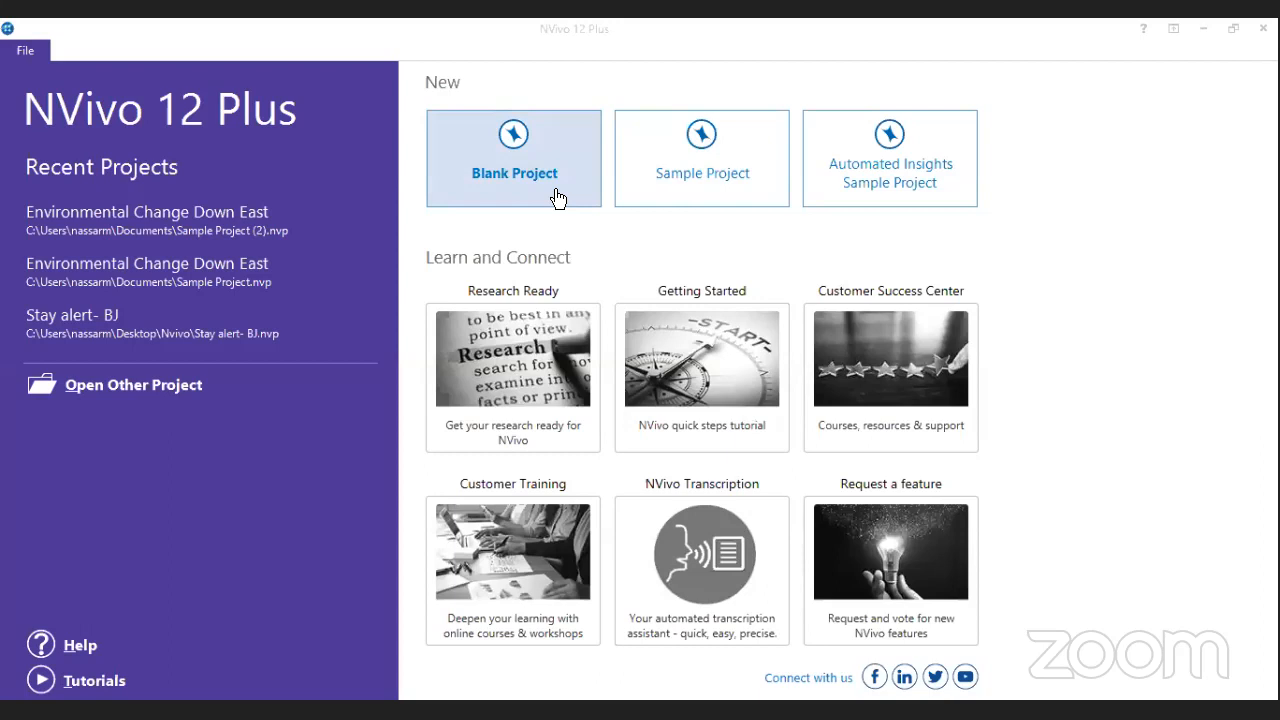
{"action": "left_click", "coordinate": [487, 177]}
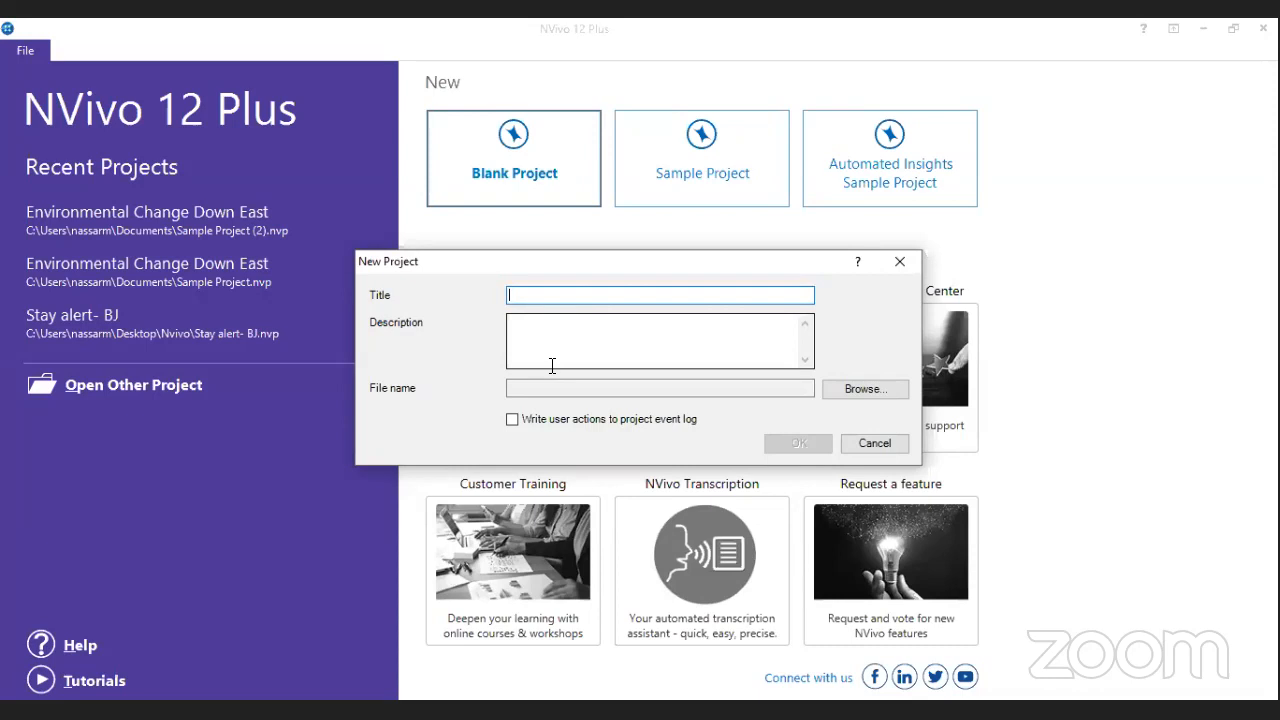
{"action": "left_click", "coordinate": [856, 391]}
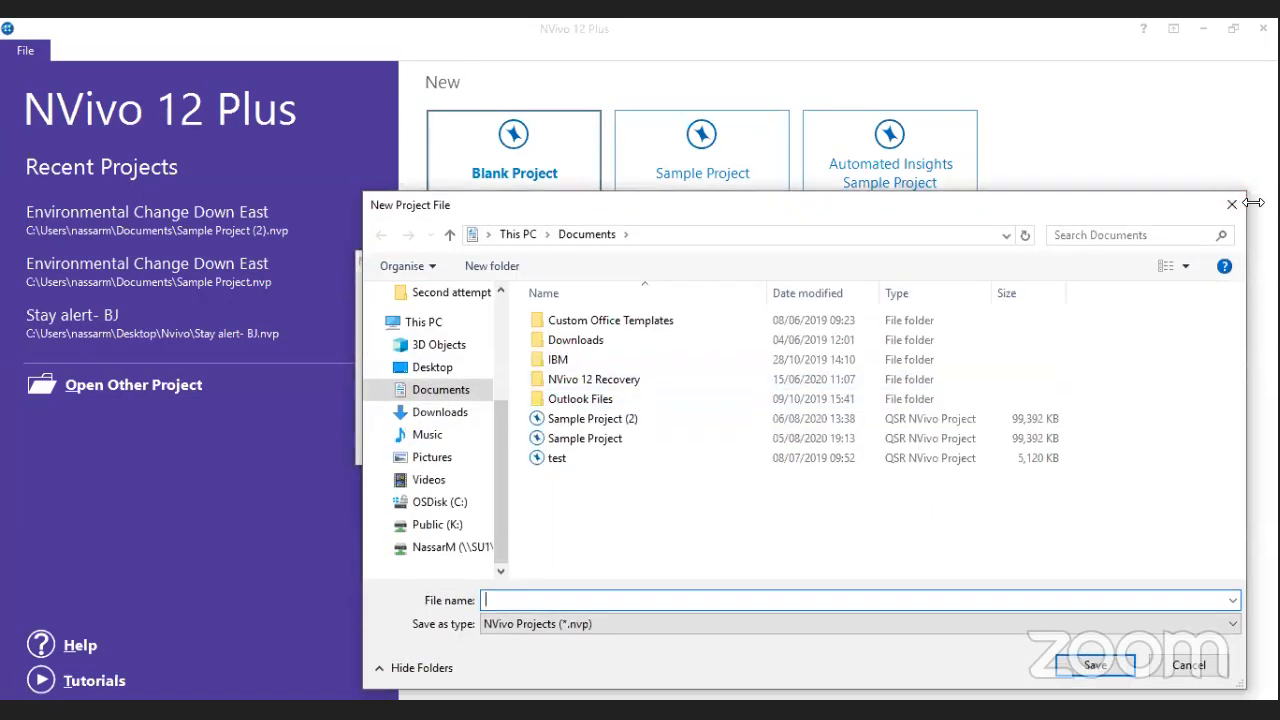
{"action": "left_click", "coordinate": [1187, 667]}
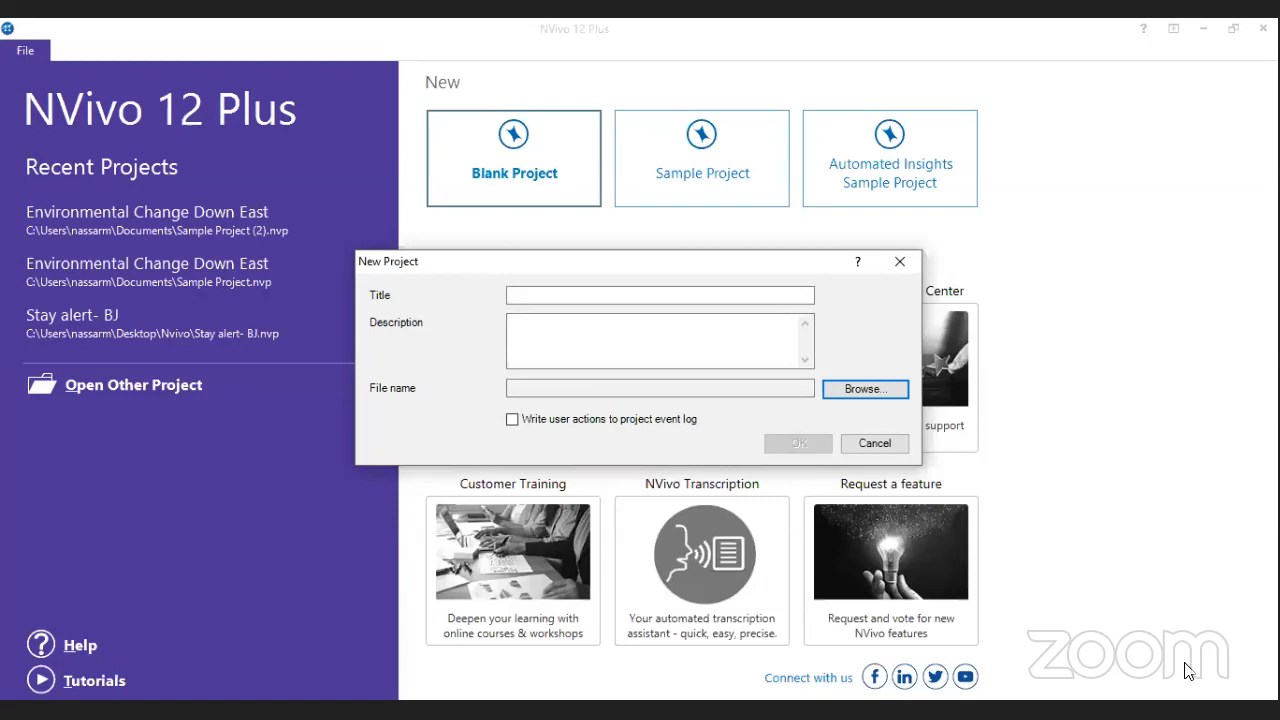
{"action": "left_click", "coordinate": [890, 447]}
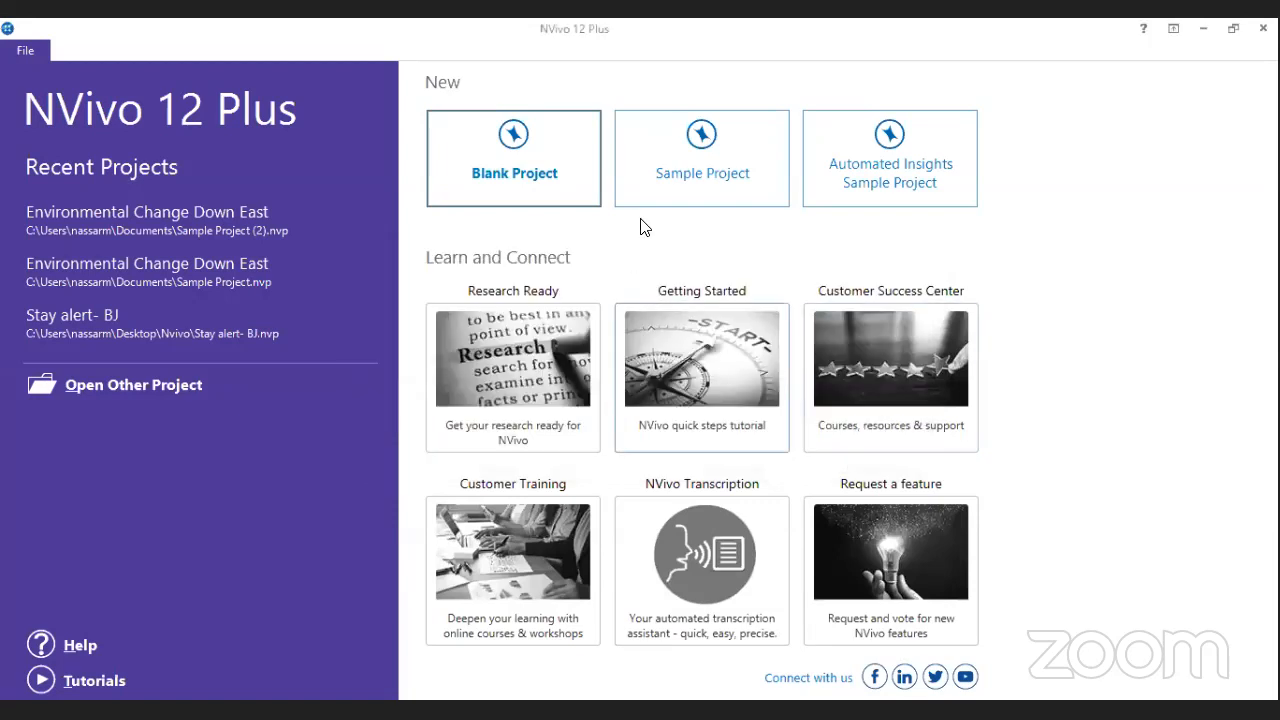
- Create a copy of the sample project, accept the cookie notice and close the Quick Start Steps page
{"action": "left_click", "coordinate": [689, 181]}
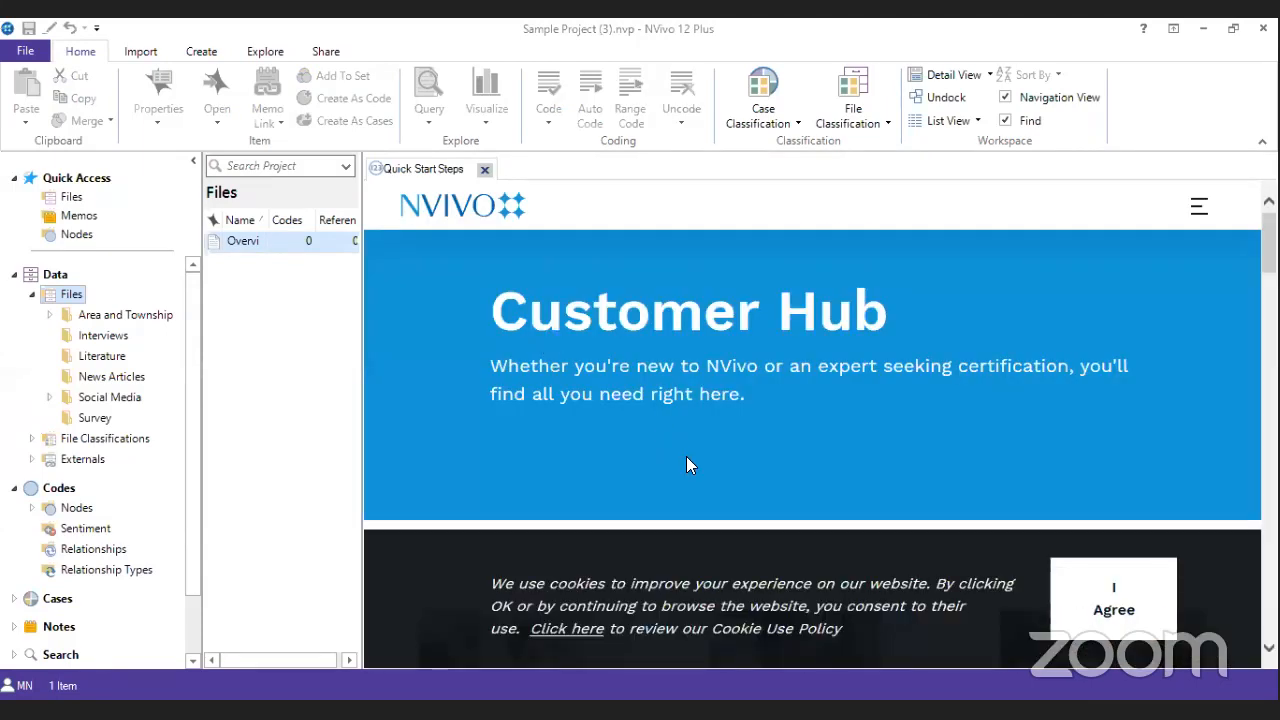
{"action": "scroll", "coordinate": [686, 465], "scroll_direction": "down", "scroll_amount": 2}
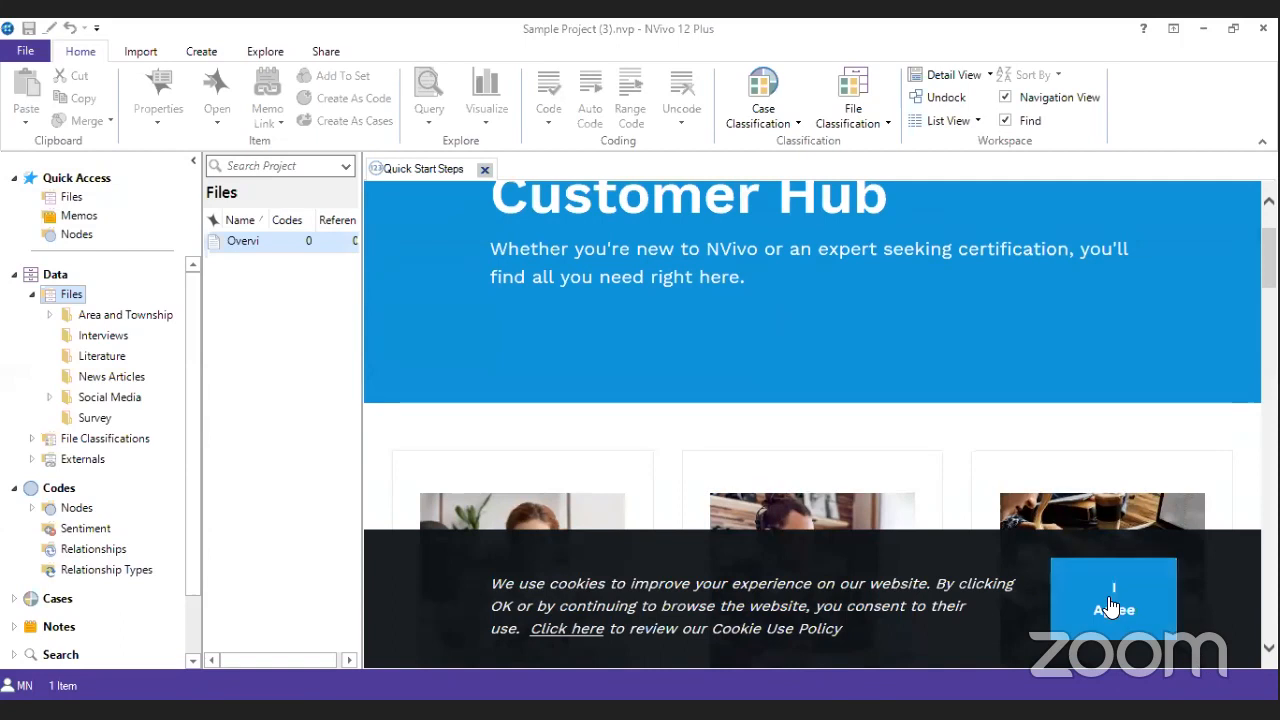
{"action": "left_click", "coordinate": [1110, 607]}
{"action": "scroll", "coordinate": [669, 520], "scroll_direction": "down", "scroll_amount": 1}
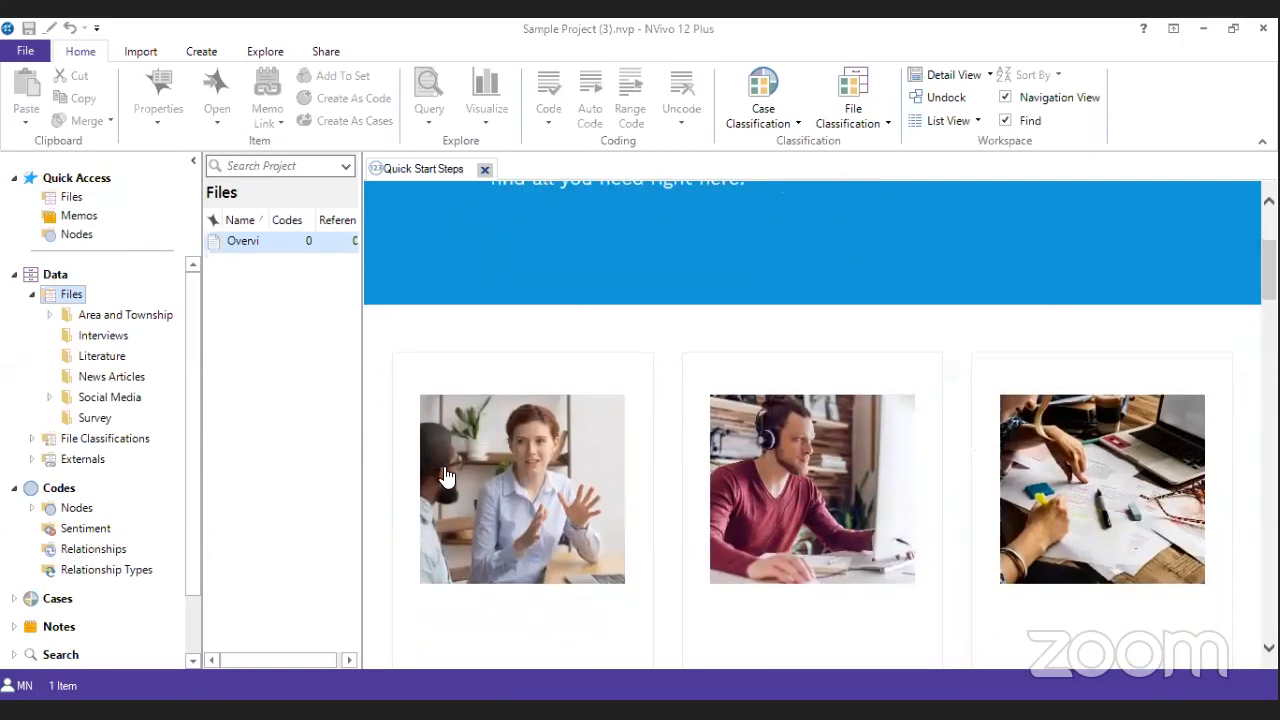
{"action": "left_click", "coordinate": [484, 170]}
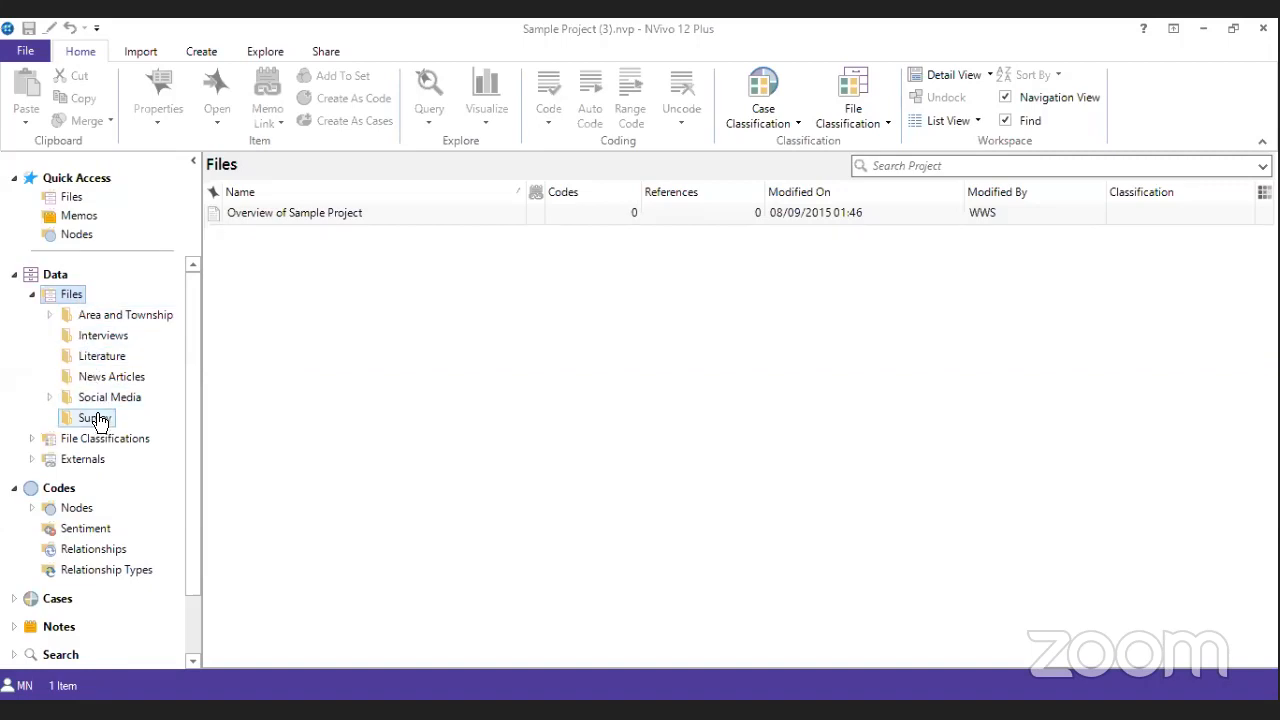
{"action": "right_click", "coordinate": [77, 302]}
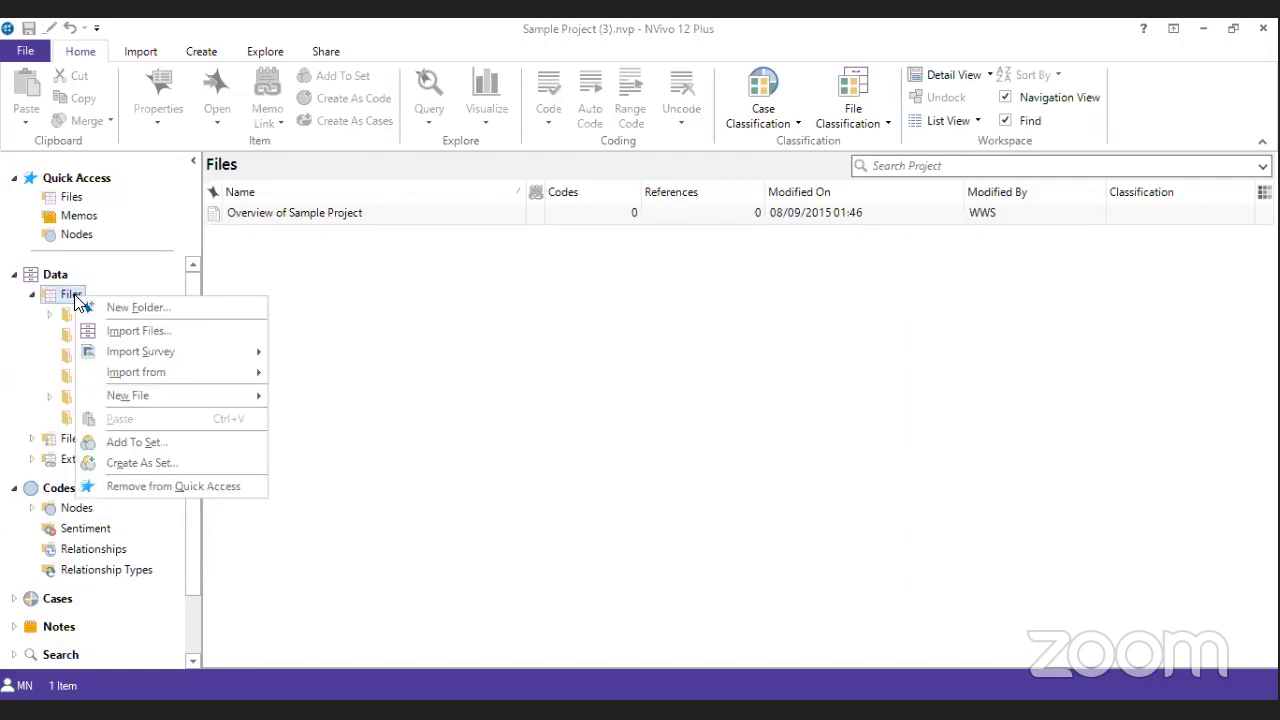
{"action": "left_click", "coordinate": [140, 307]}
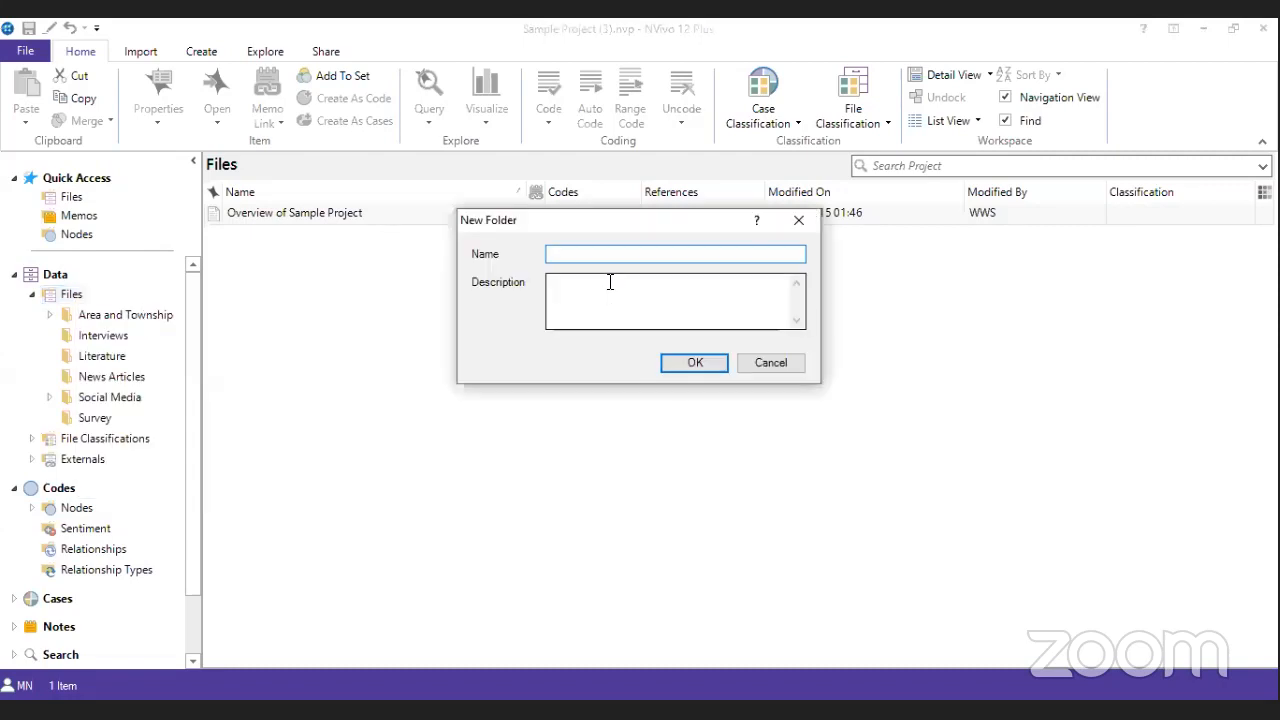
{"action": "left_click", "coordinate": [776, 368]}
- Create a subfolder named "Social marketing" inside the Literature folder of the project files
{"action": "left_click", "coordinate": [107, 358]}
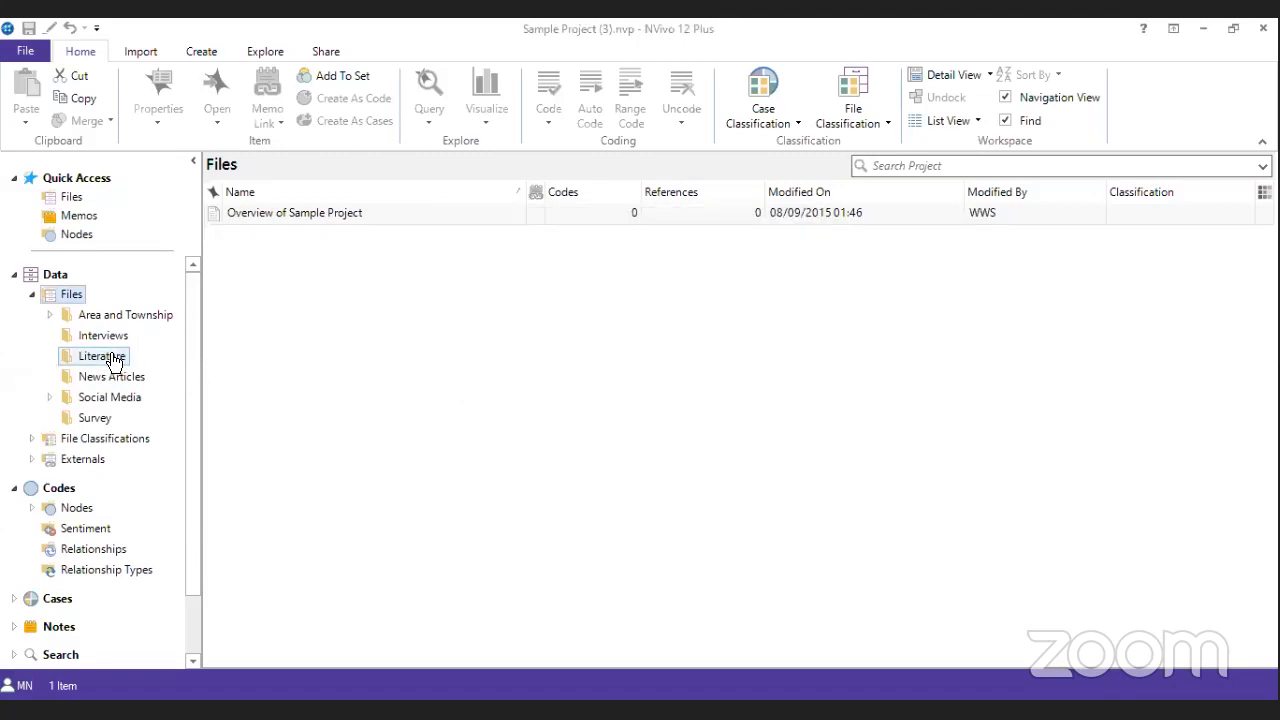
{"action": "right_click", "coordinate": [113, 361]}
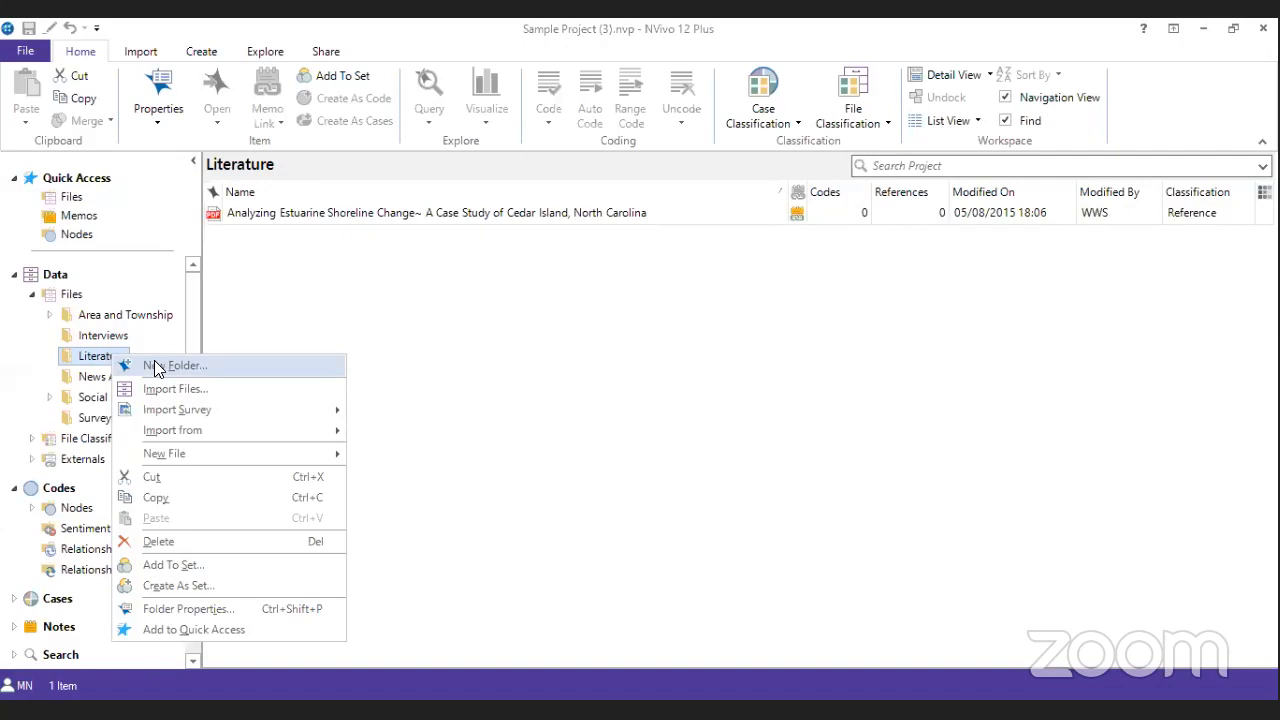
{"action": "left_click", "coordinate": [155, 366]}
{"action": "type", "text": "S"}
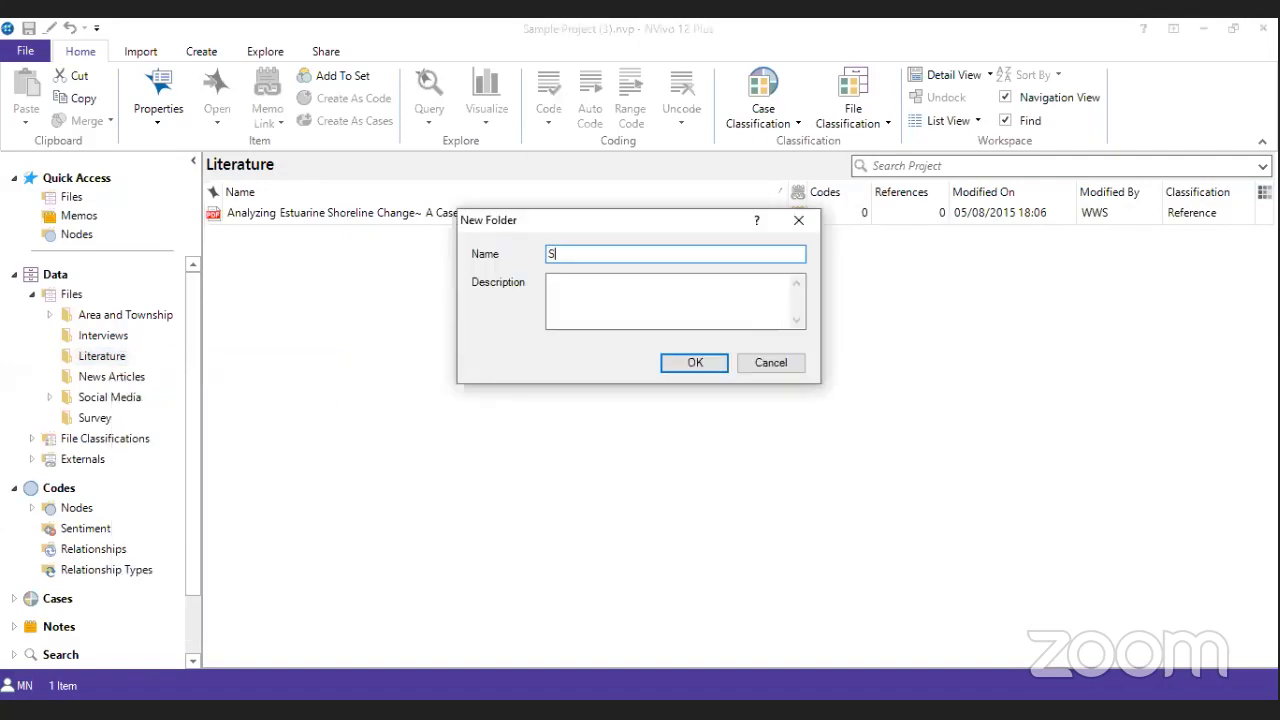
{"action": "type", "text": "ocial marketing"}
{"action": "left_click", "coordinate": [718, 366]}
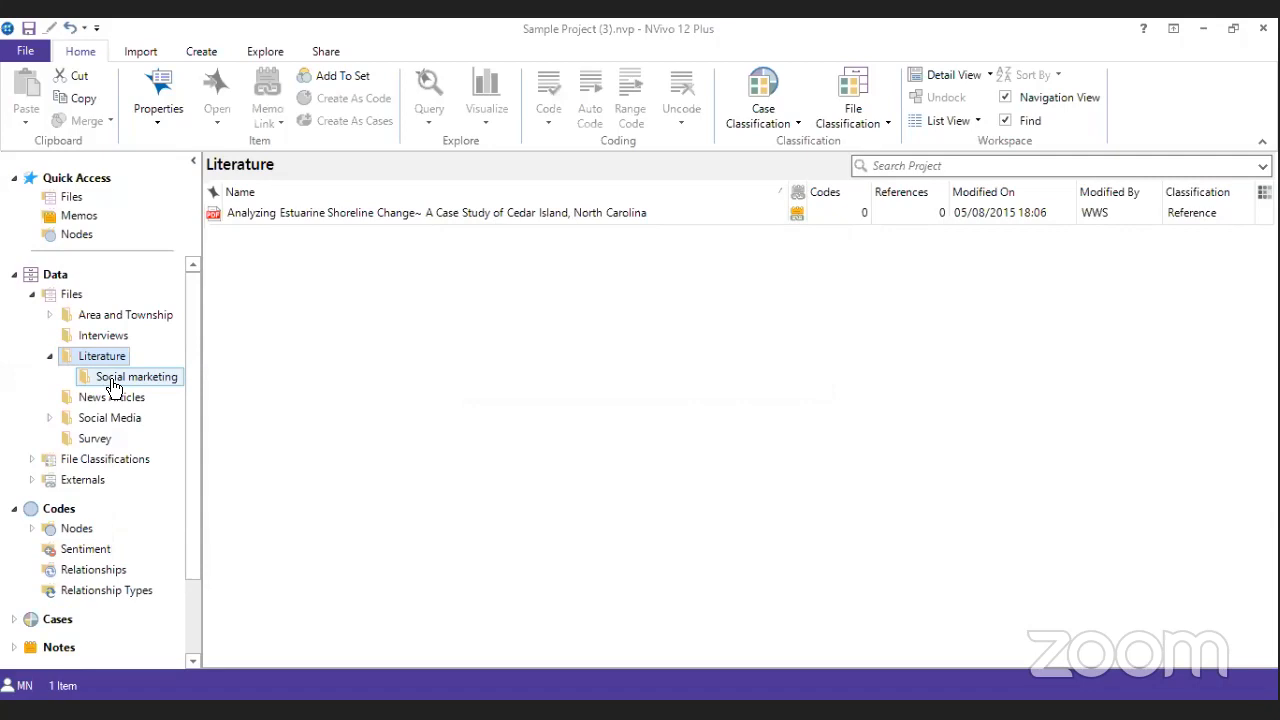
{"action": "left_click", "coordinate": [50, 357]}
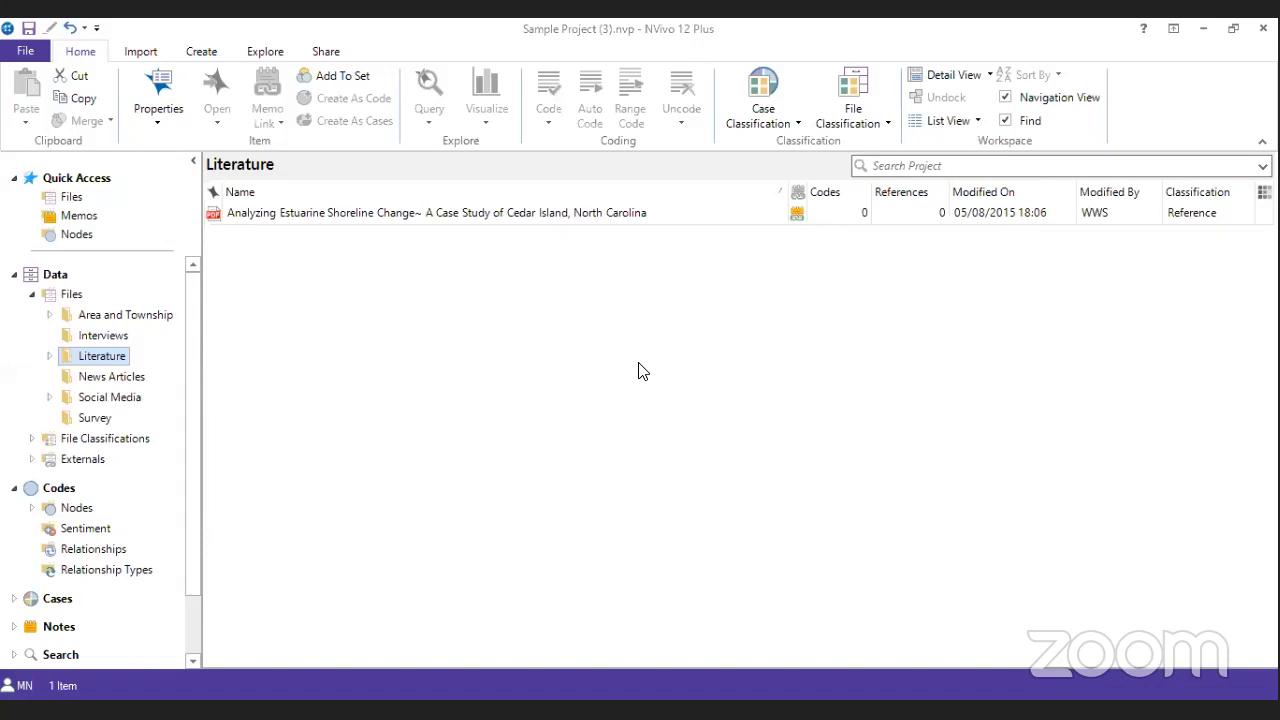
{"action": "left_click", "coordinate": [32, 295]}
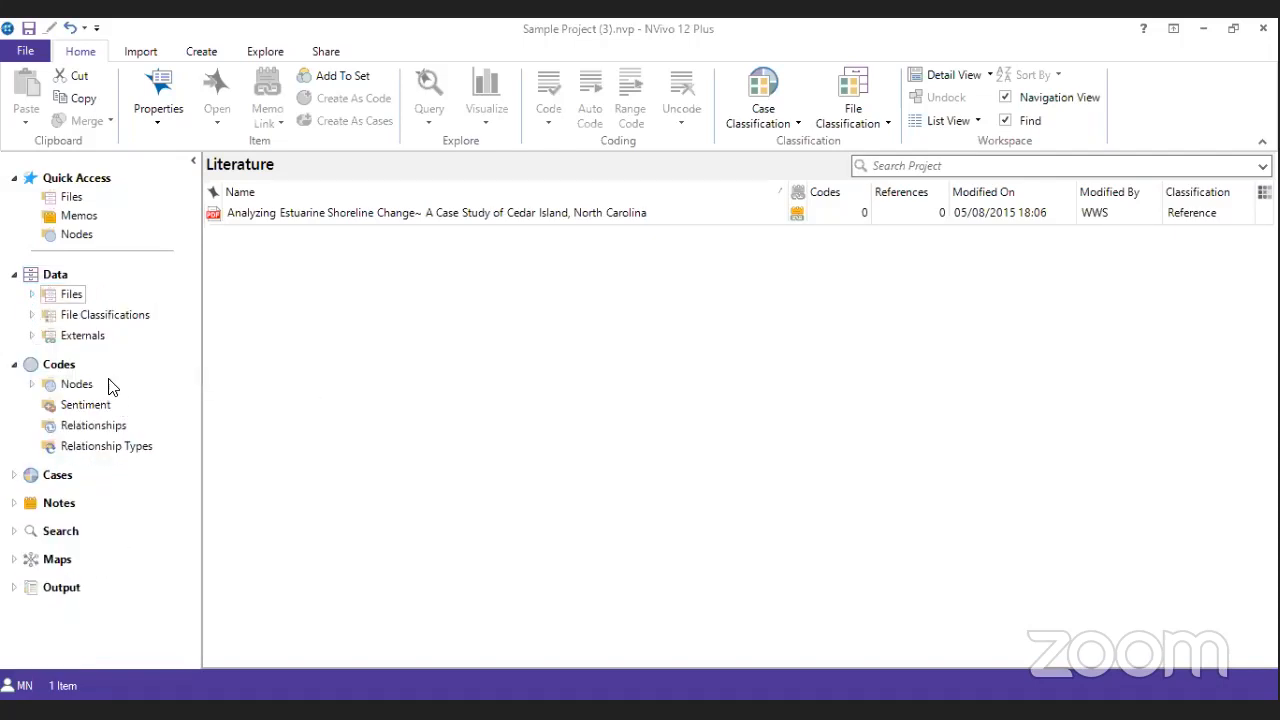
{"action": "left_click", "coordinate": [14, 274]}
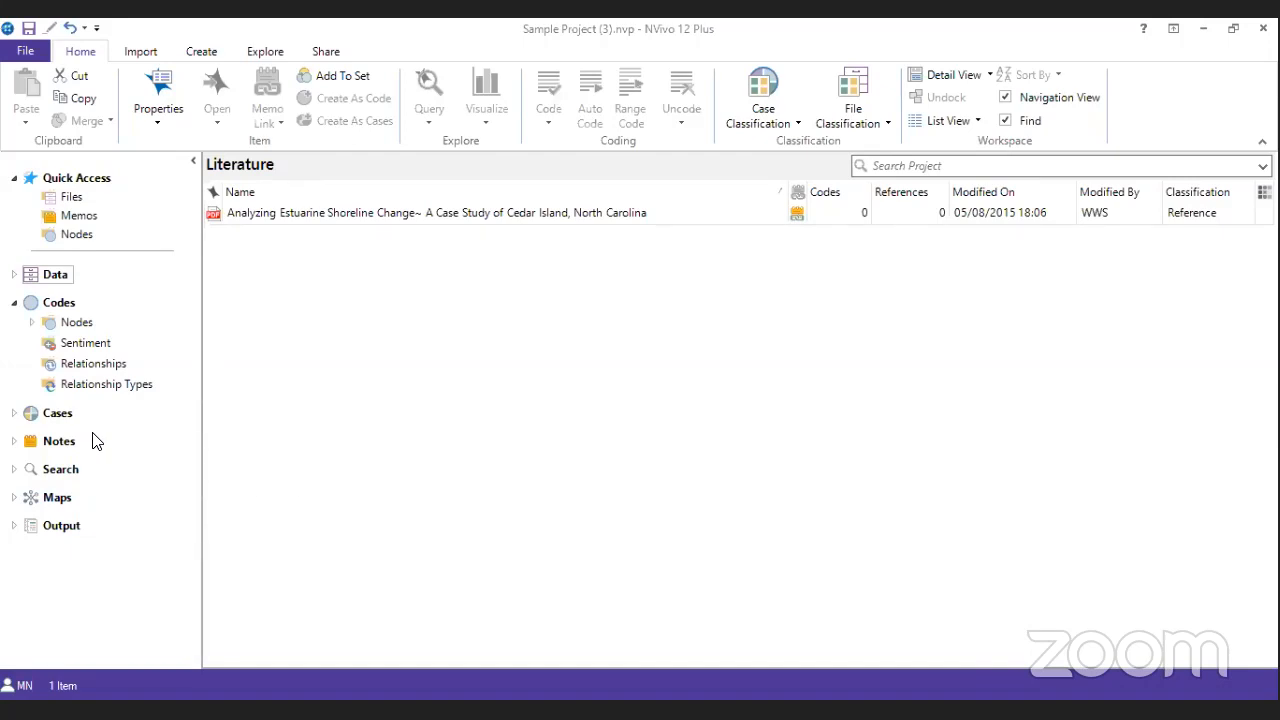
{"action": "left_click", "coordinate": [14, 276]}
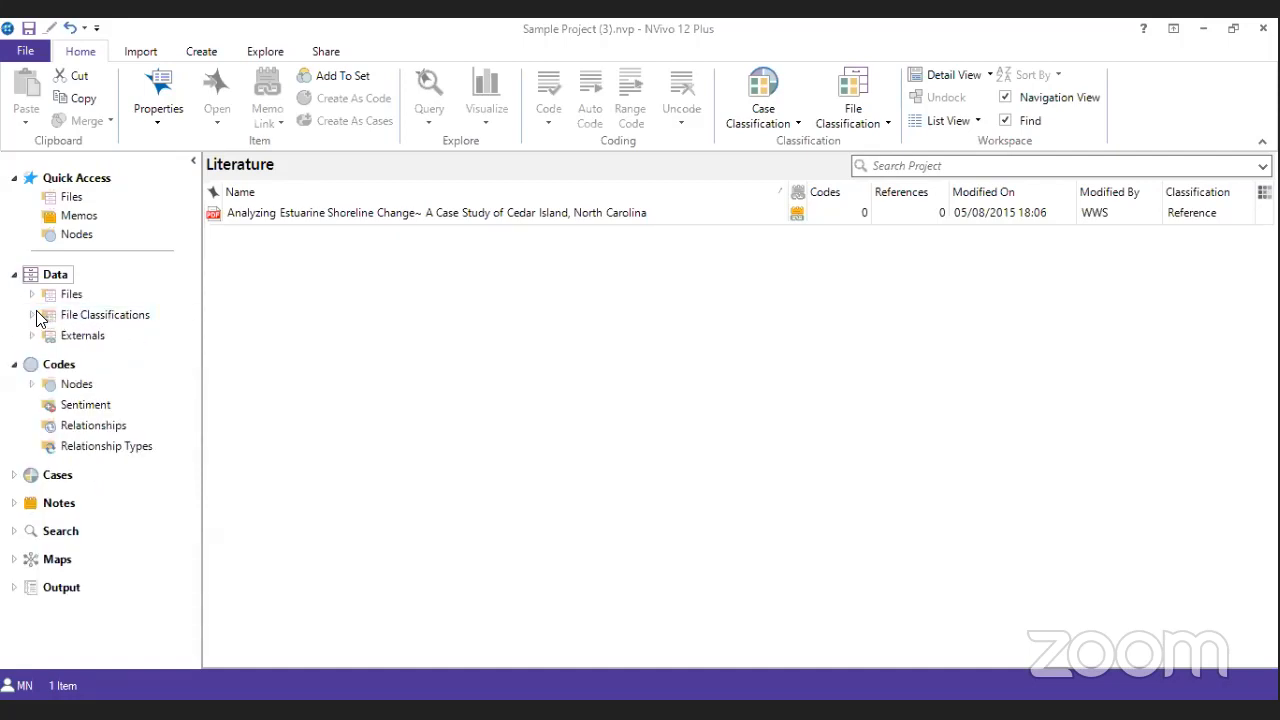
{"action": "left_click", "coordinate": [32, 294]}
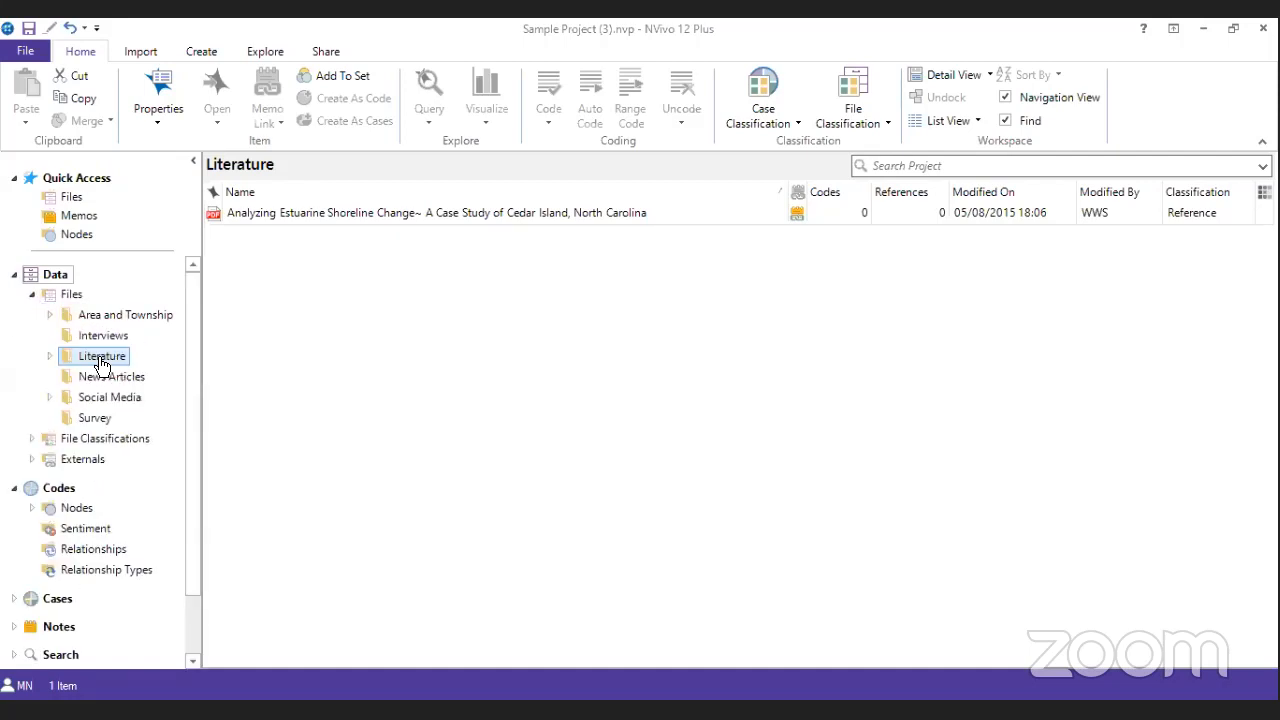
{"action": "left_click", "coordinate": [50, 356]}
- Select the Social marketing folder as the destination and start a file import
{"action": "left_click", "coordinate": [126, 376]}
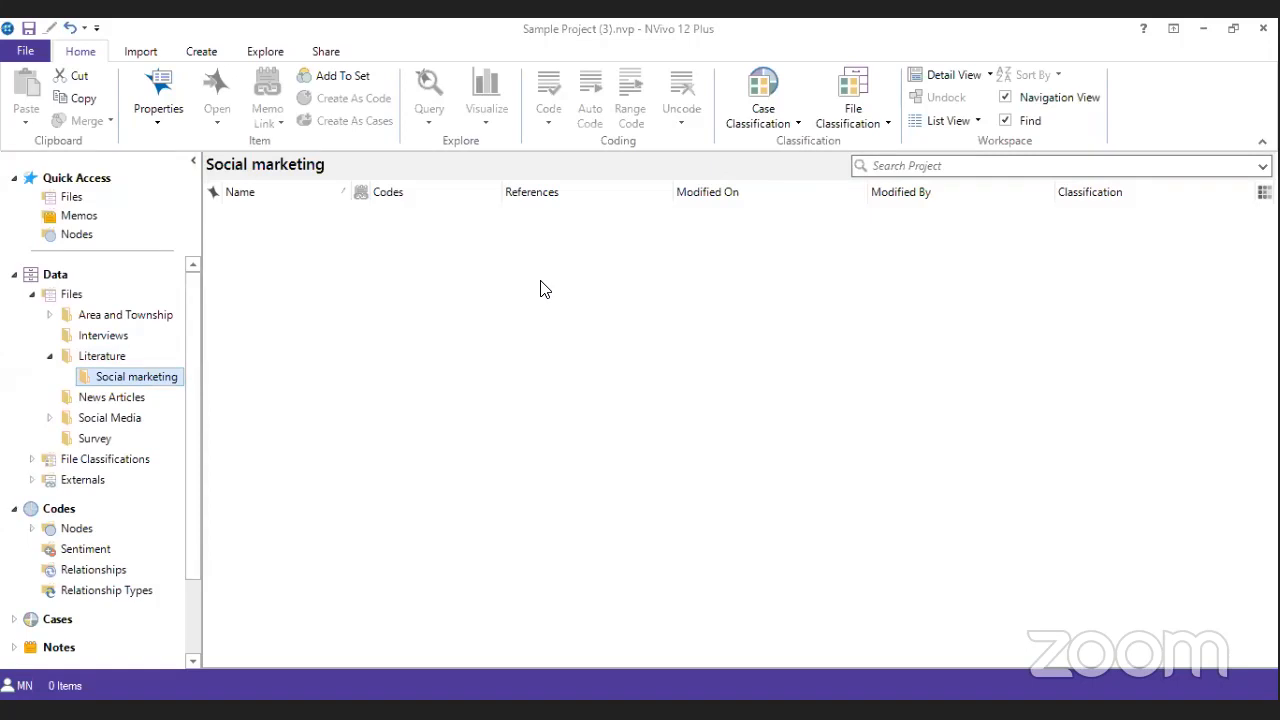
{"action": "left_click", "coordinate": [141, 53]}
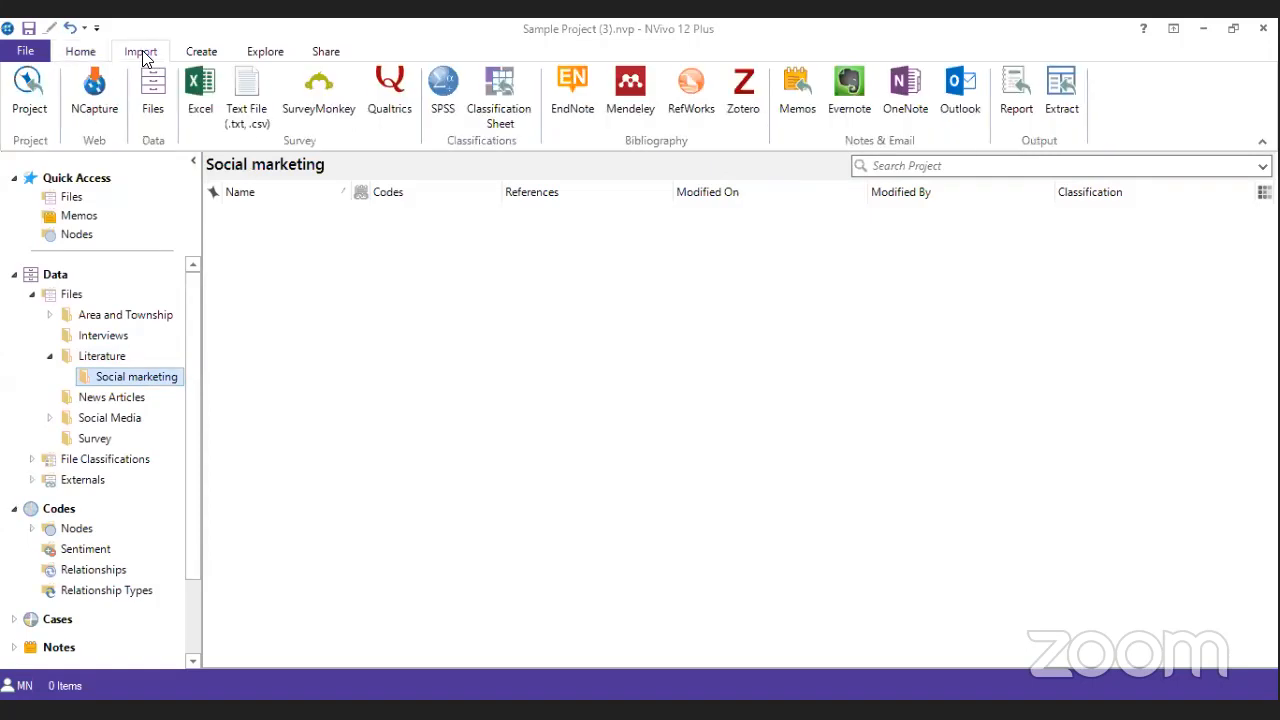
{"action": "left_click", "coordinate": [154, 94]}
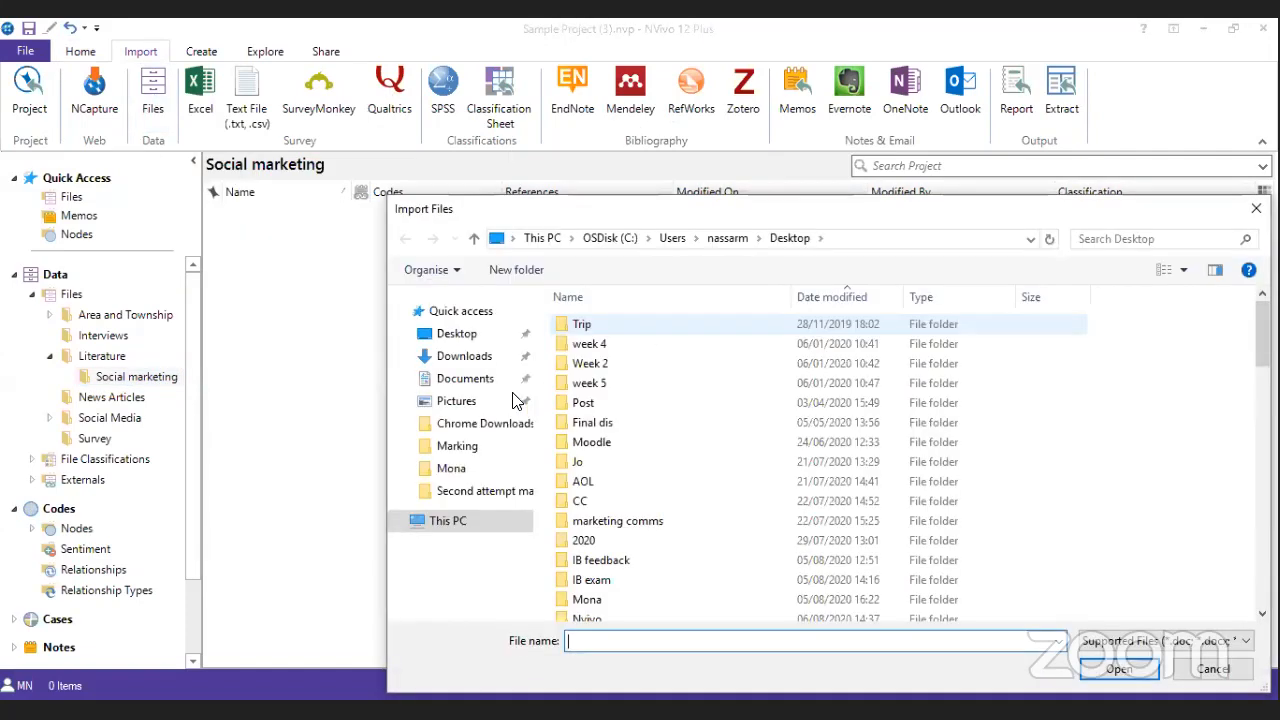
{"action": "left_click", "coordinate": [456, 416]}
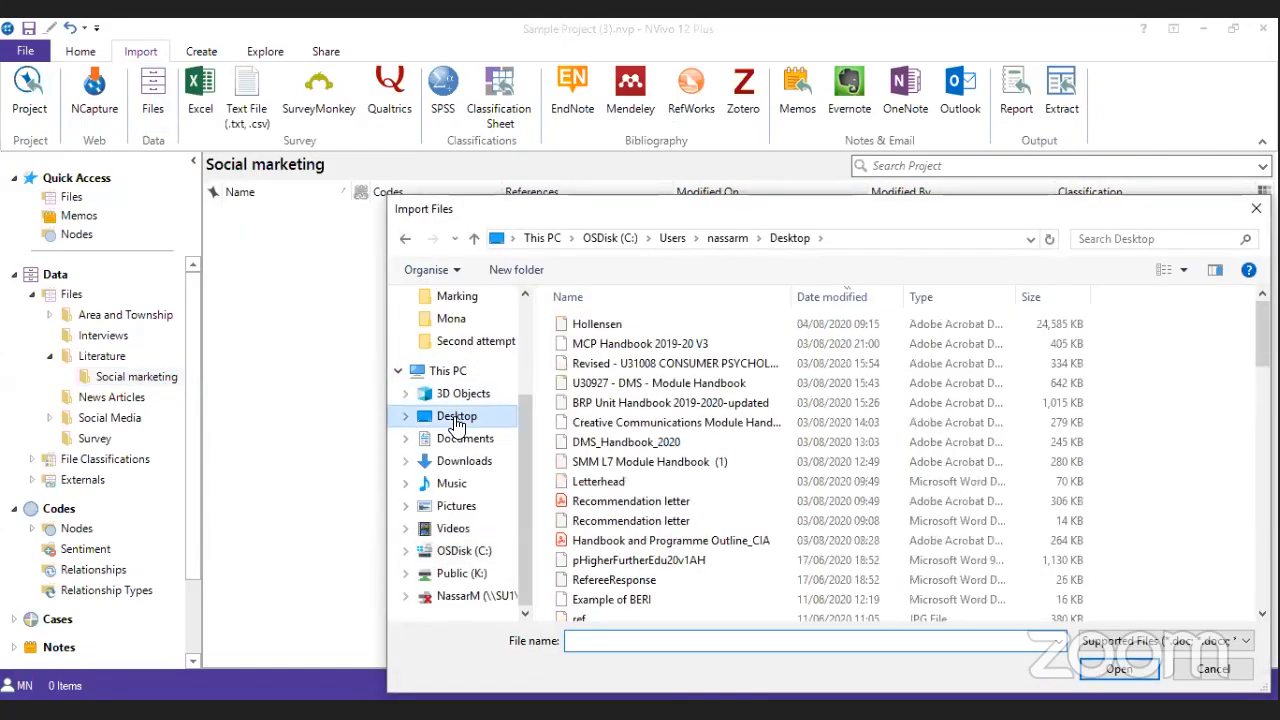
{"action": "scroll", "coordinate": [684, 416], "scroll_direction": "down", "scroll_amount": 5}
{"action": "scroll", "coordinate": [684, 416], "scroll_direction": "down", "scroll_amount": 5}
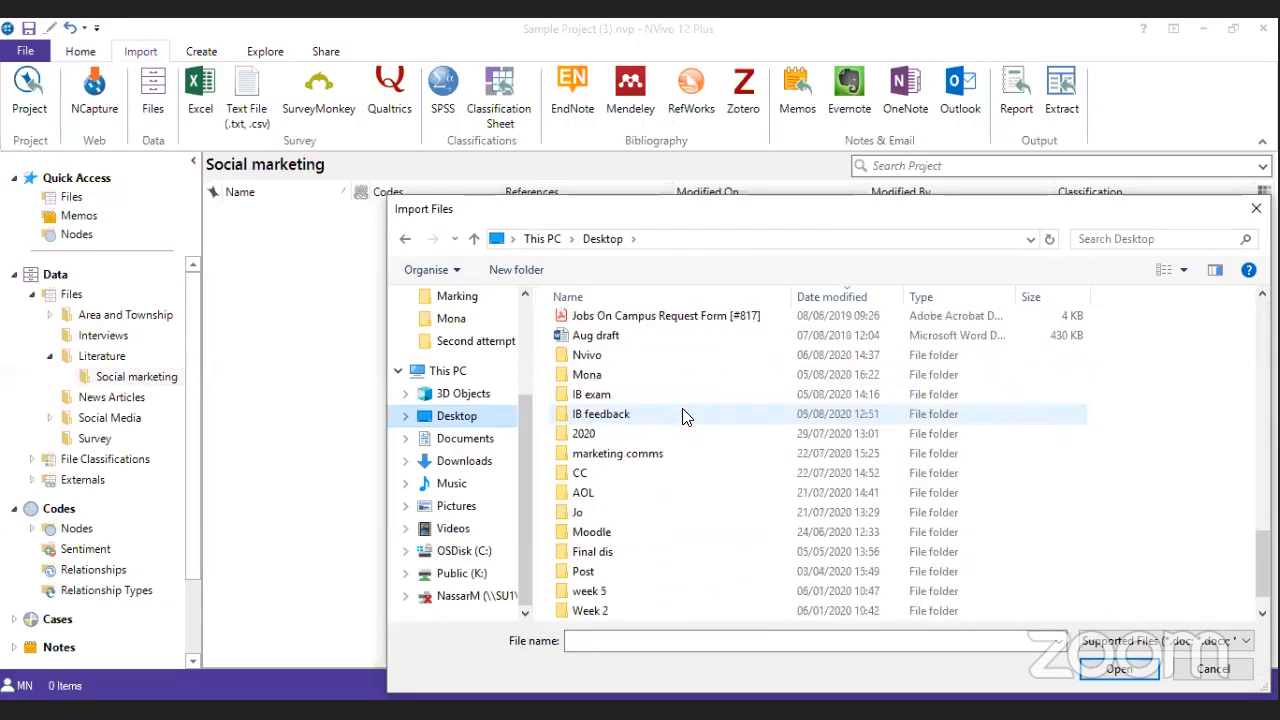
{"action": "double_click", "coordinate": [614, 358]}
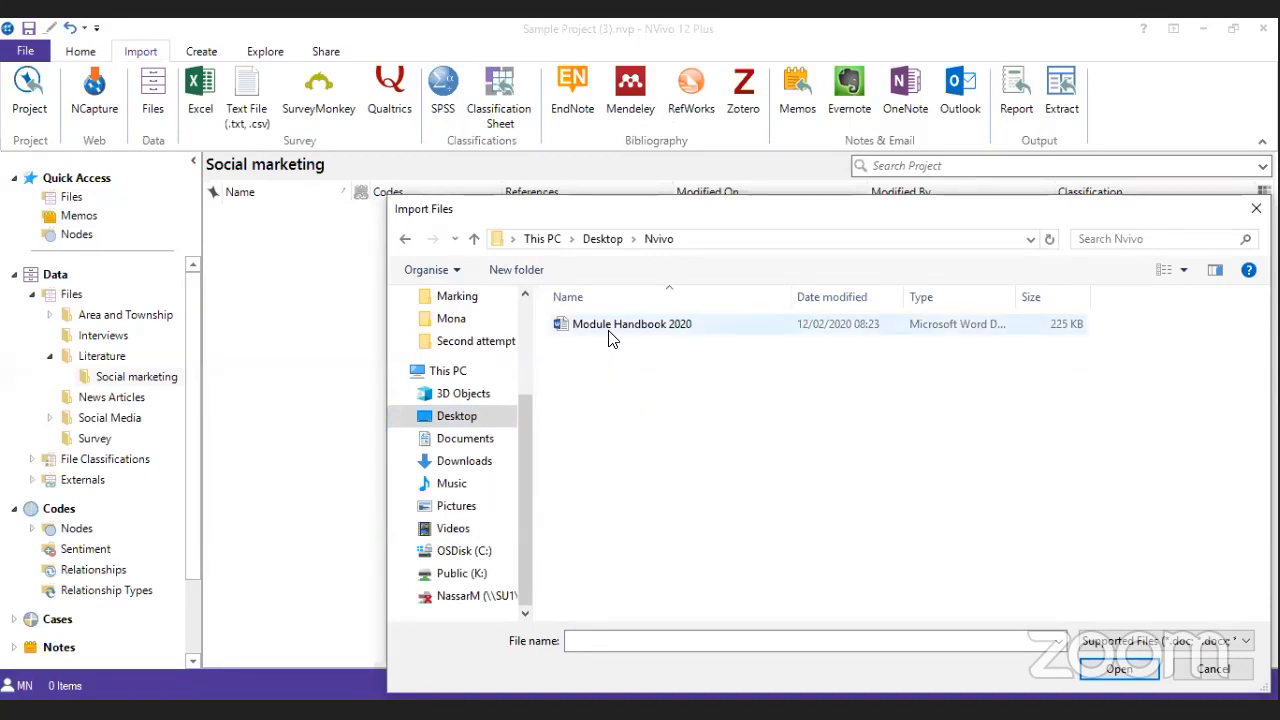
{"action": "left_click", "coordinate": [614, 338]}
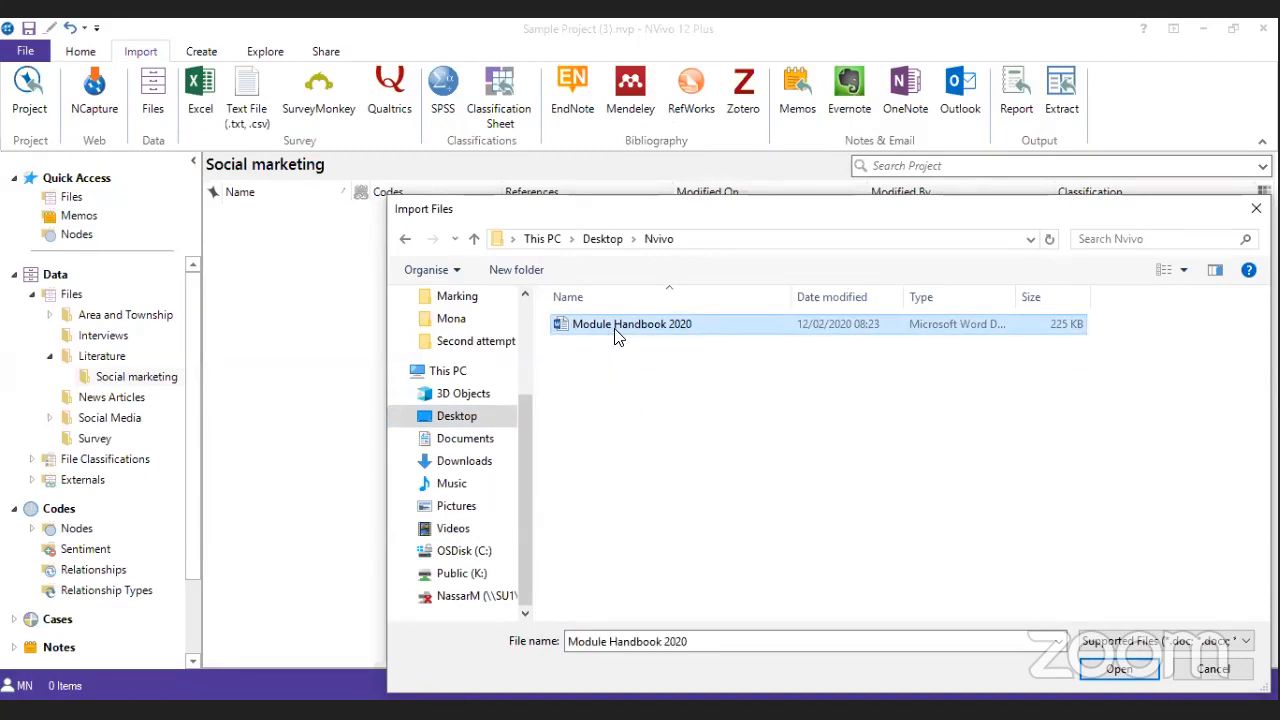
{"action": "double_click", "coordinate": [618, 337]}
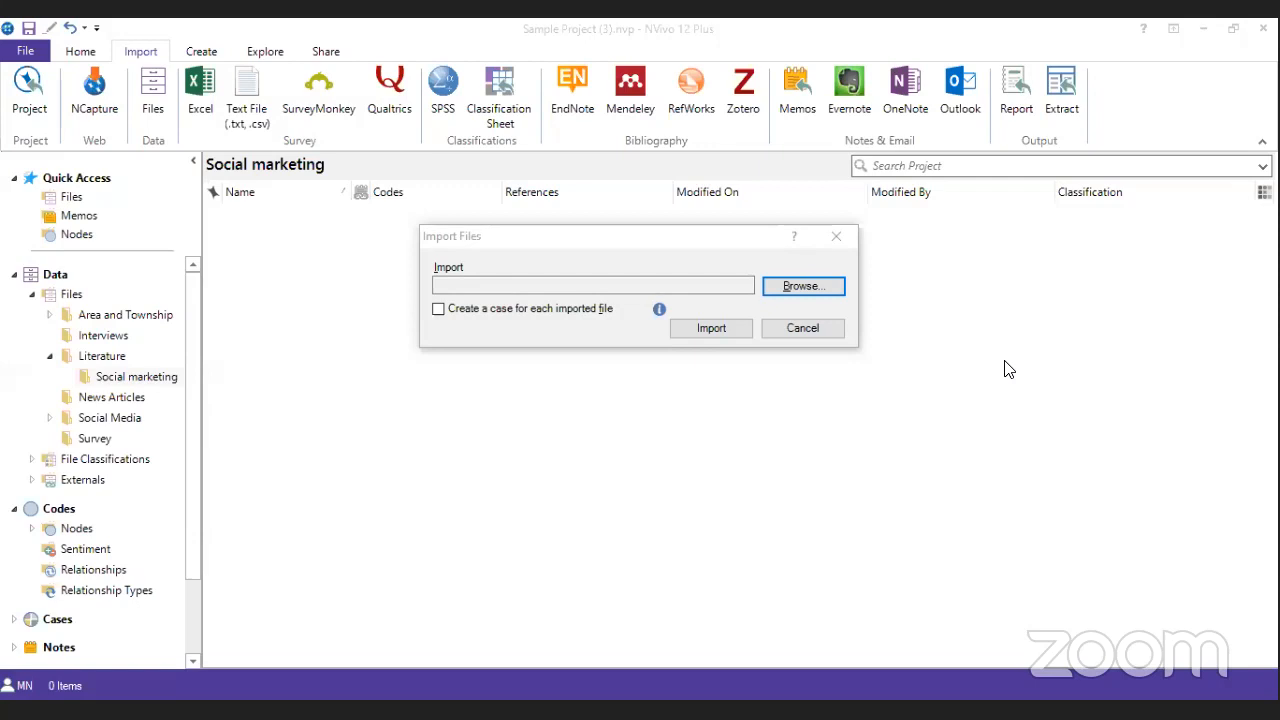
{"action": "left_click", "coordinate": [716, 306]}
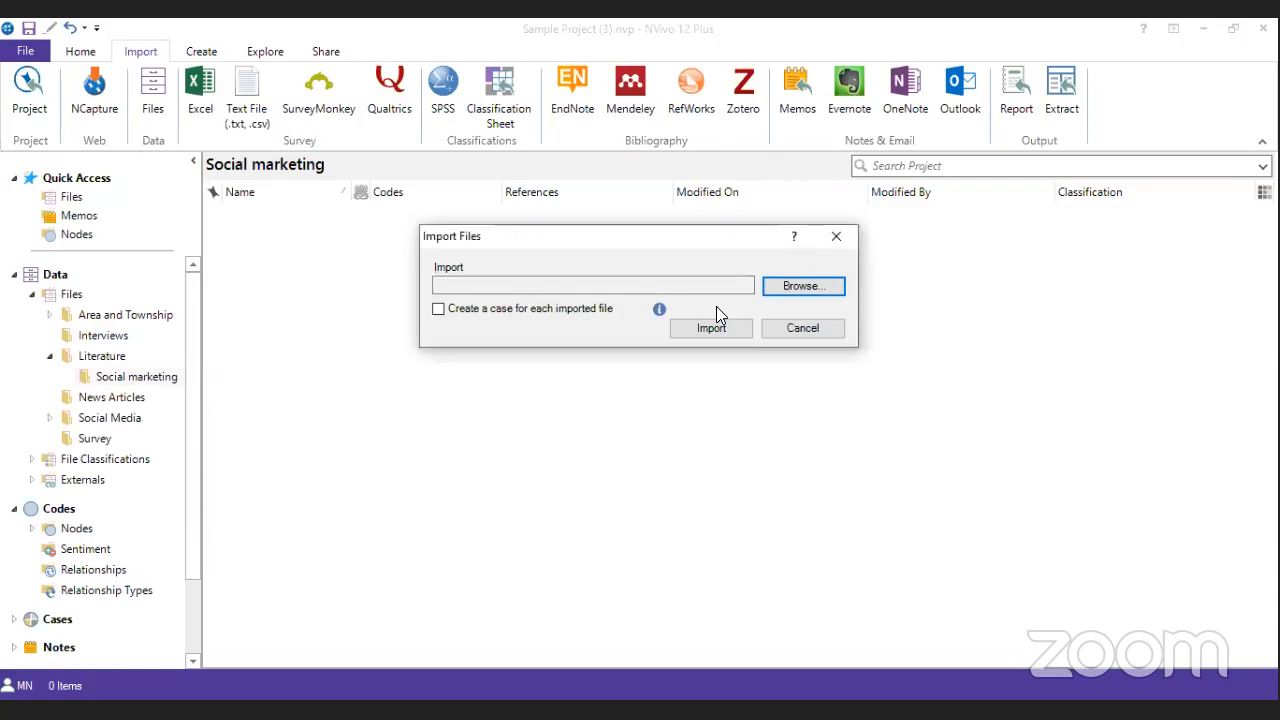
- Import the Word document "Module Handbook 2020" from the Desktop's Nvivo folder and accept its default document properties
{"action": "left_click", "coordinate": [813, 289]}
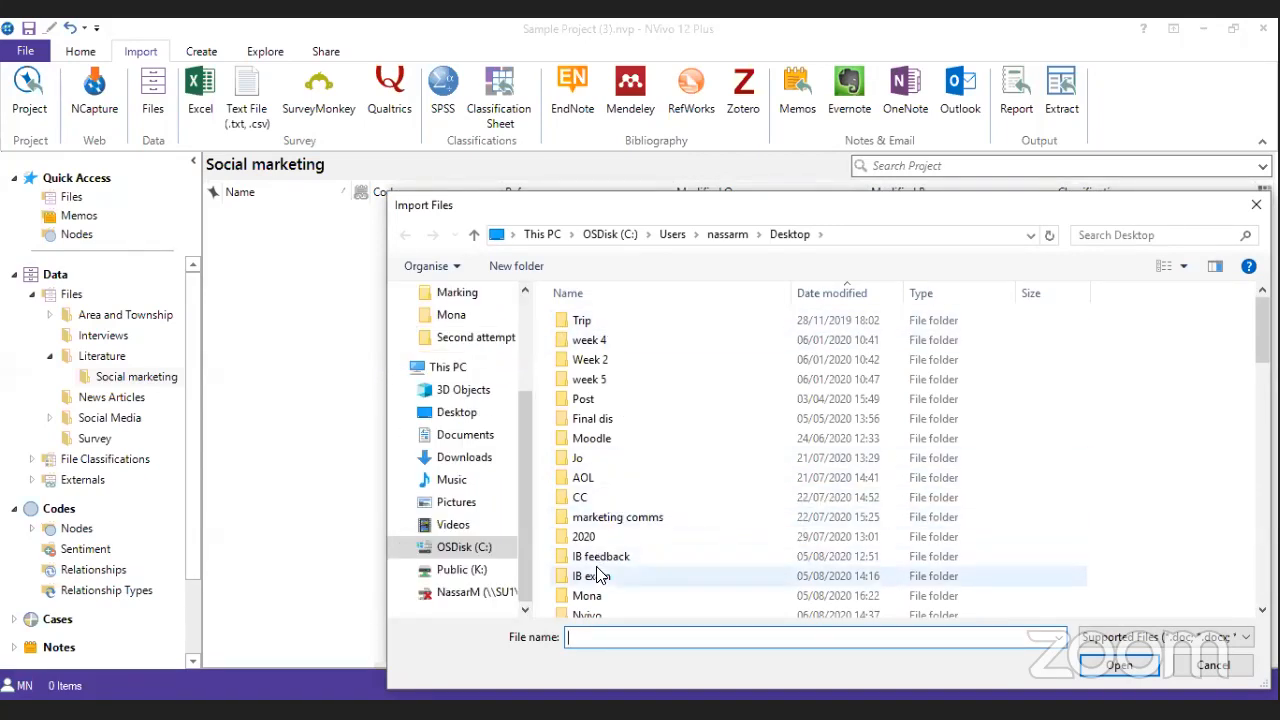
{"action": "left_click", "coordinate": [475, 413]}
{"action": "left_click", "coordinate": [615, 440]}
{"action": "scroll", "coordinate": [620, 445], "scroll_direction": "down", "scroll_amount": 10}
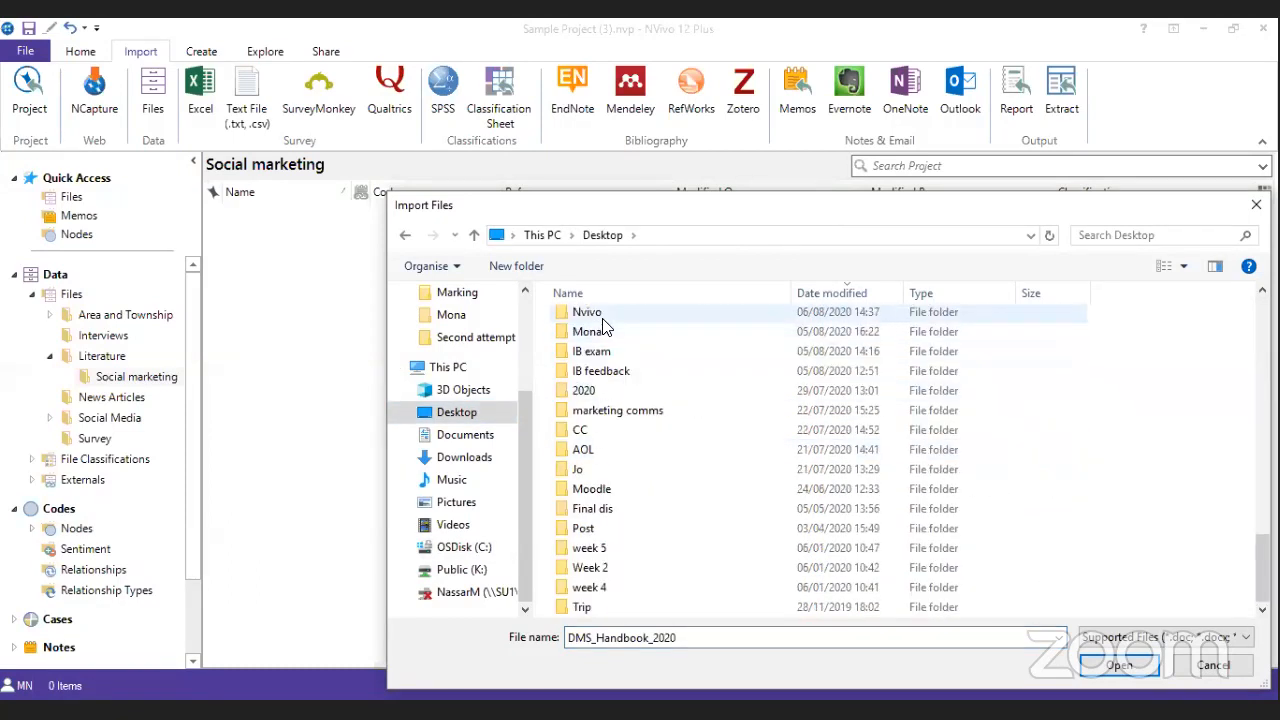
{"action": "double_click", "coordinate": [600, 312]}
{"action": "double_click", "coordinate": [704, 321]}
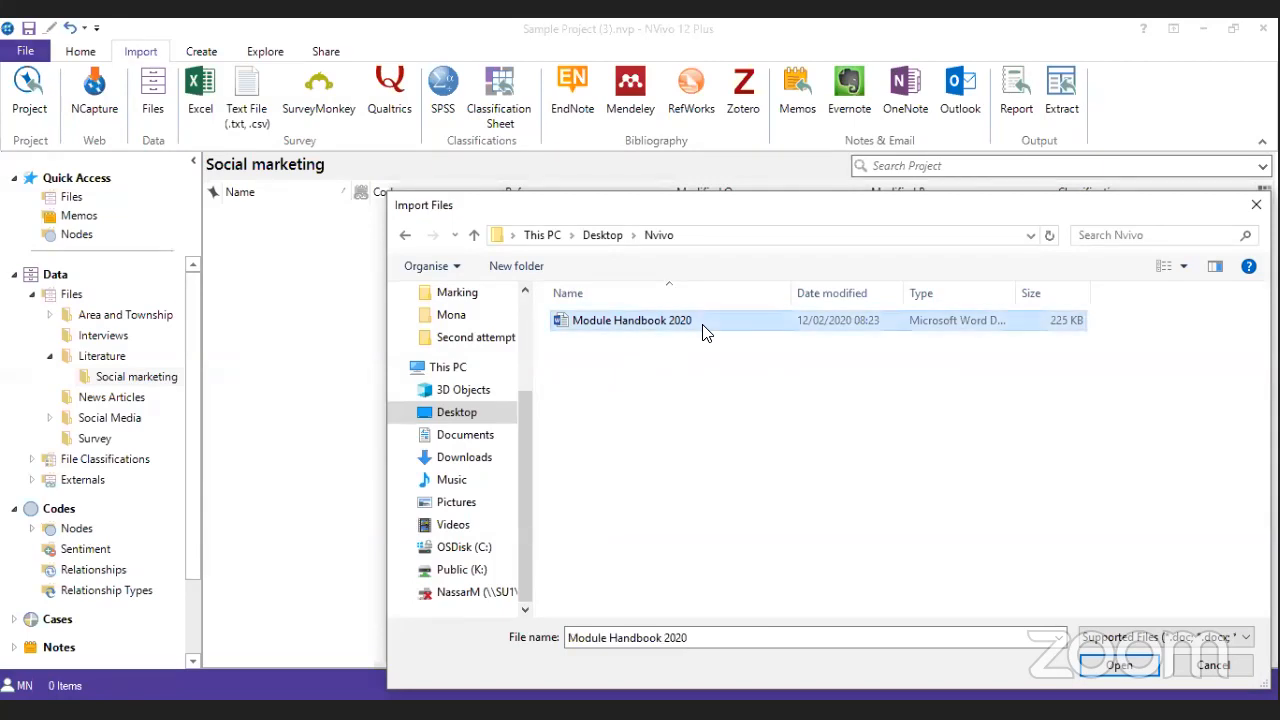
{"action": "left_click", "coordinate": [711, 328]}
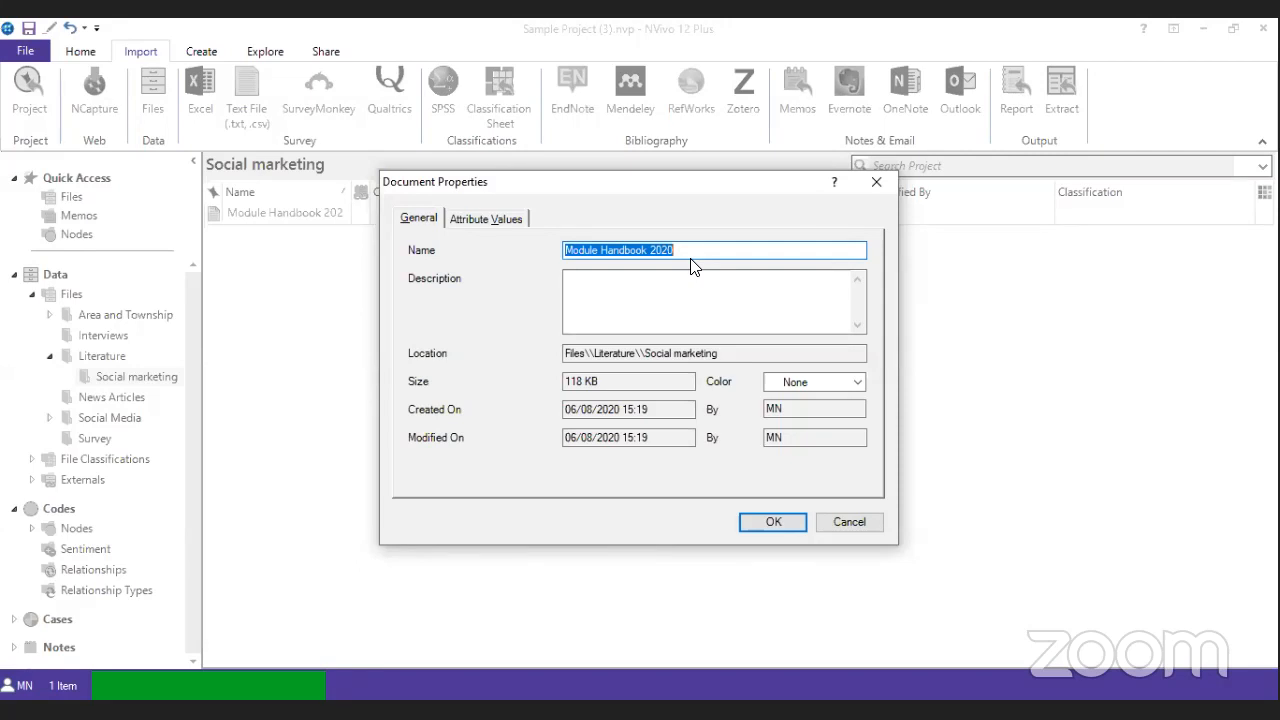
{"action": "left_click", "coordinate": [787, 519]}
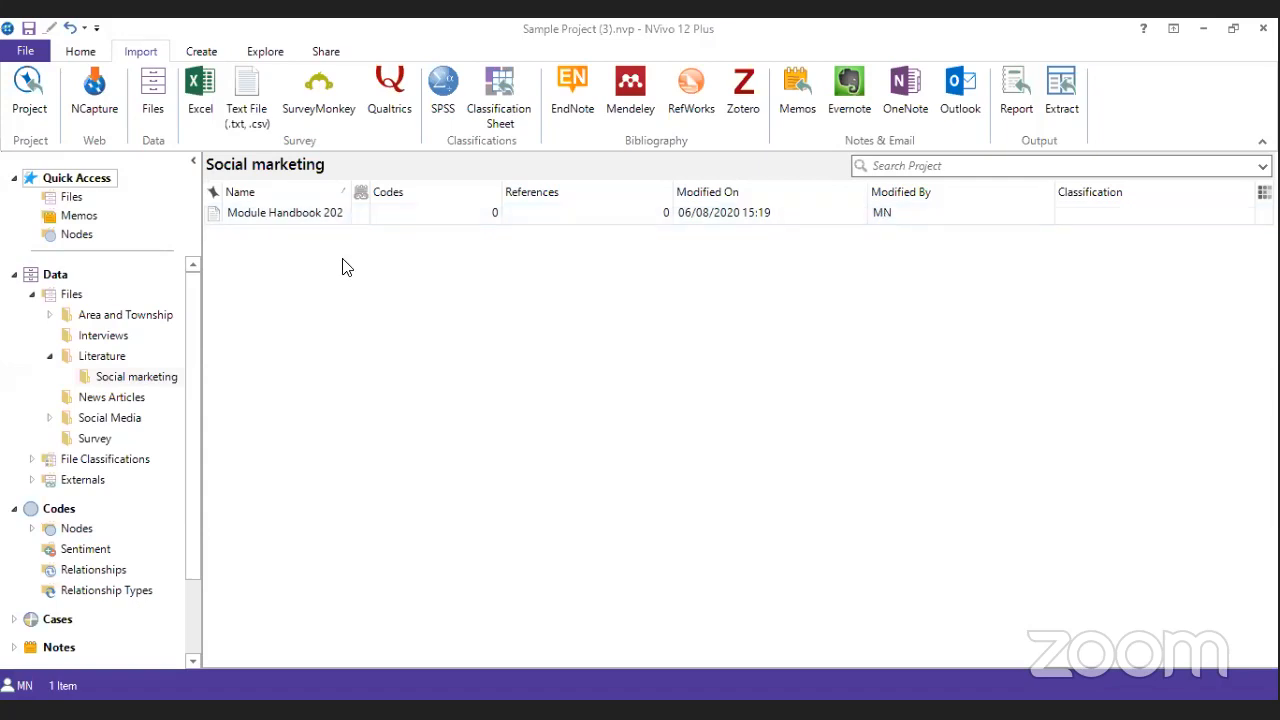
- Open the imported Module Handbook 2020 document for viewing
{"action": "left_click", "coordinate": [286, 217]}
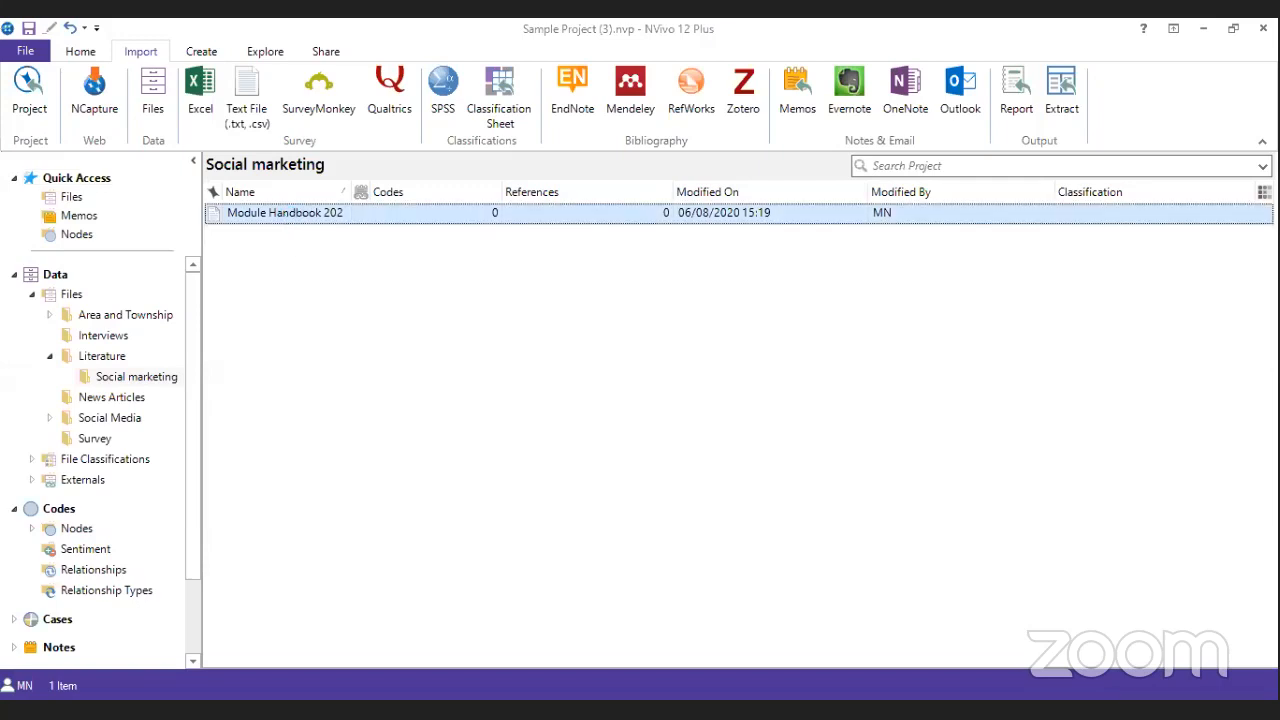
{"action": "double_click", "coordinate": [286, 214]}
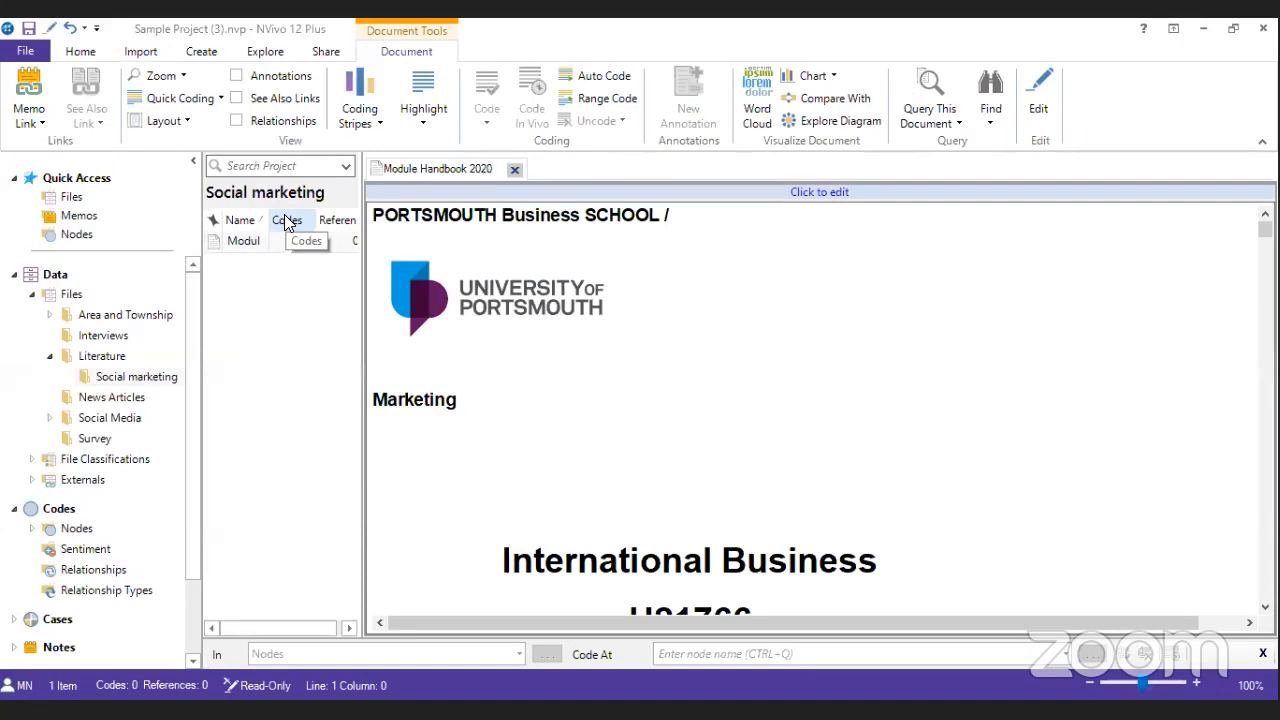
- Make the Module Handbook 2020 document editable and go to its Module Learning Outcomes section
{"action": "left_click", "coordinate": [845, 193]}
{"action": "scroll", "coordinate": [720, 443], "scroll_direction": "down", "scroll_amount": 10}
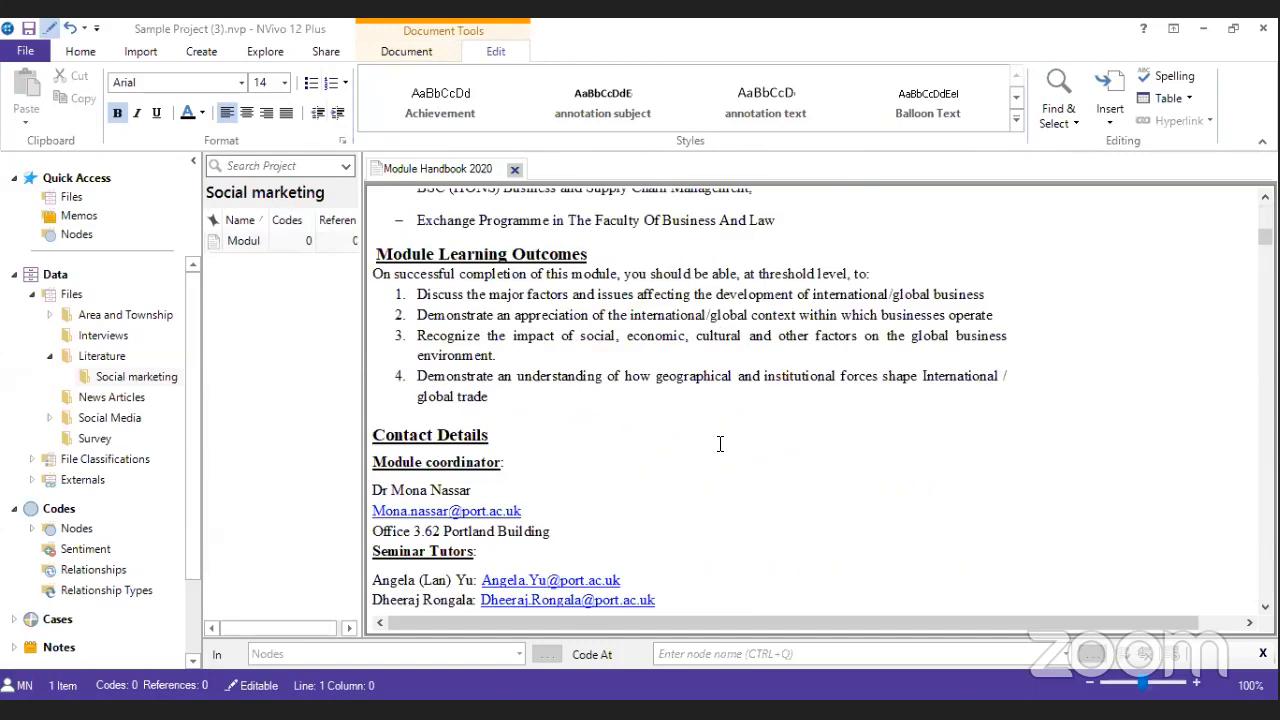
{"action": "scroll", "coordinate": [720, 443], "scroll_direction": "up", "scroll_amount": 3}
{"action": "scroll", "coordinate": [720, 443], "scroll_direction": "down", "scroll_amount": 2}
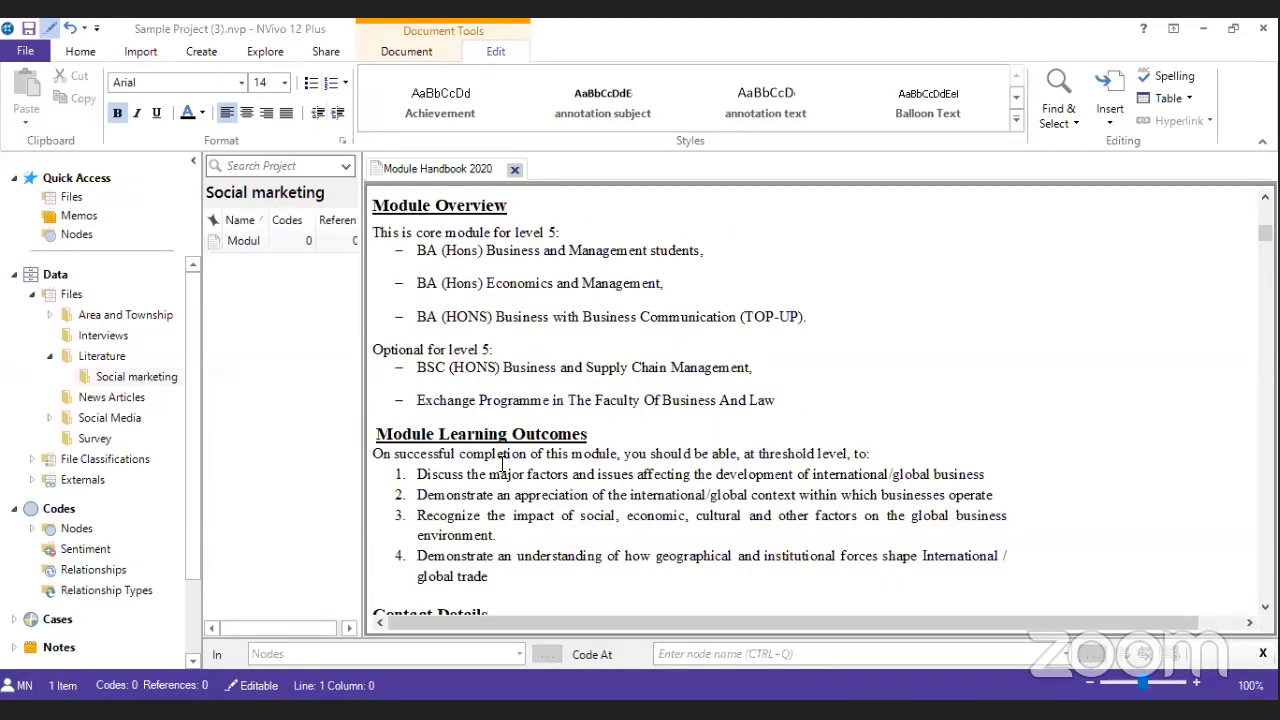
{"action": "left_click_drag", "start_coordinate": [418, 476], "coordinate": [794, 474]}
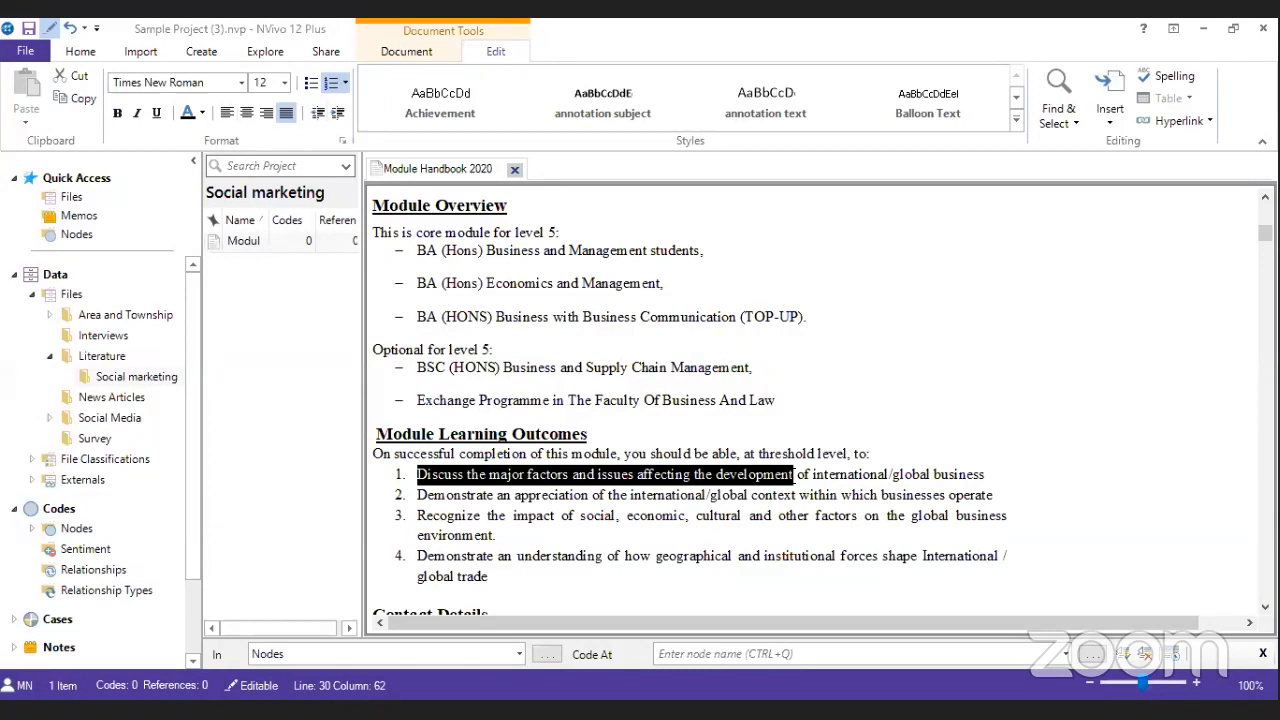
{"action": "right_click", "coordinate": [768, 480]}
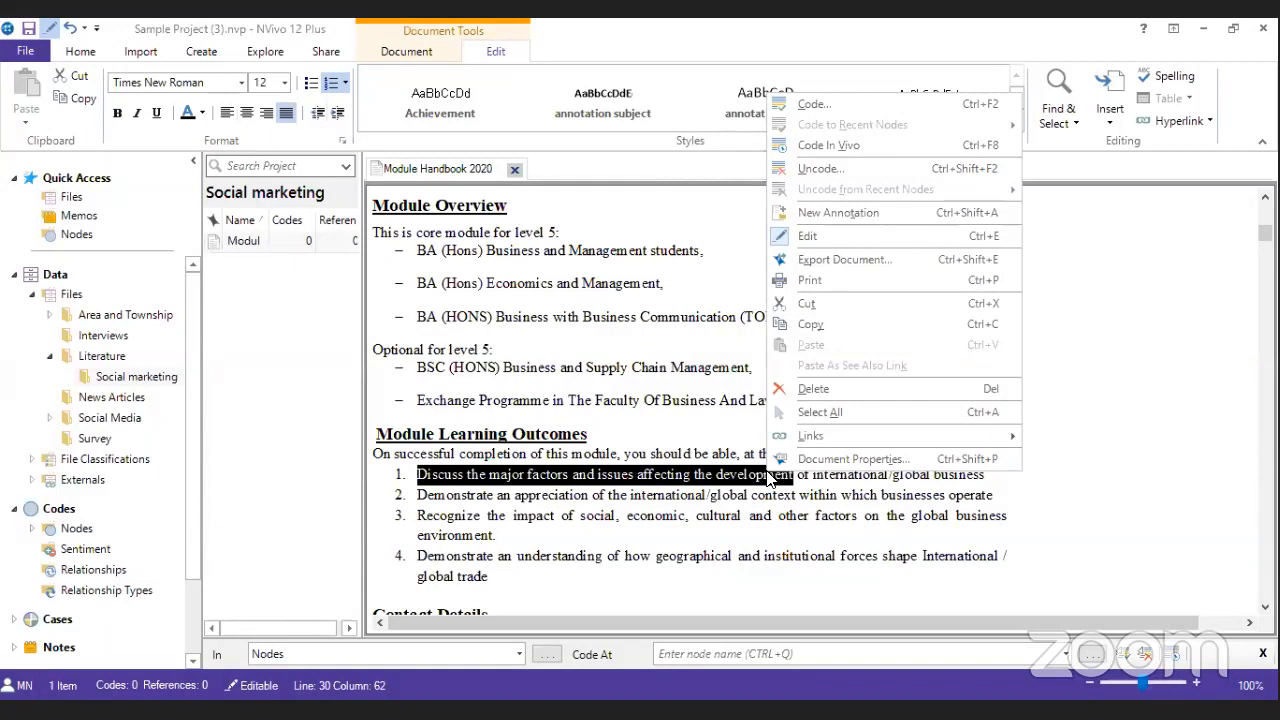
{"action": "left_click", "coordinate": [812, 104]}
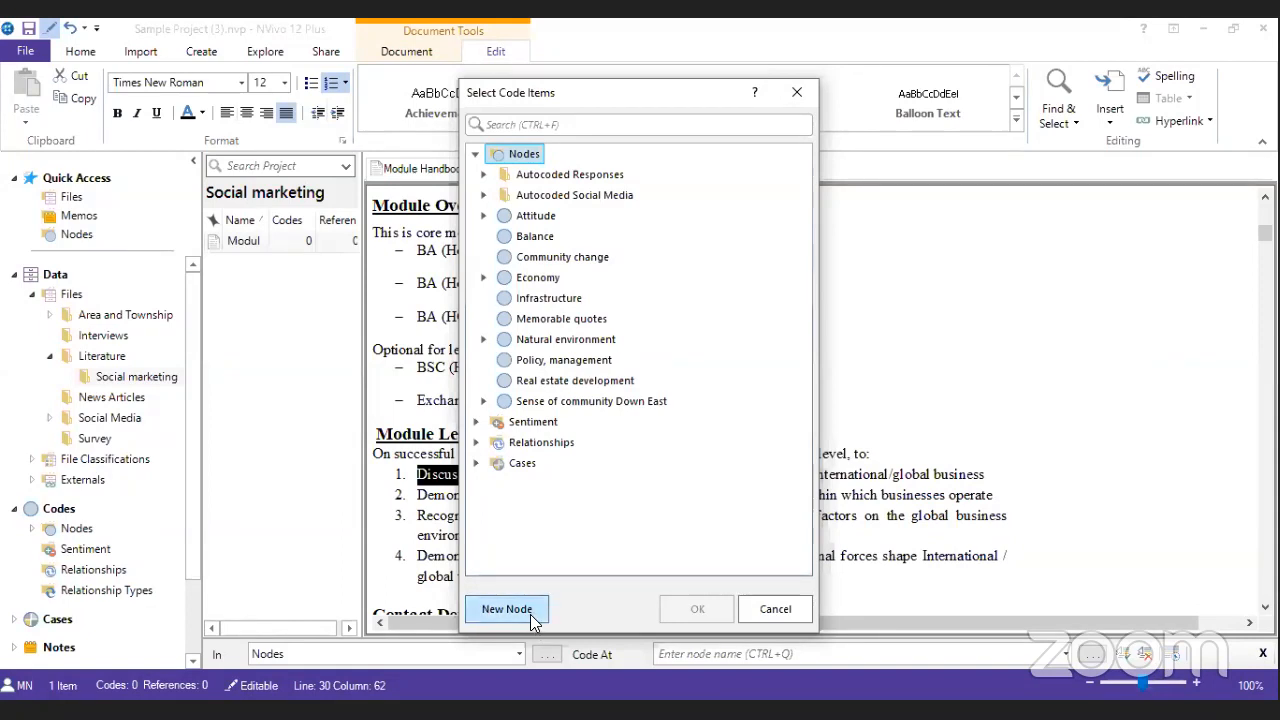
{"action": "left_click", "coordinate": [790, 92]}
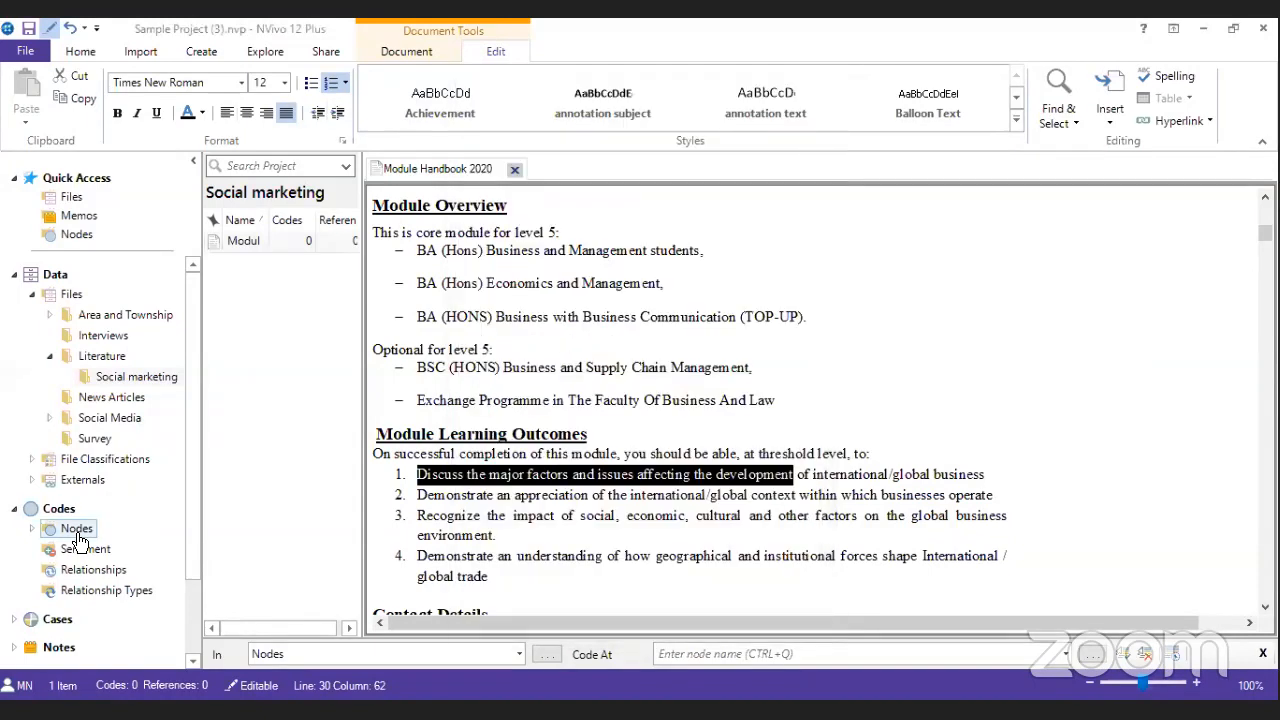
- Display the project's existing nodes beside the open document
{"action": "left_click", "coordinate": [76, 529]}
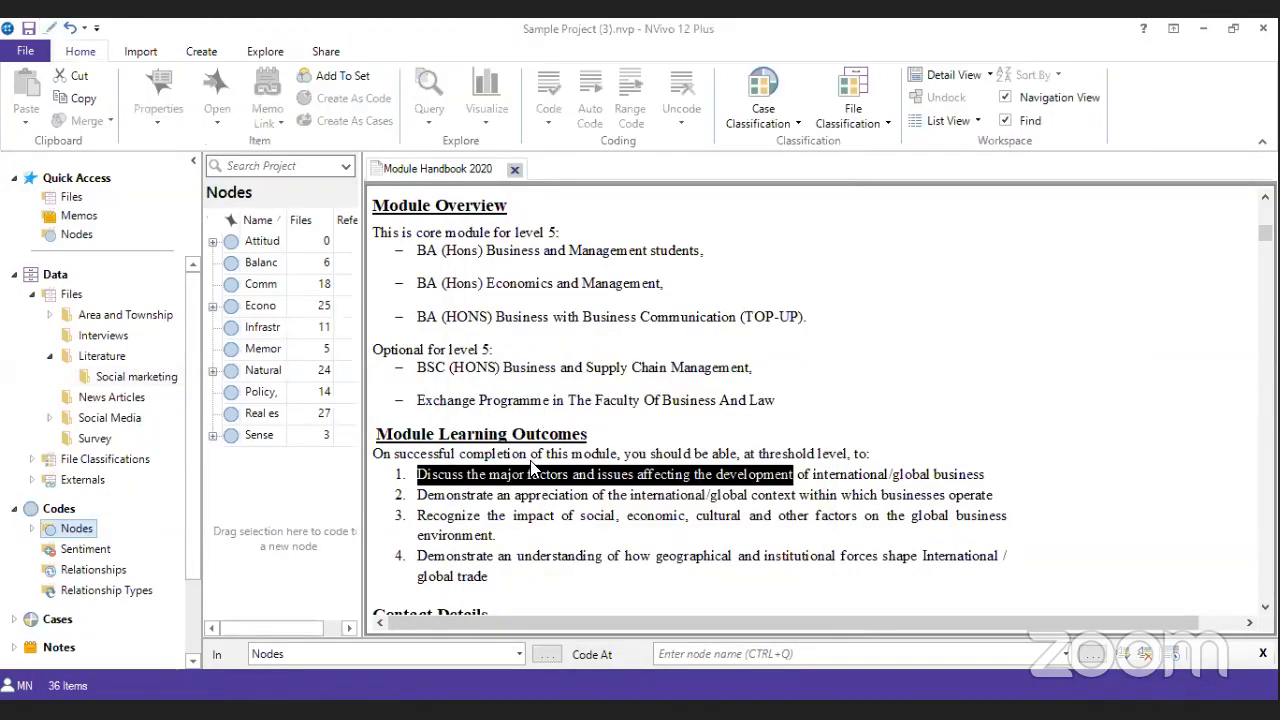
{"action": "left_click_drag", "start_coordinate": [495, 475], "coordinate": [318, 480]}
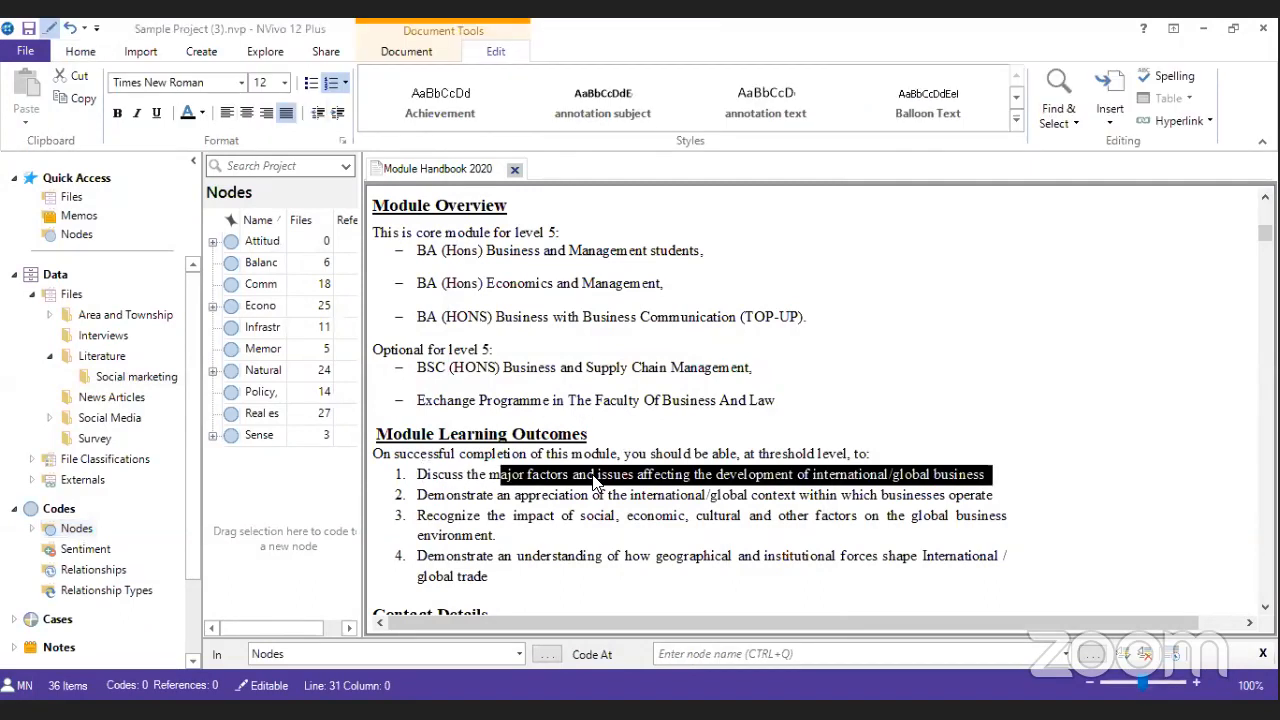
{"action": "left_click_drag", "start_coordinate": [596, 478], "coordinate": [281, 508]}
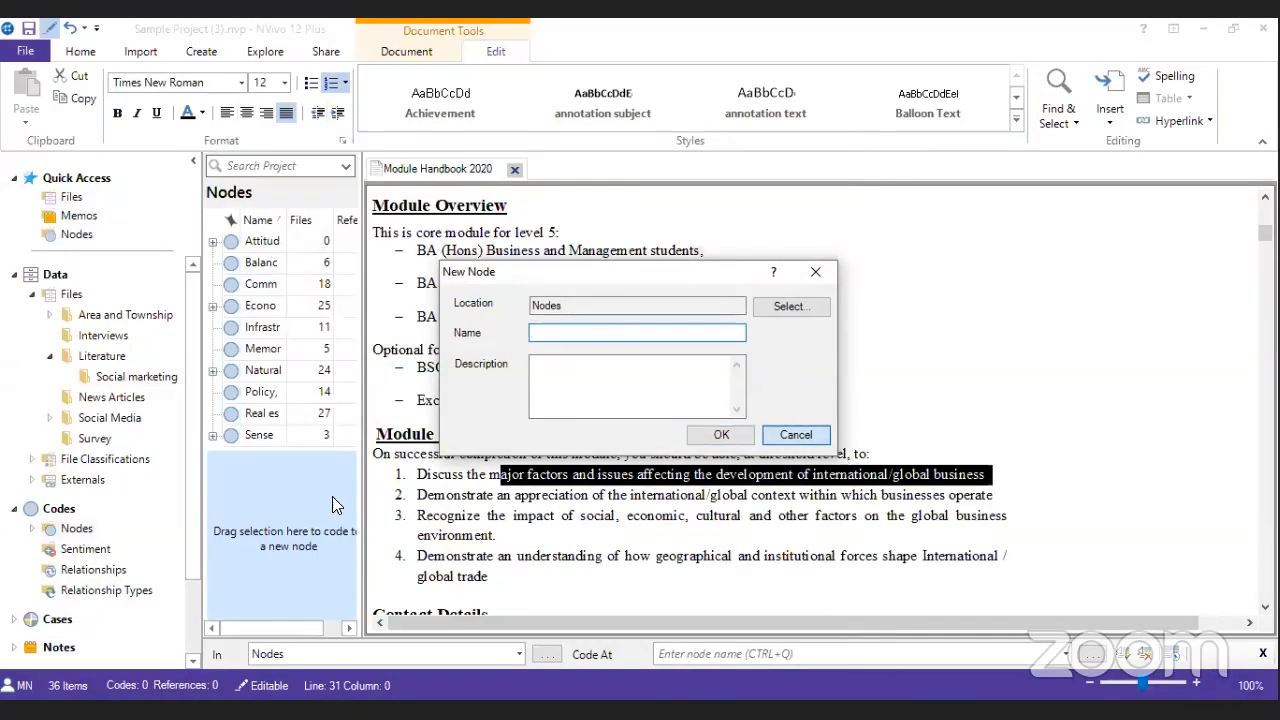
{"action": "key", "text": "Escape"}
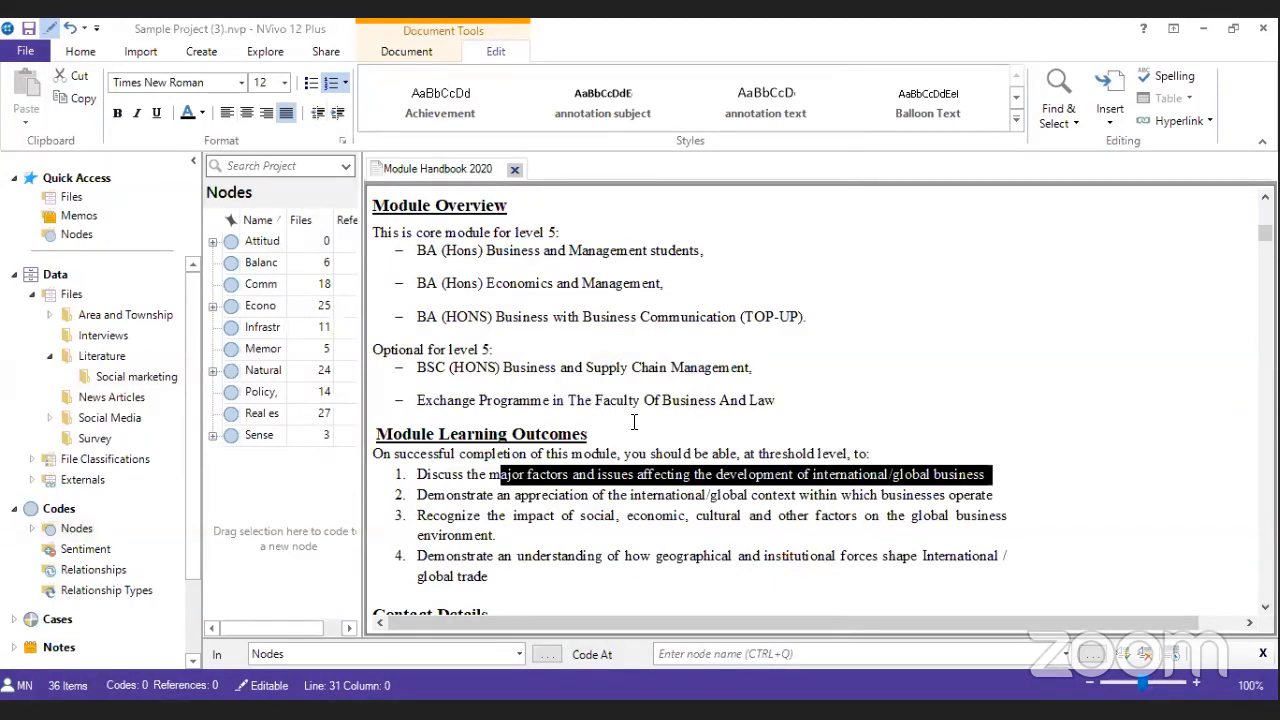
- Code the whole first learning outcome, starting "Discuss the major factors", at a new top-level node named "Test 1"
{"action": "left_click", "coordinate": [419, 472]}
{"action": "triple_click", "coordinate": [419, 472]}
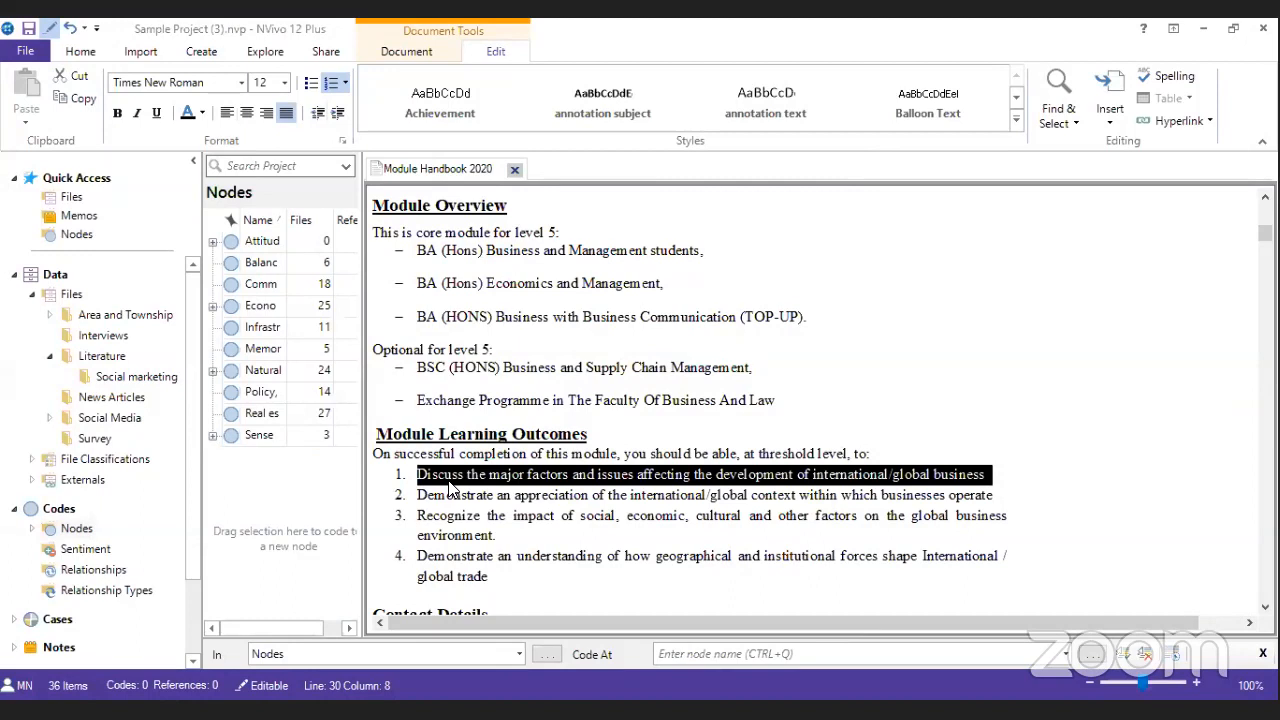
{"action": "right_click", "coordinate": [445, 478]}
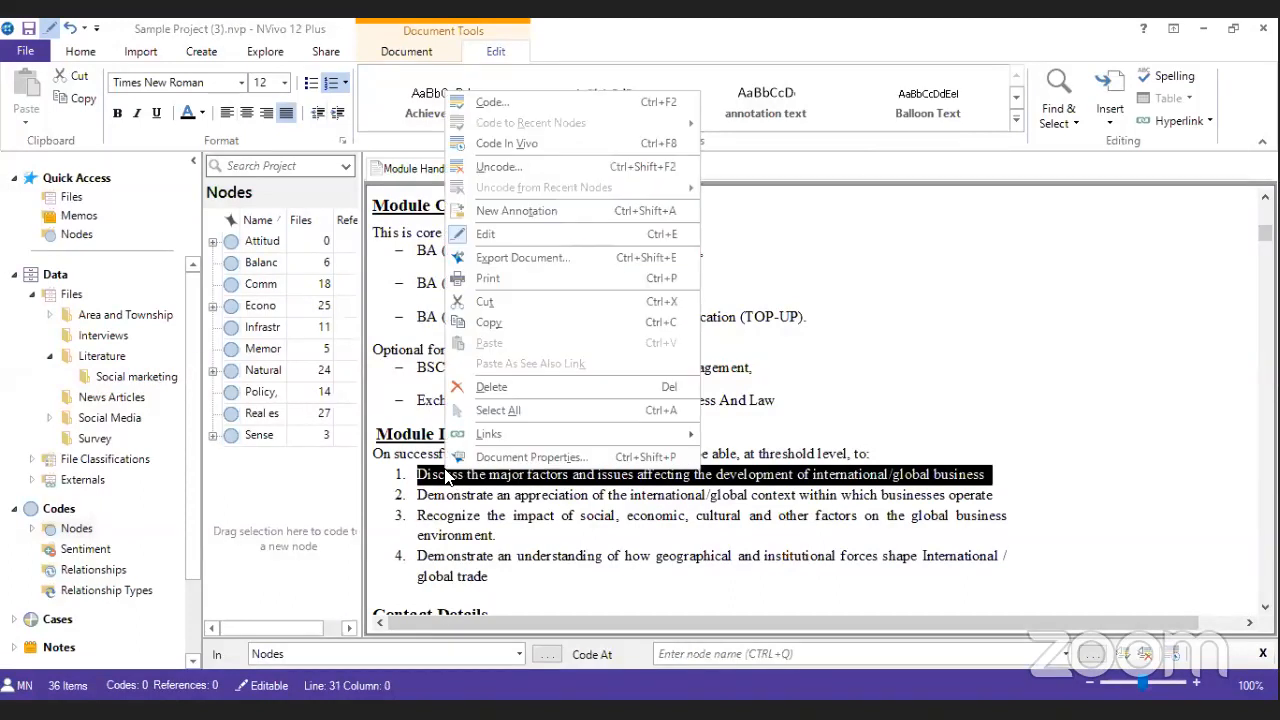
{"action": "left_click", "coordinate": [618, 92]}
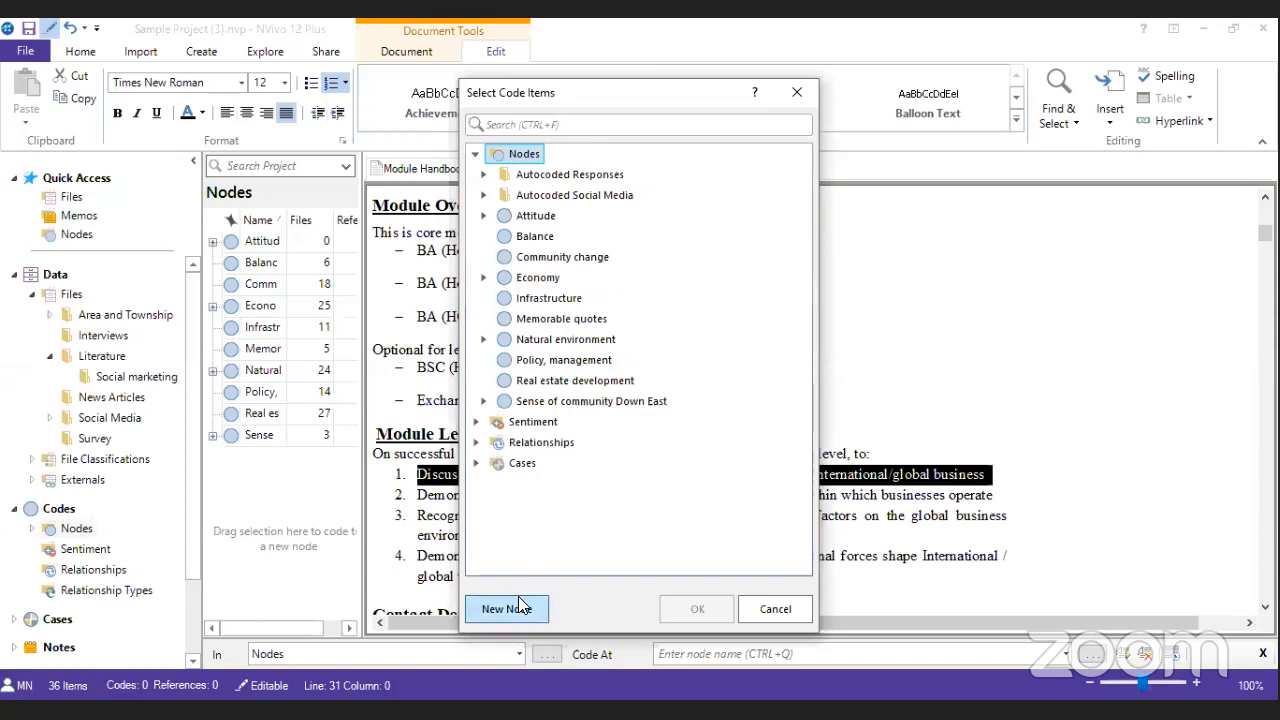
{"action": "left_click", "coordinate": [518, 608]}
{"action": "type", "text": "Test"}
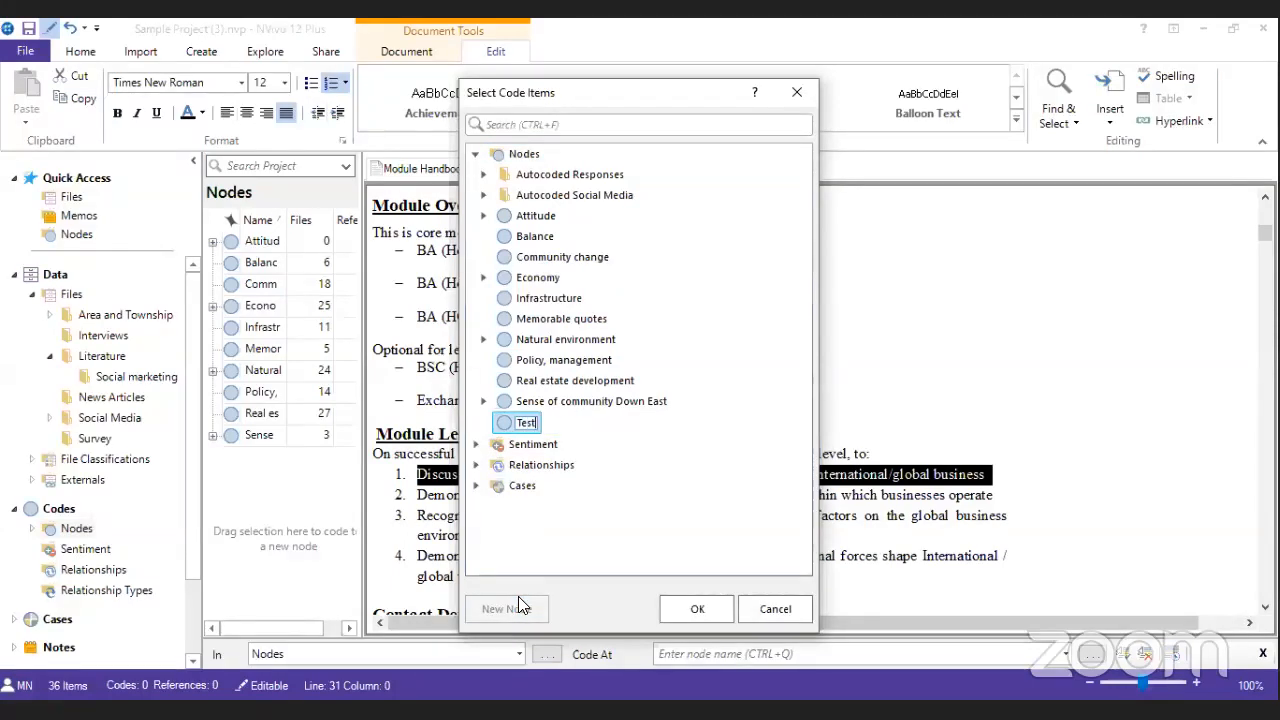
{"action": "type", "text": " 1"}
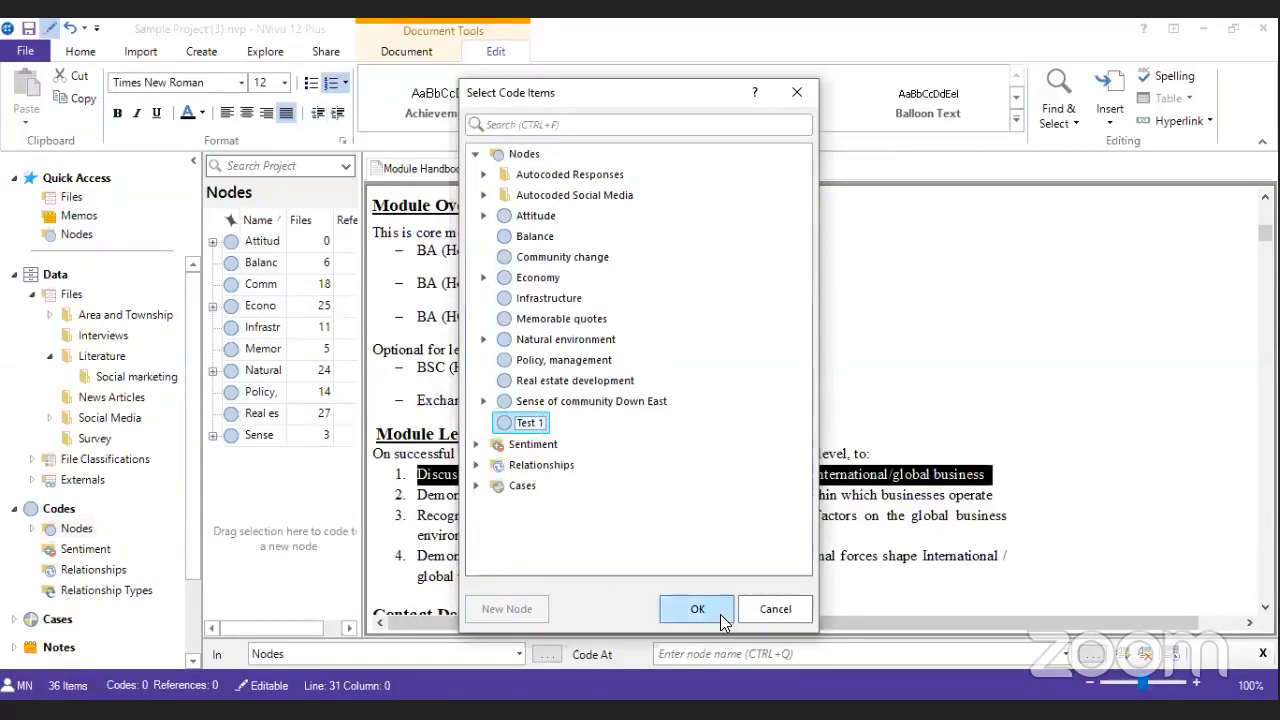
{"action": "left_click", "coordinate": [697, 609]}
- Code the second learning outcome, starting "Demonstrate an appreciation", at a new top-level node named "Test 2"
{"action": "double_click", "coordinate": [447, 500]}
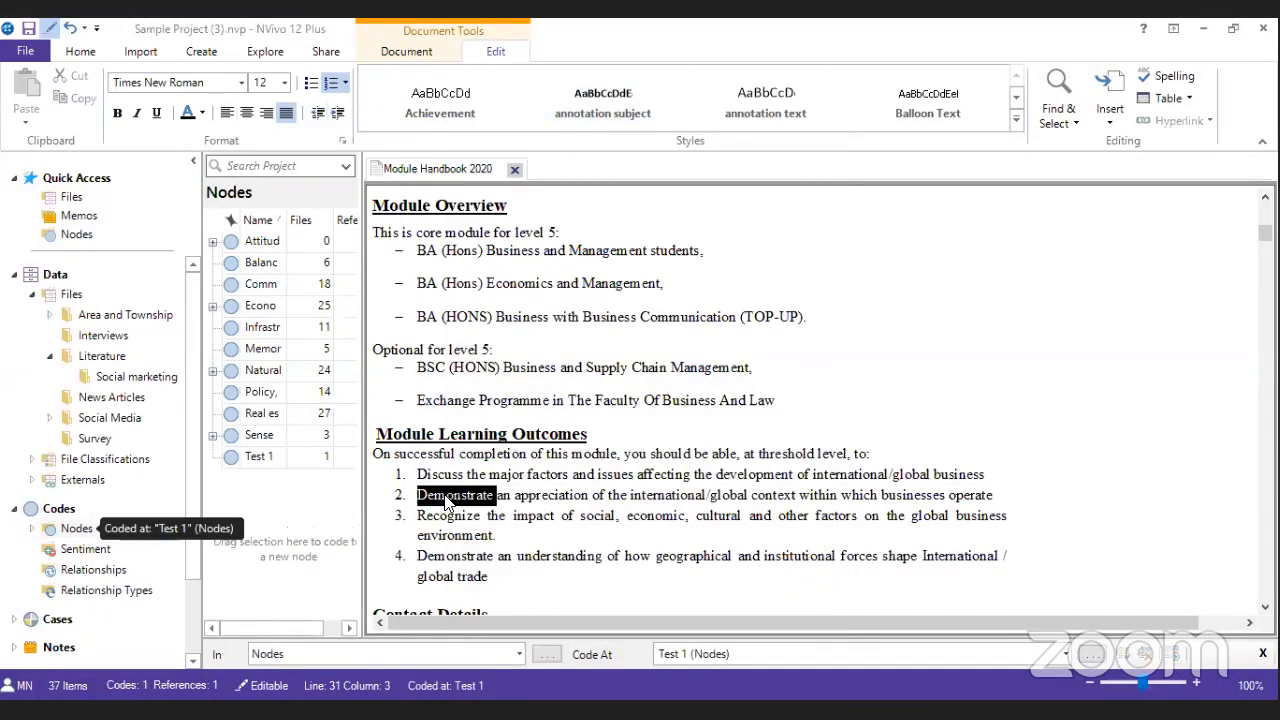
{"action": "triple_click", "coordinate": [447, 500]}
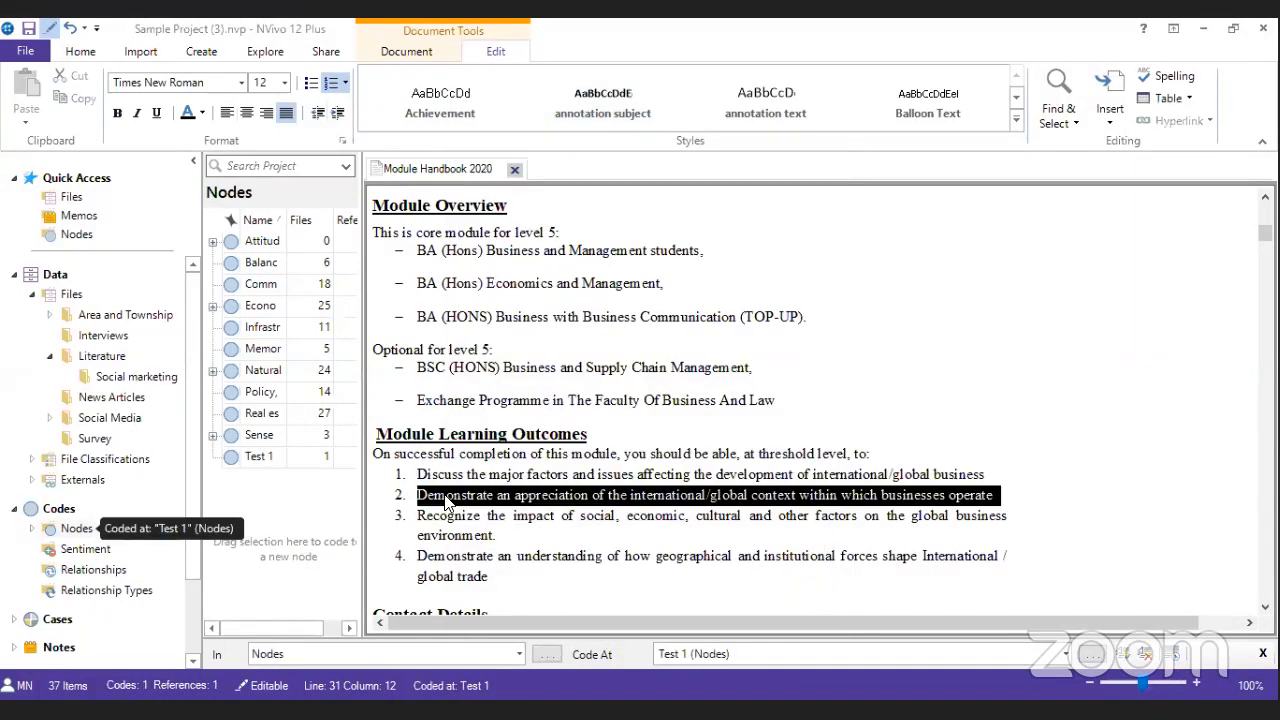
{"action": "right_click", "coordinate": [264, 460]}
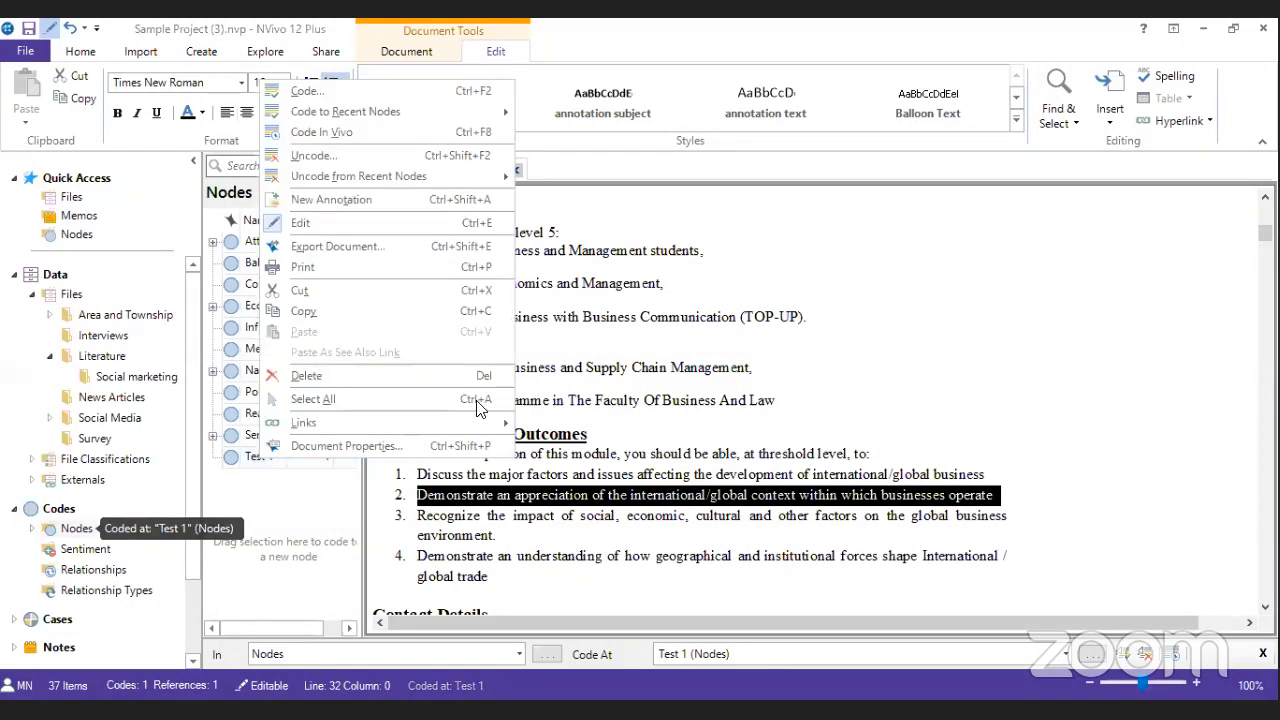
{"action": "left_click", "coordinate": [375, 100]}
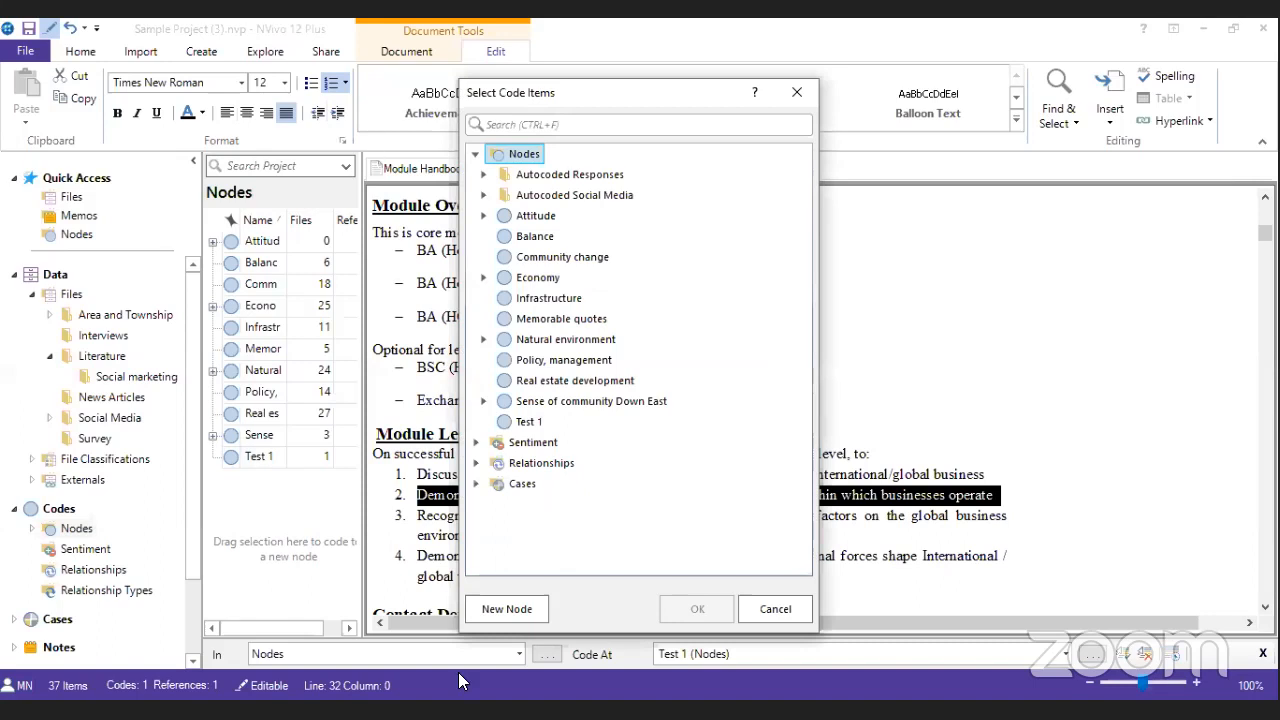
{"action": "left_click", "coordinate": [530, 606]}
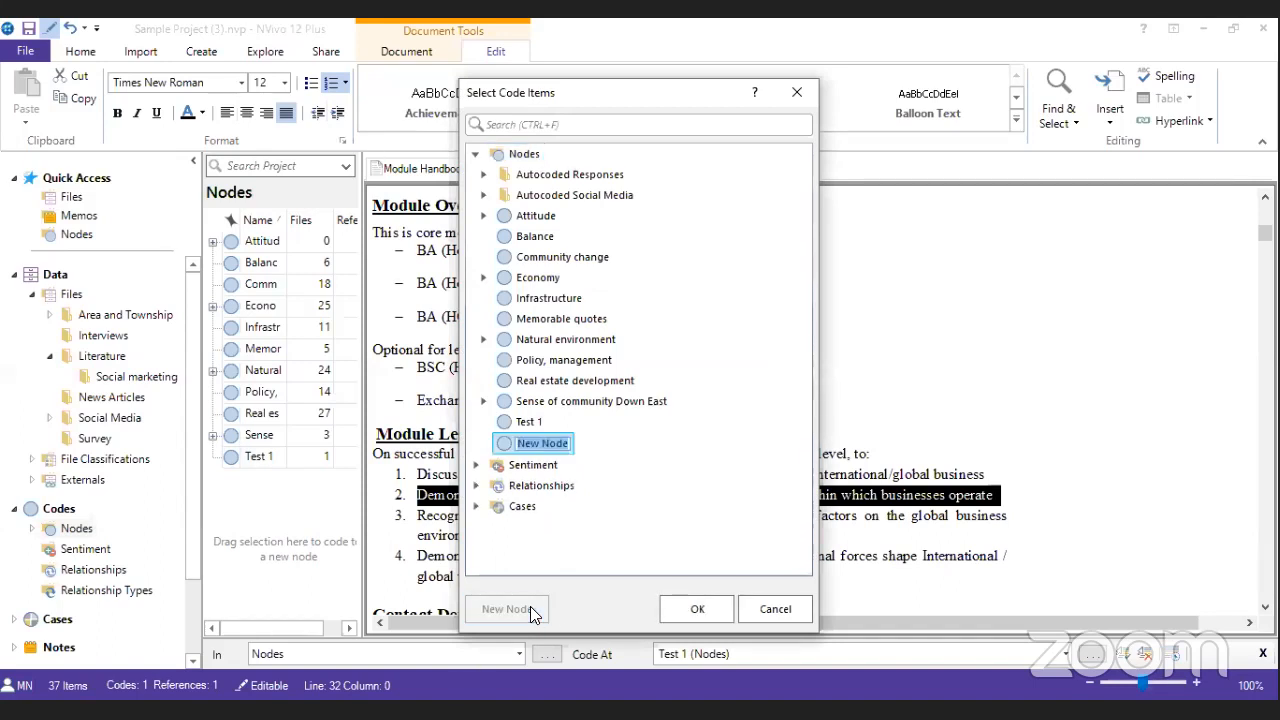
{"action": "type", "text": "Test 2"}
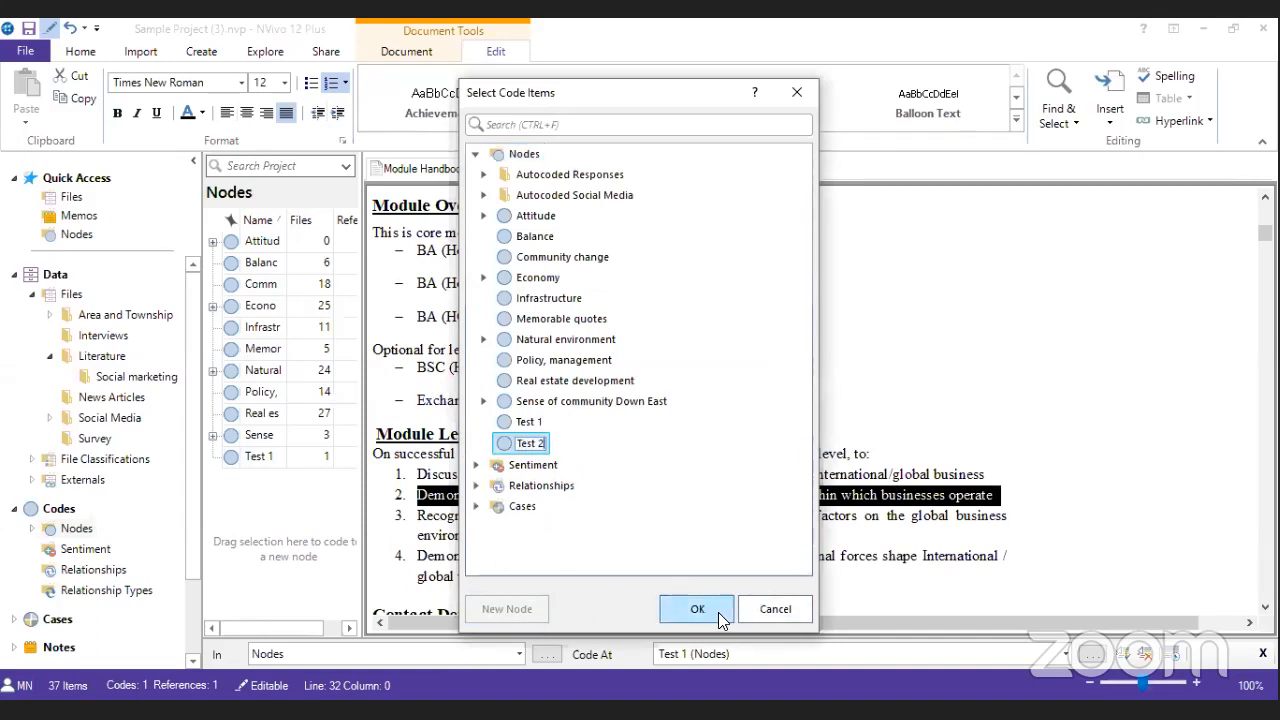
{"action": "left_click", "coordinate": [718, 612]}
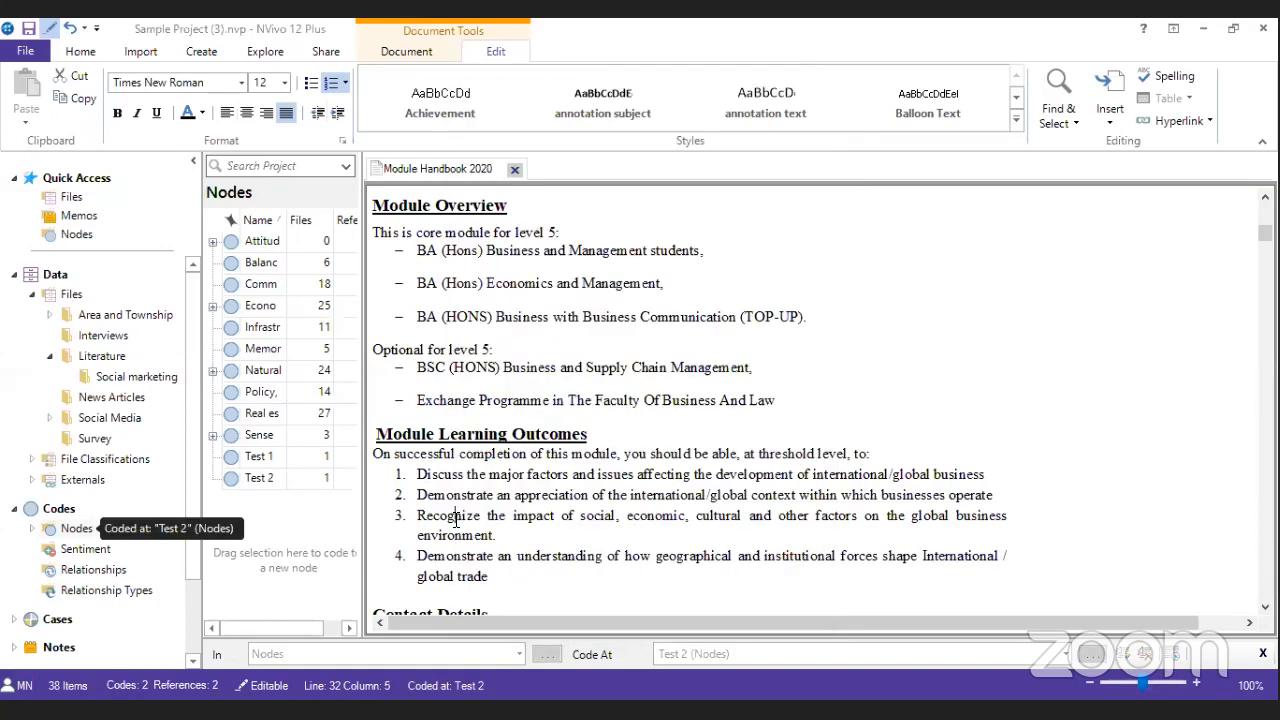
- Code the third learning outcome, starting "Recognize the impact", at a new top-level node named "Test 3"
{"action": "triple_click", "coordinate": [455, 517]}
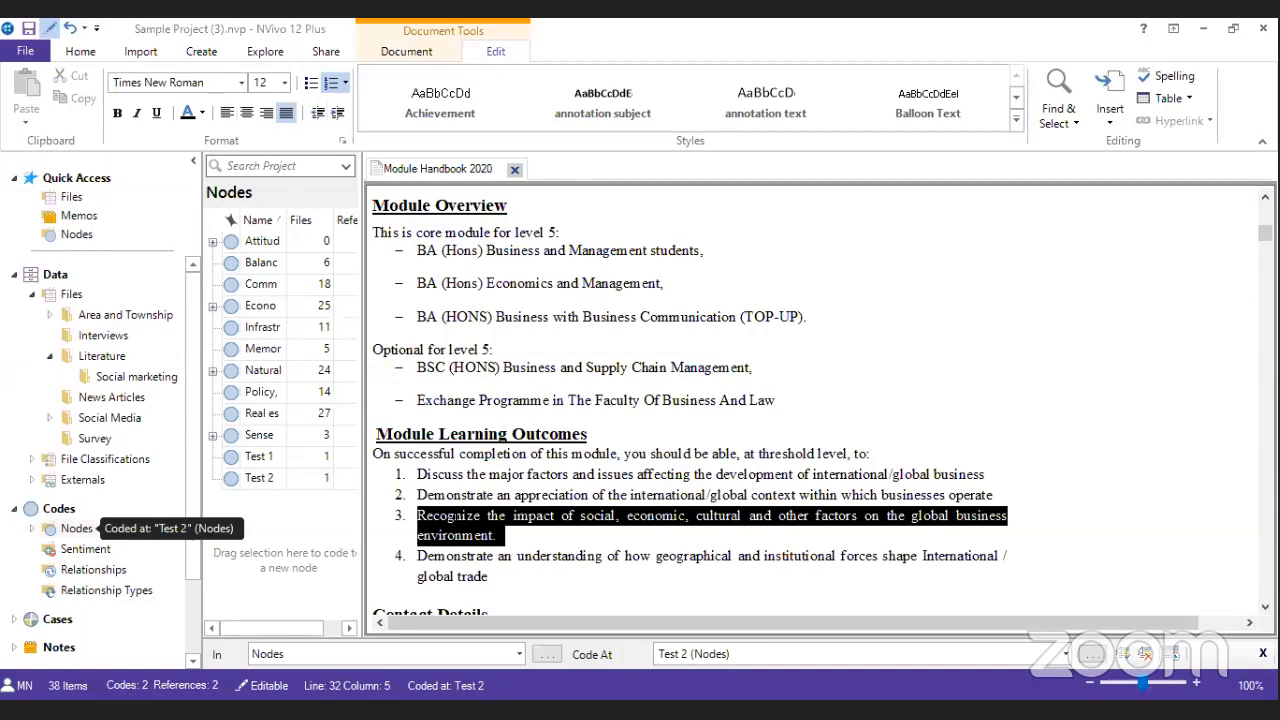
{"action": "right_click", "coordinate": [454, 518]}
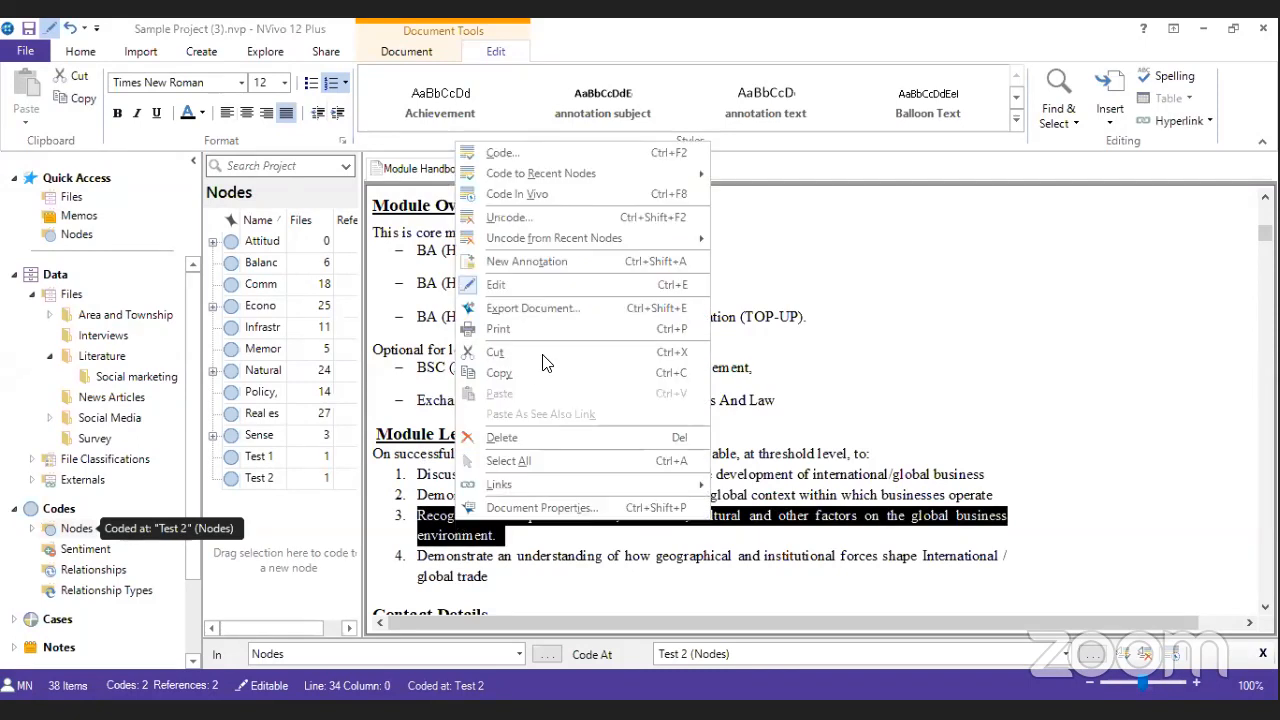
{"action": "left_click", "coordinate": [532, 155]}
{"action": "left_click", "coordinate": [507, 609]}
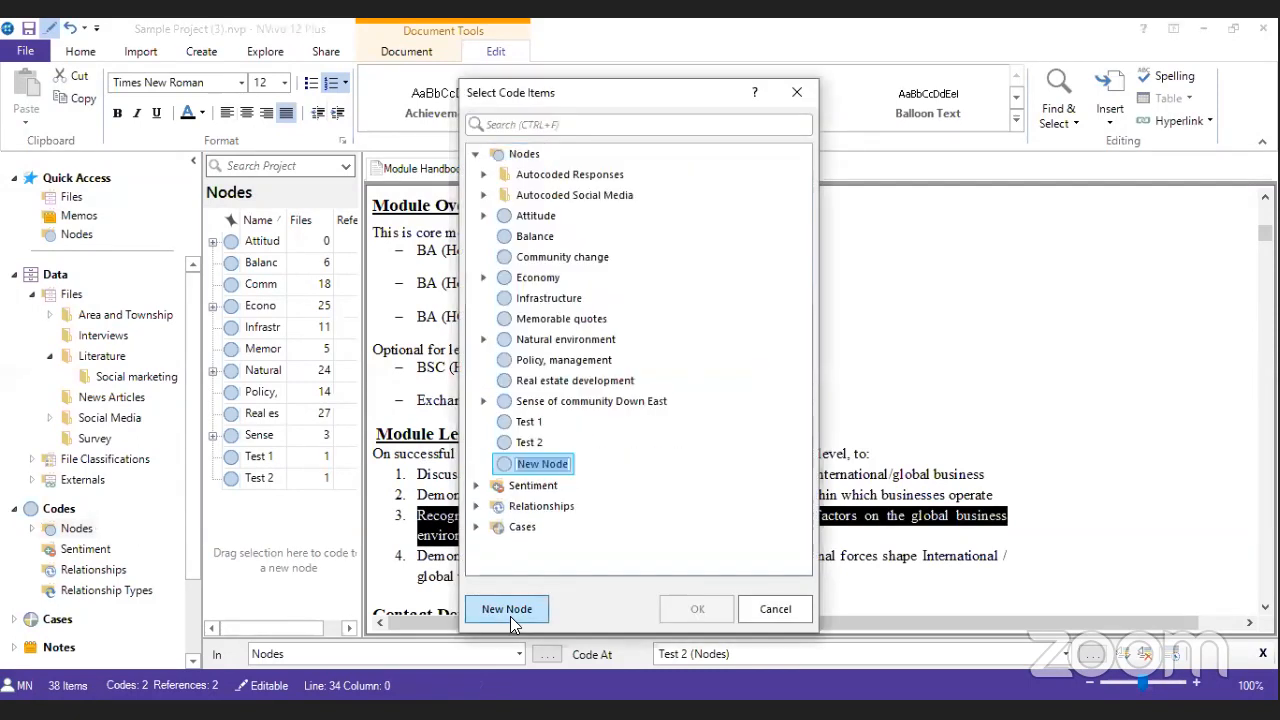
{"action": "type", "text": "Test 3"}
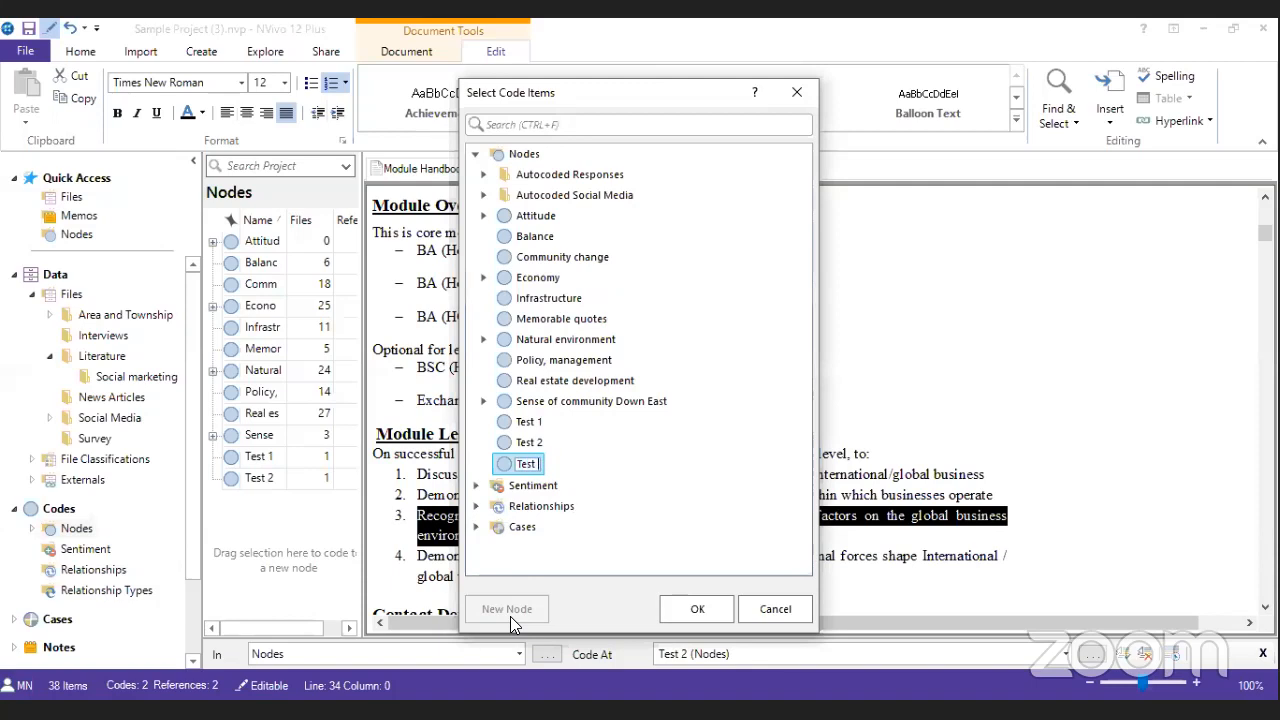
{"action": "left_click", "coordinate": [697, 609]}
- Code the fourth learning outcome, starting "Demonstrate an understanding", at a new top-level node named "Test 4"
{"action": "triple_click", "coordinate": [428, 557]}
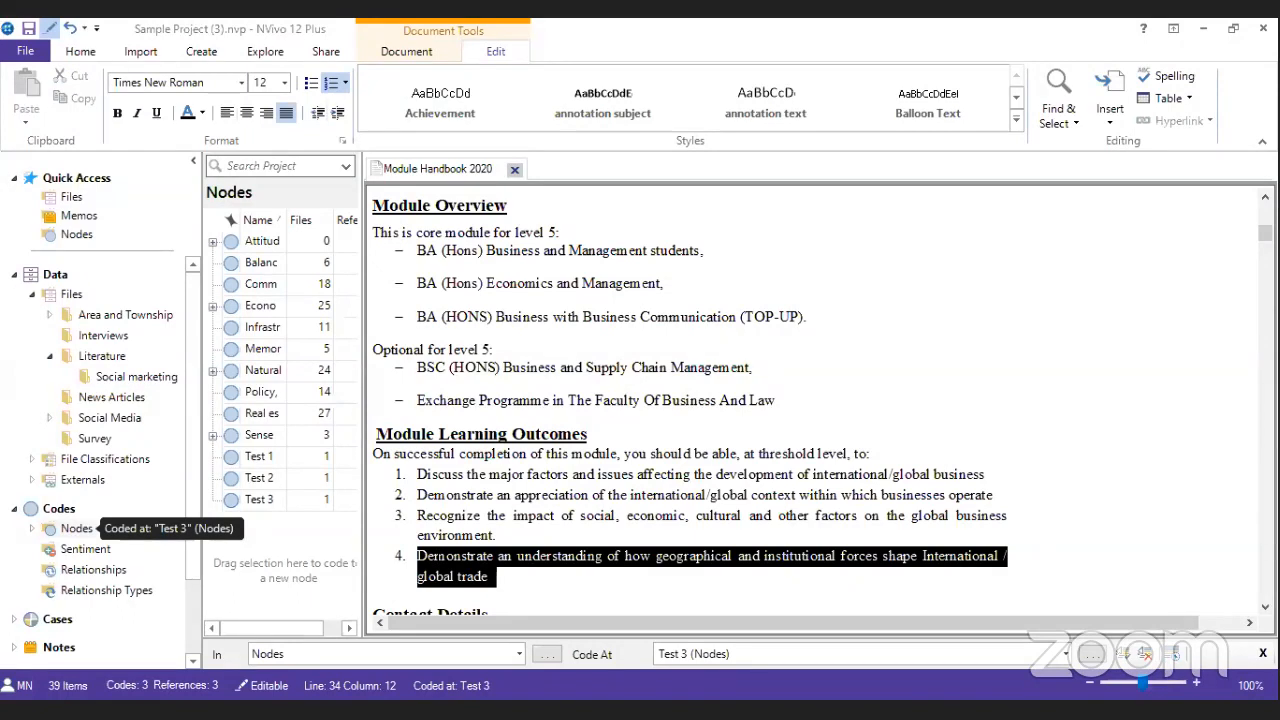
{"action": "right_click", "coordinate": [437, 557]}
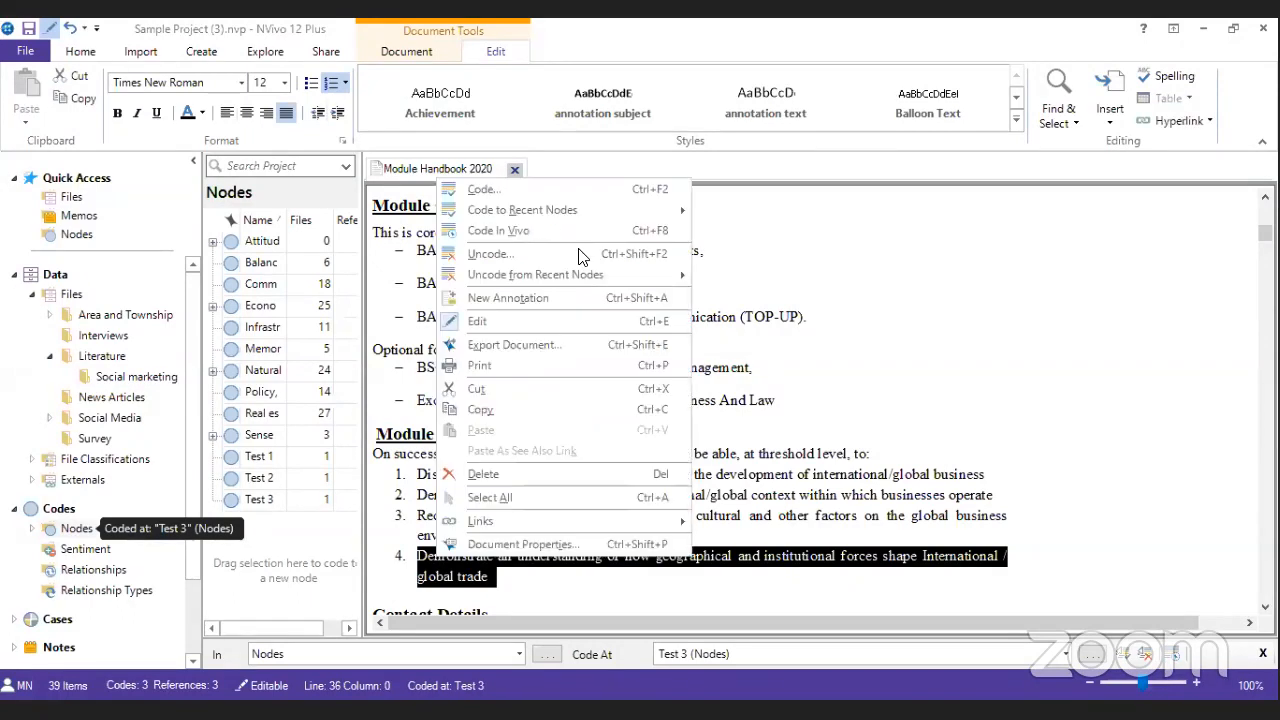
{"action": "left_click", "coordinate": [561, 186]}
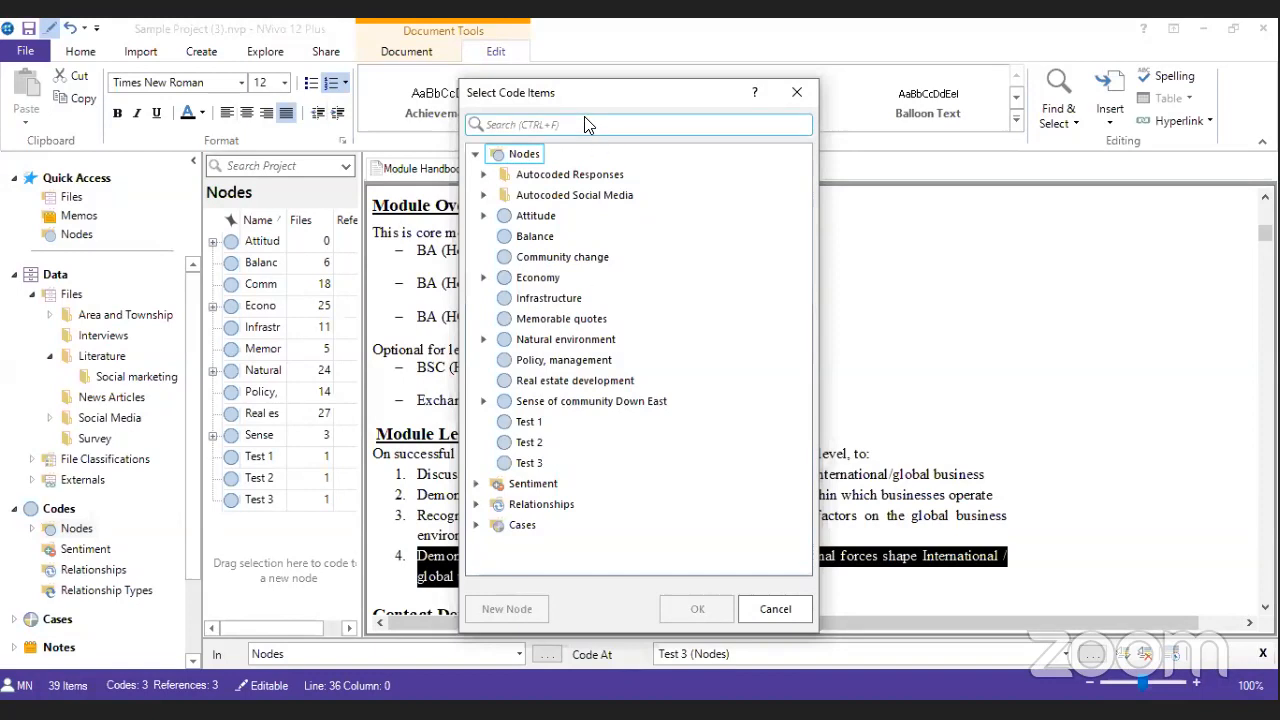
{"action": "left_click", "coordinate": [524, 154]}
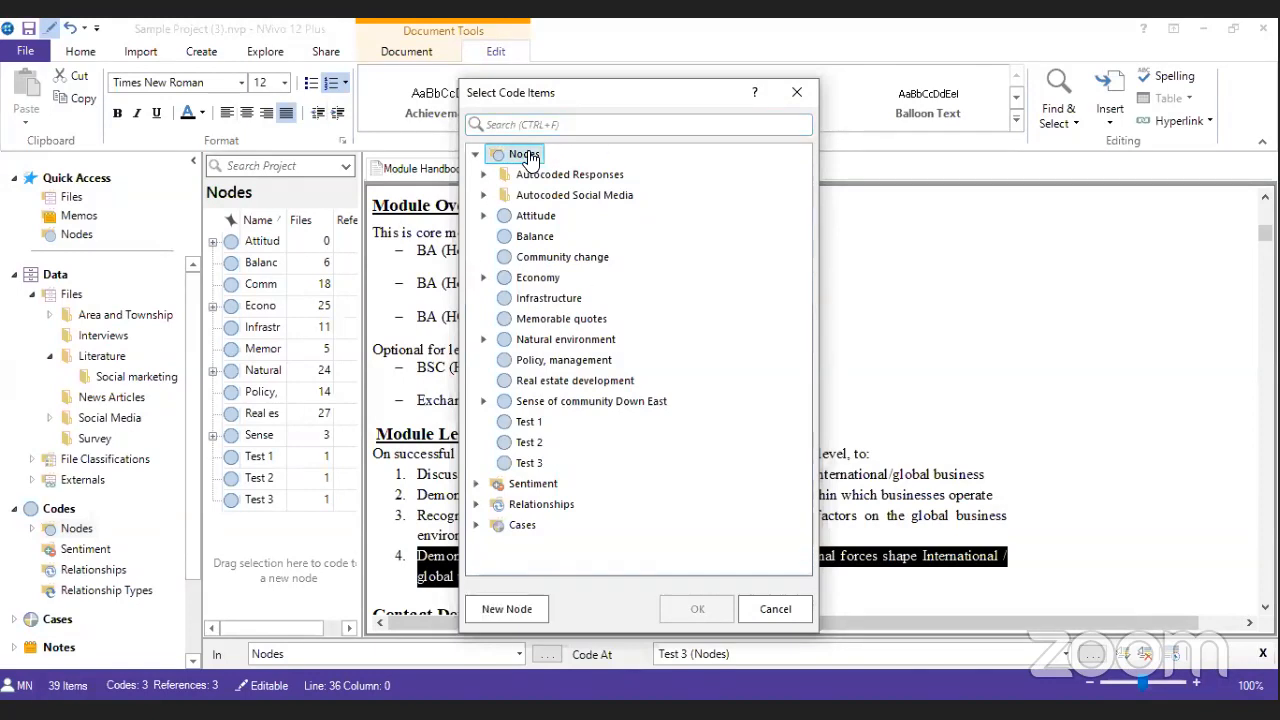
{"action": "left_click", "coordinate": [510, 602]}
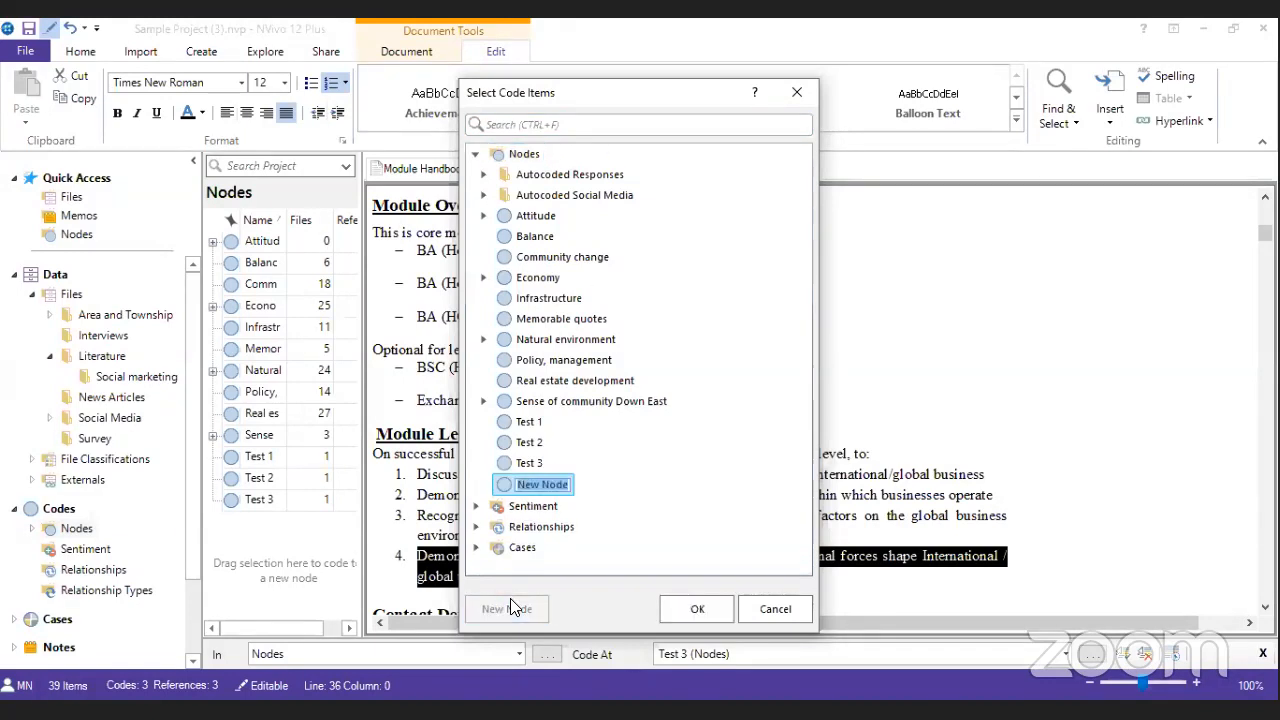
{"action": "type", "text": "Test 4"}
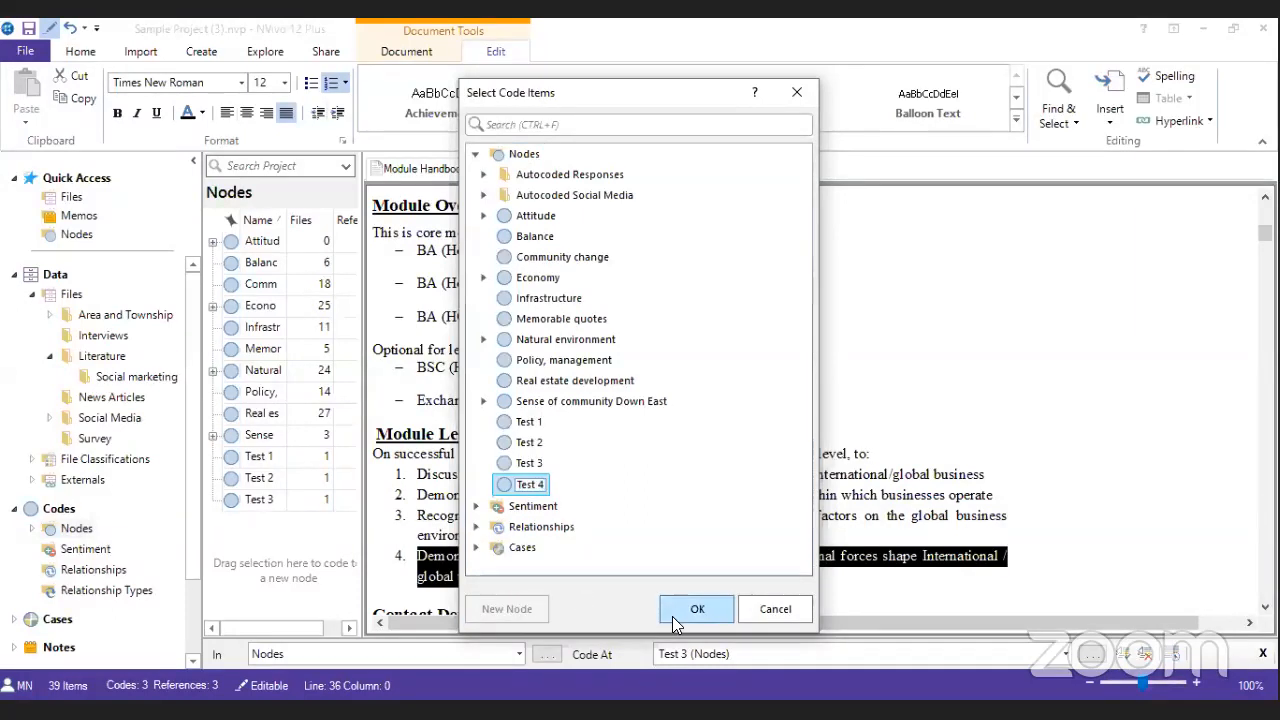
{"action": "left_click", "coordinate": [672, 616]}
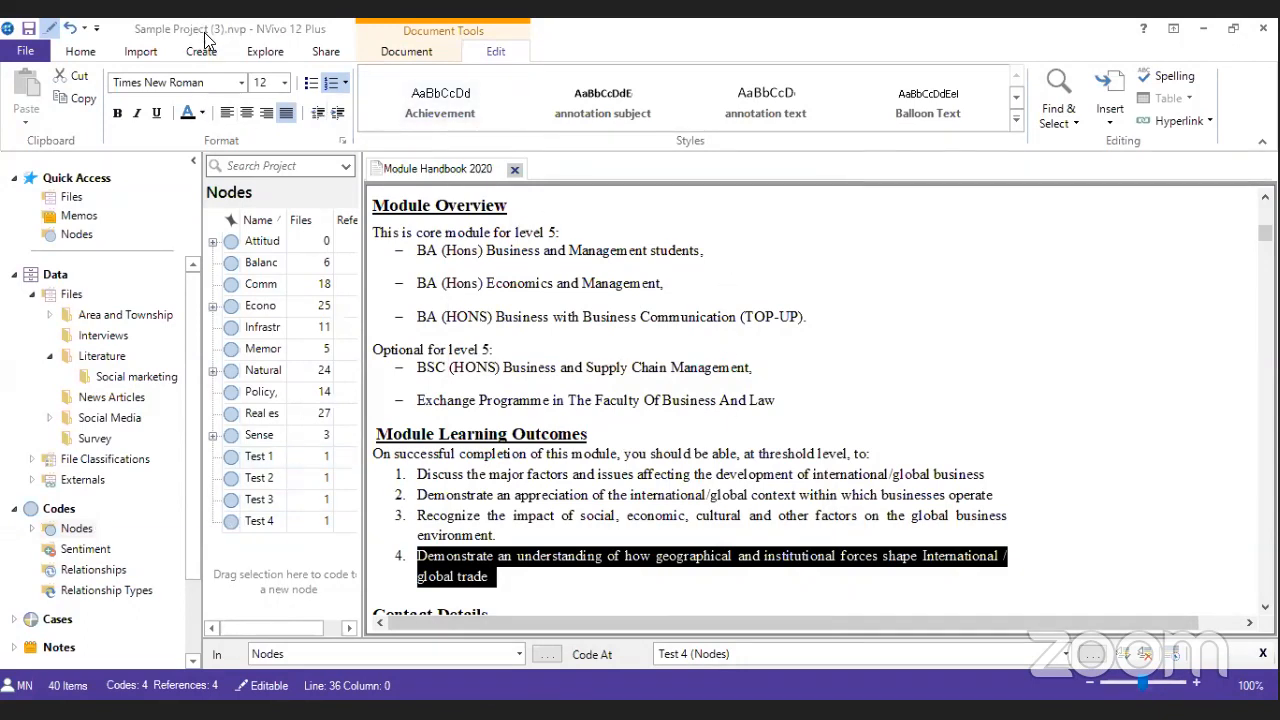
{"action": "left_click", "coordinate": [691, 406]}
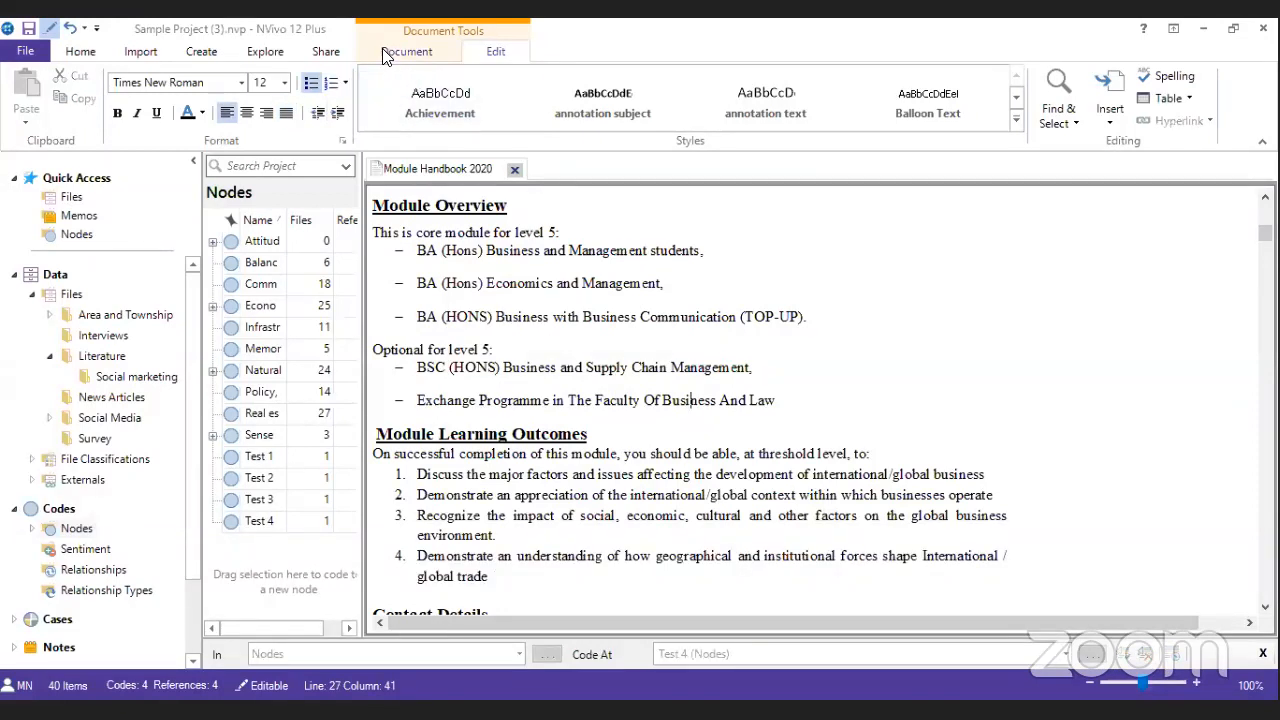
{"action": "left_click", "coordinate": [70, 55]}
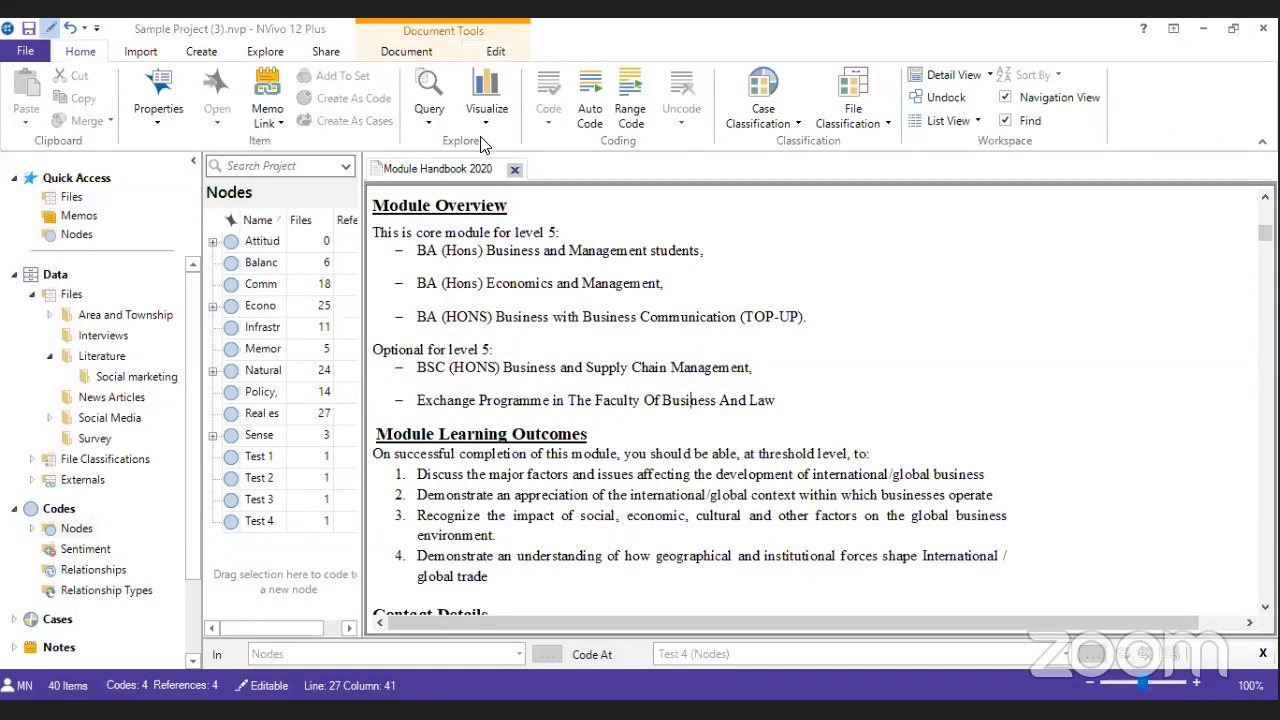
{"action": "left_click", "coordinate": [129, 55]}
{"action": "left_click", "coordinate": [201, 54]}
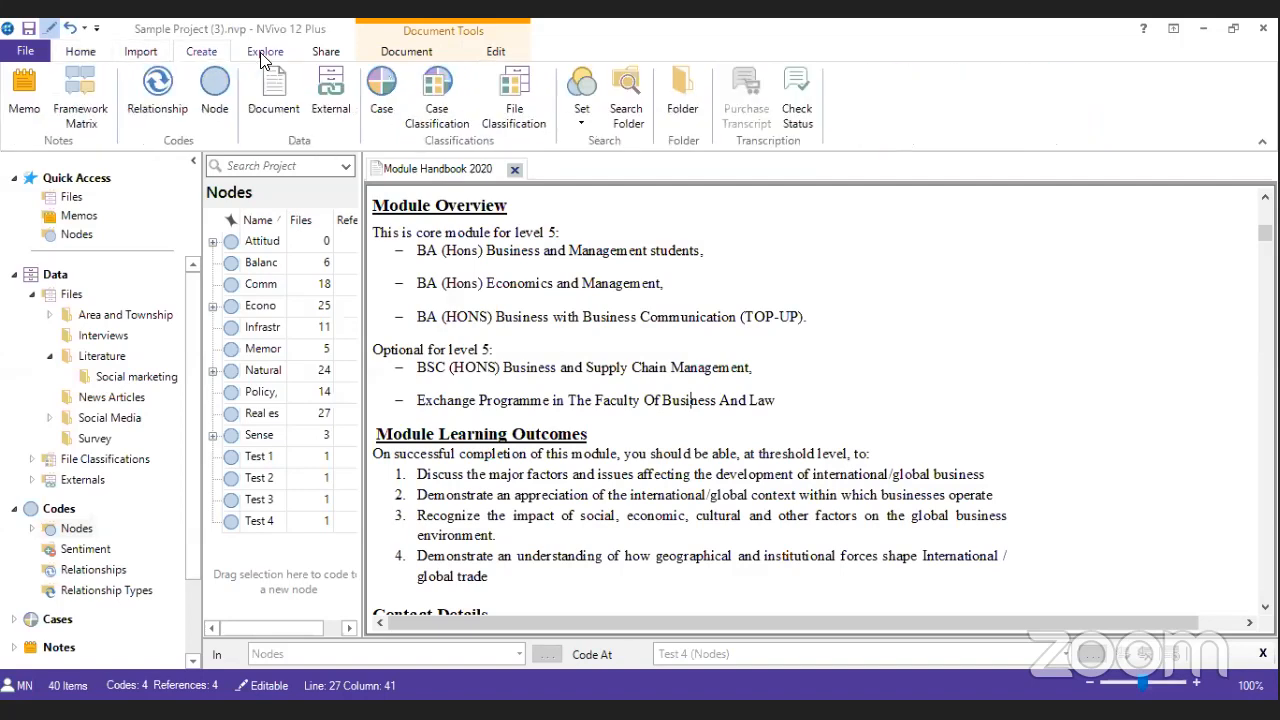
{"action": "left_click", "coordinate": [264, 53]}
{"action": "left_click", "coordinate": [325, 54]}
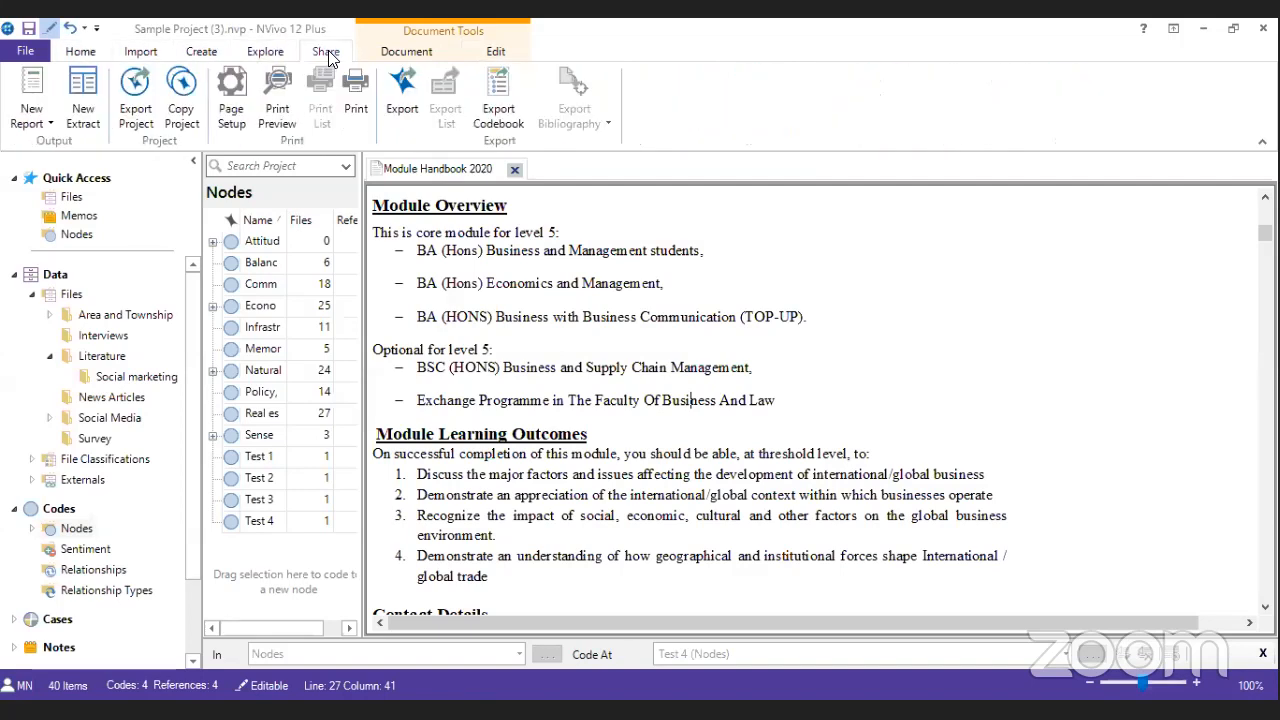
- Show coding stripes for all coding in Module Handbook 2020 and highlight all of its coded text
{"action": "left_click", "coordinate": [406, 58]}
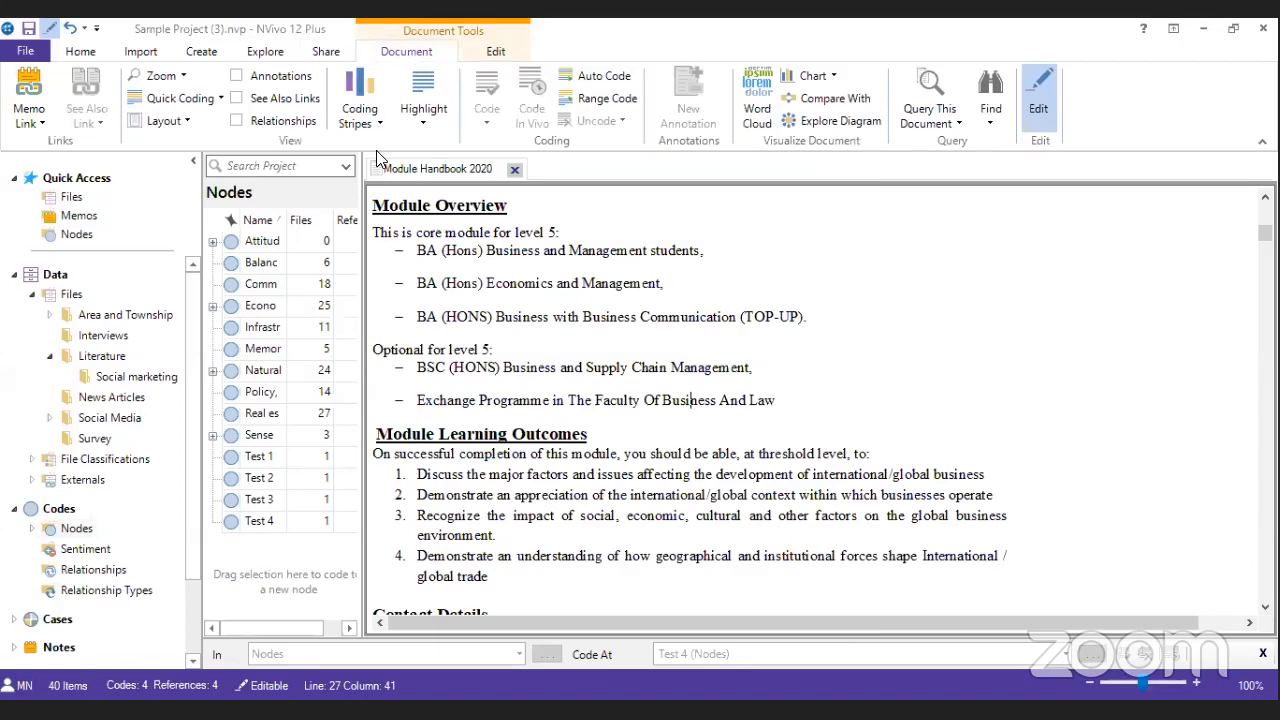
{"action": "left_click", "coordinate": [376, 122]}
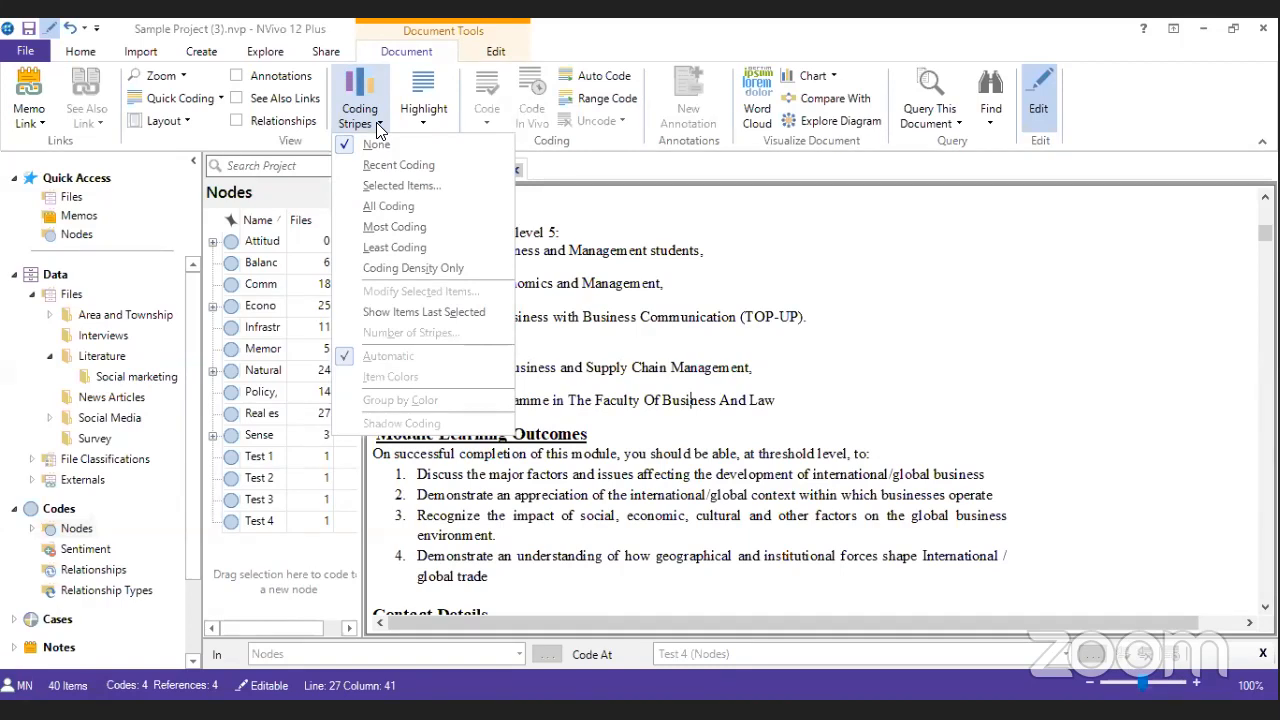
{"action": "left_click", "coordinate": [394, 206]}
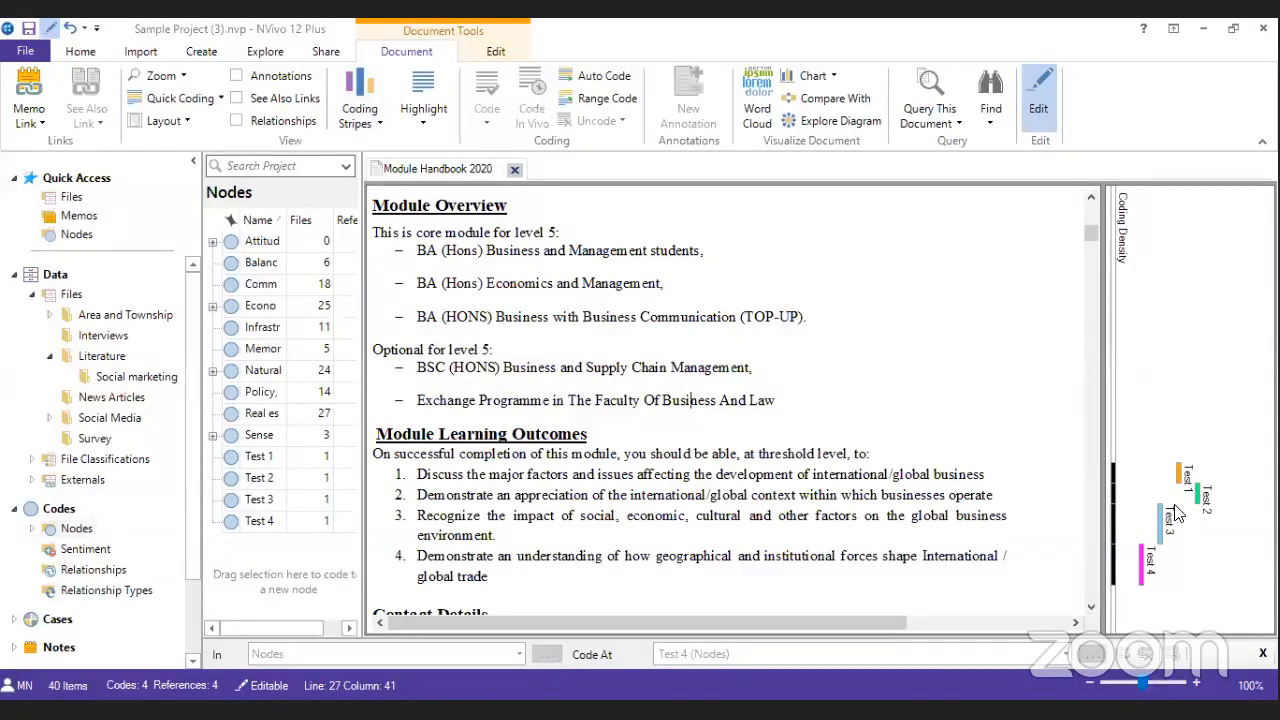
{"action": "left_click", "coordinate": [421, 120]}
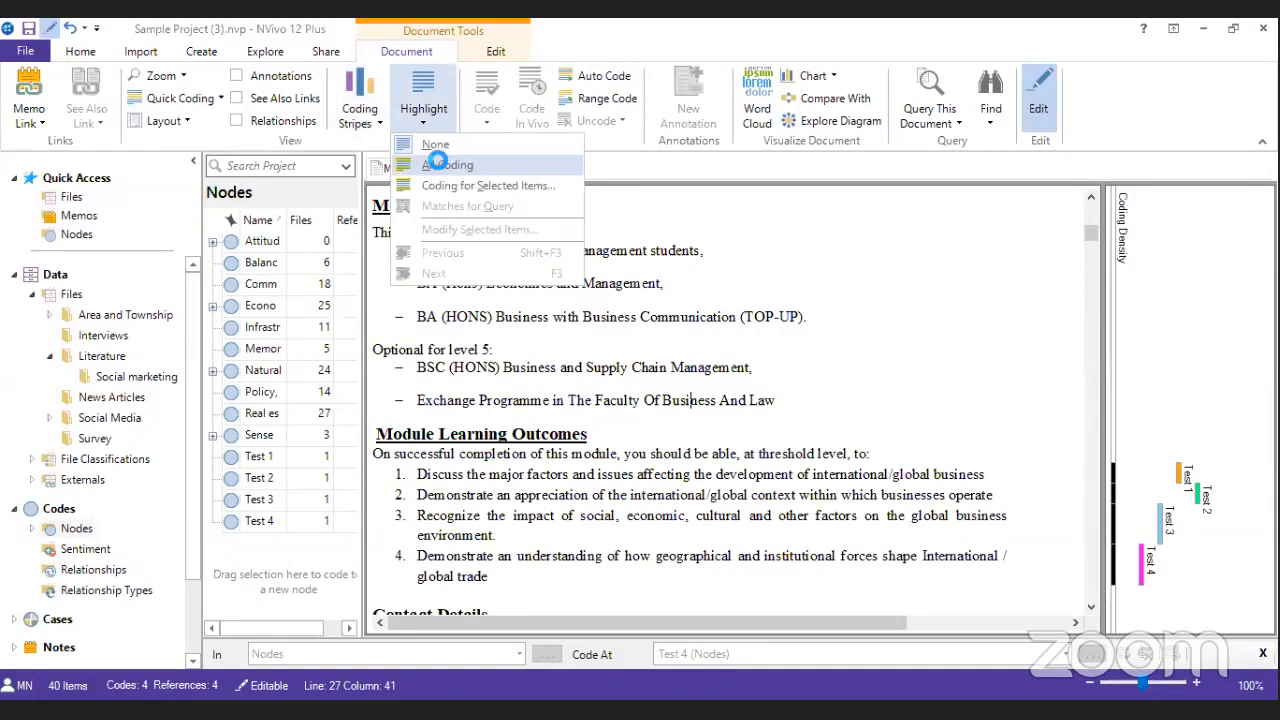
{"action": "left_click", "coordinate": [447, 165]}
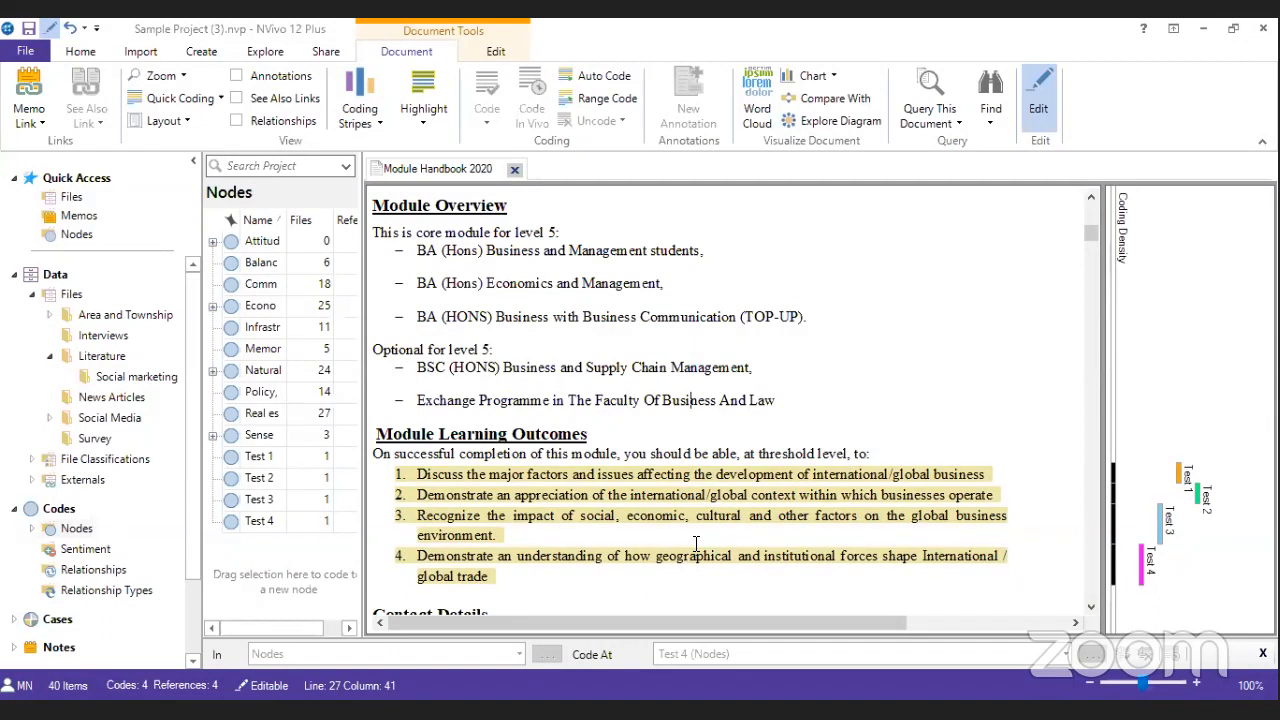
- Open a print preview of Module Handbook 2020 with the coding stripes printed on the same page
{"action": "left_click", "coordinate": [13, 55]}
{"action": "left_click", "coordinate": [54, 240]}
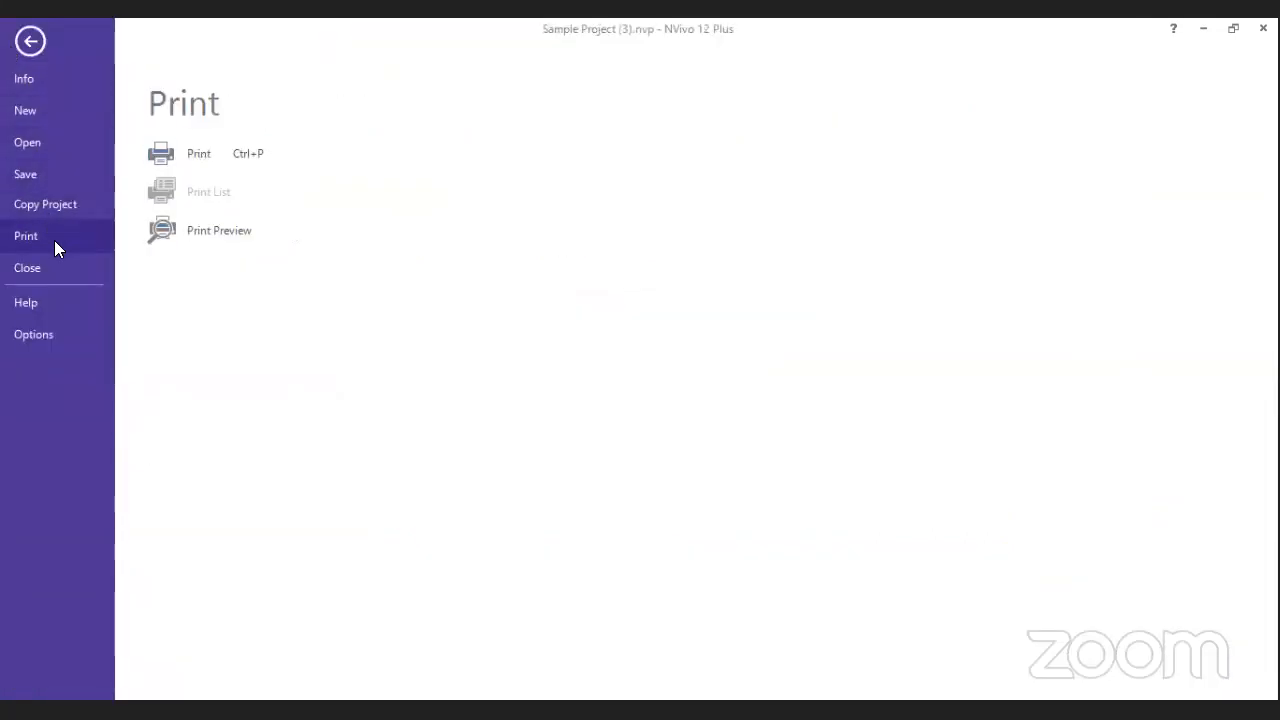
{"action": "left_click", "coordinate": [222, 232]}
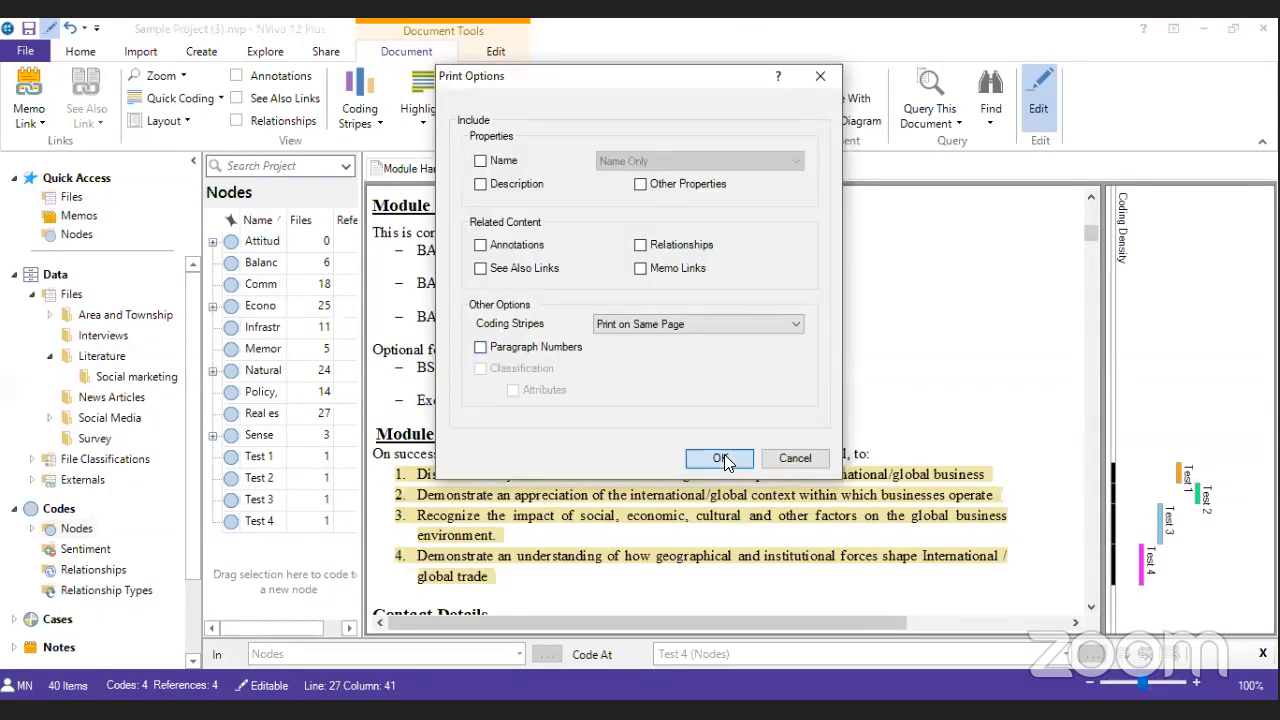
{"action": "left_click", "coordinate": [722, 458]}
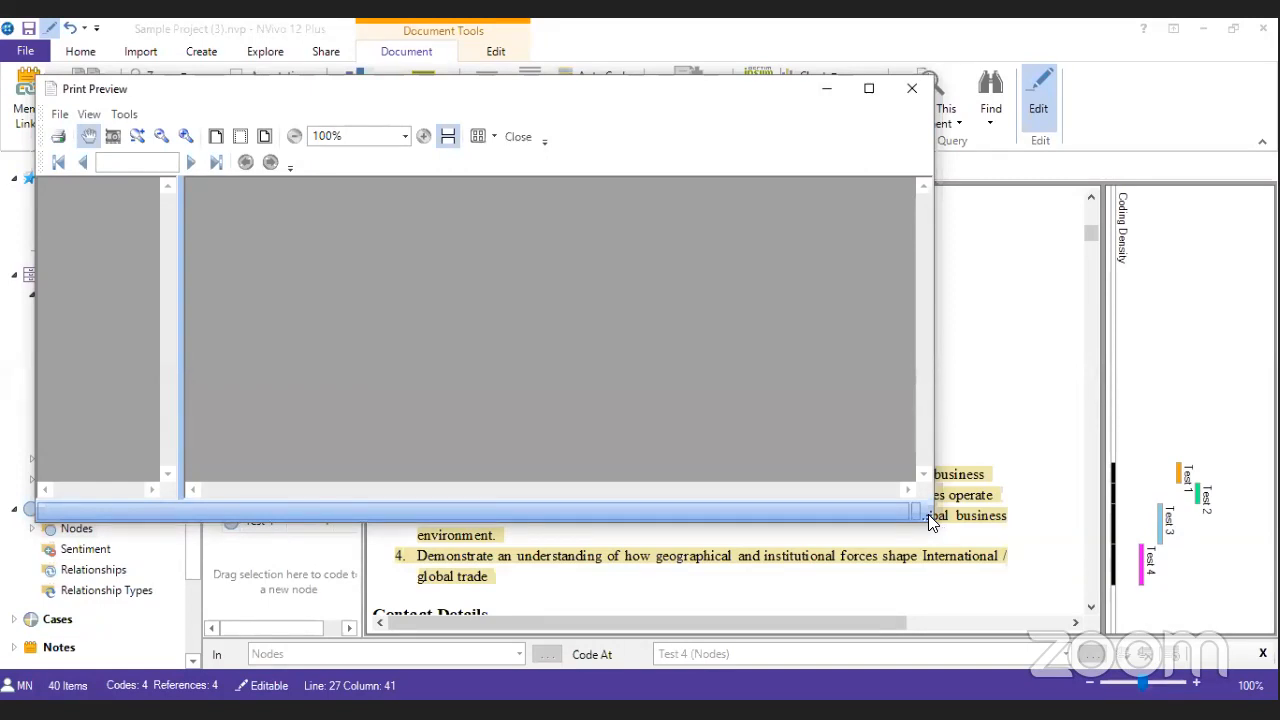
{"action": "key", "text": "alt+Tab"}
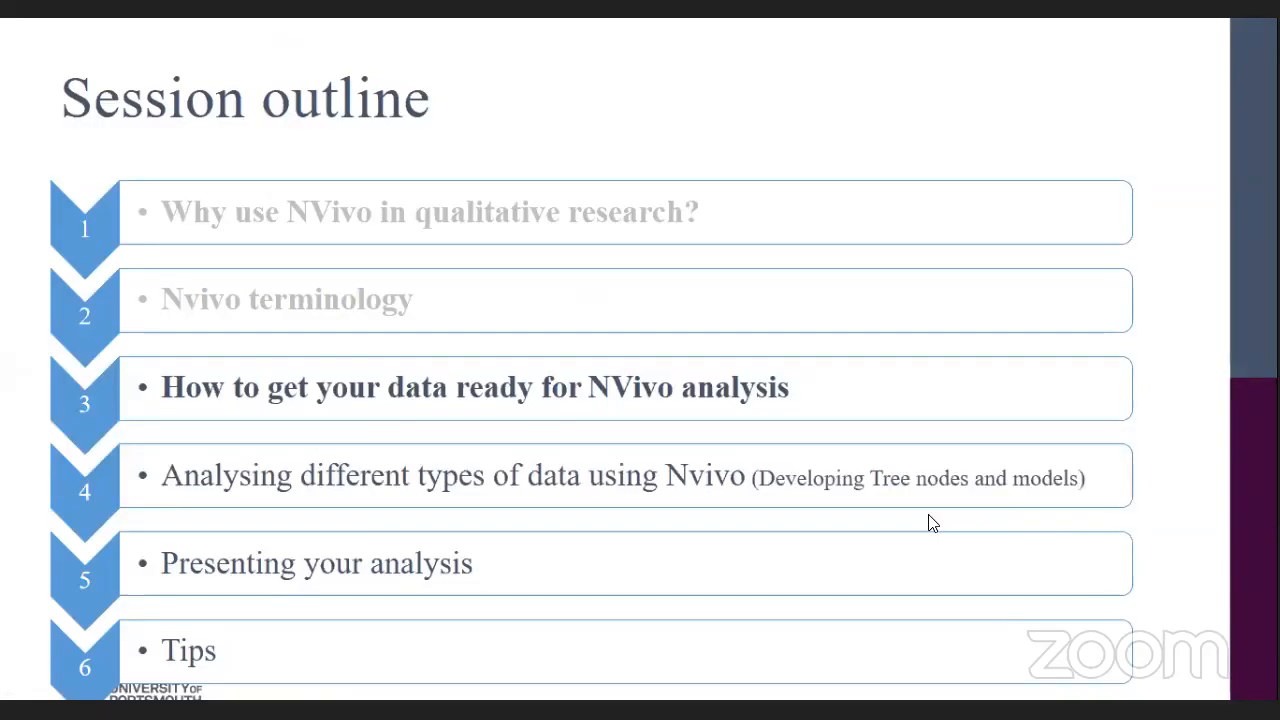
{"action": "key", "text": "alt+Tab"}
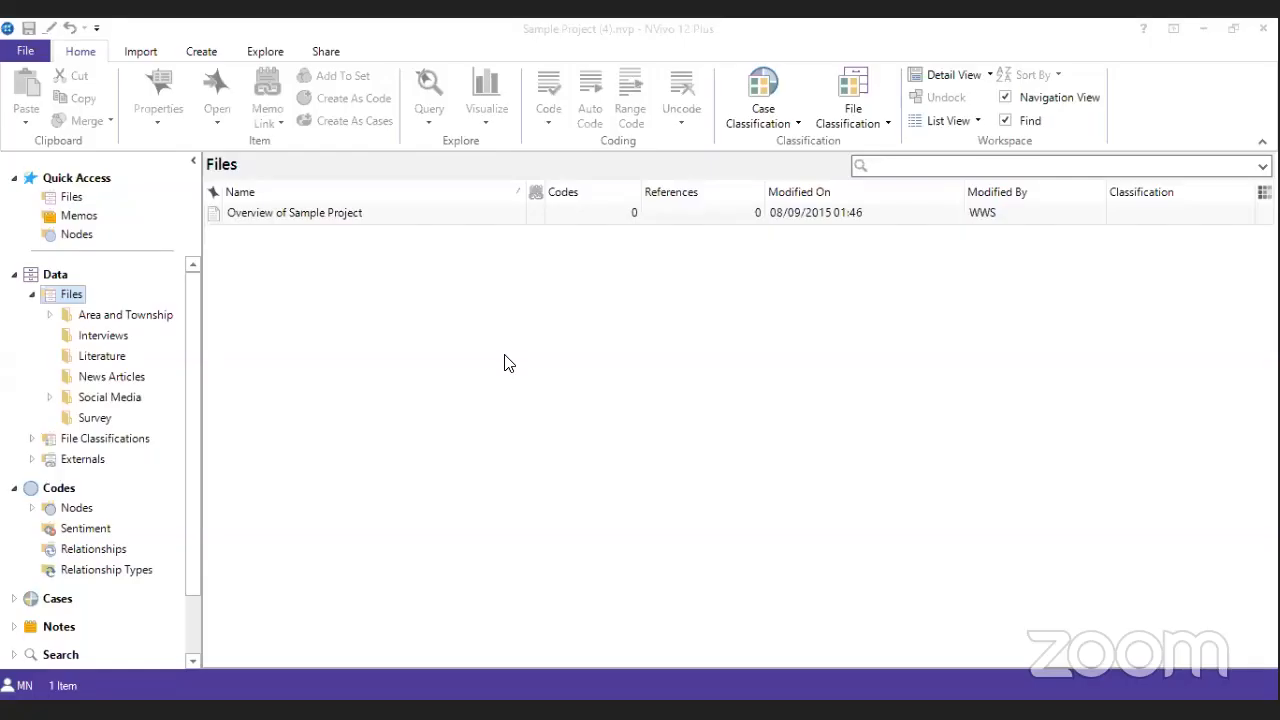
- Open the first interview transcript in the Interviews folder and make it editable
{"action": "left_click", "coordinate": [127, 341]}
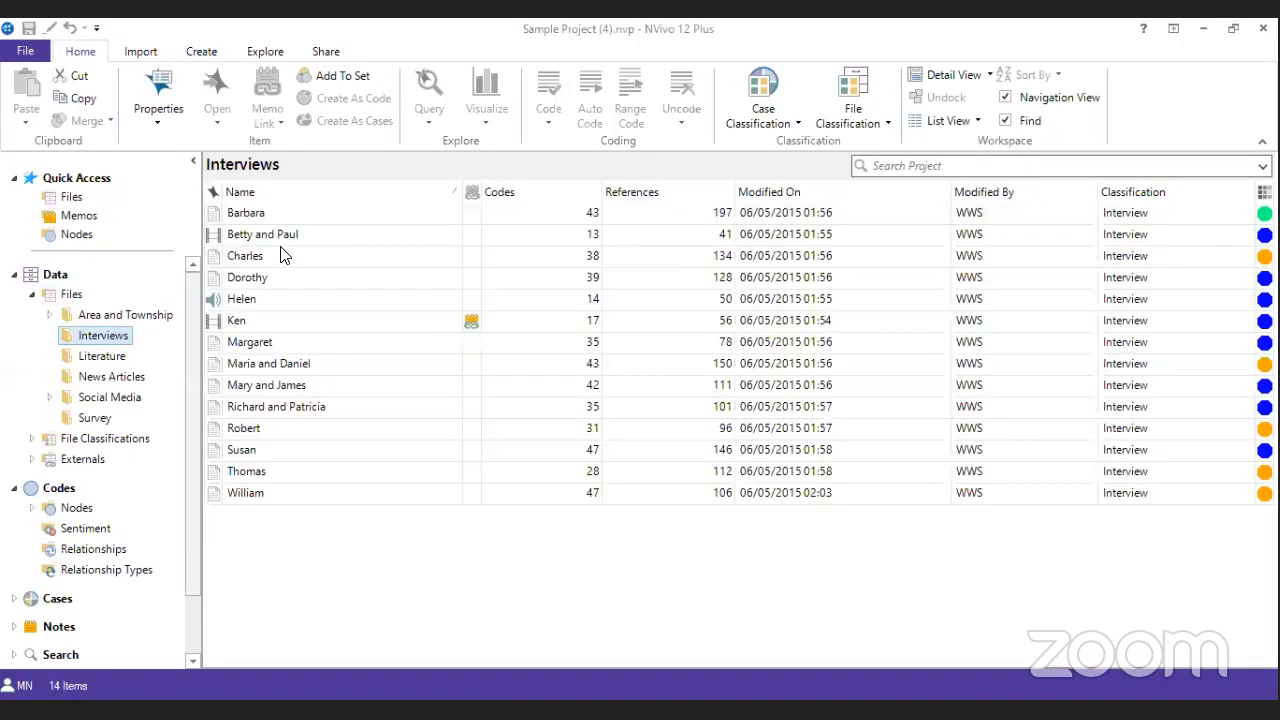
{"action": "double_click", "coordinate": [250, 214]}
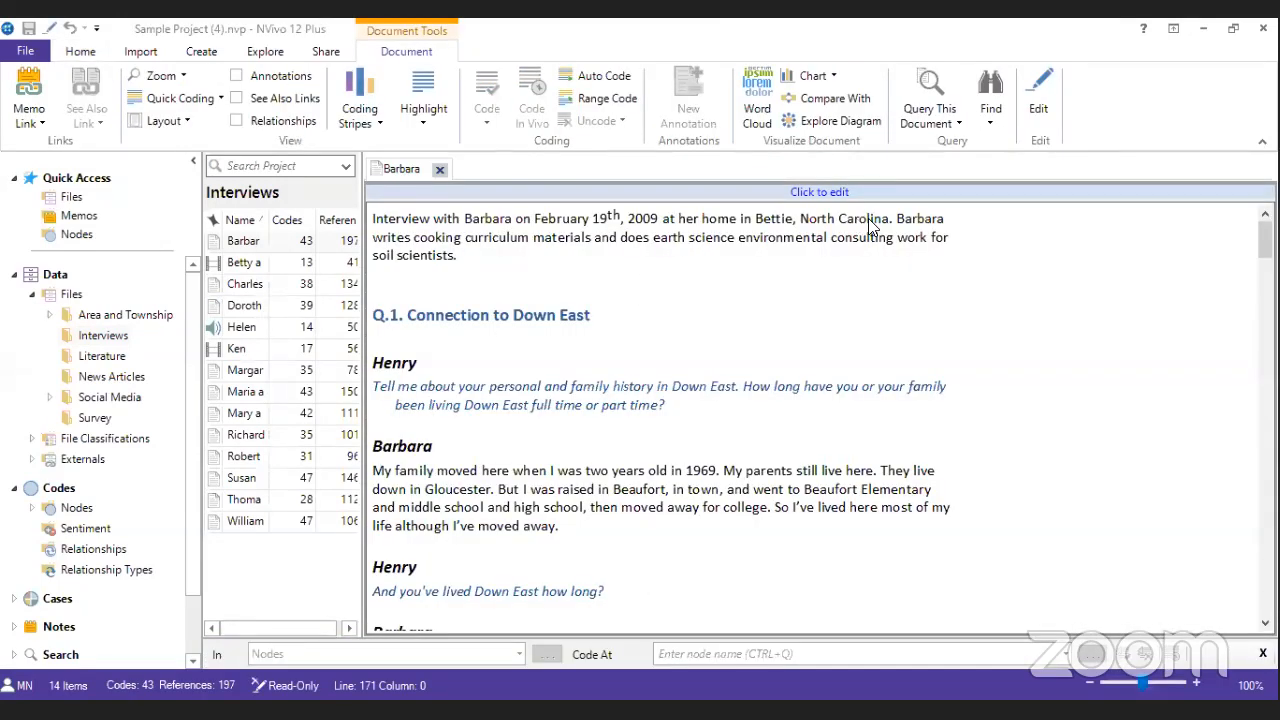
{"action": "left_click", "coordinate": [826, 194]}
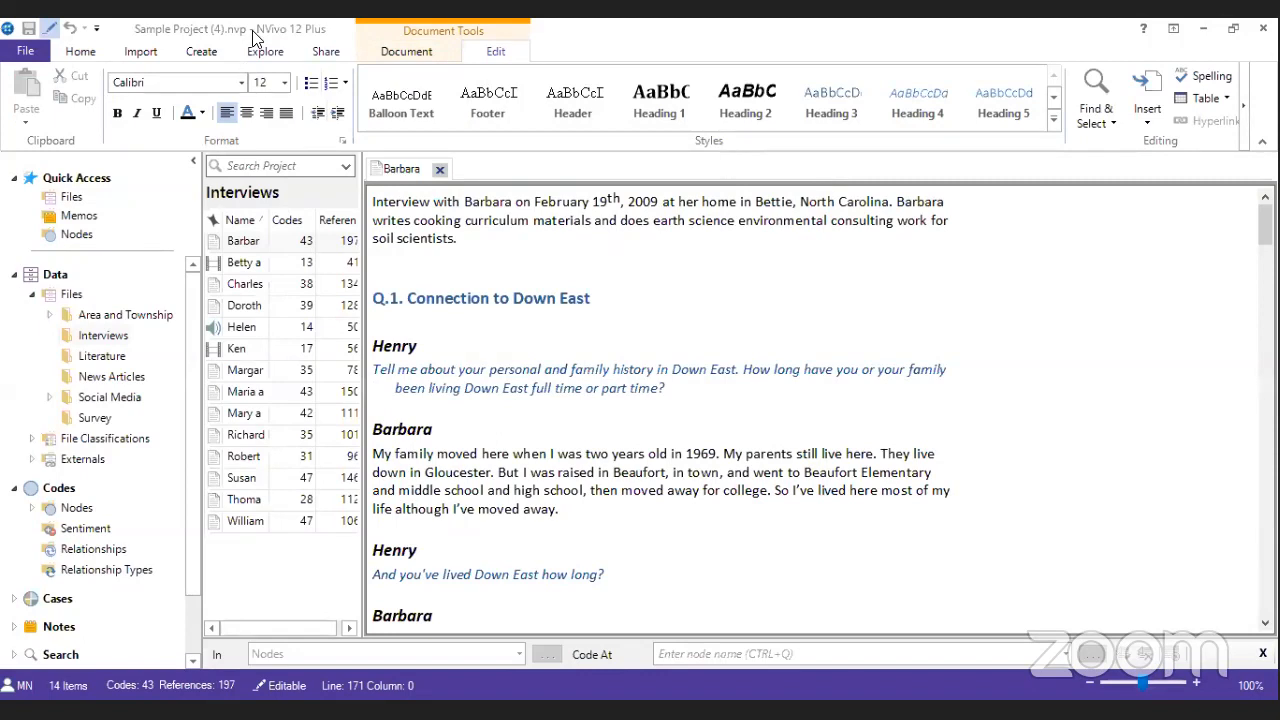
- Show coding stripes for all coding in the interview transcript and widen the stripes area to look through the codes
{"action": "left_click", "coordinate": [394, 56]}
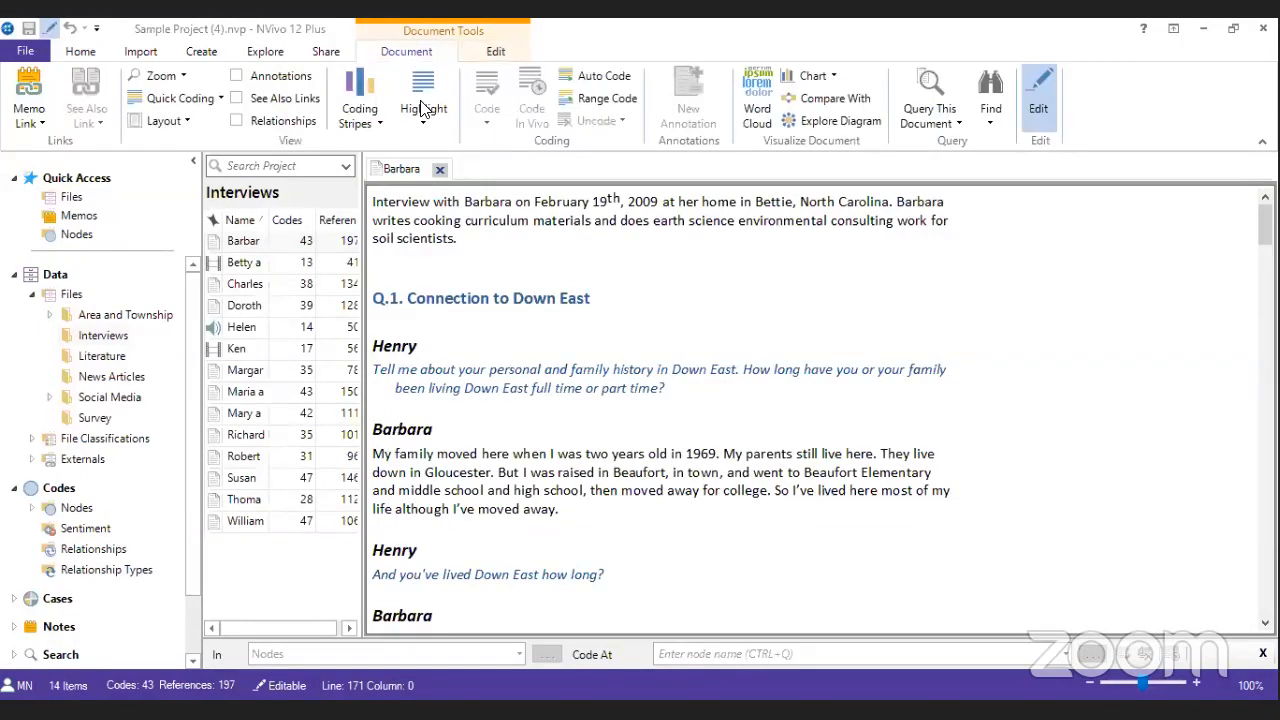
{"action": "left_click", "coordinate": [365, 130]}
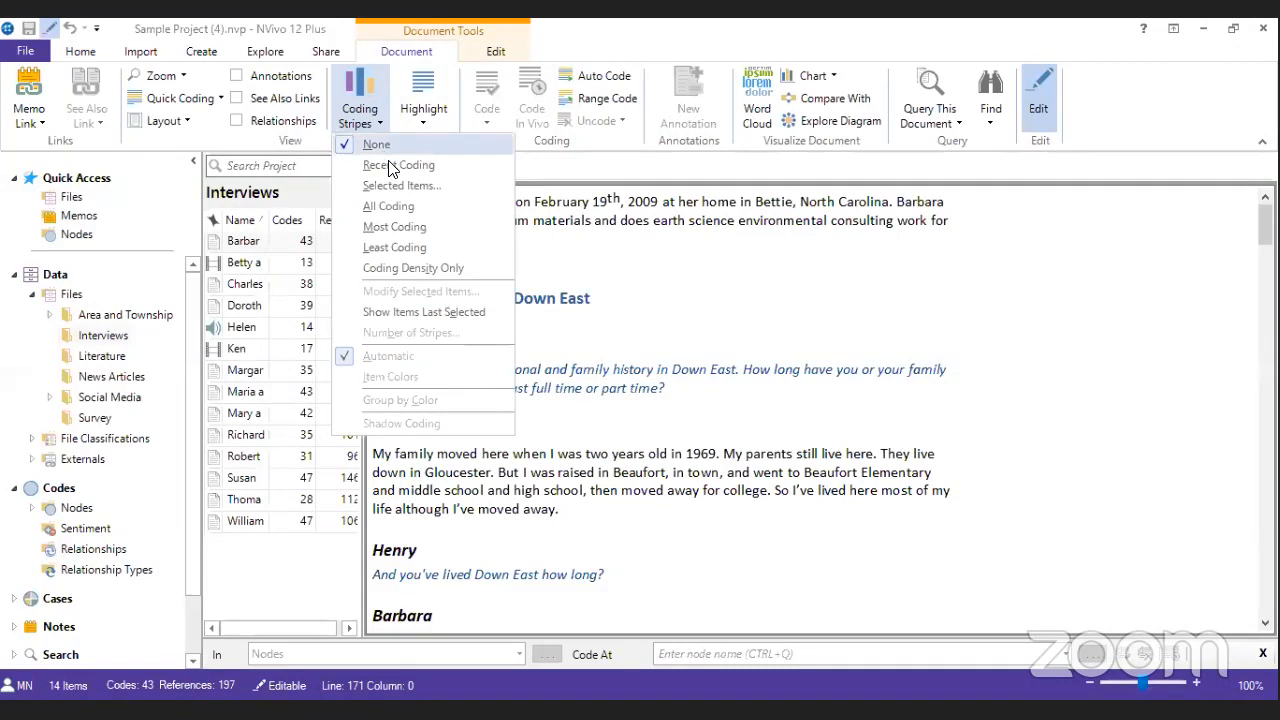
{"action": "left_click", "coordinate": [402, 206]}
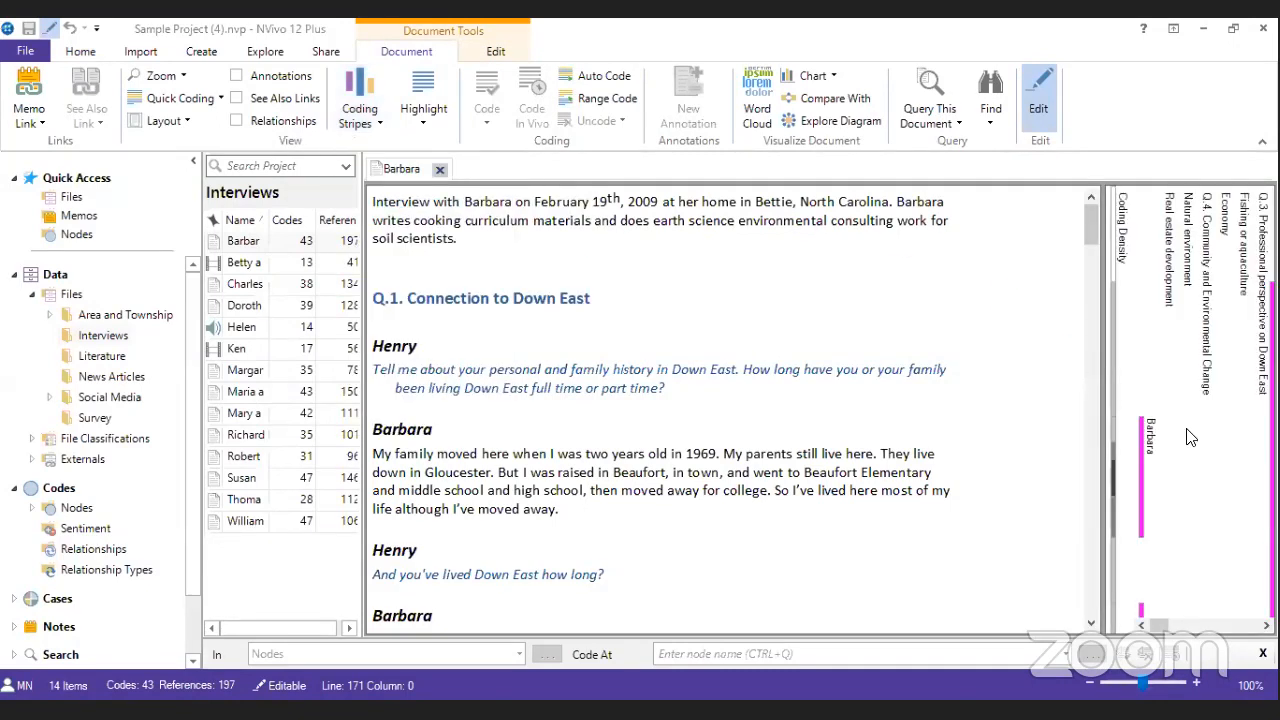
{"action": "left_click_drag", "start_coordinate": [1105, 387], "coordinate": [900, 390]}
{"action": "scroll", "coordinate": [1068, 443], "scroll_direction": "right", "scroll_amount": 5}
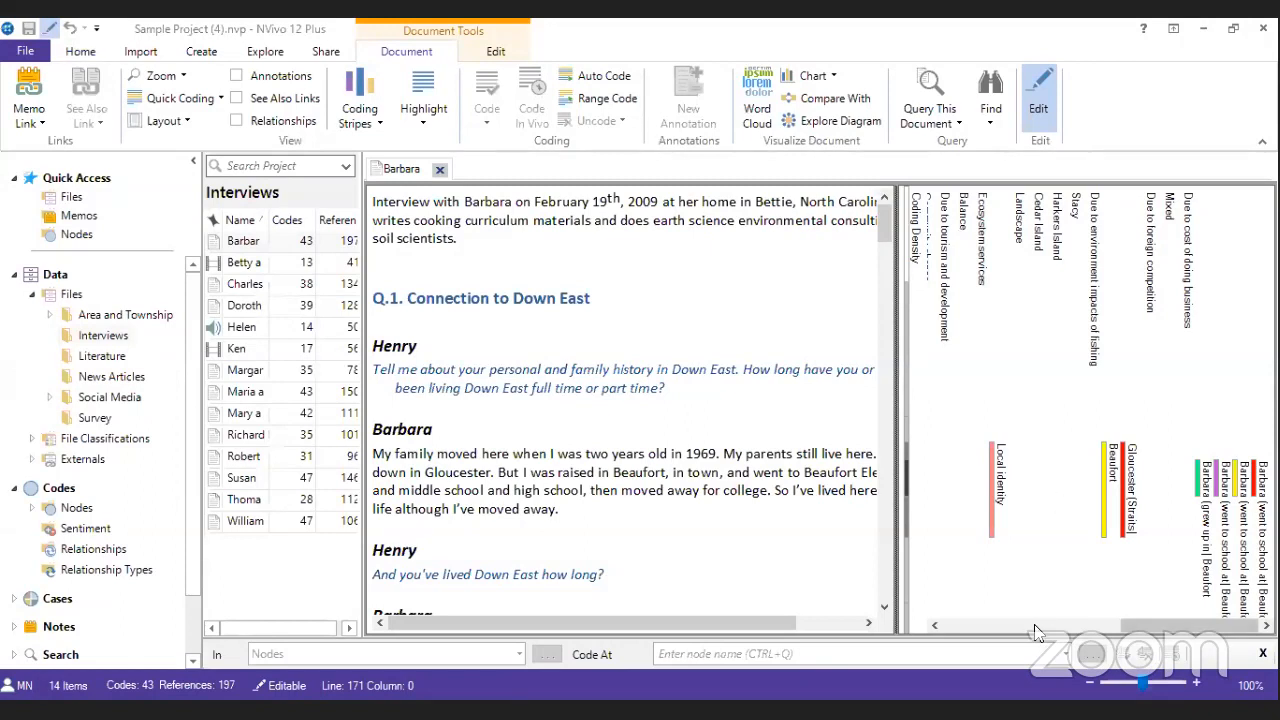
{"action": "left_click_drag", "start_coordinate": [1180, 626], "coordinate": [1218, 626]}
- Open the audio interview for editing and select about 0:13 to 0:31 of its waveform, checking the coding options for it
{"action": "left_click", "coordinate": [250, 329]}
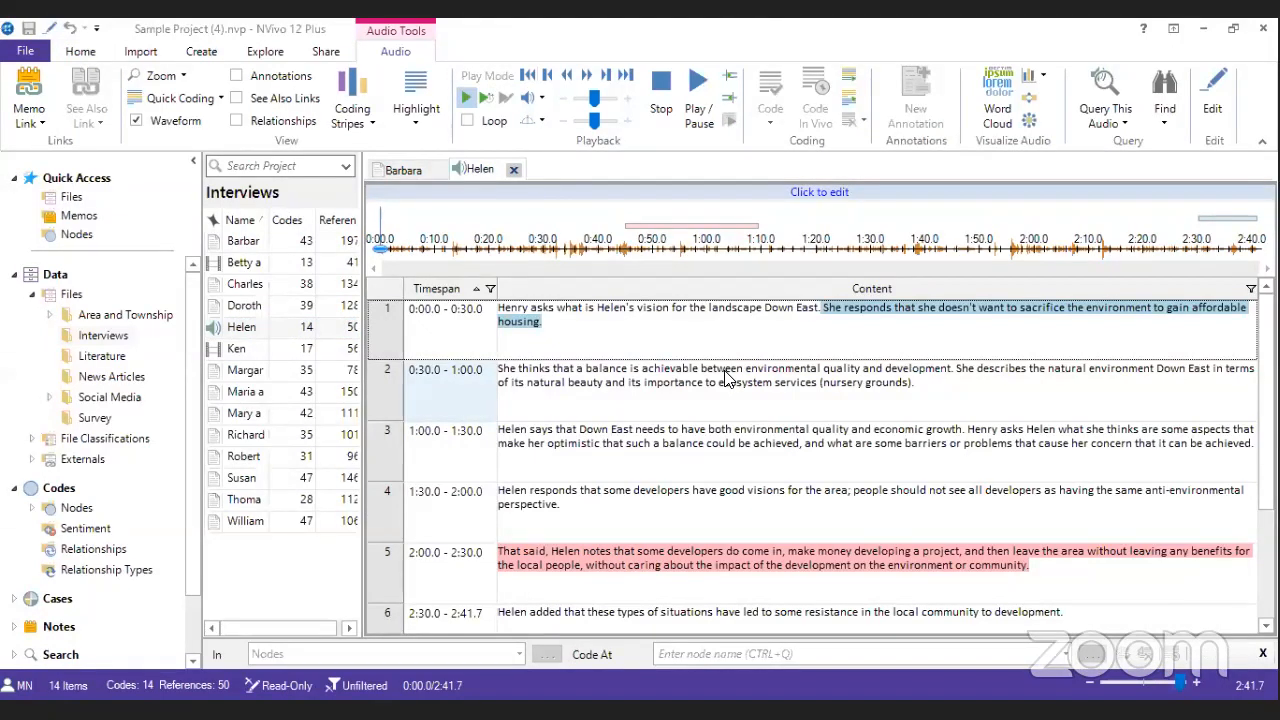
{"action": "left_click", "coordinate": [843, 193]}
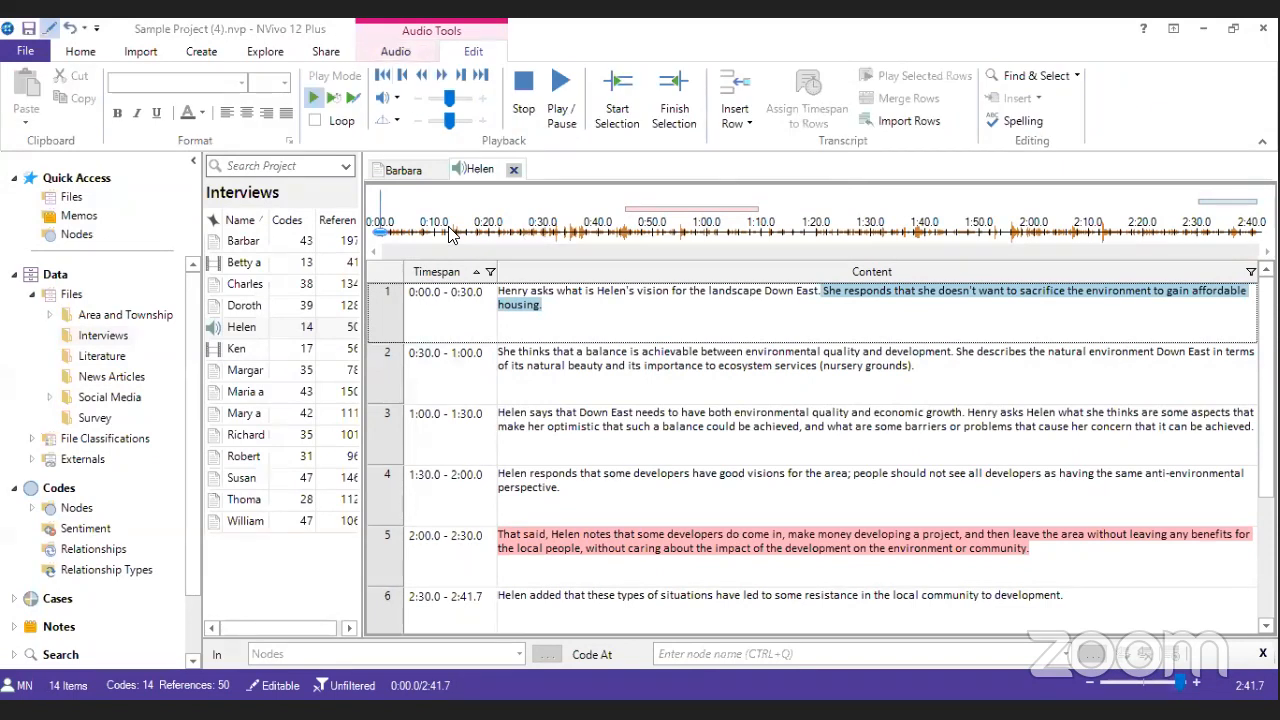
{"action": "left_click_drag", "start_coordinate": [449, 233], "coordinate": [550, 232]}
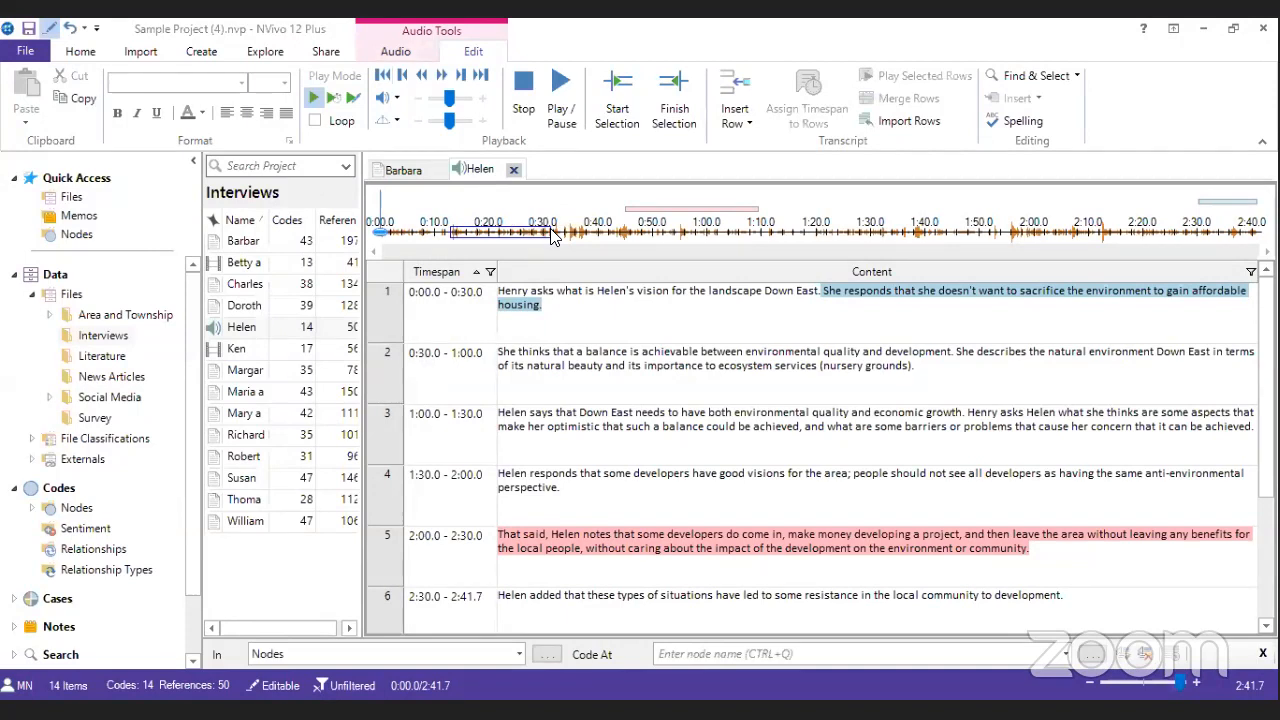
{"action": "right_click", "coordinate": [468, 233]}
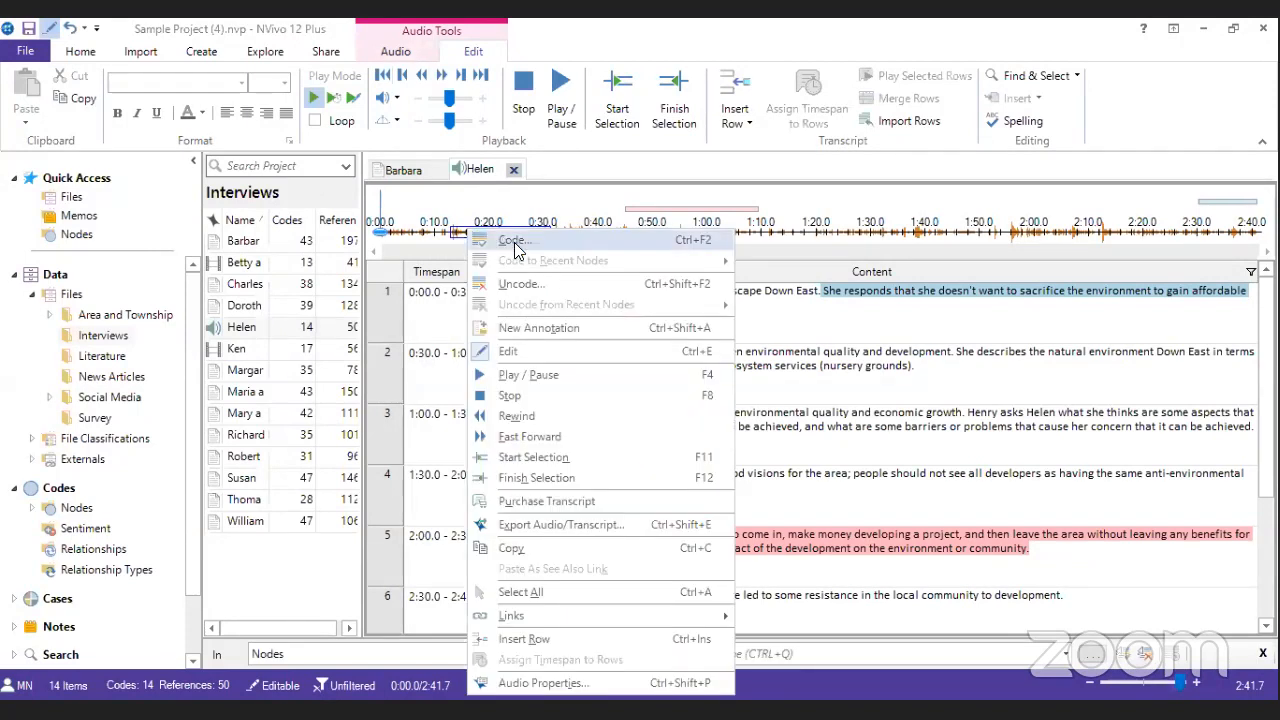
{"action": "left_click", "coordinate": [801, 375]}
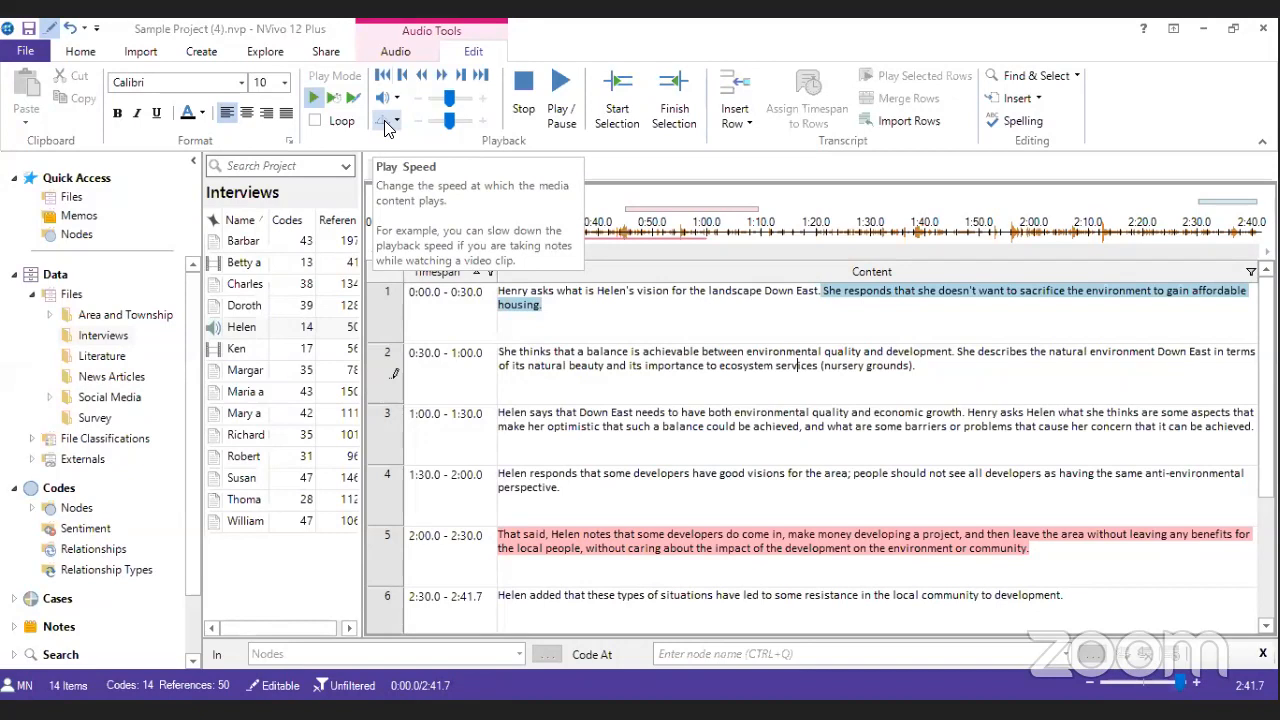
- Slow the audio interview's play speed to 70%
{"action": "left_click", "coordinate": [448, 121]}
{"action": "left_click_drag", "start_coordinate": [448, 121], "coordinate": [438, 122]}
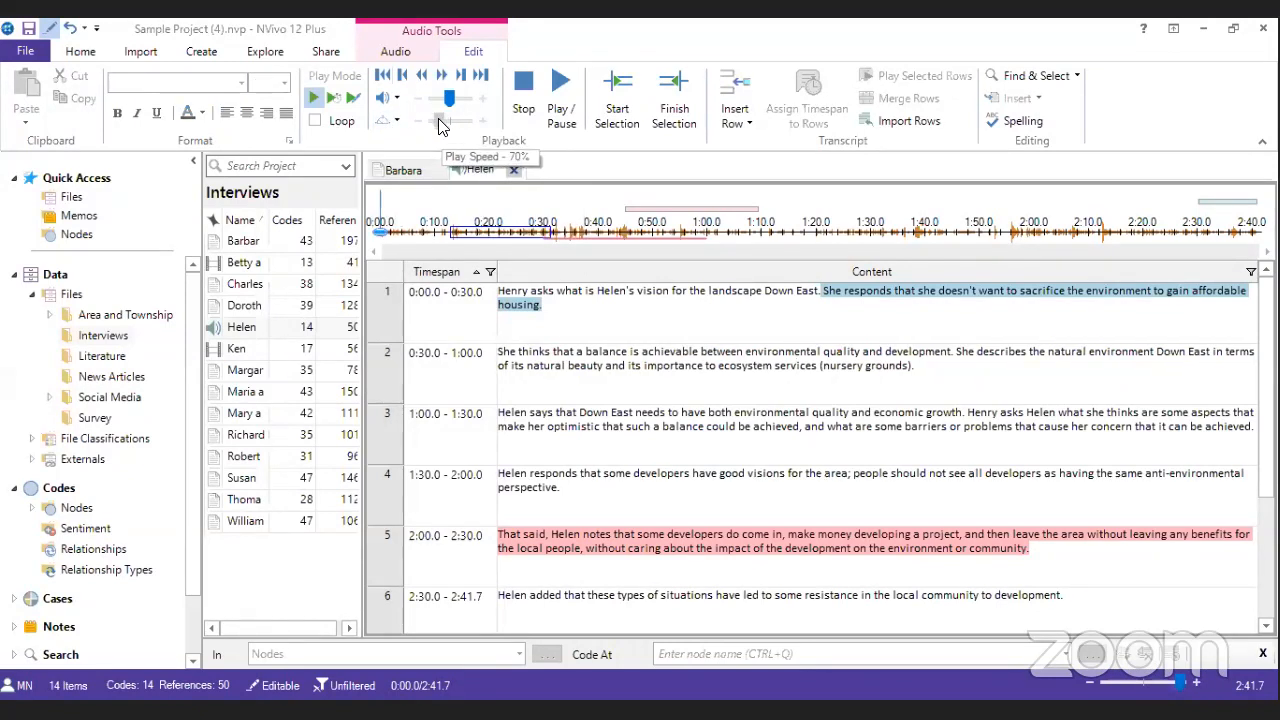
{"action": "left_click", "coordinate": [440, 122]}
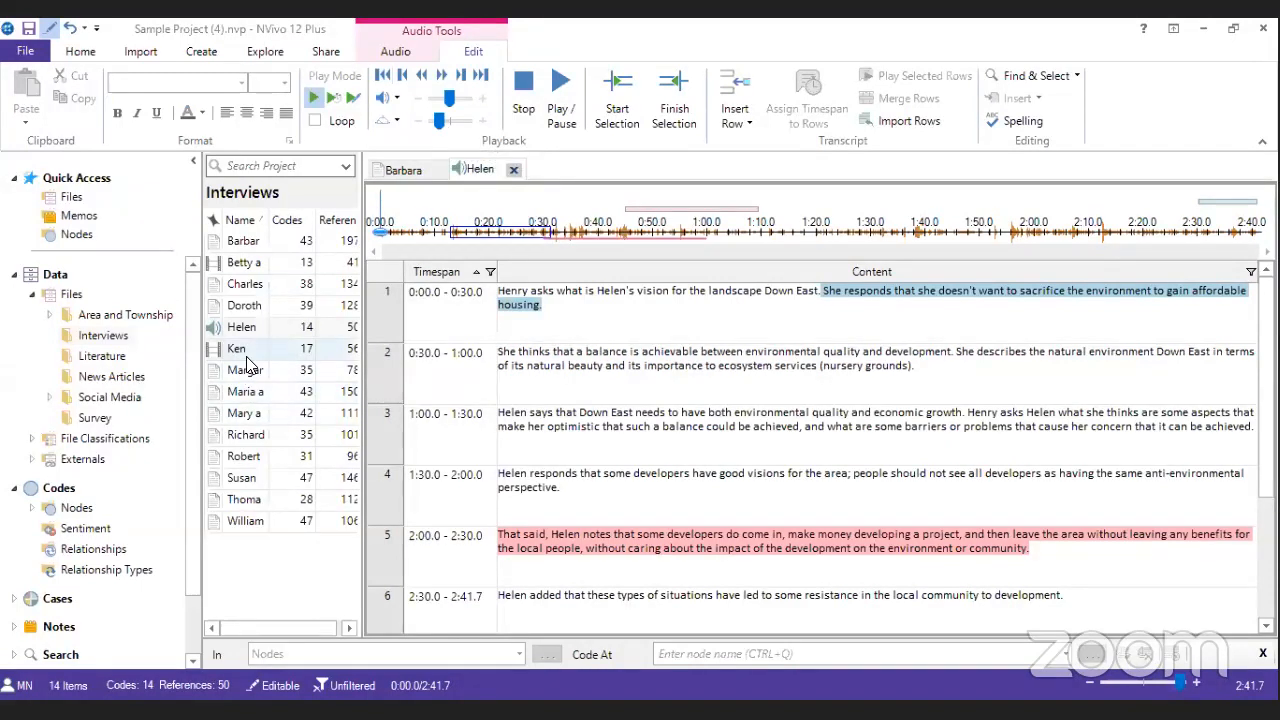
- Open the two-person video interview and select about 1:00 to 1:20 of its waveform
{"action": "double_click", "coordinate": [245, 262]}
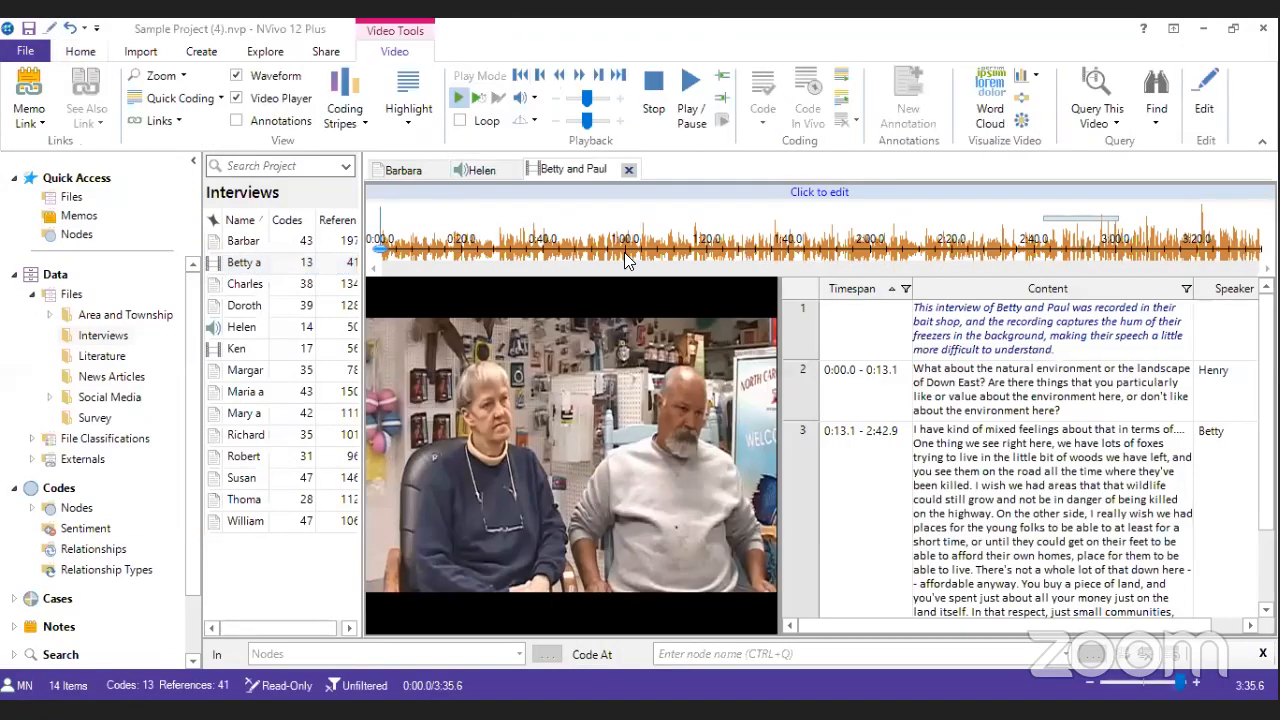
{"action": "left_click_drag", "start_coordinate": [626, 254], "coordinate": [704, 256]}
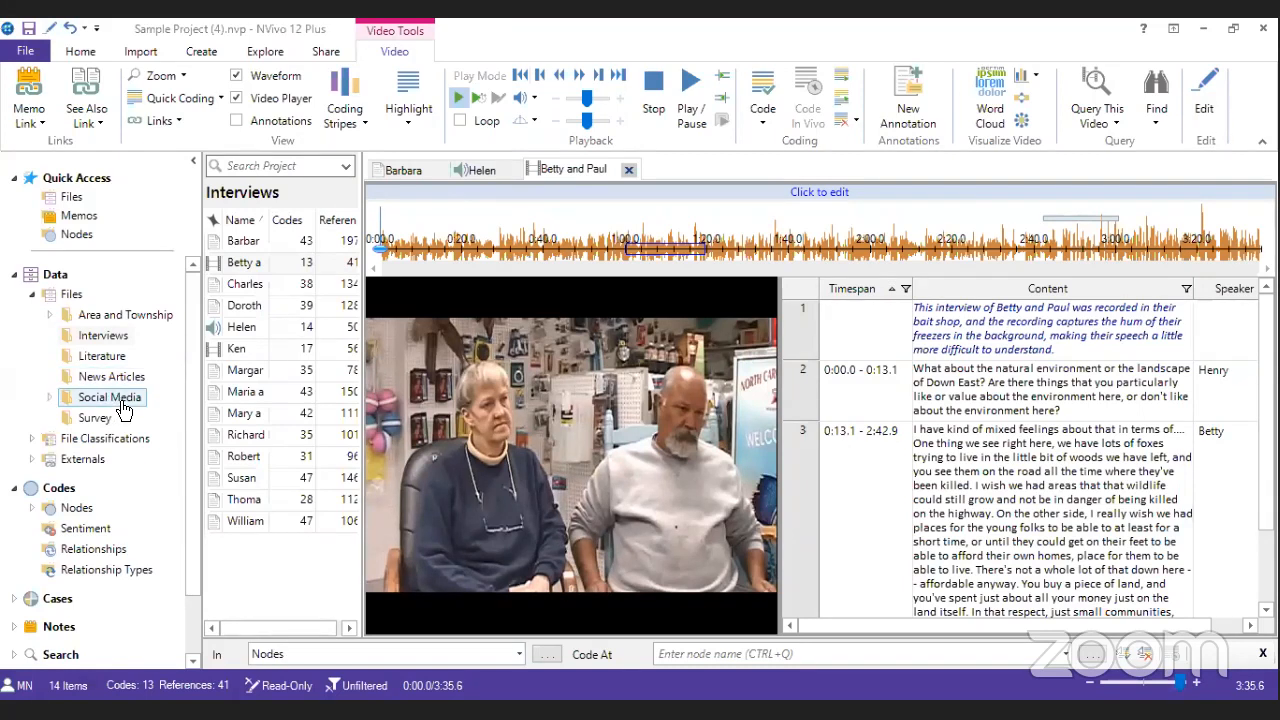
- Import the picture "ref" into the Interviews folder and open it enlarged to 33%
{"action": "left_click", "coordinate": [118, 402]}
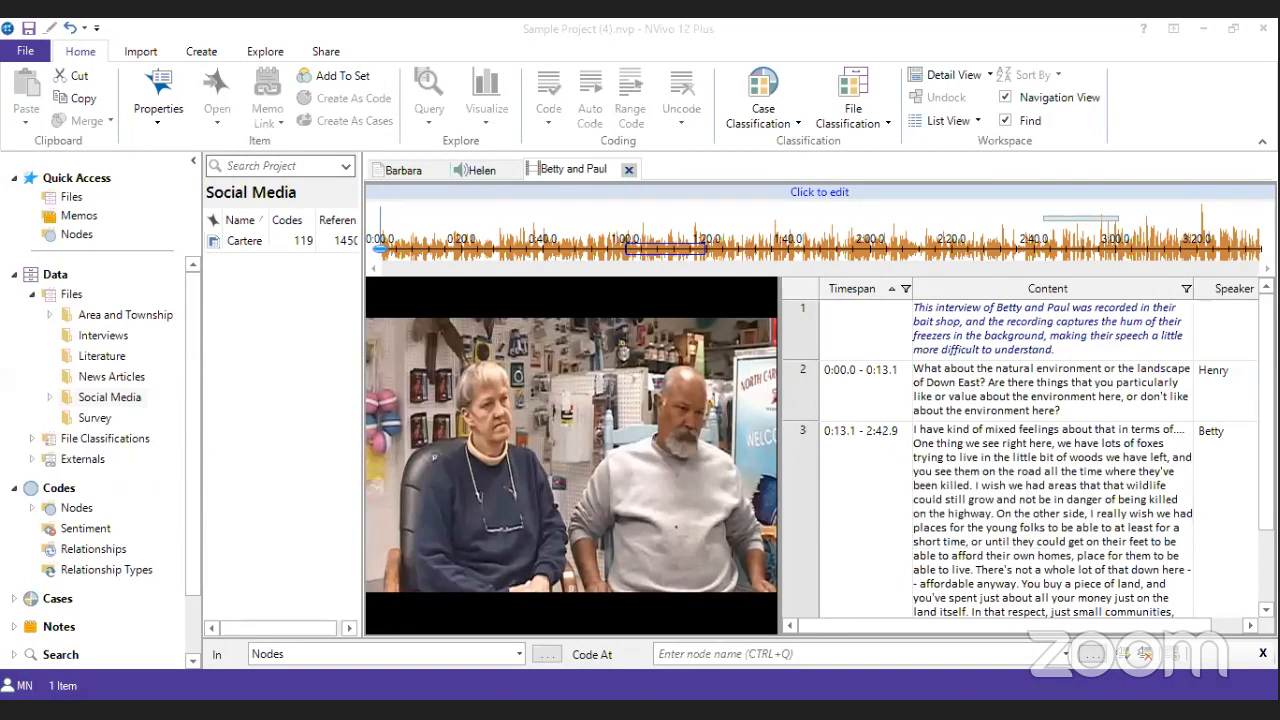
{"action": "left_click", "coordinate": [104, 340]}
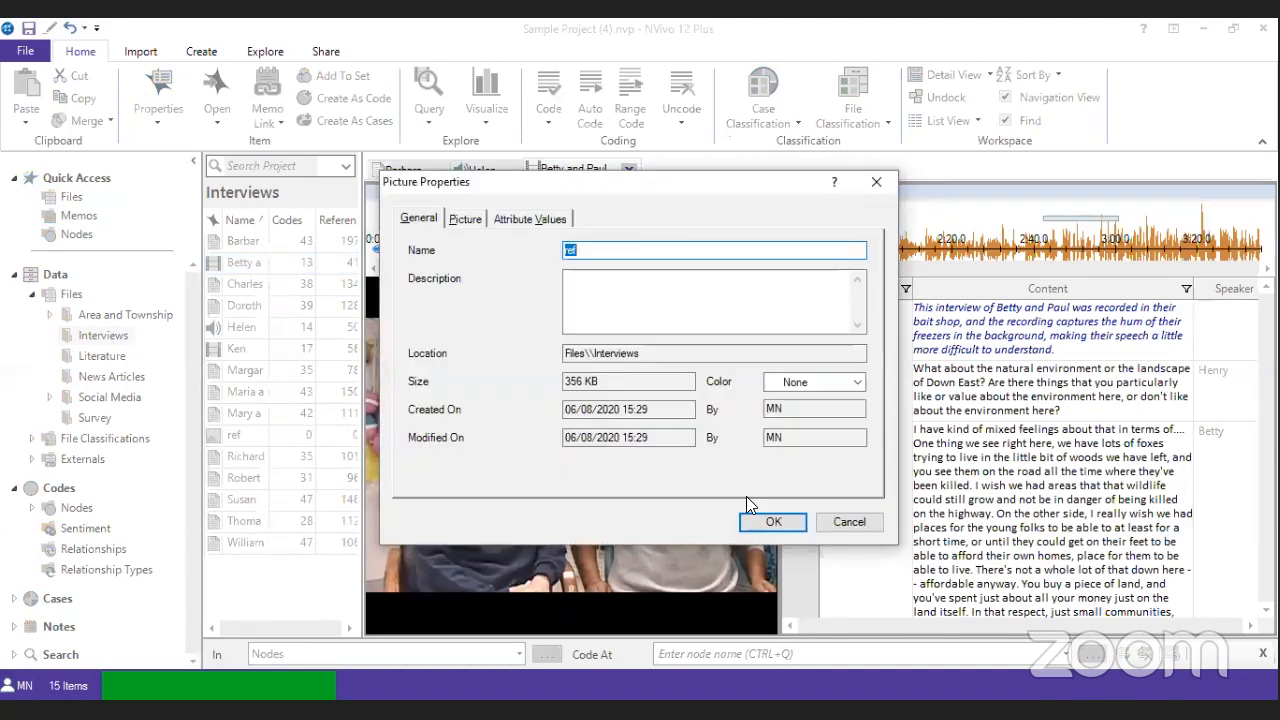
{"action": "left_click", "coordinate": [770, 523]}
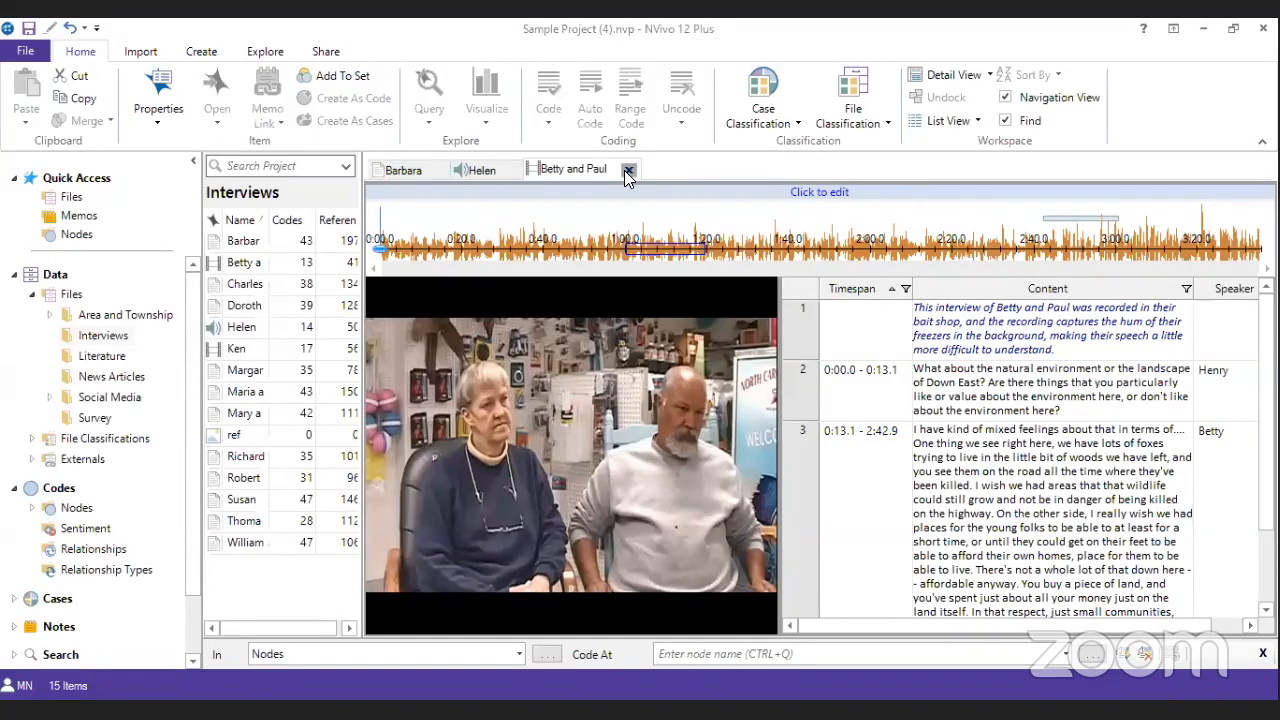
{"action": "left_click", "coordinate": [248, 436]}
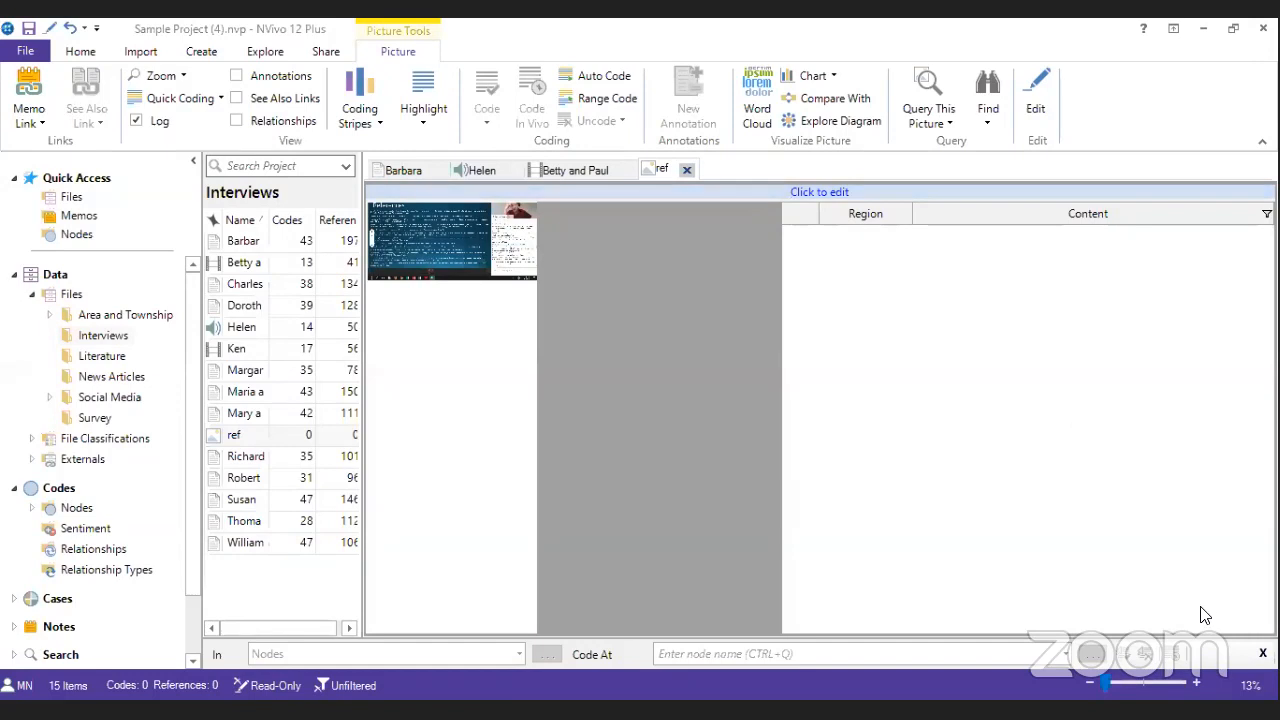
{"action": "left_click", "coordinate": [1197, 684]}
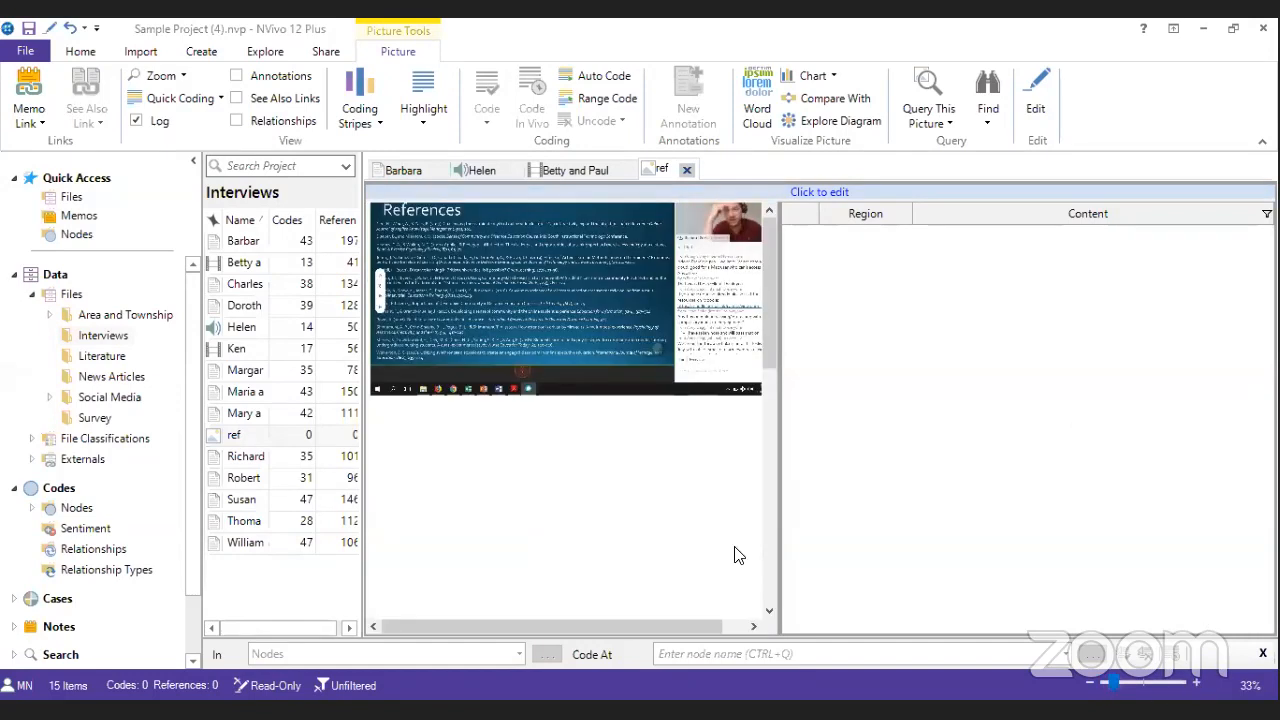
- Select a region of about 510 × 260 pixels over the picture's reference text, review its coding options, and close the picture
{"action": "left_click_drag", "start_coordinate": [412, 250], "coordinate": [568, 329]}
{"action": "right_click", "coordinate": [528, 290]}
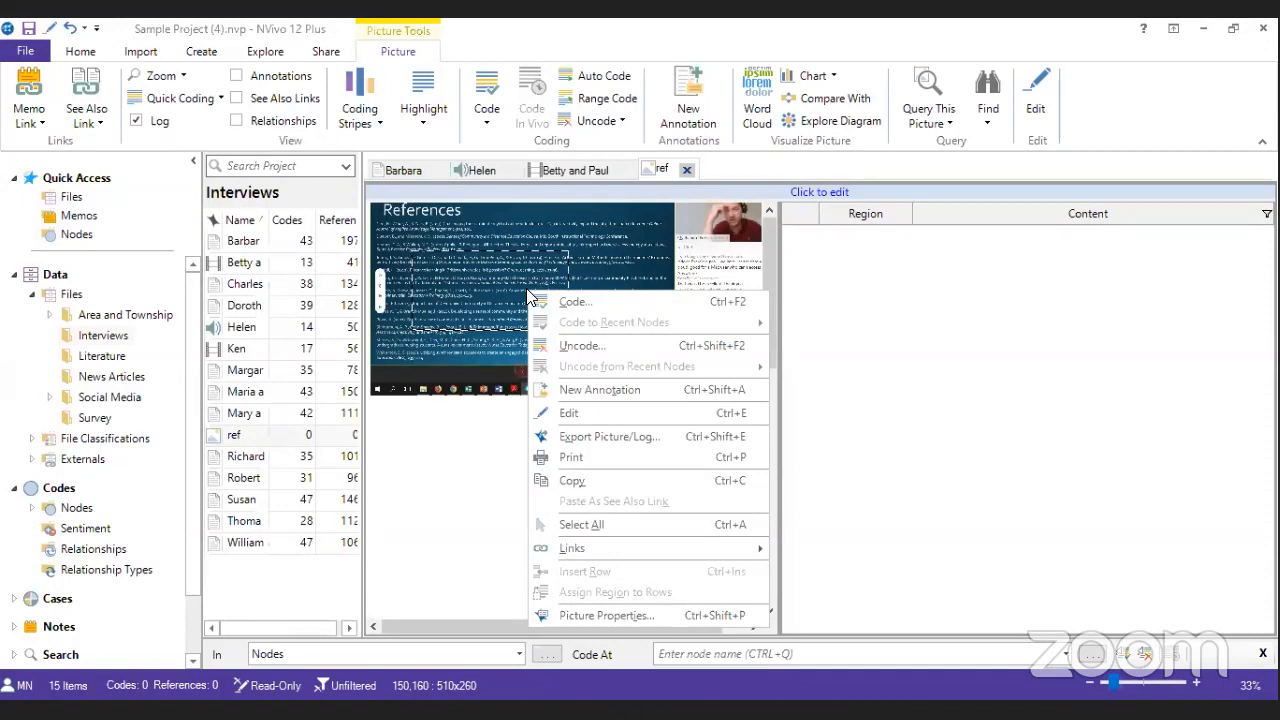
{"action": "left_click", "coordinate": [686, 172]}
{"action": "left_click", "coordinate": [686, 172]}
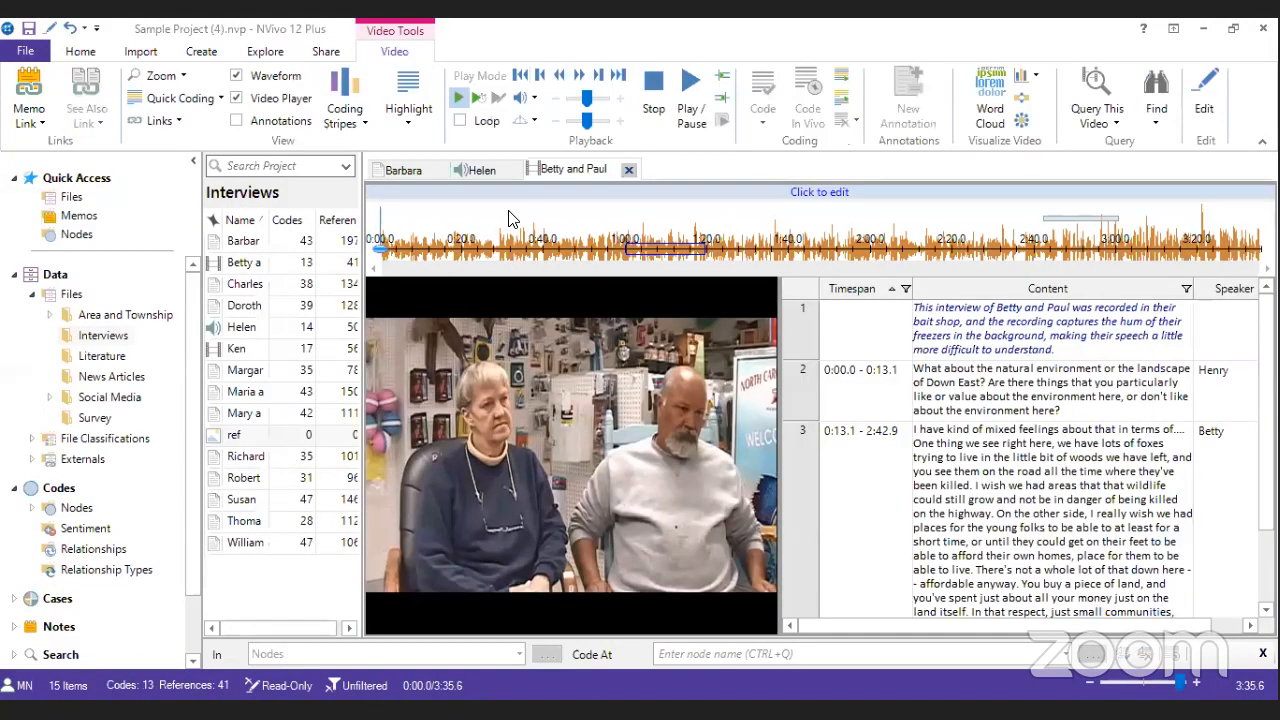
- Close the video and audio interviews and turn off the coding stripes in the remaining interview document
{"action": "left_click", "coordinate": [628, 169]}
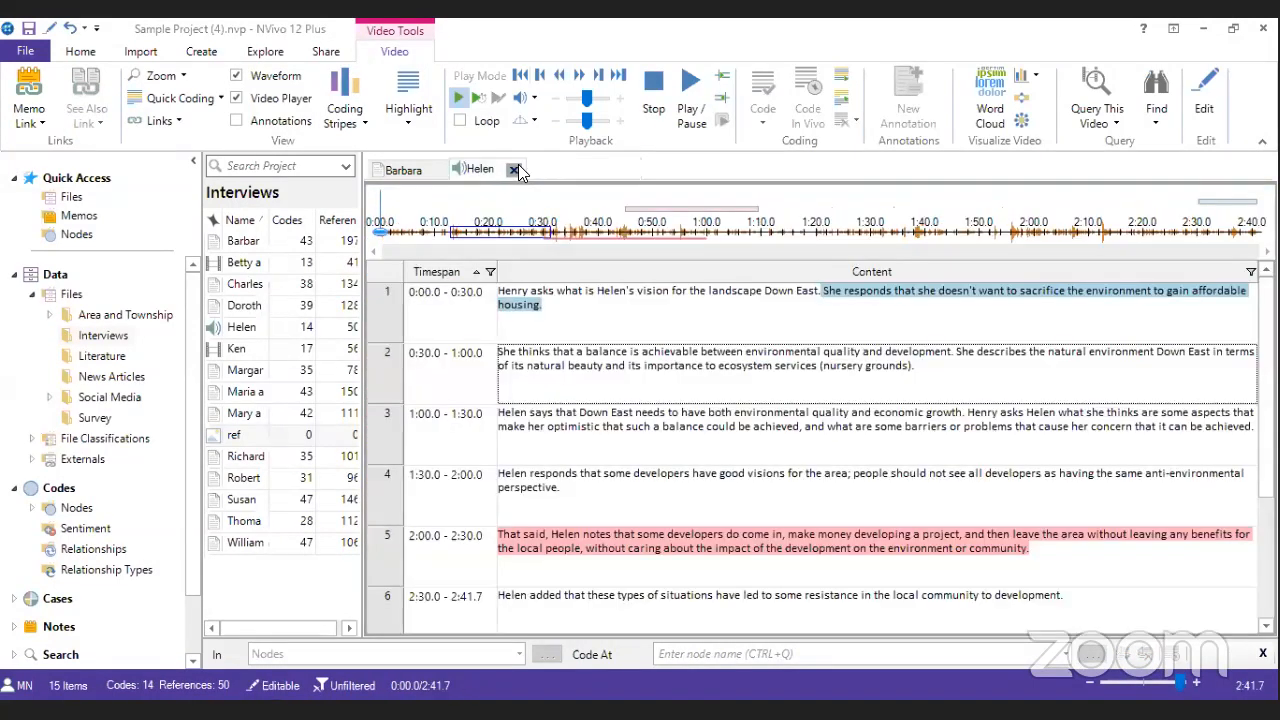
{"action": "left_click", "coordinate": [514, 169]}
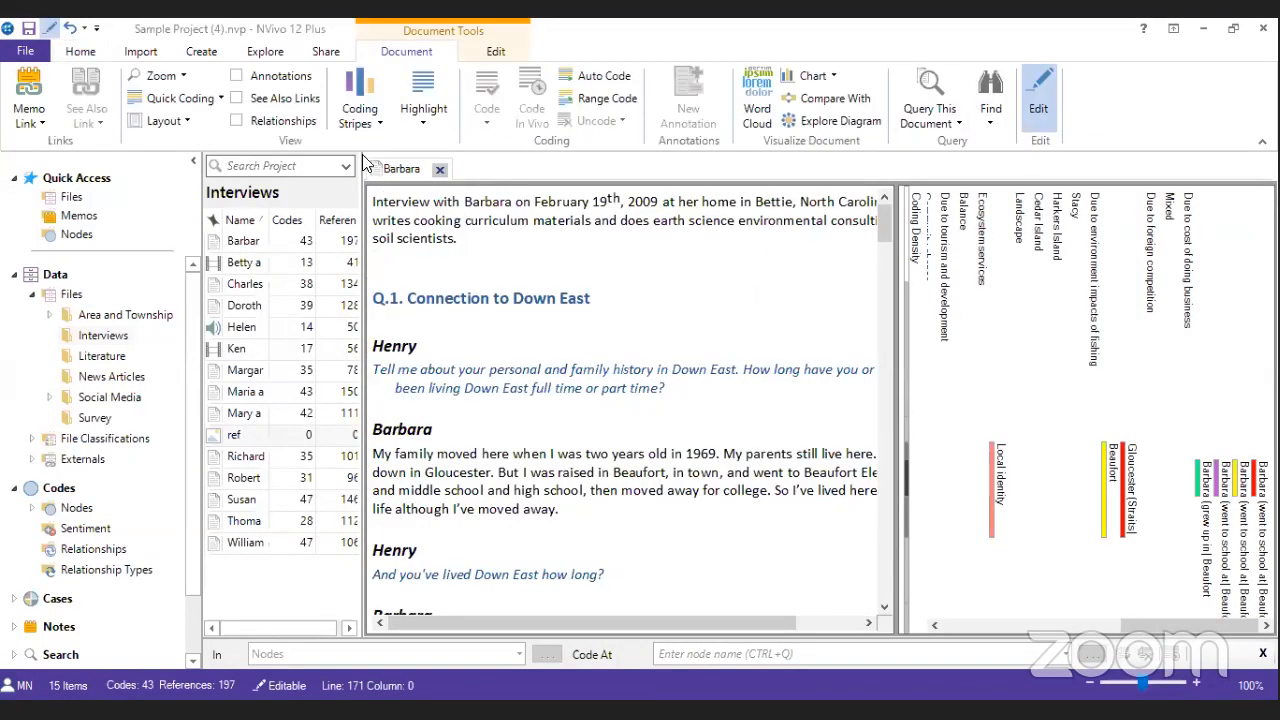
{"action": "left_click", "coordinate": [360, 110]}
{"action": "left_click", "coordinate": [375, 147]}
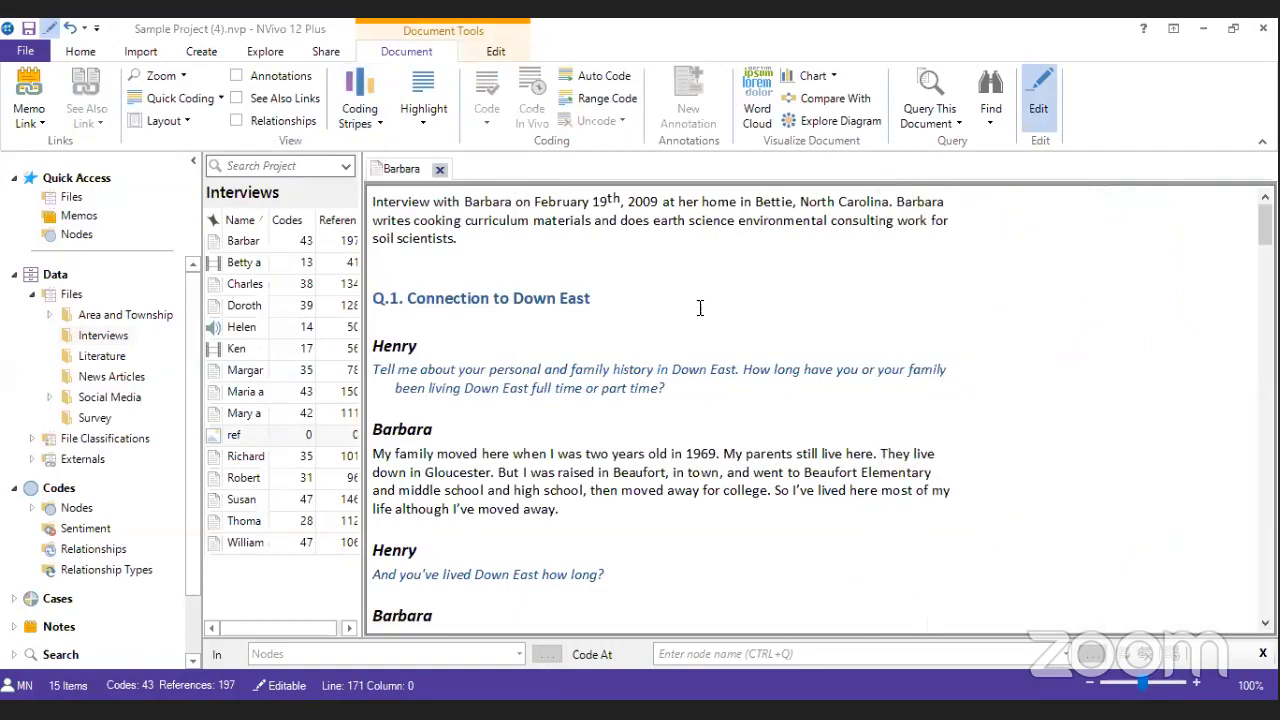
- Show the project's list of nodes and close the interview document
{"action": "scroll", "coordinate": [542, 473], "scroll_direction": "down", "scroll_amount": 1}
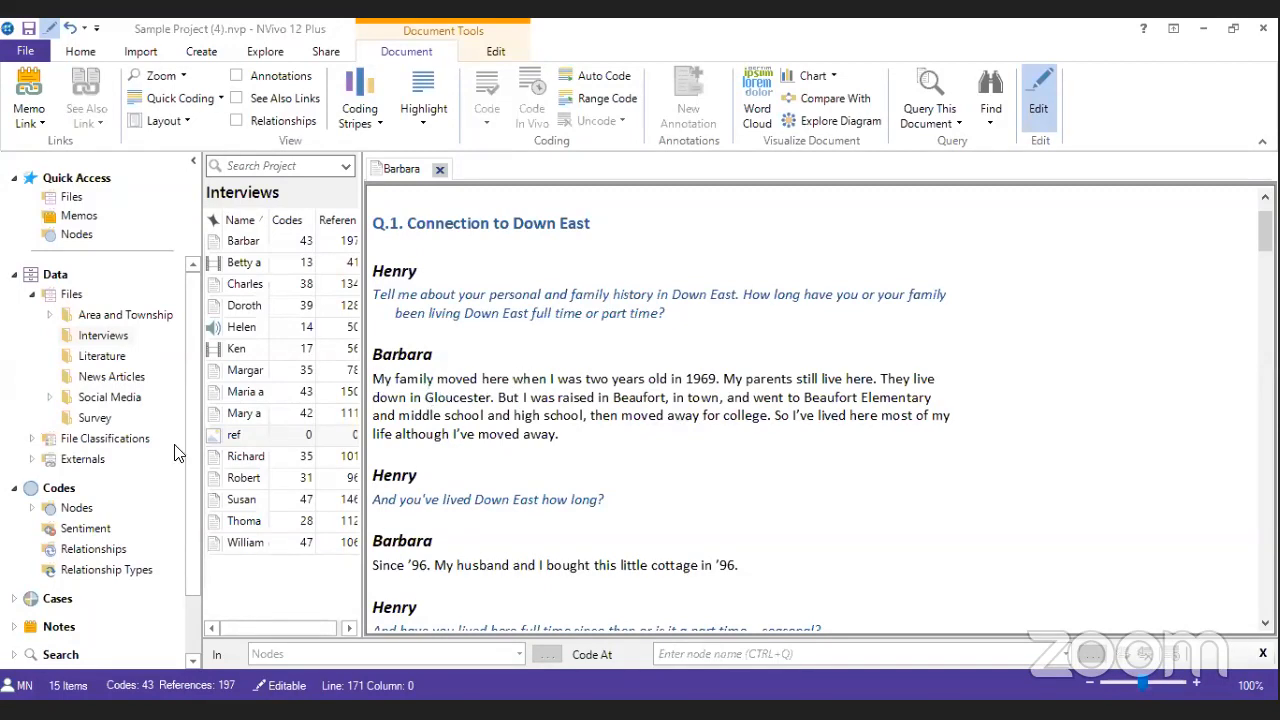
{"action": "left_click", "coordinate": [88, 507]}
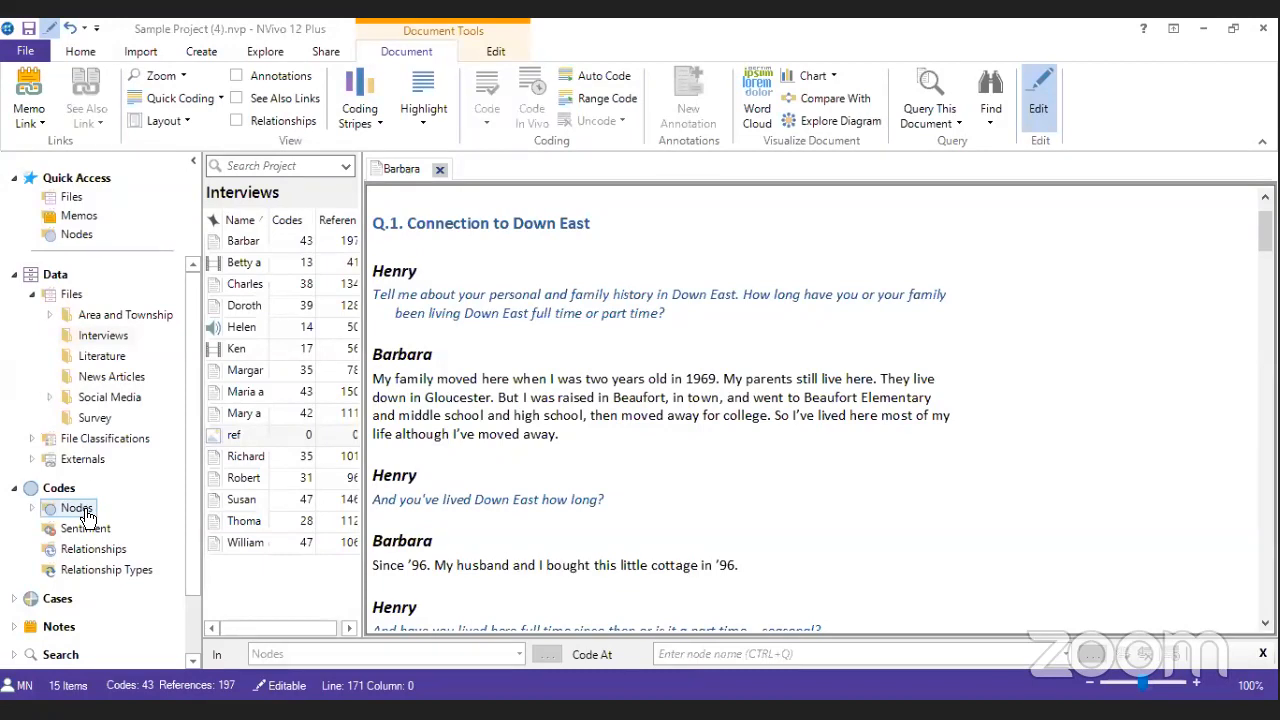
{"action": "left_click", "coordinate": [440, 169]}
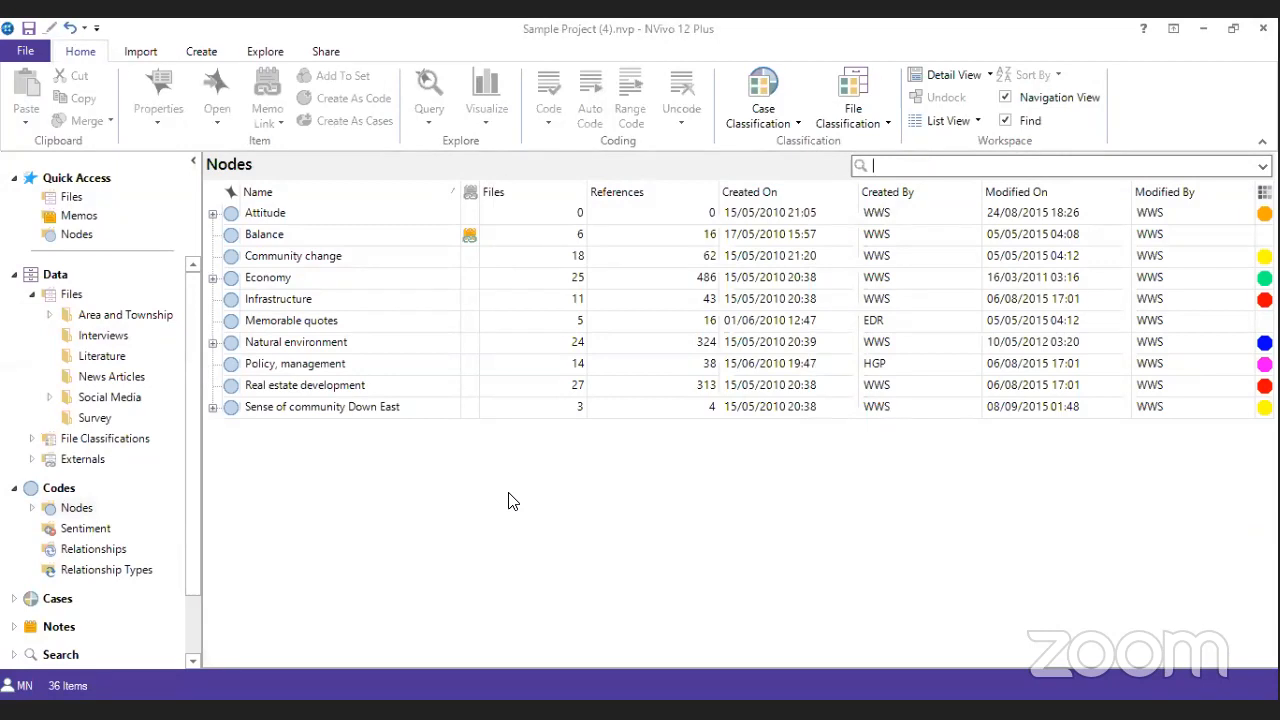
- Open the Balance node and examine the references coded to it across the interviews
{"action": "left_click", "coordinate": [252, 238]}
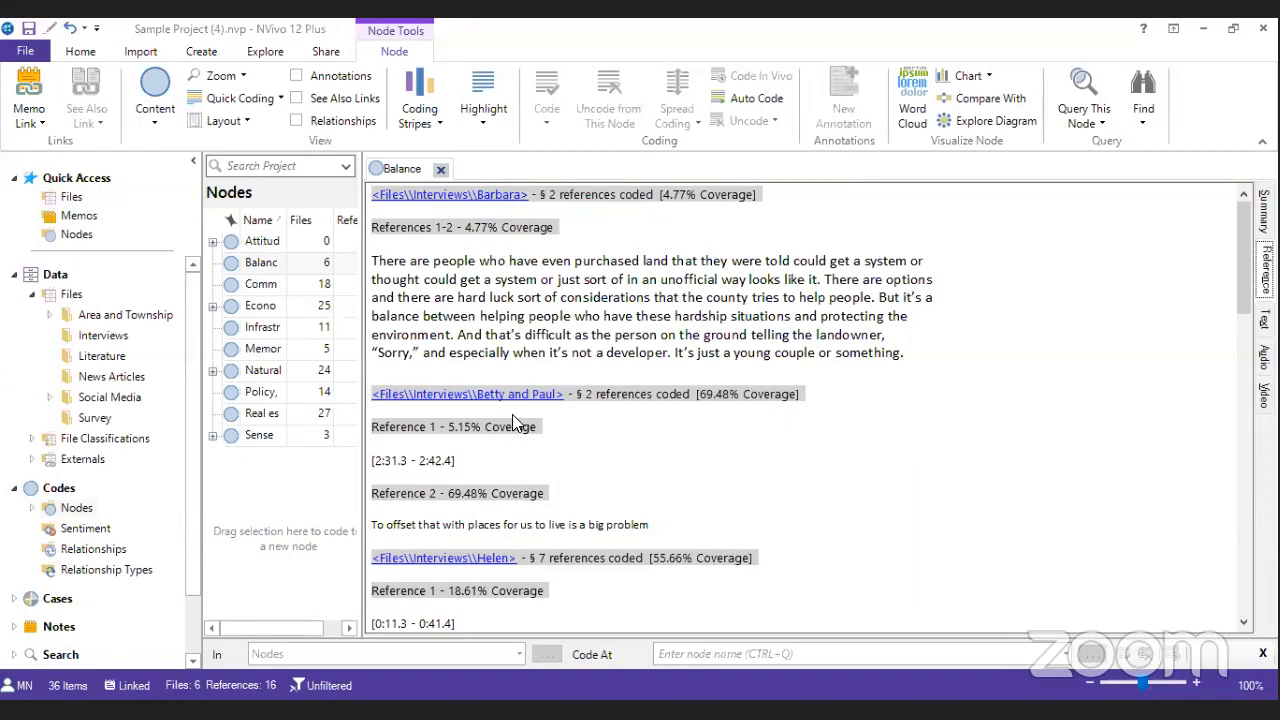
{"action": "scroll", "coordinate": [522, 405], "scroll_direction": "down", "scroll_amount": 3}
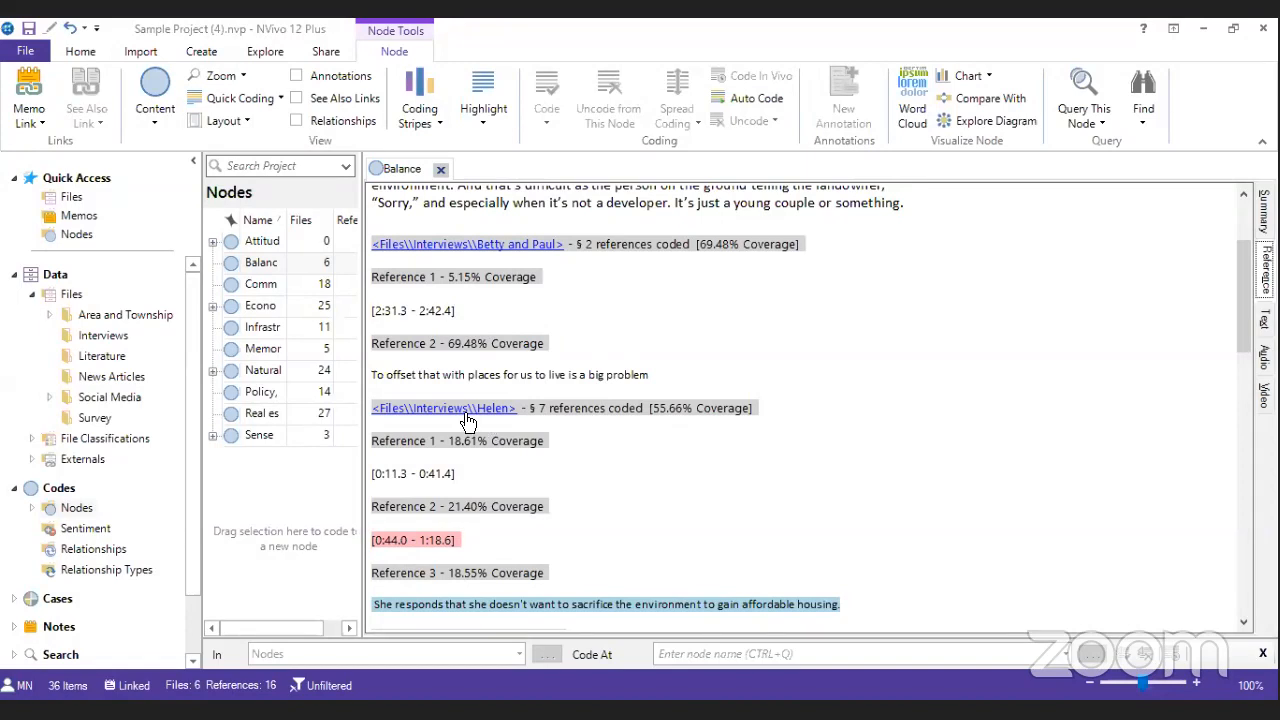
{"action": "scroll", "coordinate": [574, 447], "scroll_direction": "down", "scroll_amount": 2}
{"action": "scroll", "coordinate": [574, 447], "scroll_direction": "up", "scroll_amount": 3}
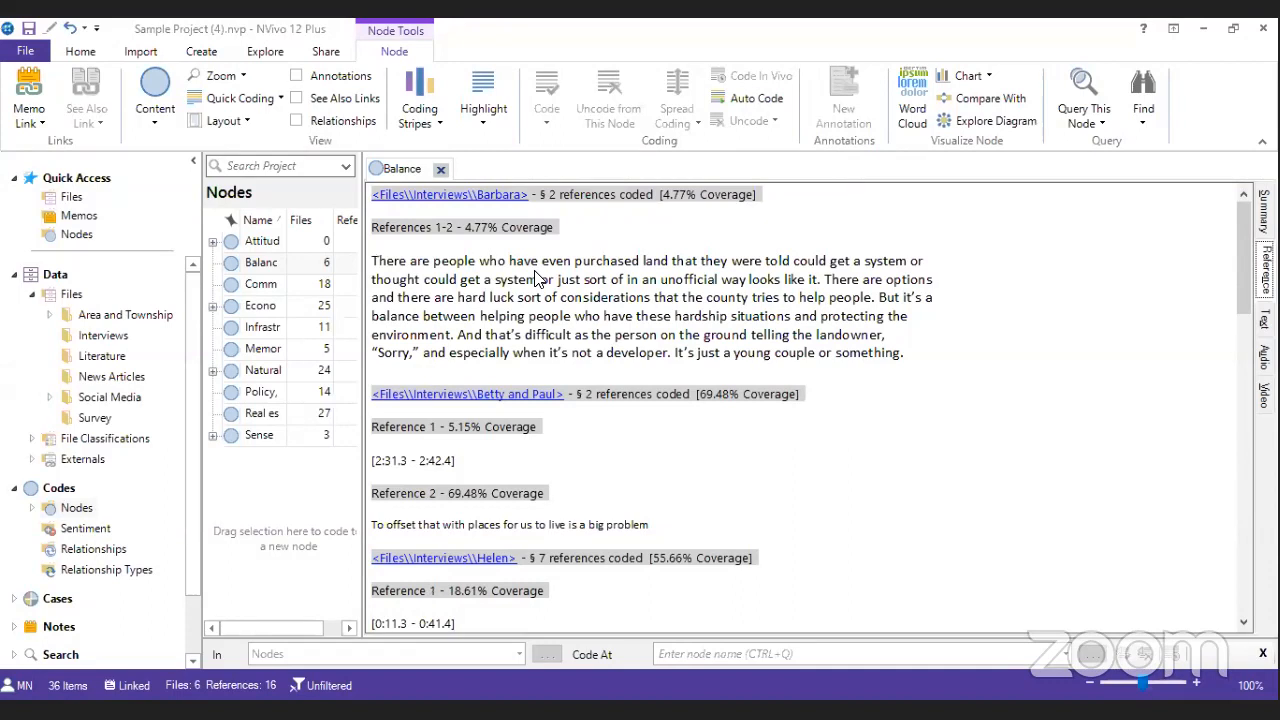
- Open the first interview linked in the Balance node and examine its highlighted coded passage in context
{"action": "left_click", "coordinate": [500, 199]}
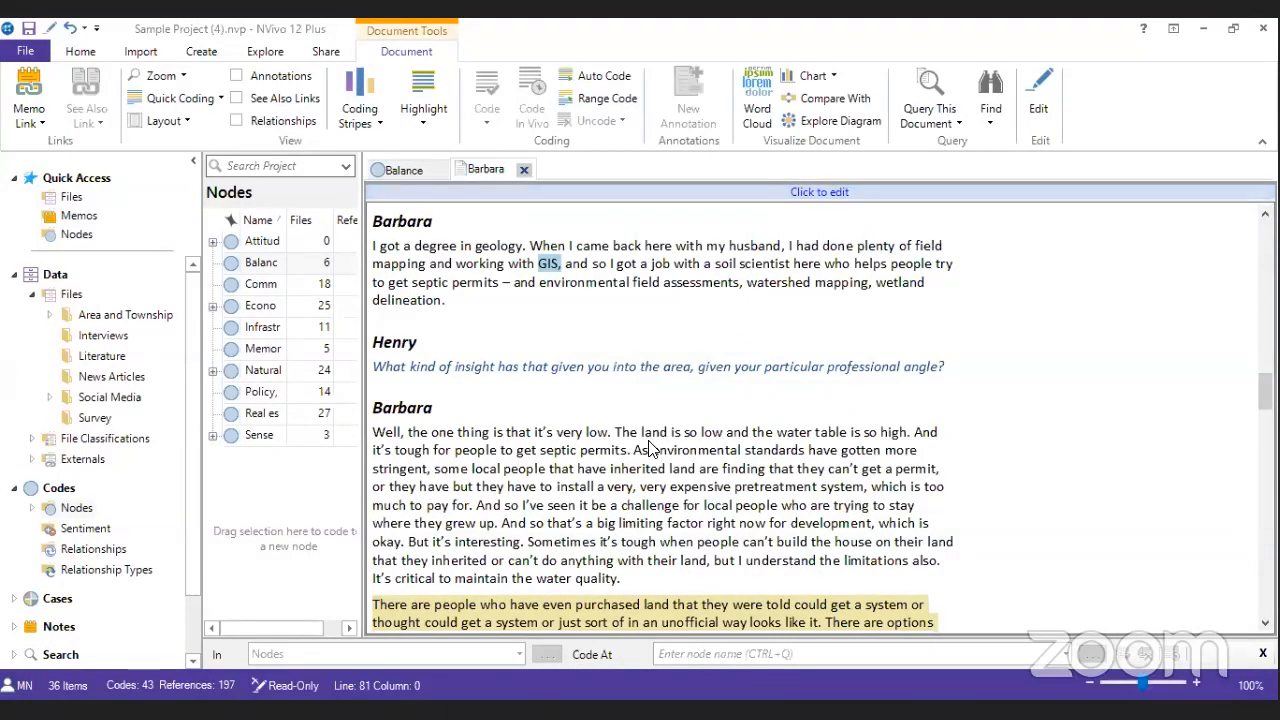
{"action": "scroll", "coordinate": [648, 449], "scroll_direction": "down", "scroll_amount": 10}
{"action": "scroll", "coordinate": [648, 449], "scroll_direction": "up", "scroll_amount": 10}
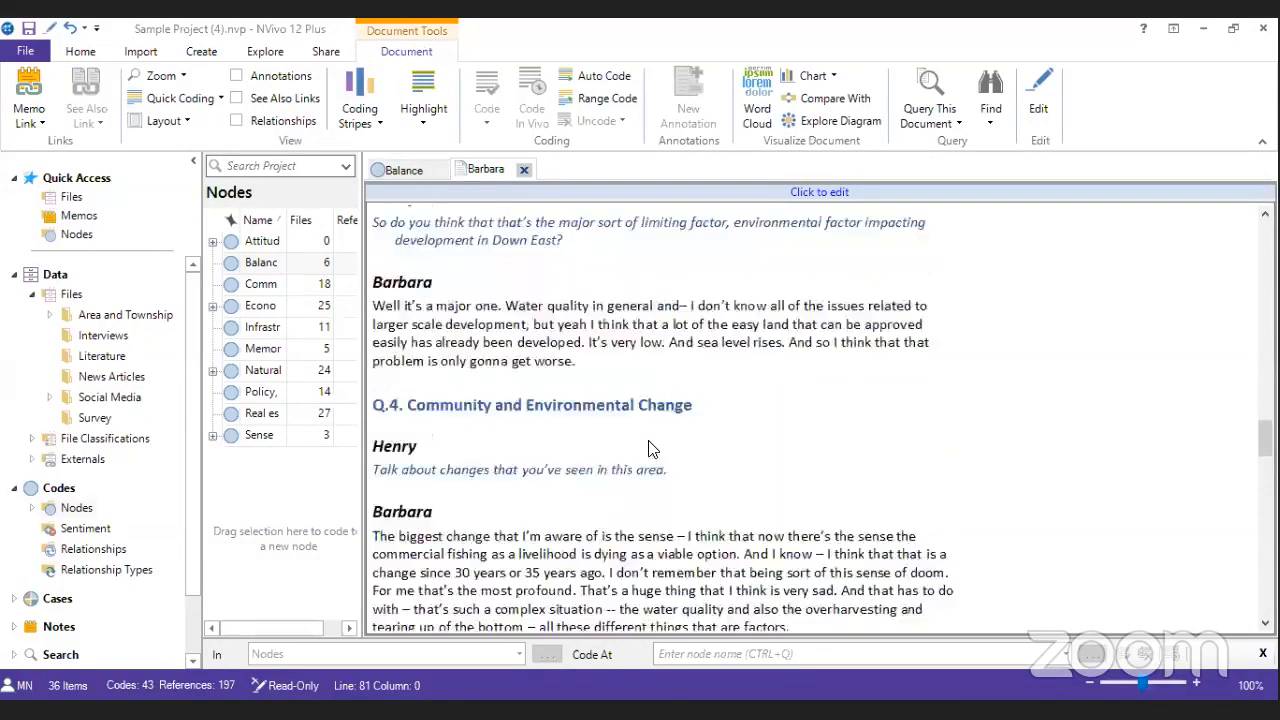
{"action": "scroll", "coordinate": [648, 447], "scroll_direction": "up", "scroll_amount": 1}
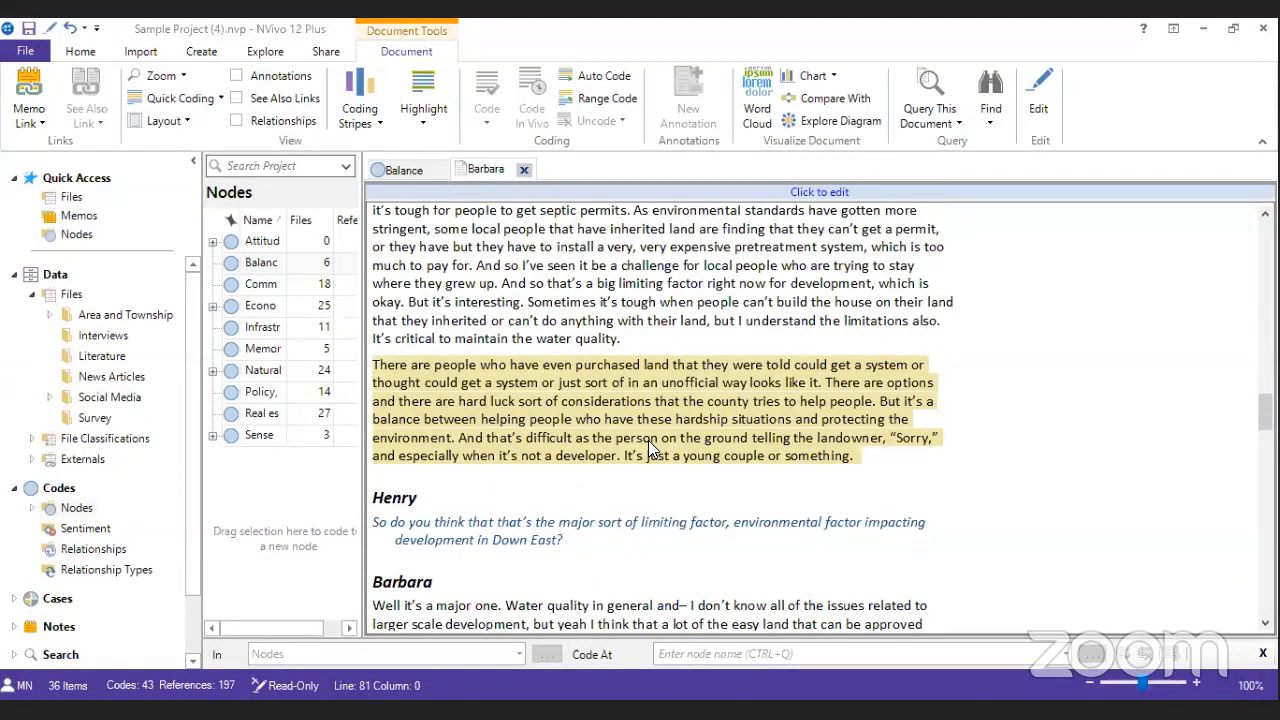
- Compare the Balance node's references with the source interview, and close both the interview and the node
{"action": "left_click", "coordinate": [392, 172]}
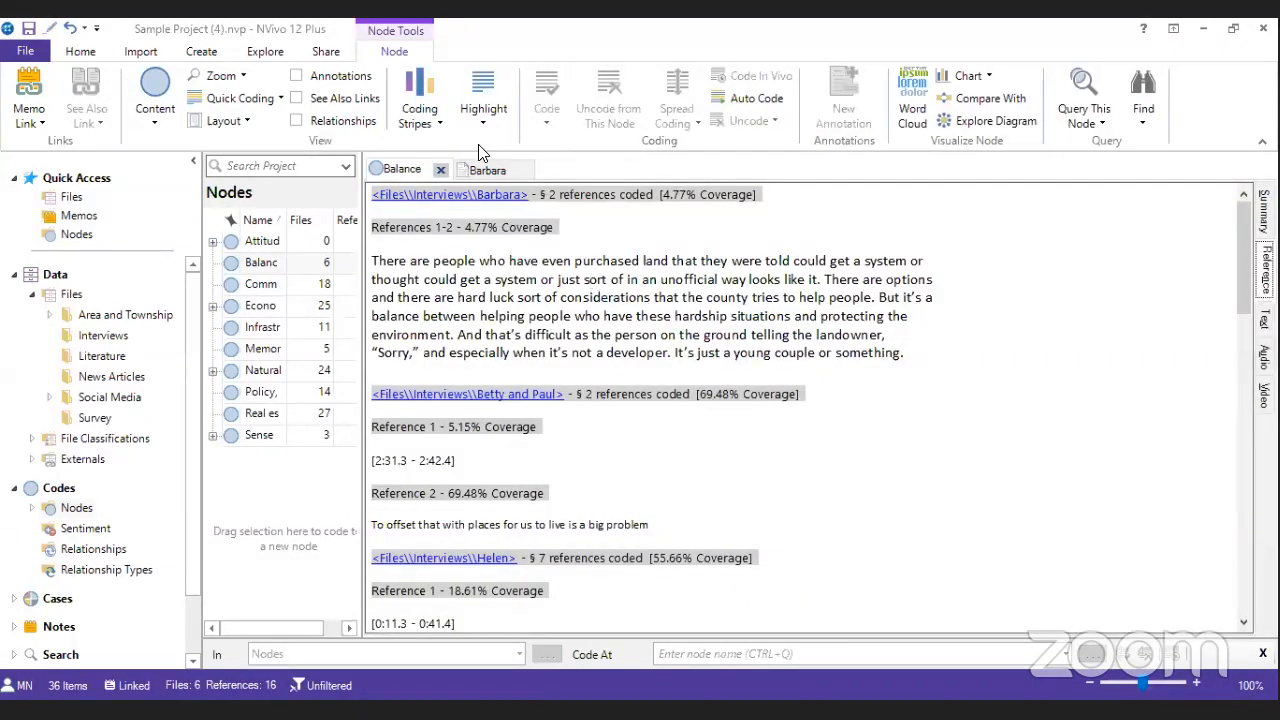
{"action": "left_click", "coordinate": [486, 176]}
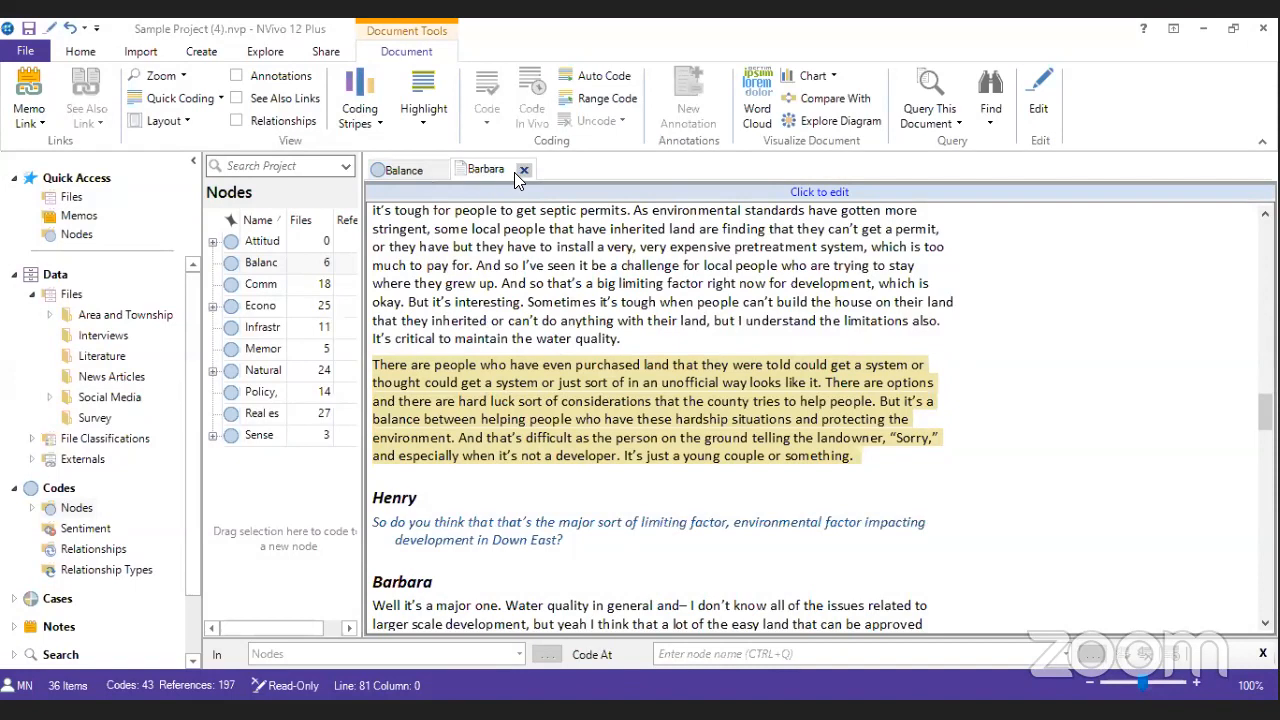
{"action": "left_click", "coordinate": [520, 171]}
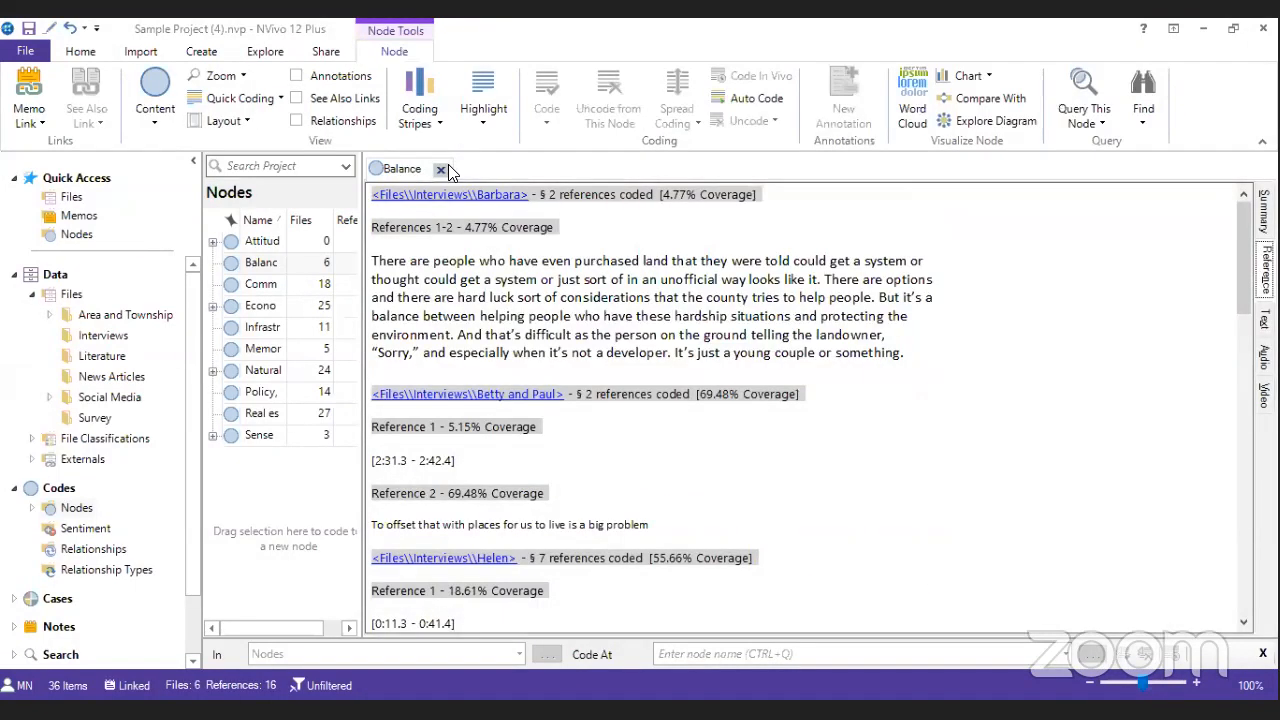
{"action": "left_click", "coordinate": [440, 169]}
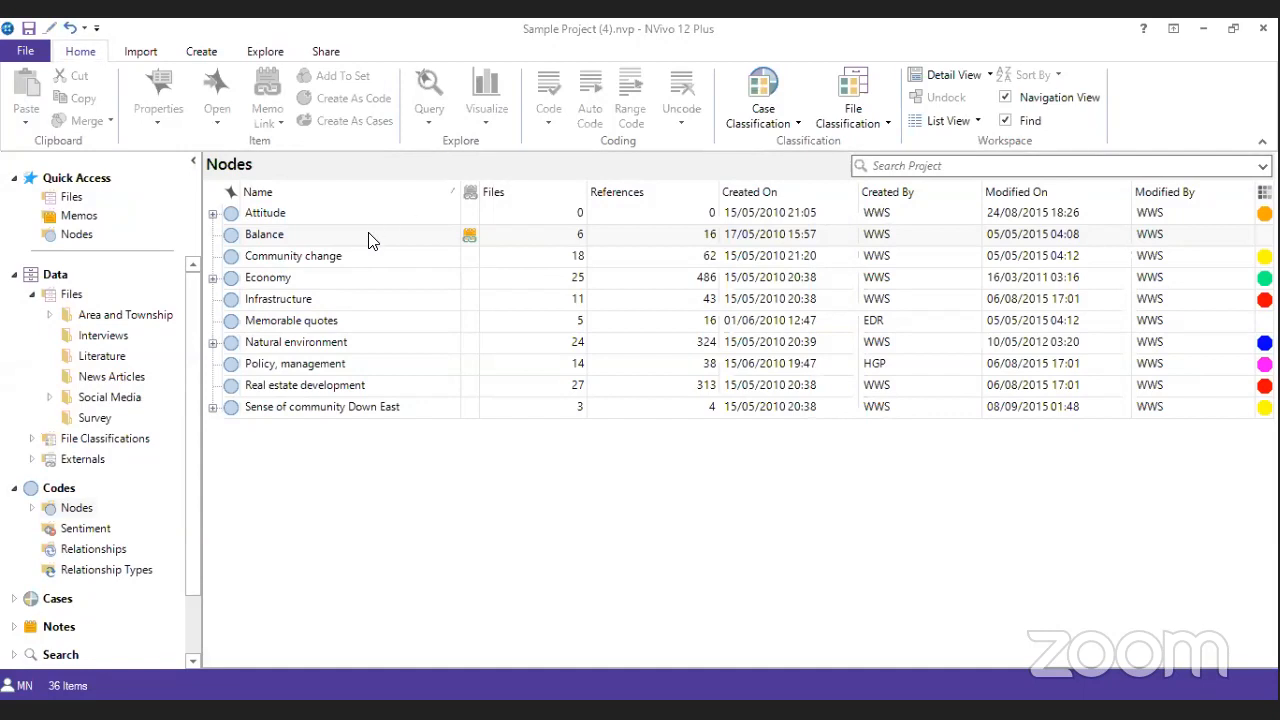
- Select the Balance node in the node list and examine its file and reference counts
{"action": "left_click", "coordinate": [340, 240]}
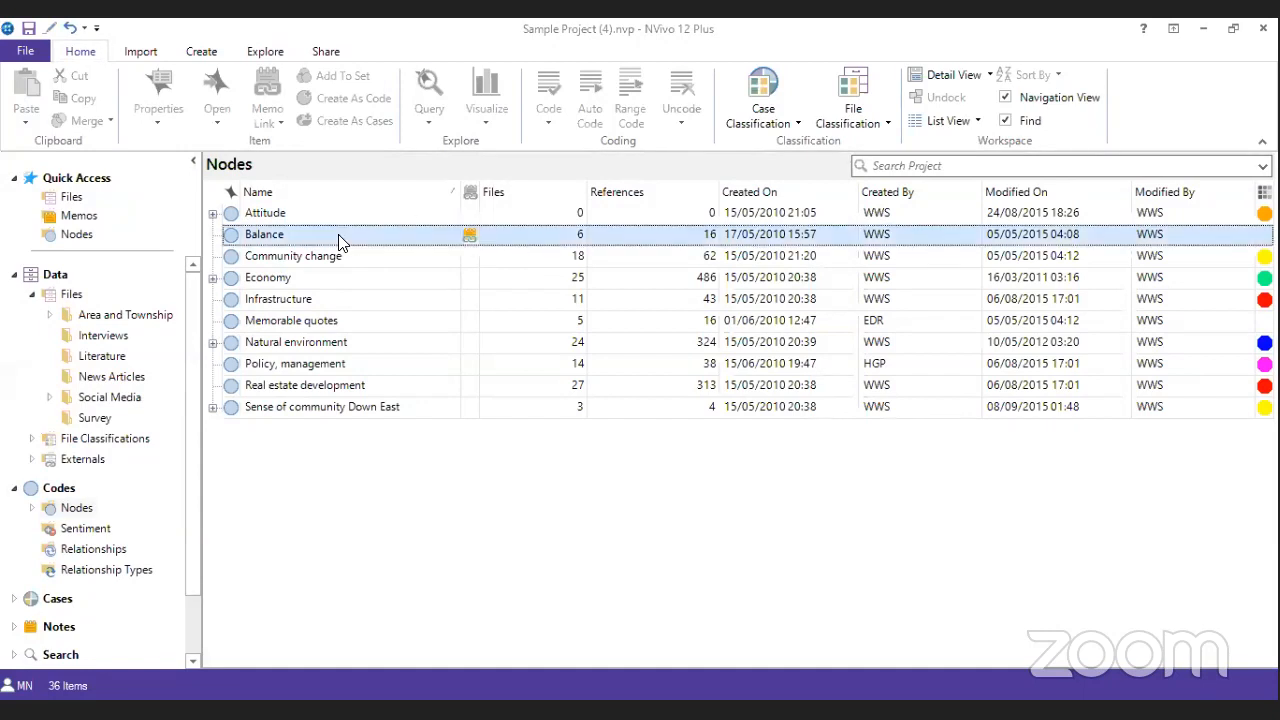
{"action": "left_click", "coordinate": [343, 240]}
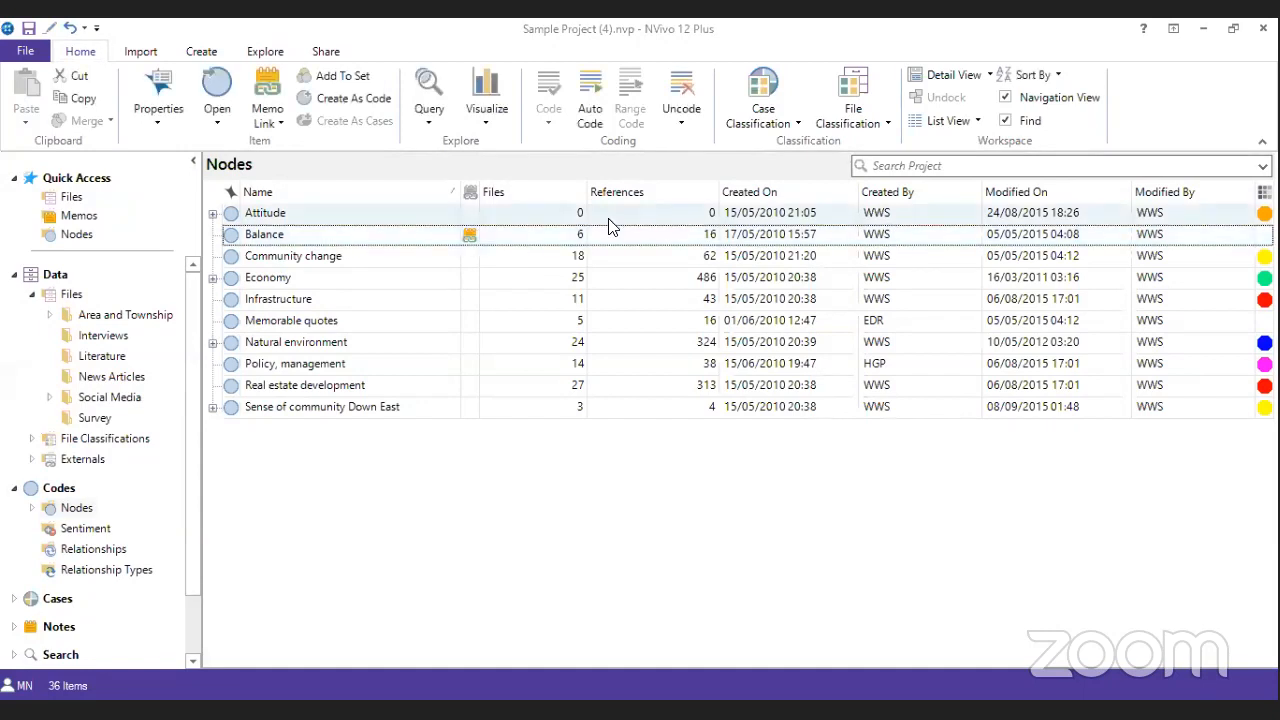
{"action": "left_click", "coordinate": [557, 238]}
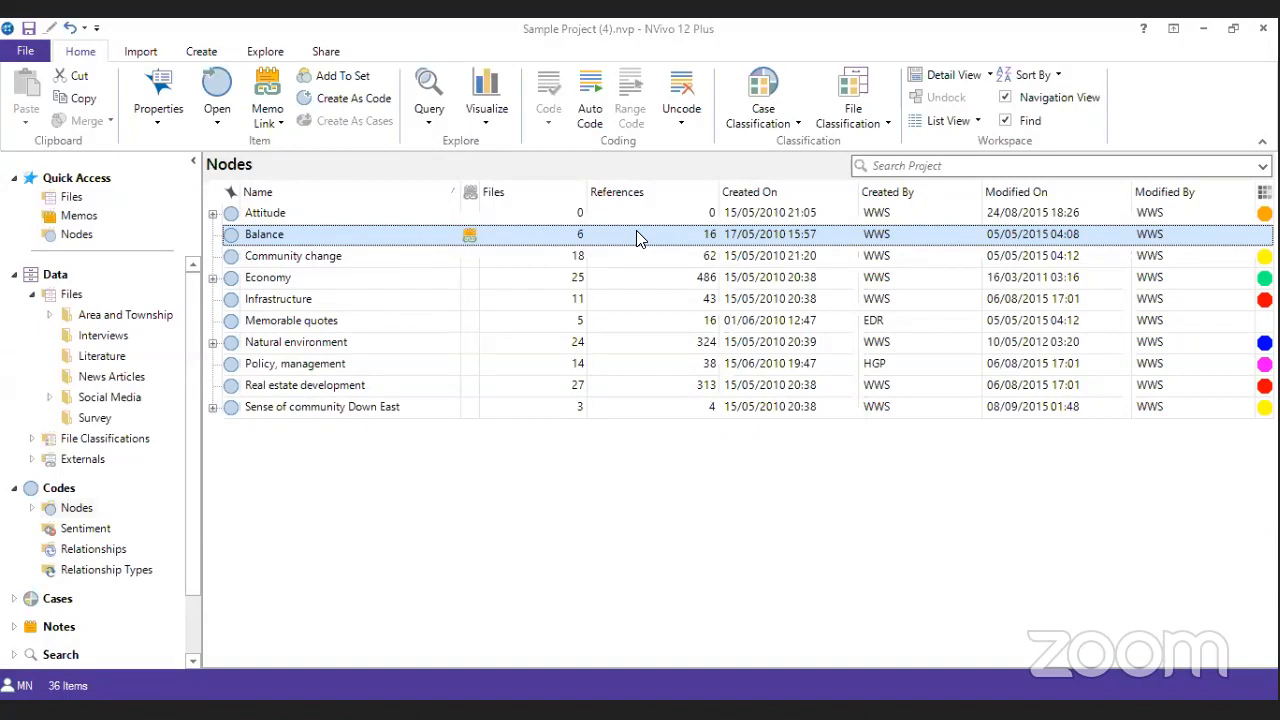
- Expand the Attitude node and set it to aggregate coding from its child nodes
{"action": "left_click", "coordinate": [213, 215]}
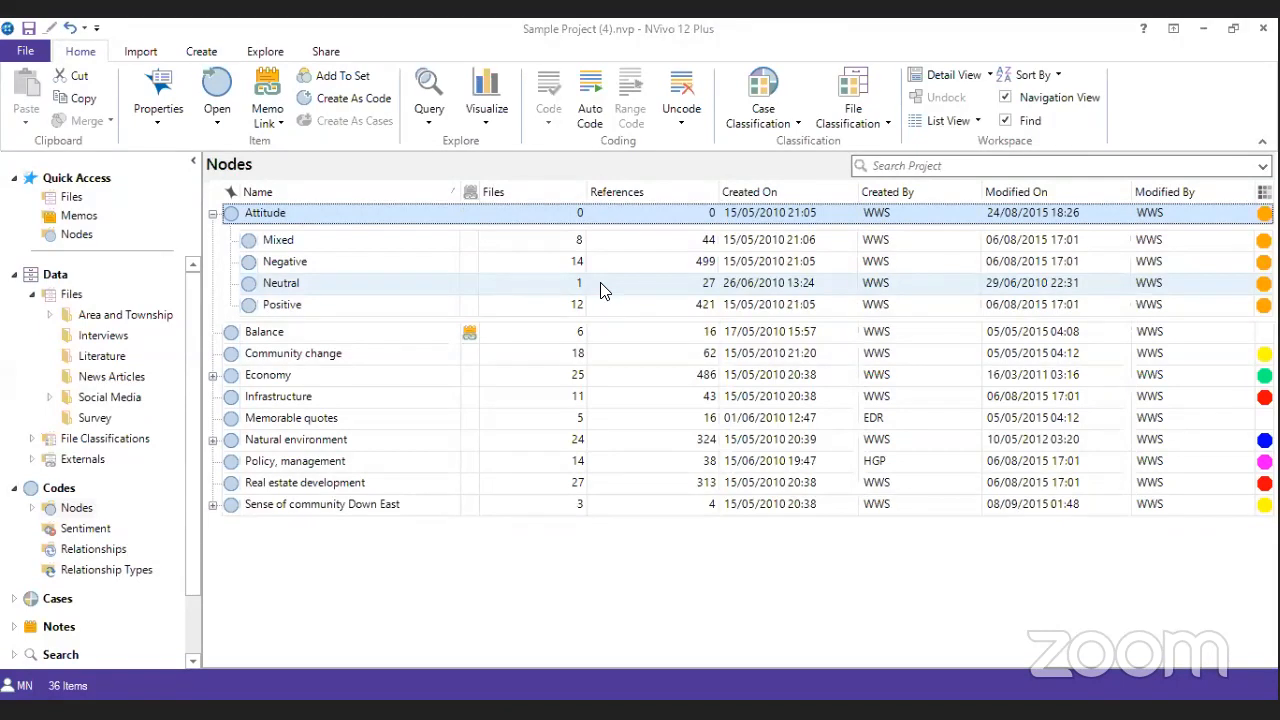
{"action": "right_click", "coordinate": [536, 212]}
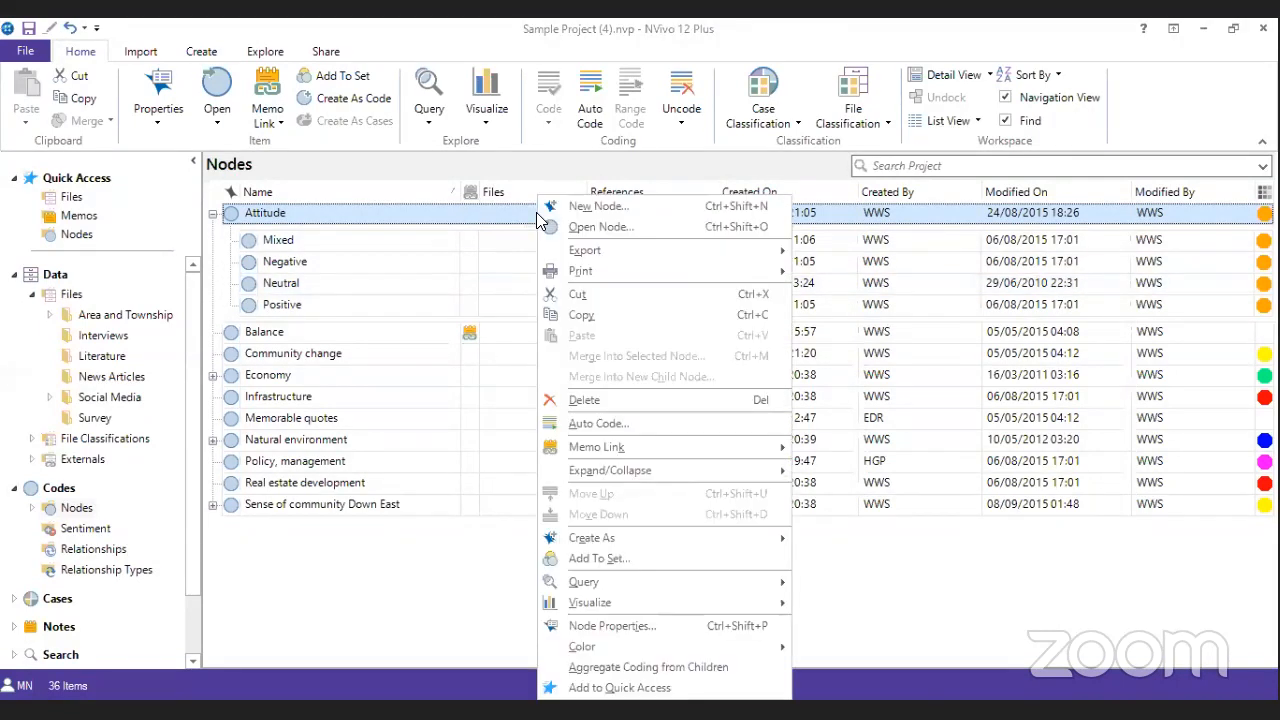
{"action": "left_click", "coordinate": [696, 666]}
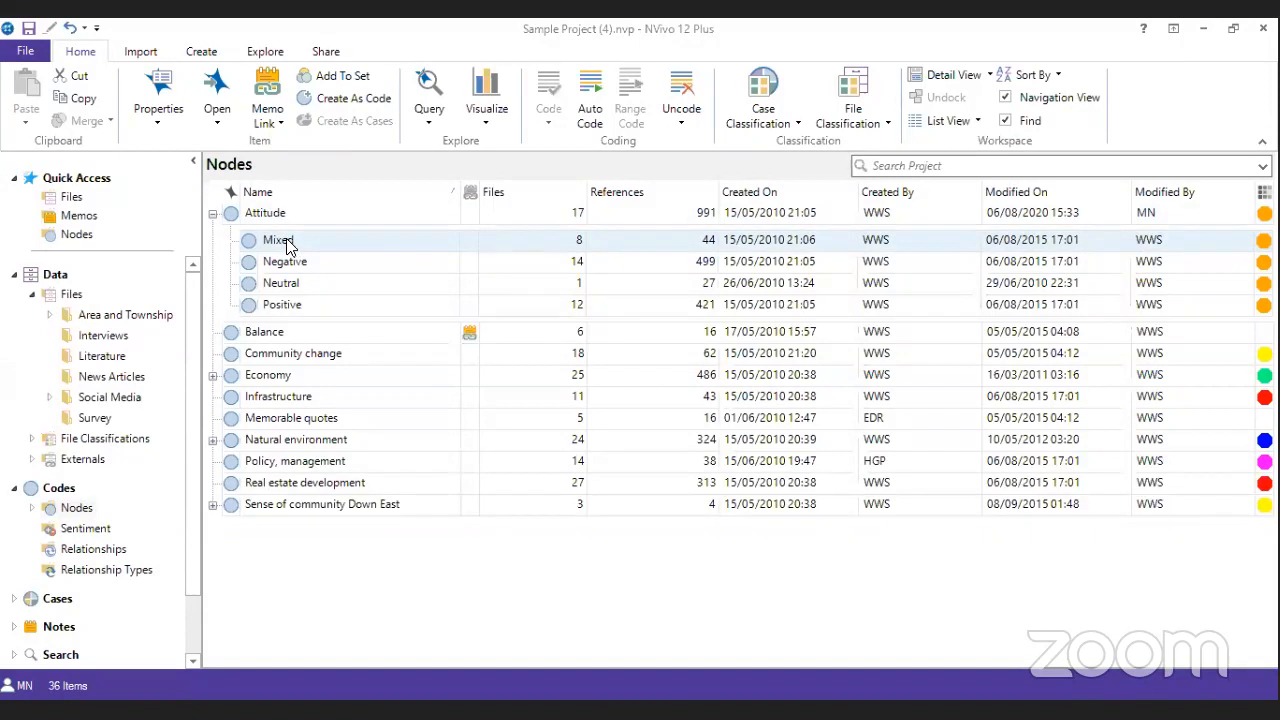
- Merge the Neutral node into Mixed, appending linked memos and copying see also links and relationships, and undo the merge
{"action": "left_click", "coordinate": [309, 281]}
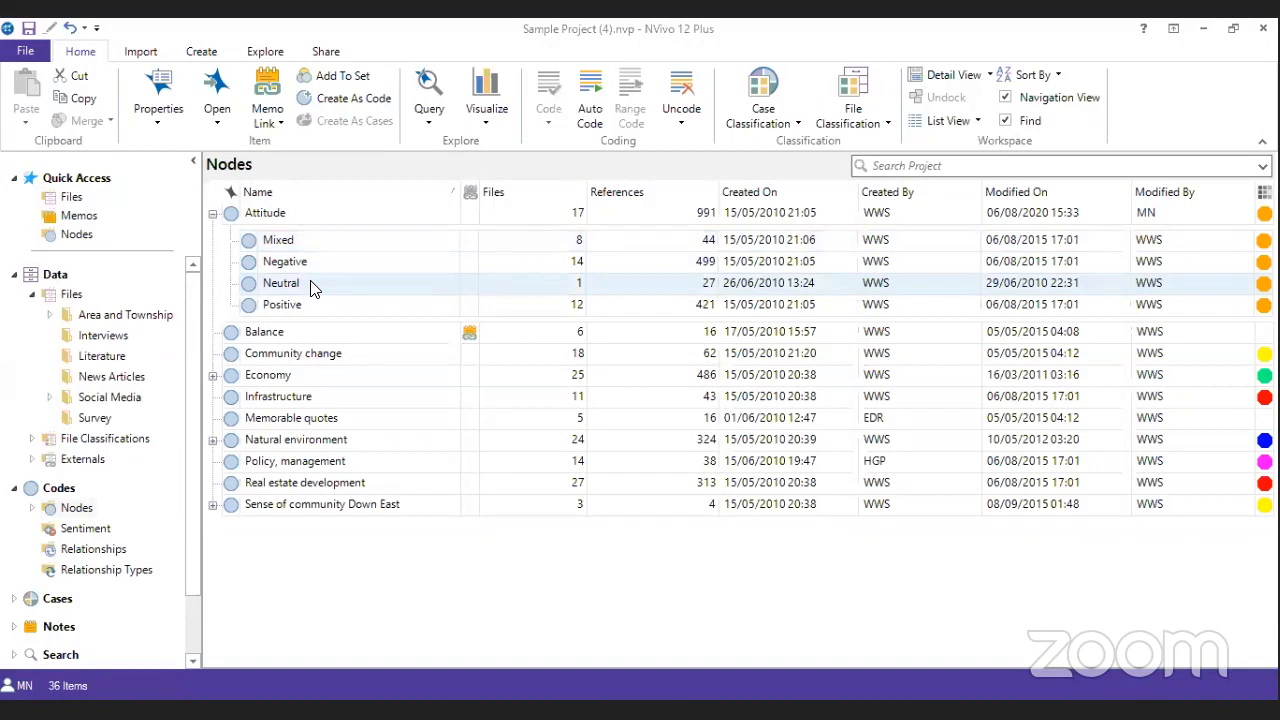
{"action": "right_click", "coordinate": [310, 287]}
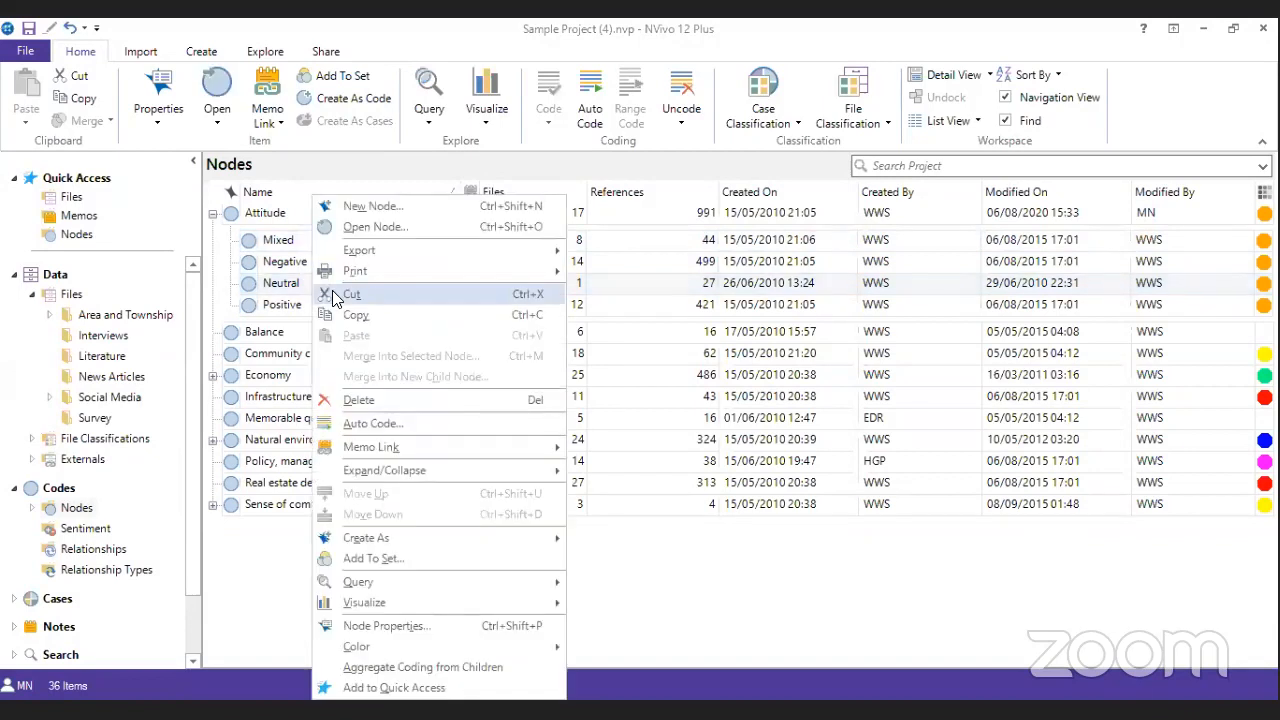
{"action": "left_click", "coordinate": [335, 299]}
{"action": "left_click", "coordinate": [309, 245]}
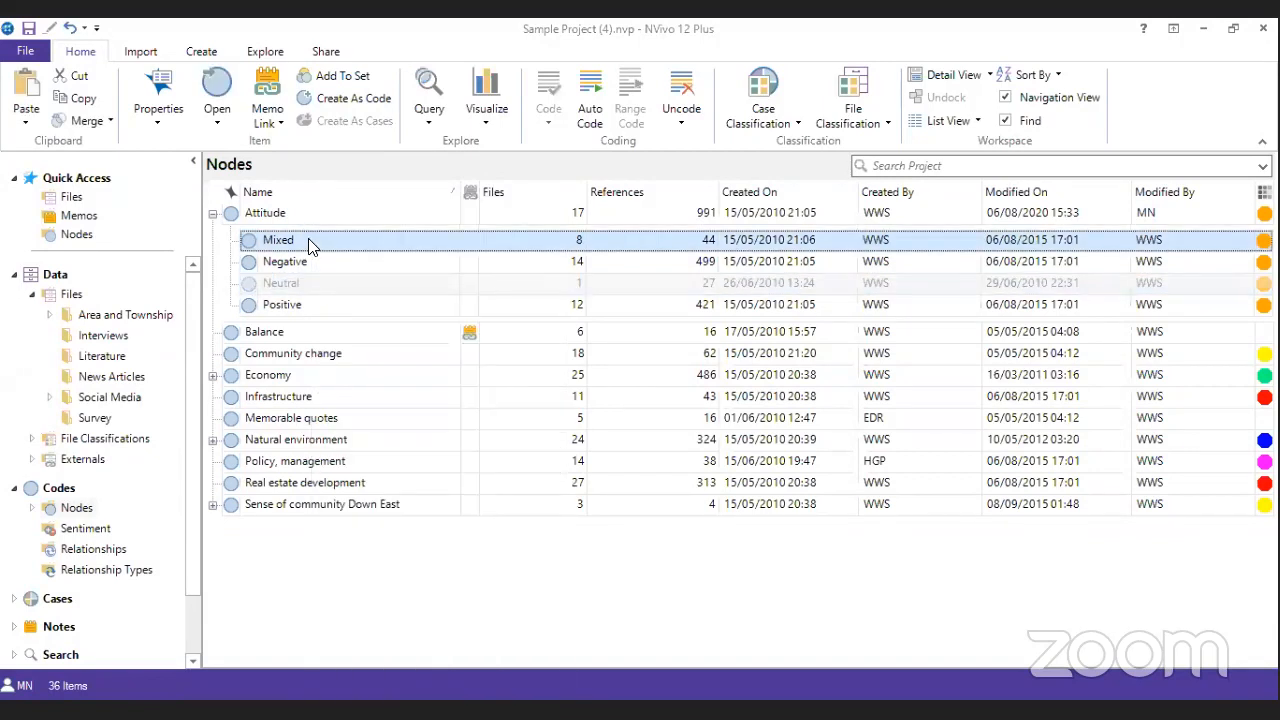
{"action": "right_click", "coordinate": [309, 246]}
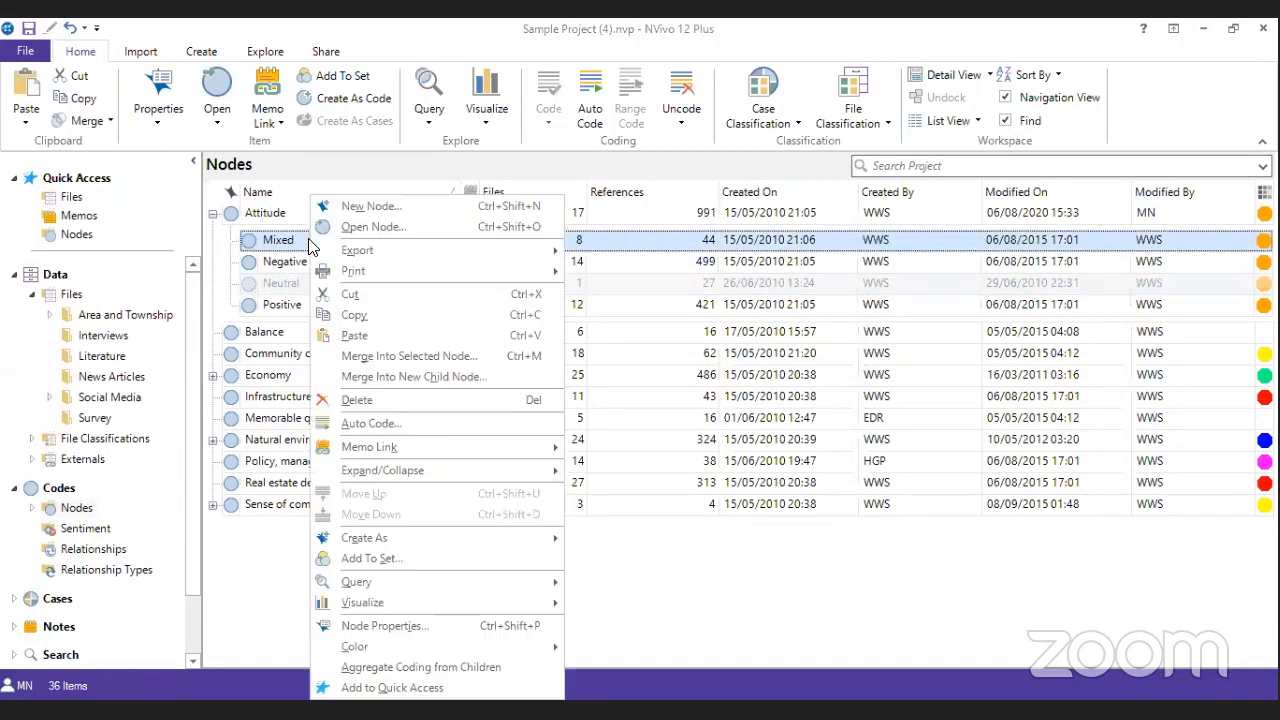
{"action": "left_click", "coordinate": [397, 357]}
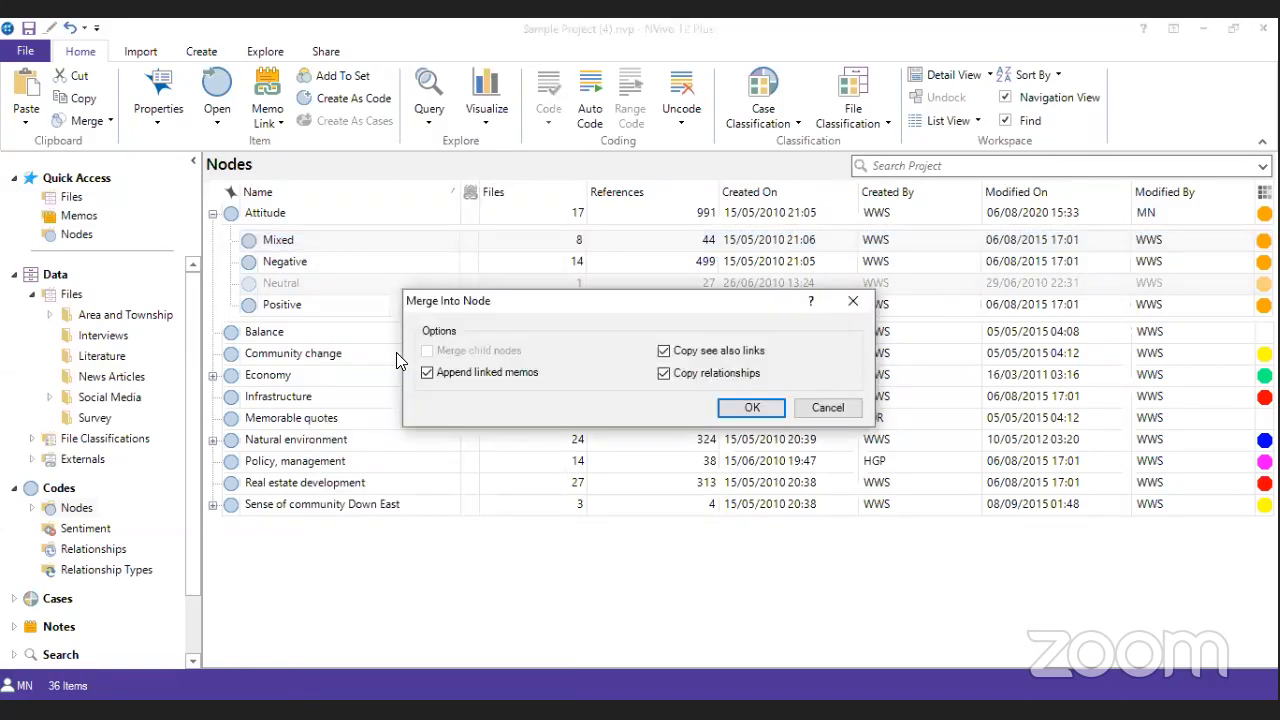
{"action": "left_click", "coordinate": [752, 406]}
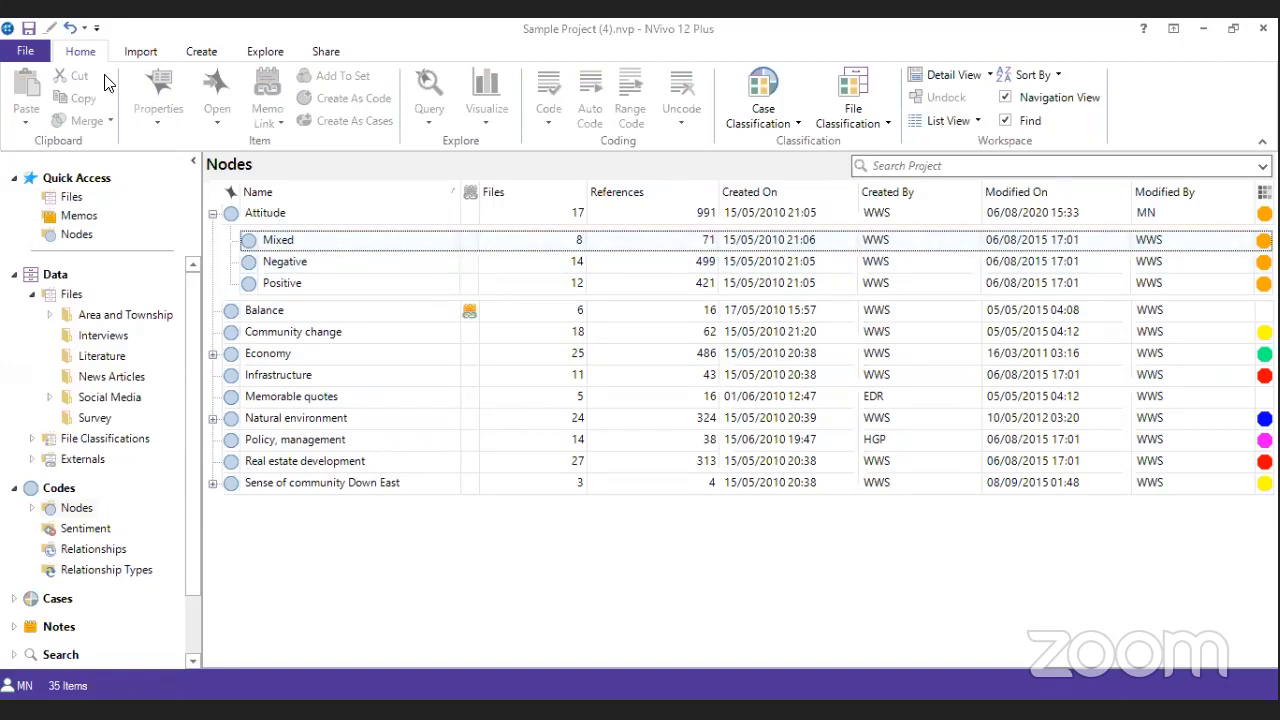
{"action": "left_click", "coordinate": [70, 28]}
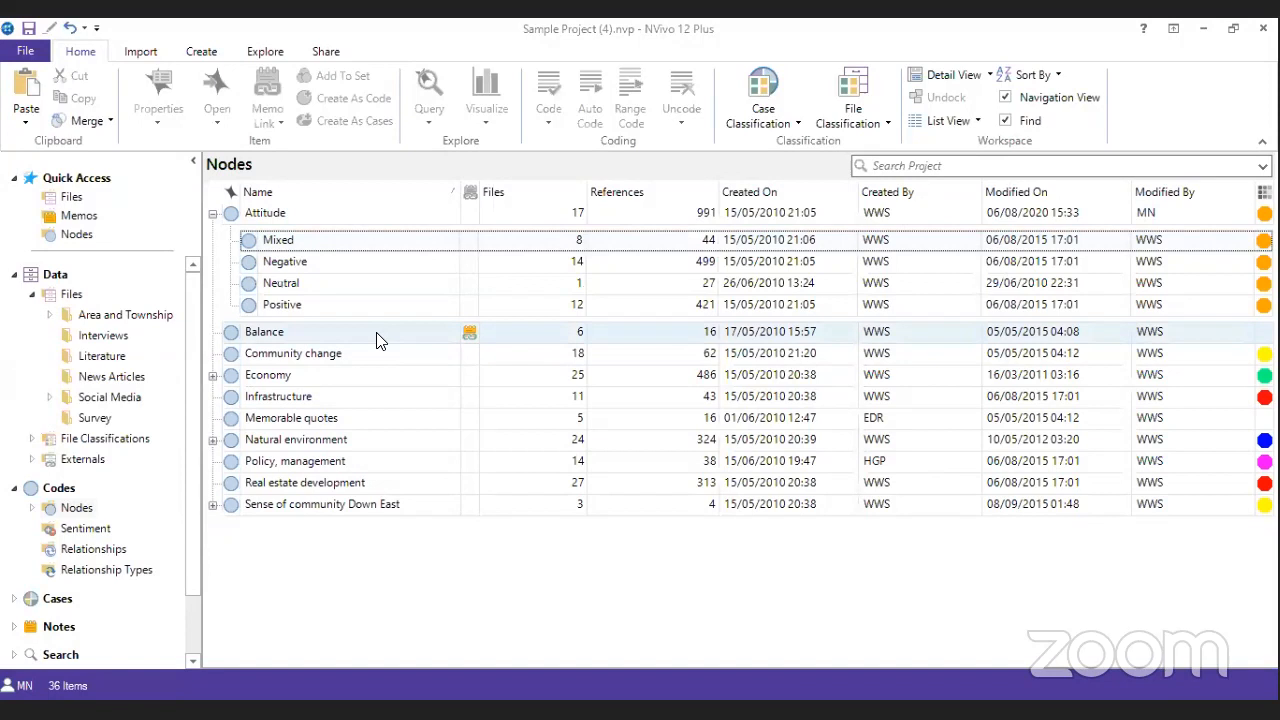
- Open the Mixed node and uncode the first interview's passage about people being unable to build on inherited land from it
{"action": "double_click", "coordinate": [420, 248]}
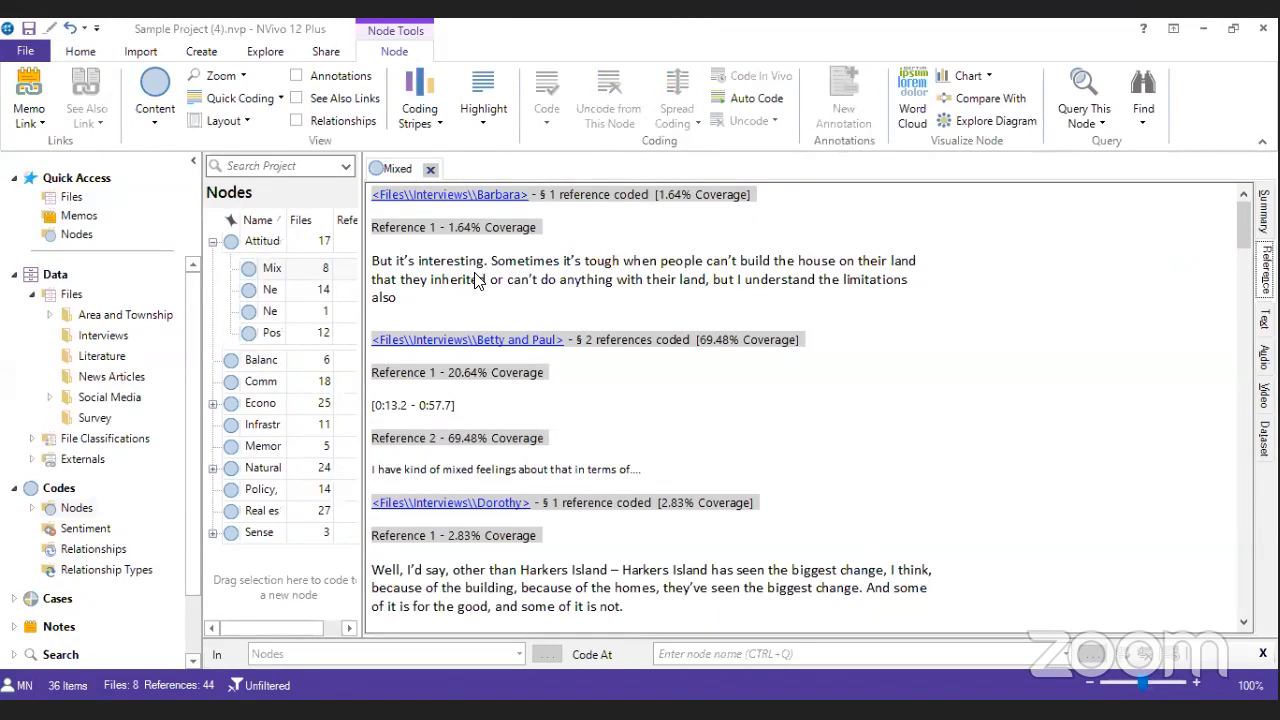
{"action": "triple_click", "coordinate": [424, 280]}
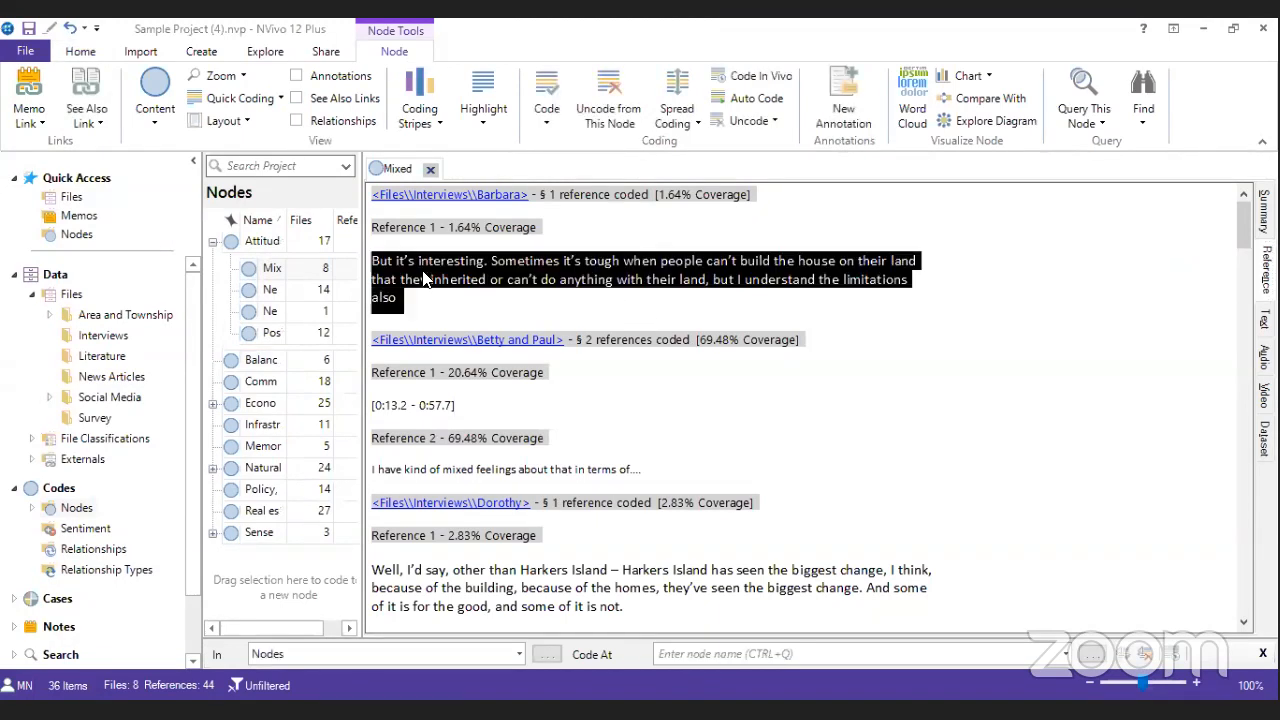
{"action": "right_click", "coordinate": [424, 280]}
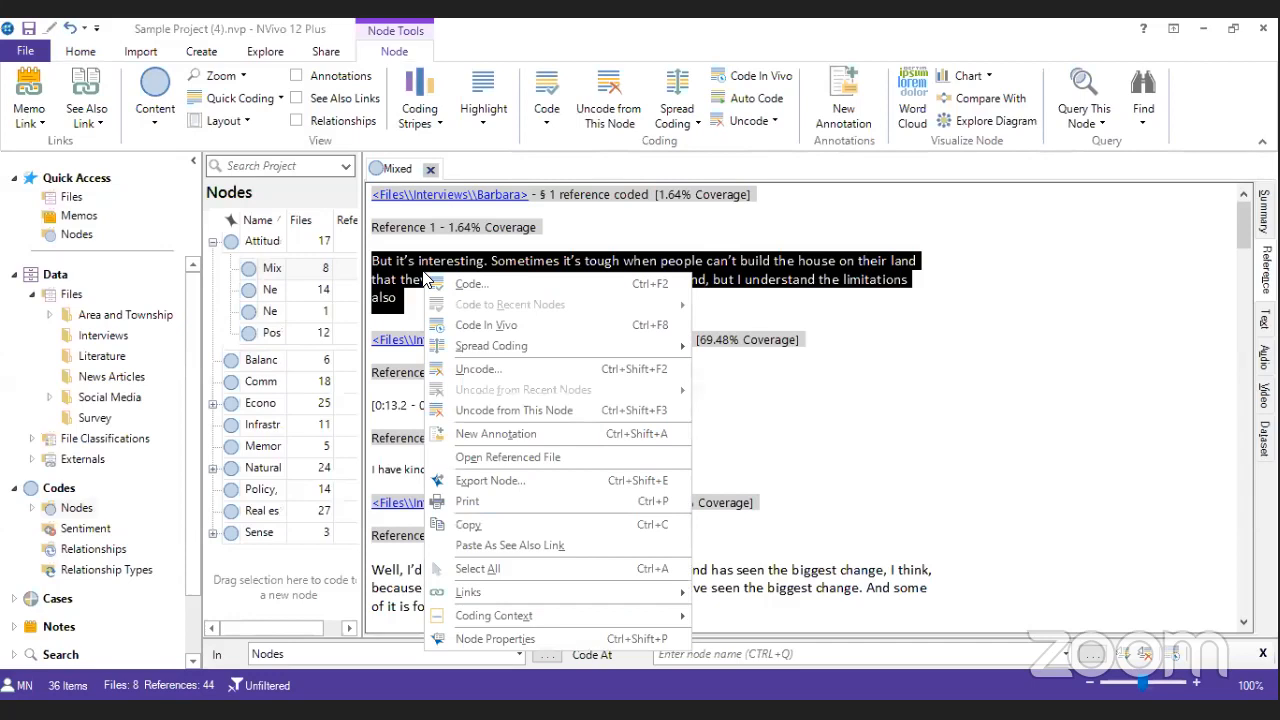
{"action": "left_click", "coordinate": [537, 411]}
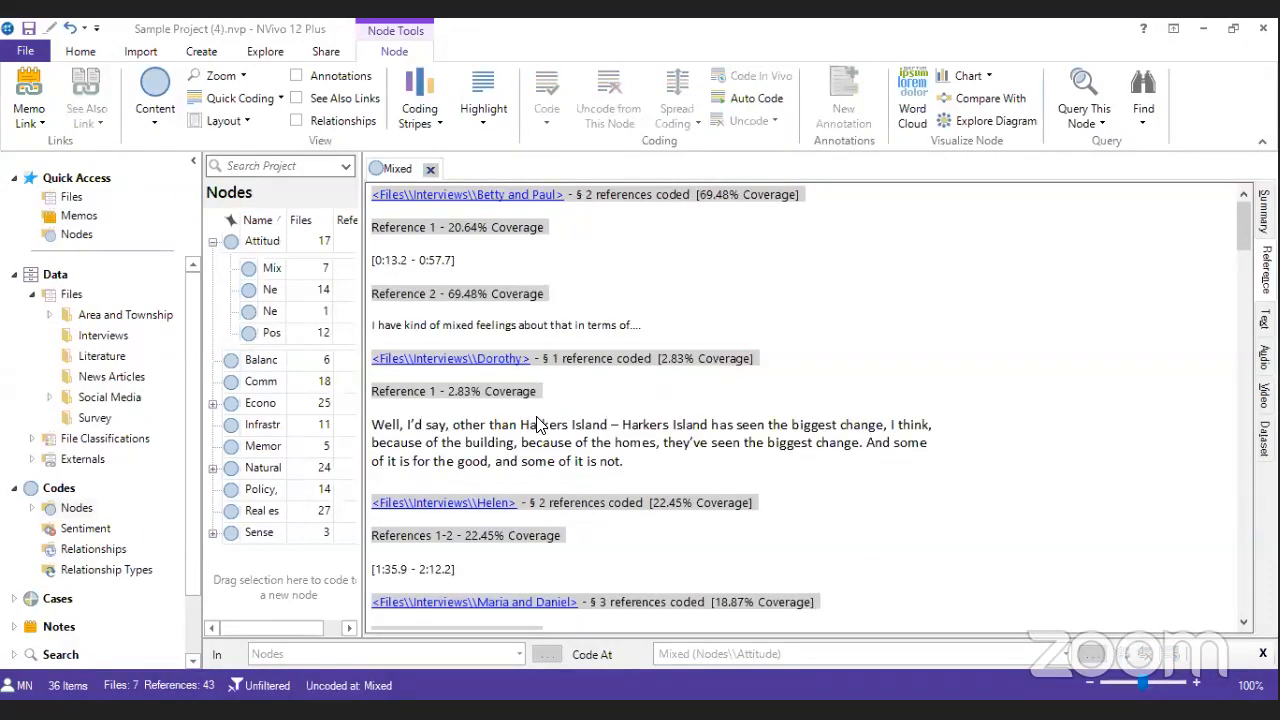
- Close the Mixed node and open the project's list of maps
{"action": "left_click", "coordinate": [430, 169]}
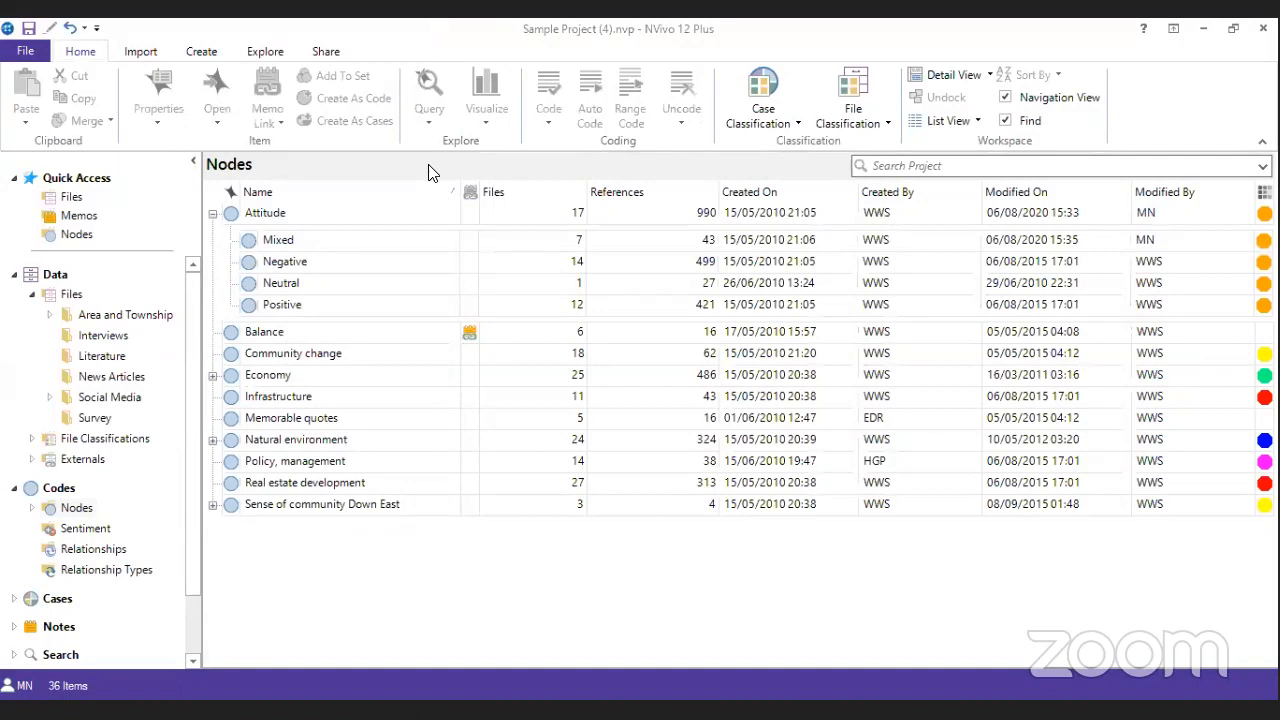
{"action": "left_click", "coordinate": [186, 618]}
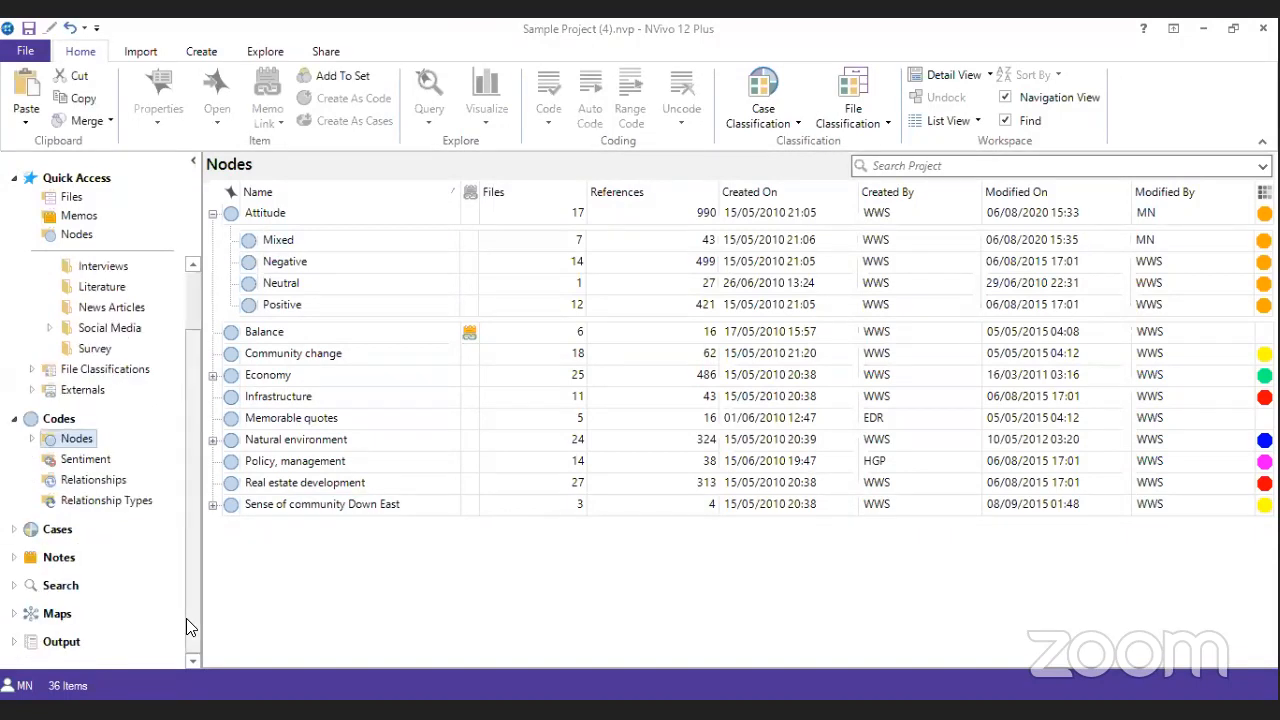
{"action": "left_click", "coordinate": [42, 618]}
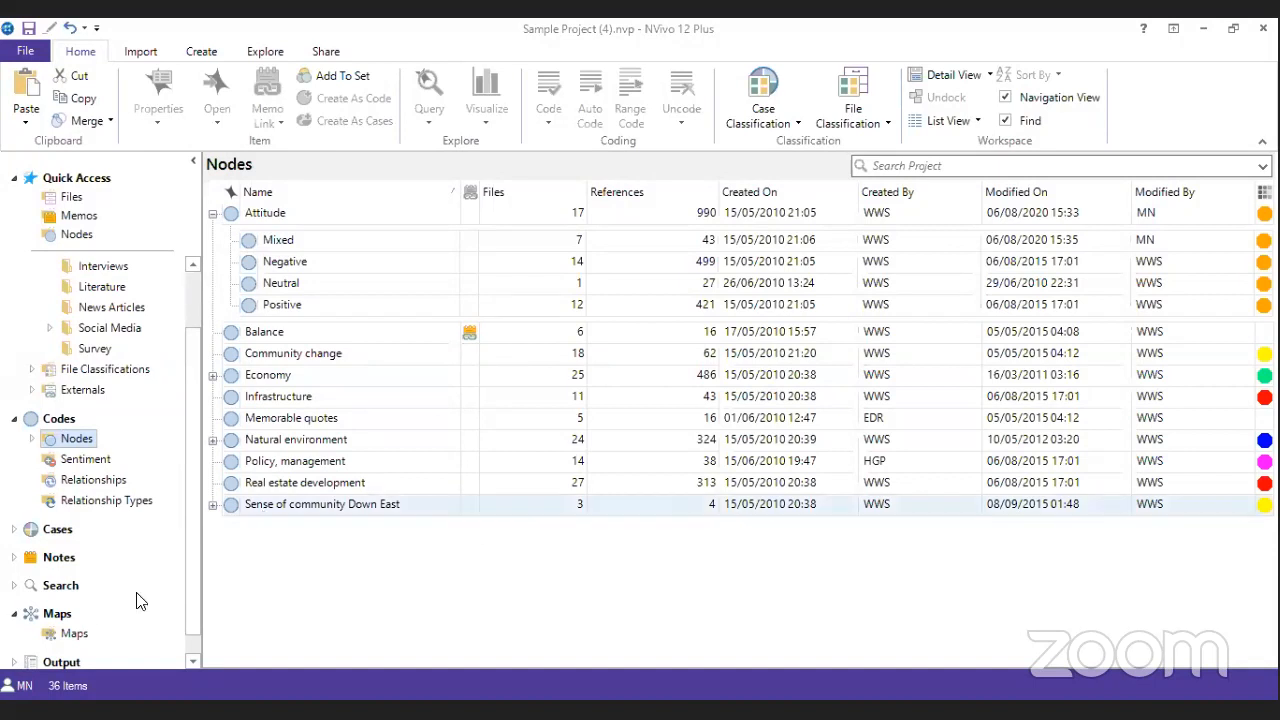
{"action": "left_click", "coordinate": [80, 634]}
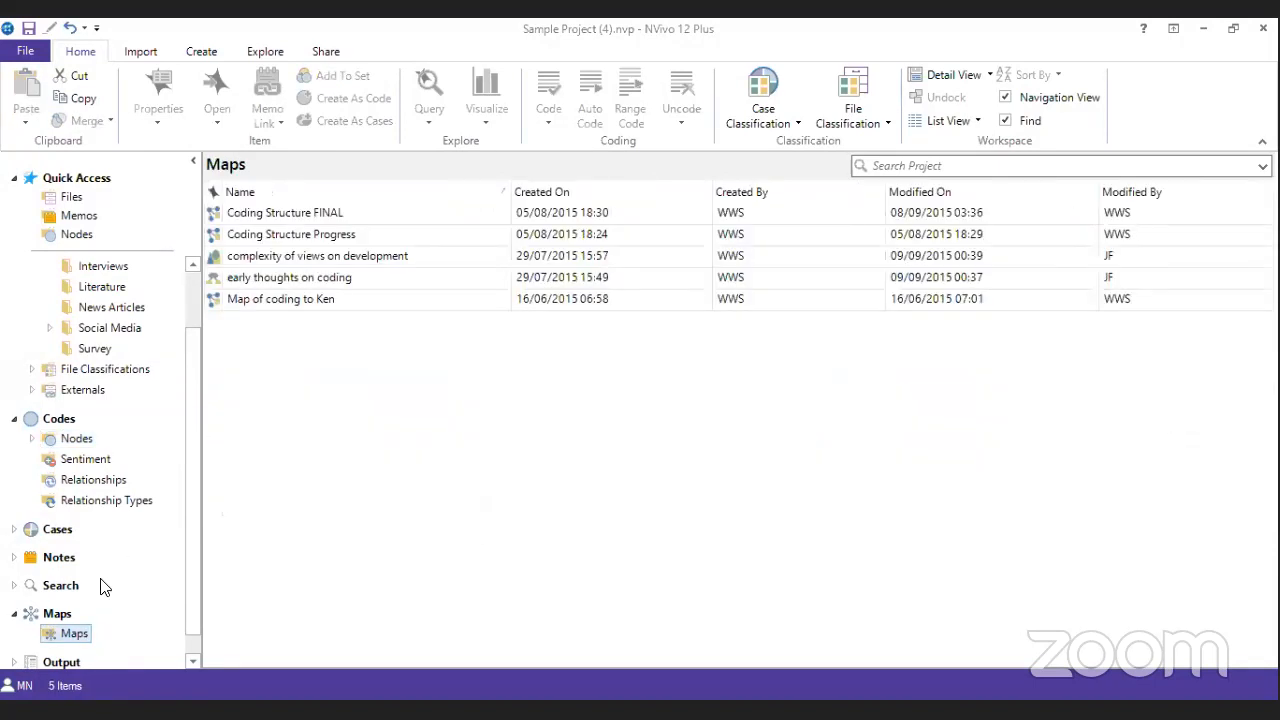
{"action": "left_click", "coordinate": [55, 615]}
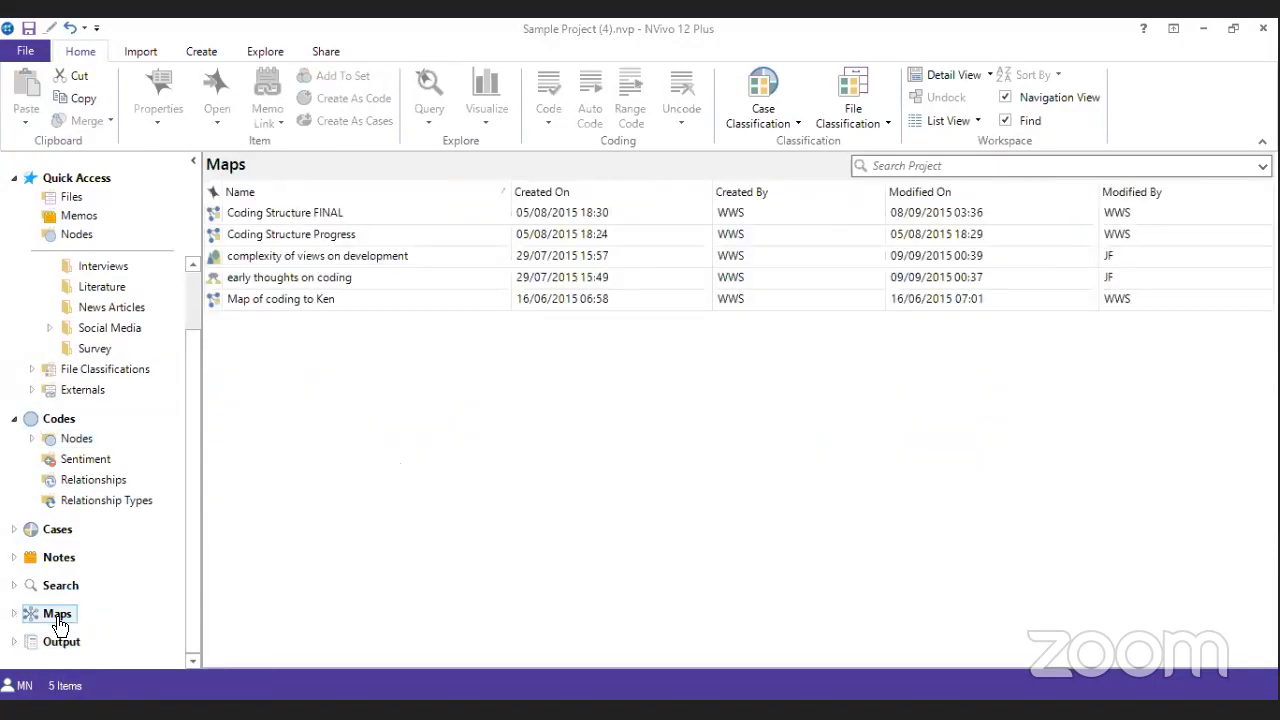
{"action": "left_click", "coordinate": [26, 619]}
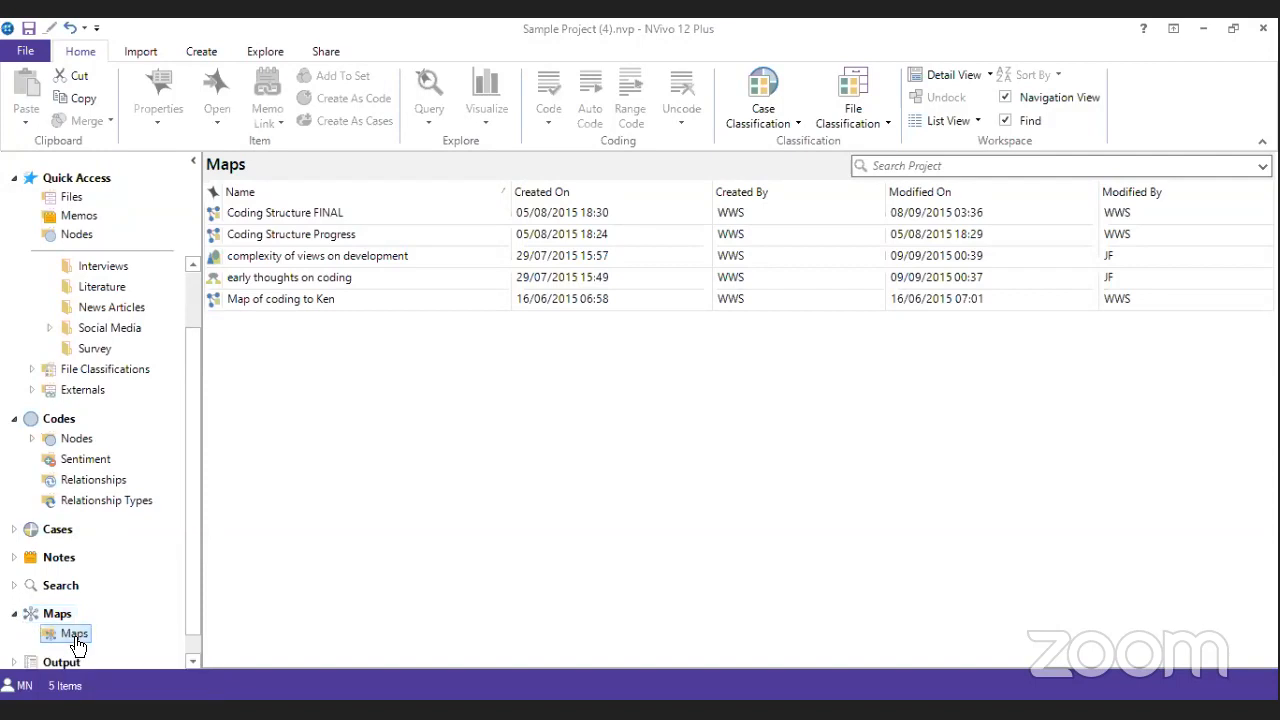
{"action": "left_click", "coordinate": [588, 488]}
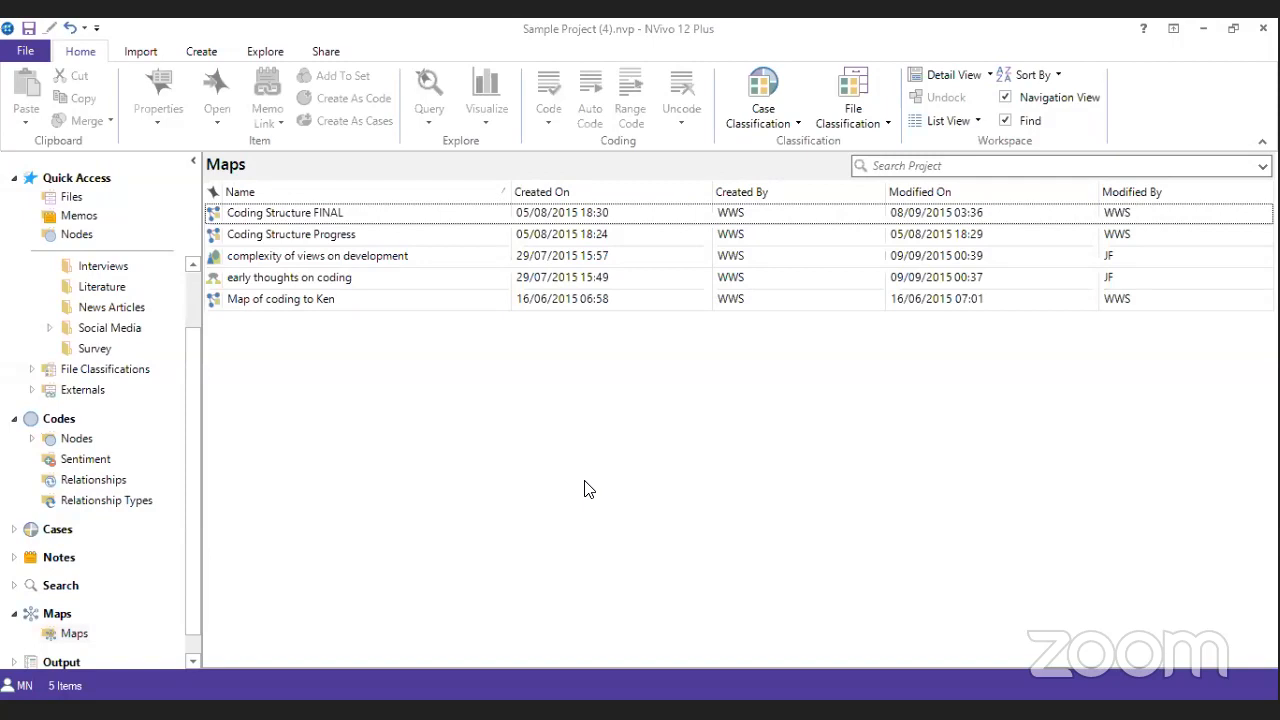
- Create a new project map named Test 1
{"action": "right_click", "coordinate": [296, 430]}
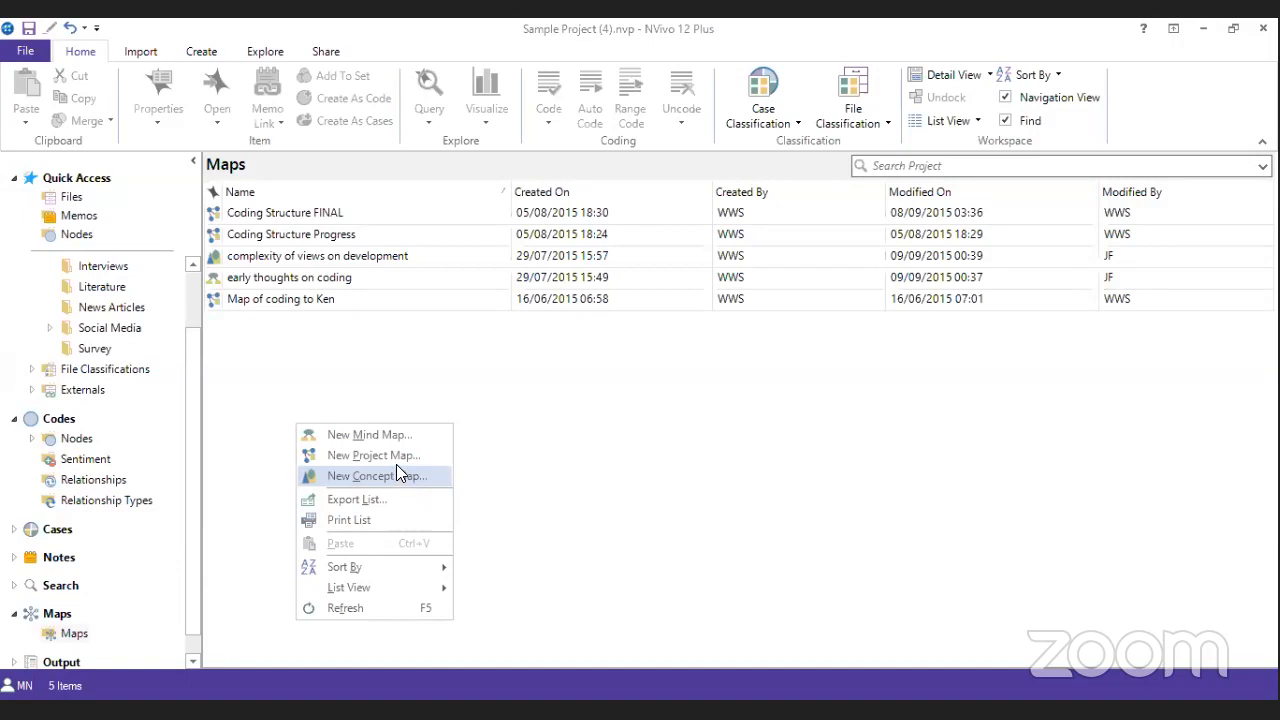
{"action": "left_click", "coordinate": [397, 459]}
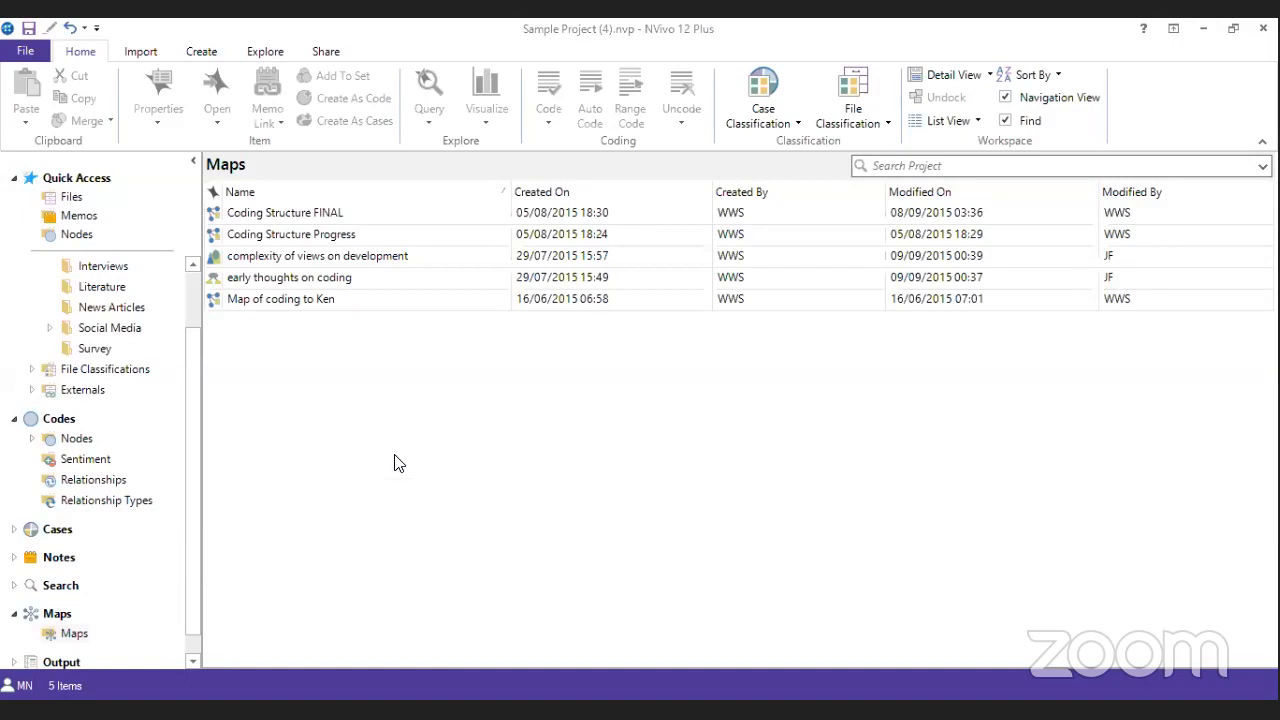
{"action": "type", "text": "Test "}
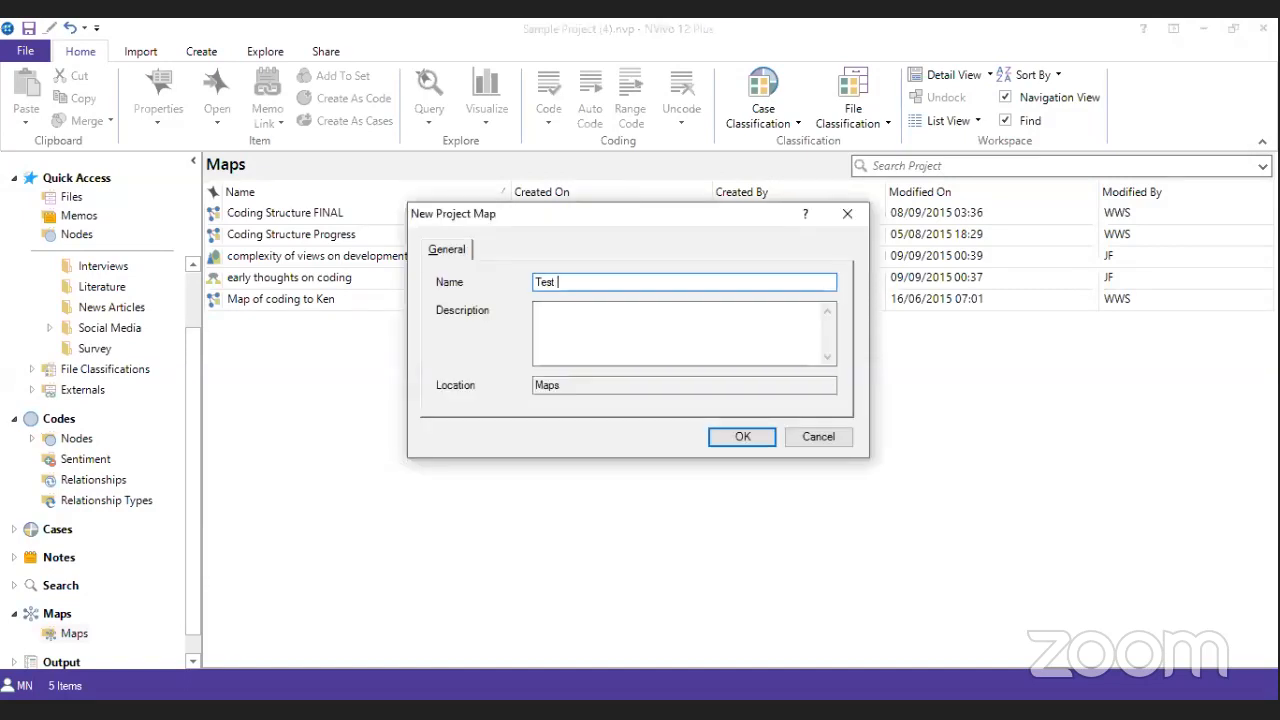
{"action": "type", "text": "1"}
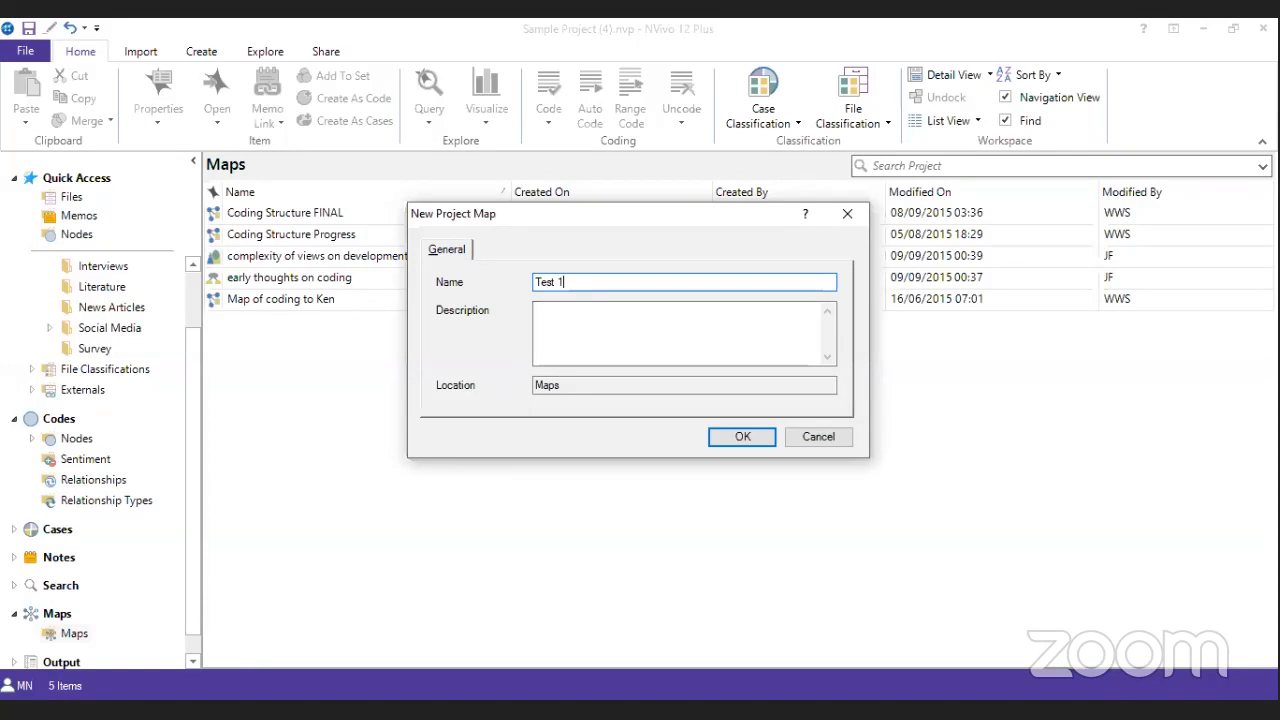
{"action": "left_click", "coordinate": [762, 431]}
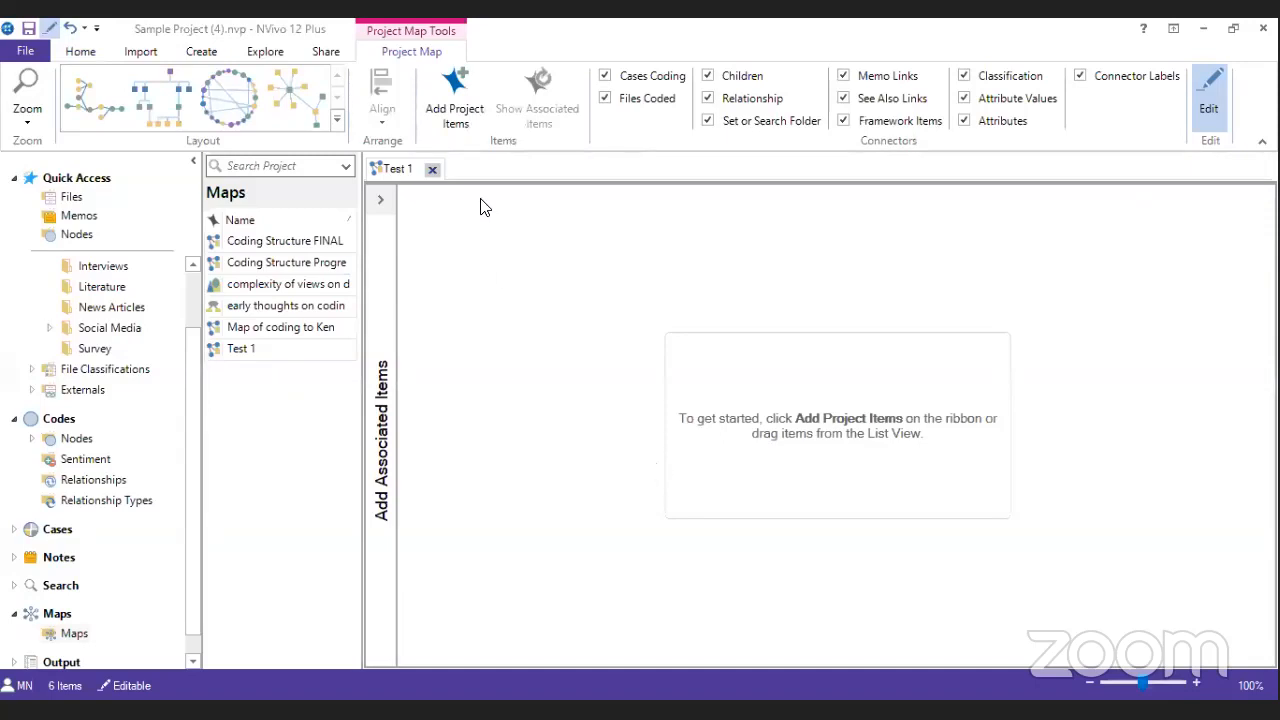
- Add the Economy node to the Test 1 map with its descendant codes selected automatically
{"action": "left_click", "coordinate": [450, 103]}
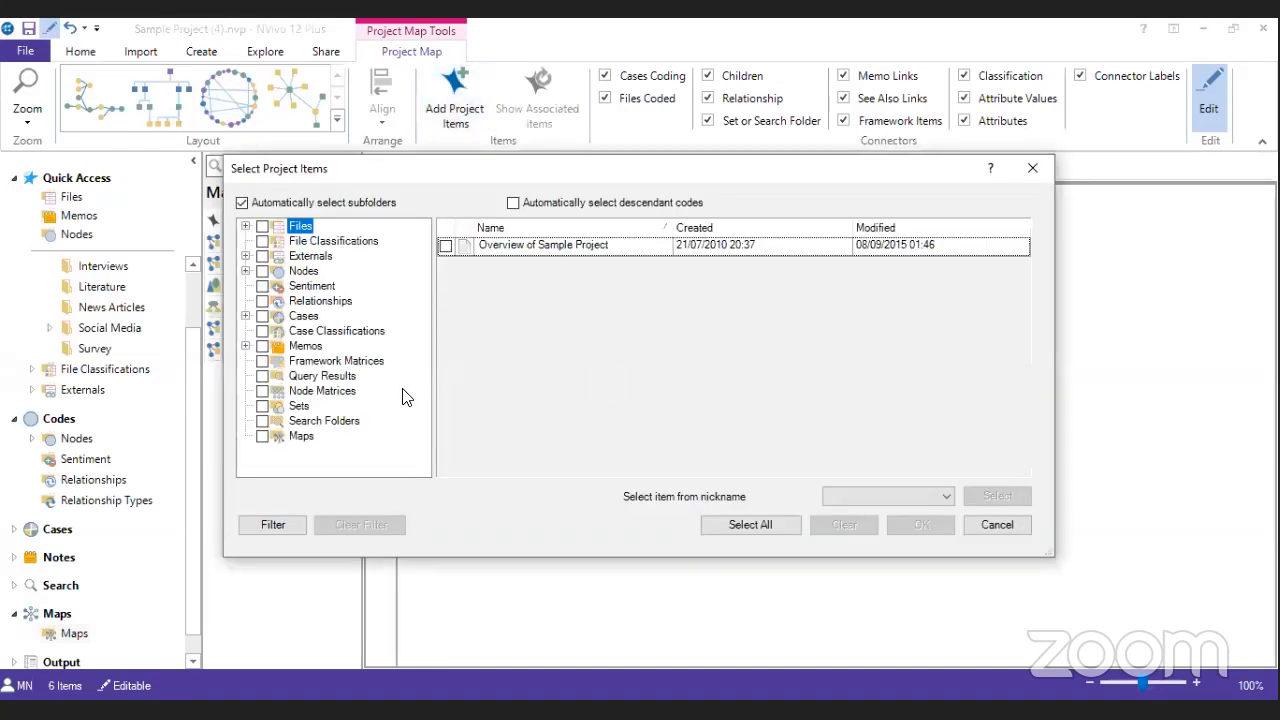
{"action": "left_click", "coordinate": [245, 271]}
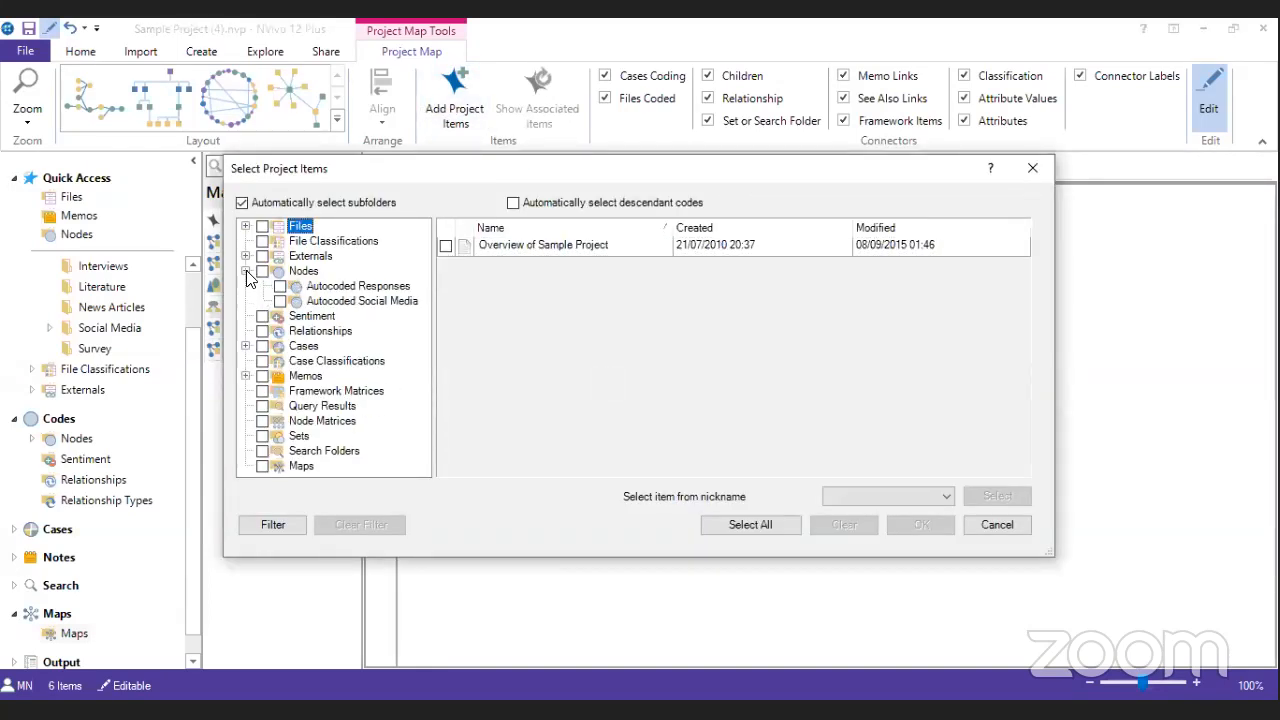
{"action": "left_click", "coordinate": [311, 275]}
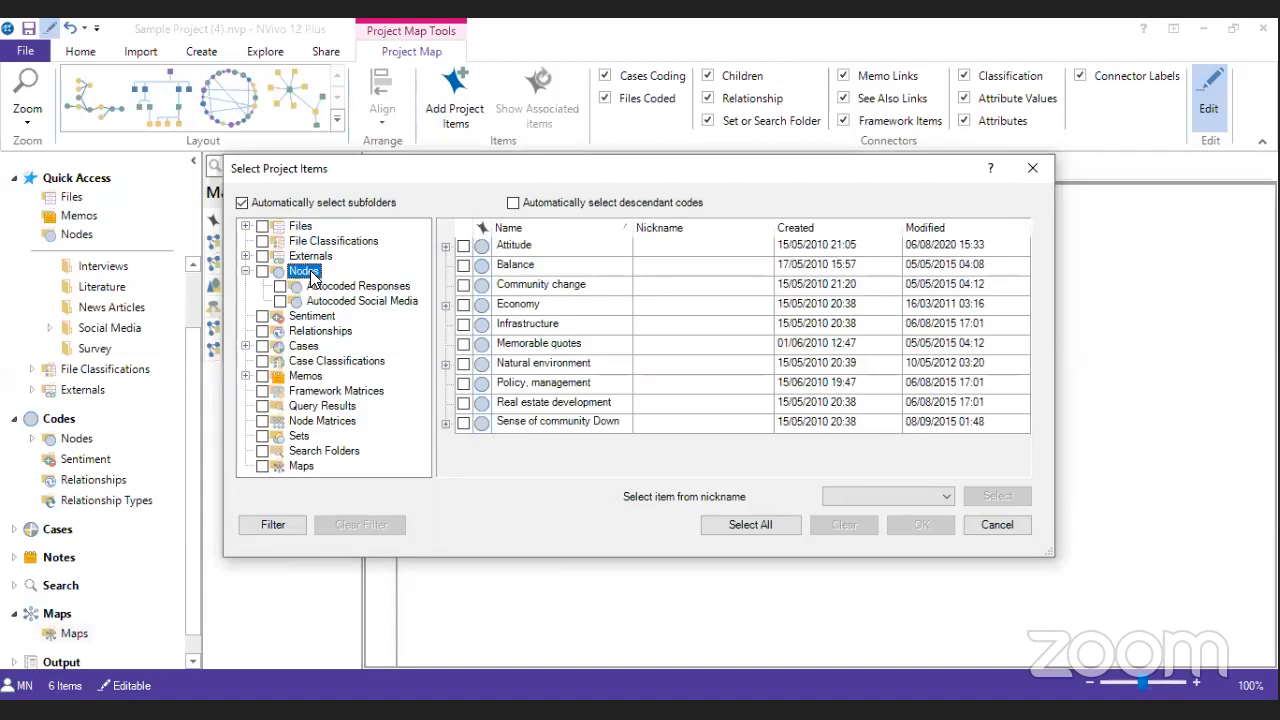
{"action": "left_click", "coordinate": [445, 305]}
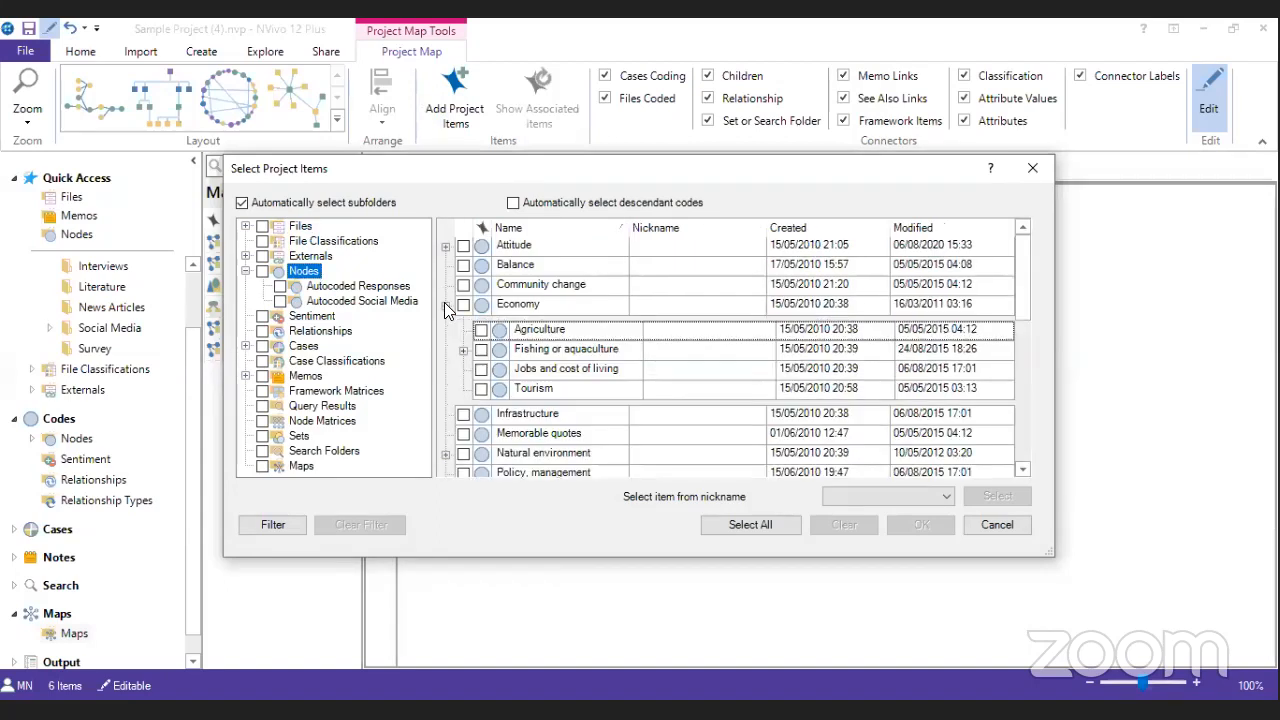
{"action": "left_click", "coordinate": [513, 204]}
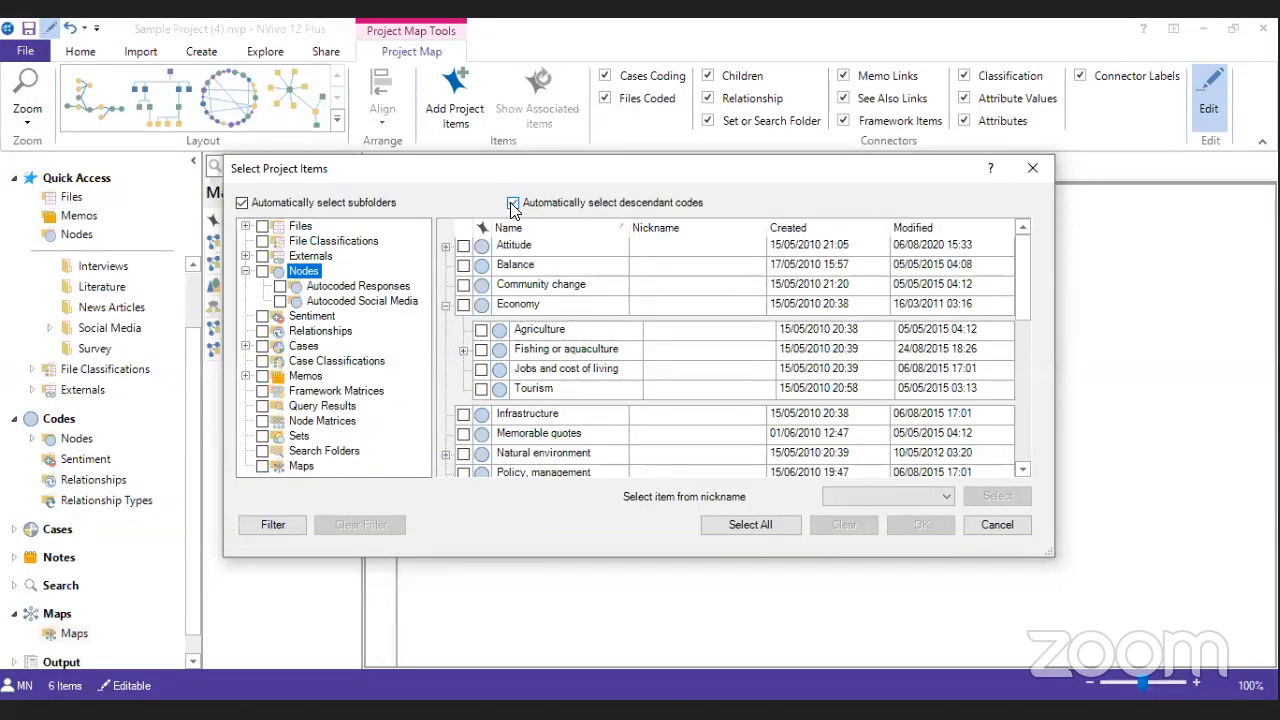
{"action": "left_click", "coordinate": [463, 305]}
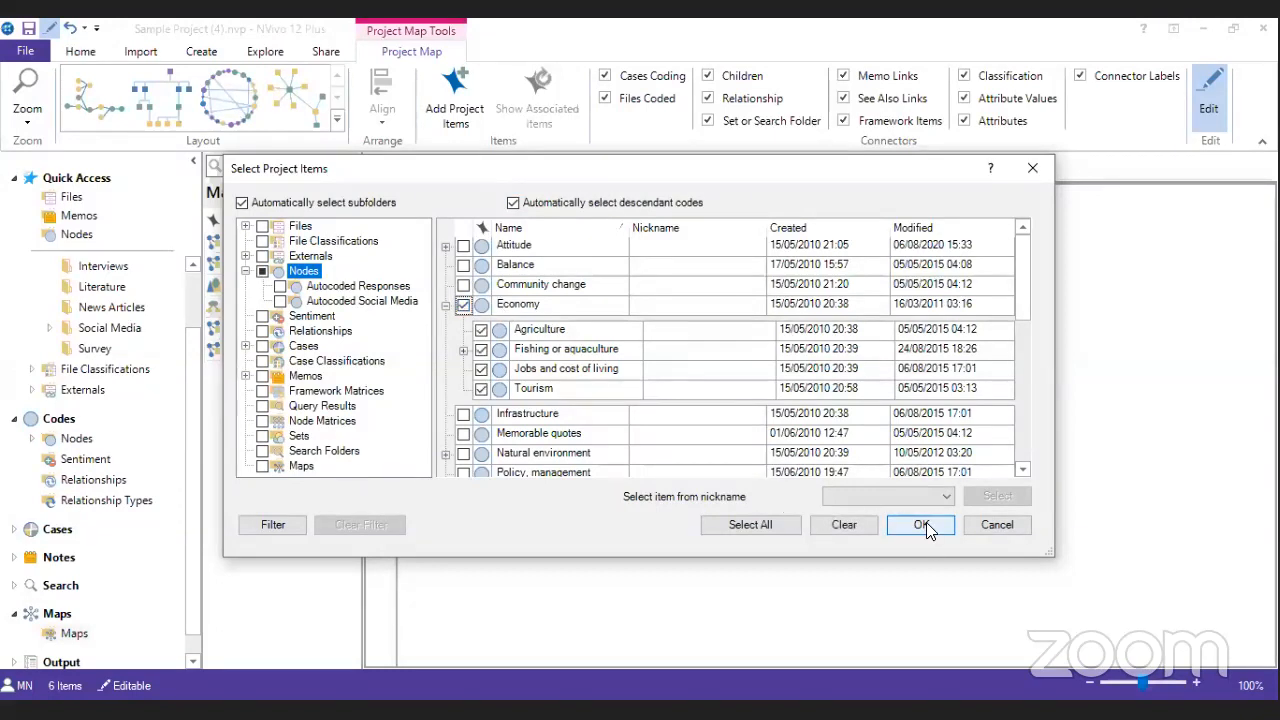
{"action": "left_click", "coordinate": [926, 523]}
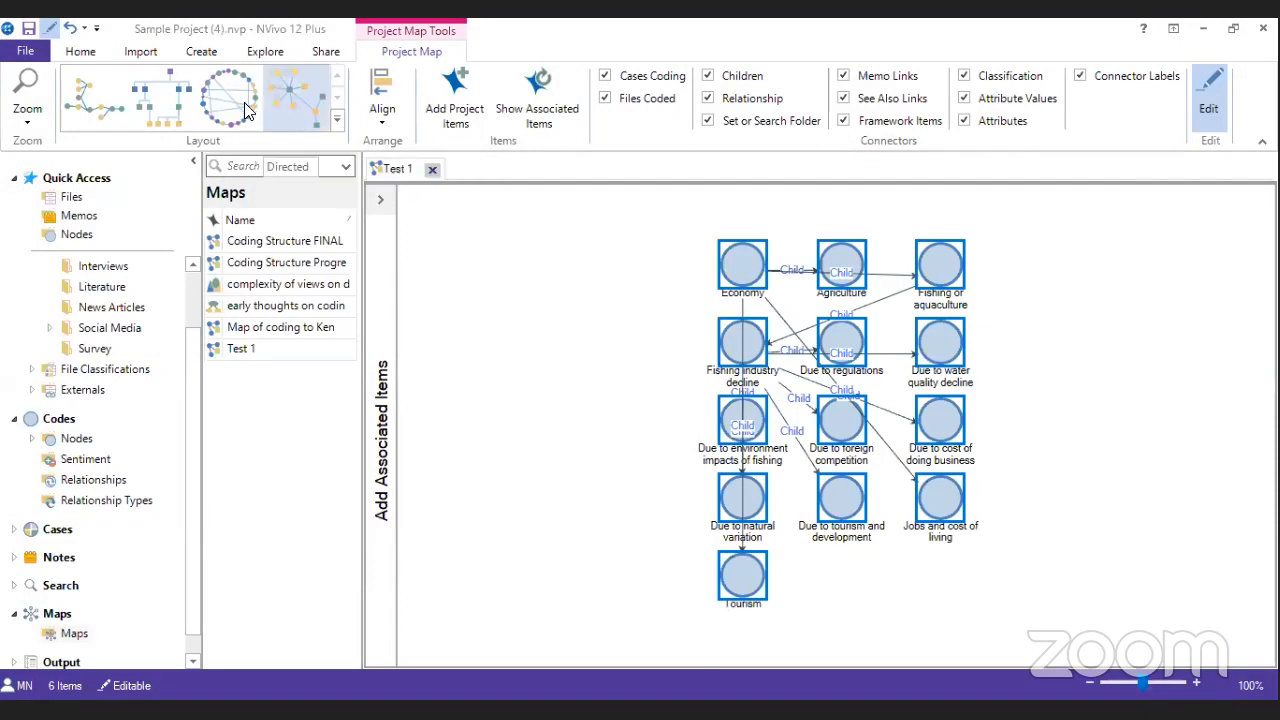
- Apply the Directed layout, move the Economy and Jobs and cost of living nodes clear of the fishing codes, and close the map
{"action": "left_click", "coordinate": [310, 100]}
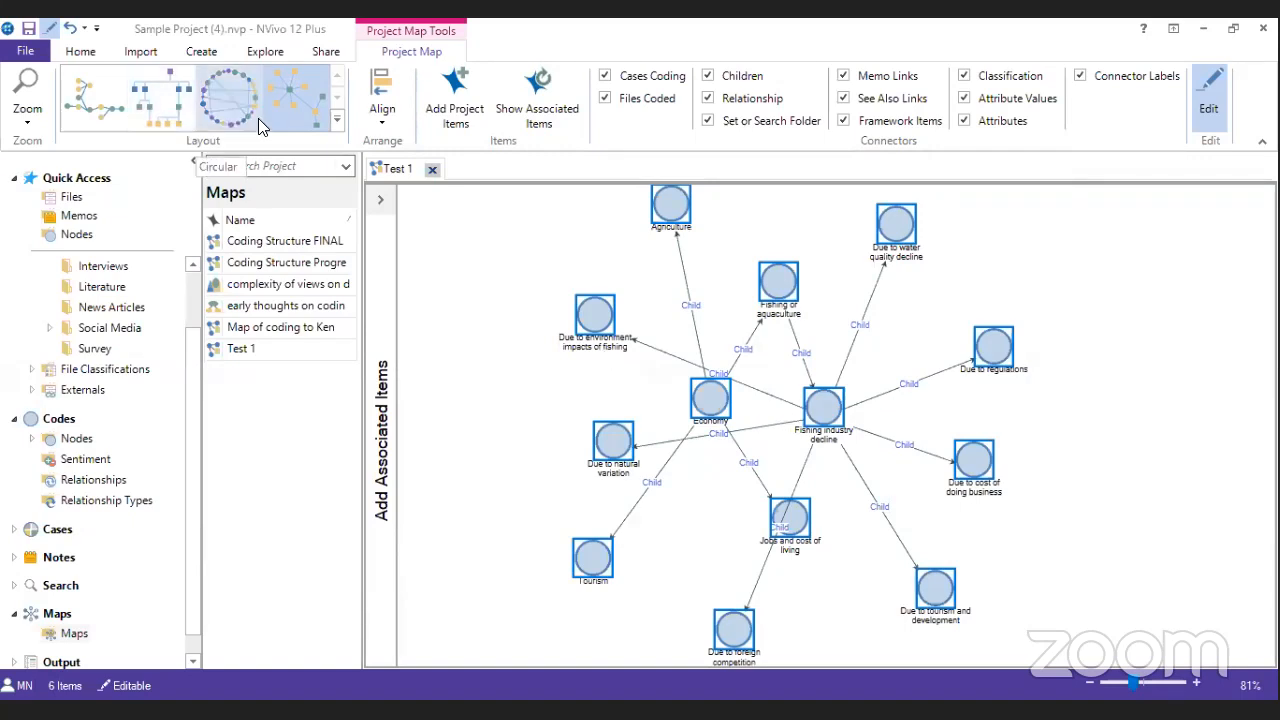
{"action": "left_click", "coordinate": [466, 340]}
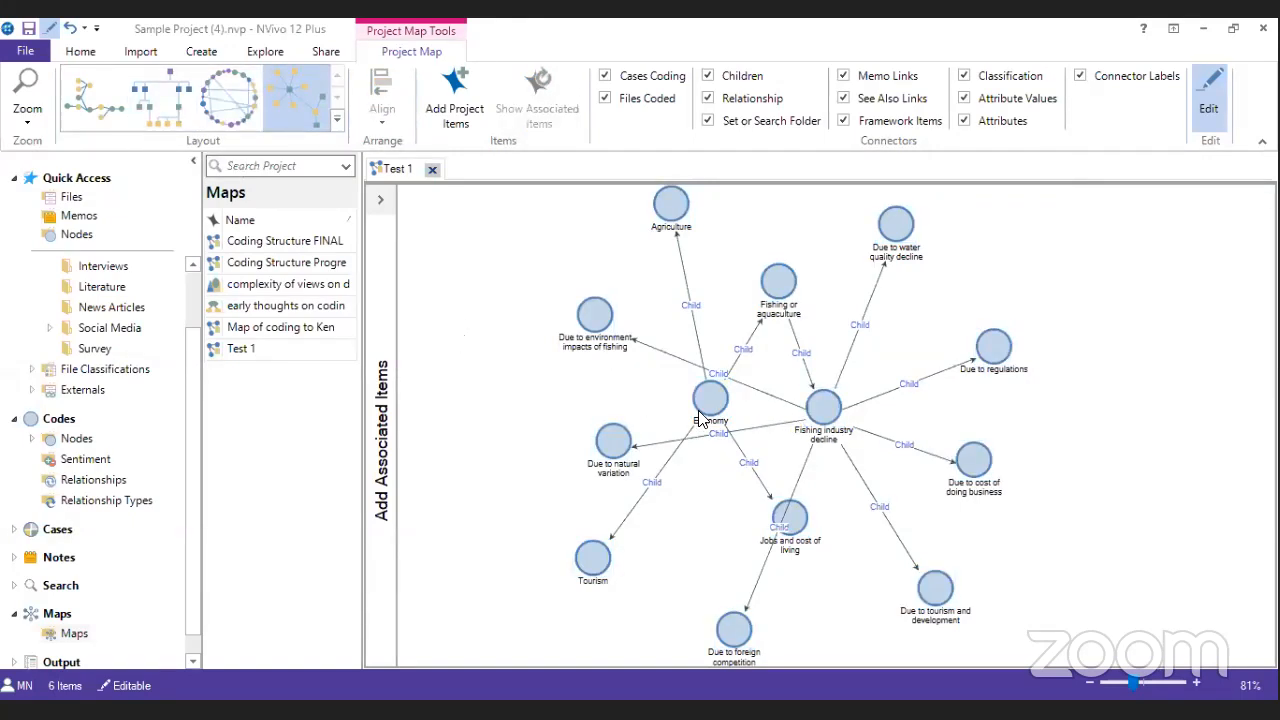
{"action": "left_click_drag", "start_coordinate": [697, 421], "coordinate": [444, 292]}
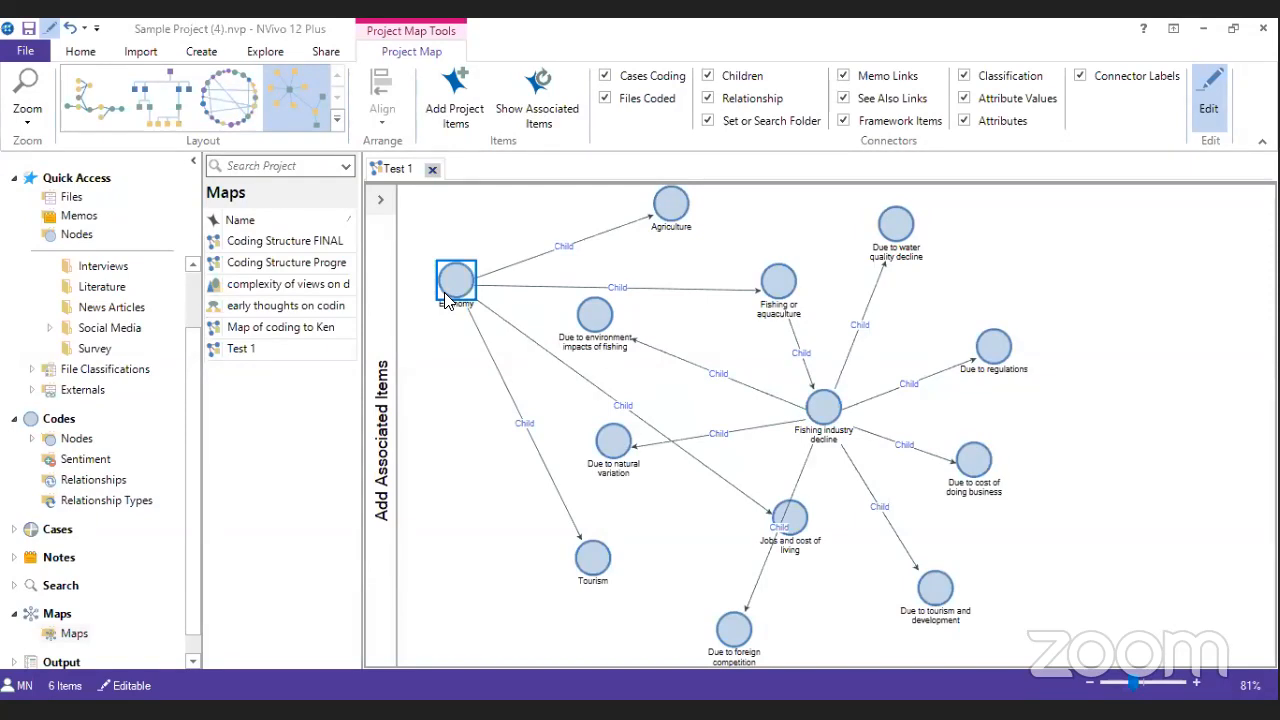
{"action": "left_click_drag", "start_coordinate": [789, 526], "coordinate": [477, 507]}
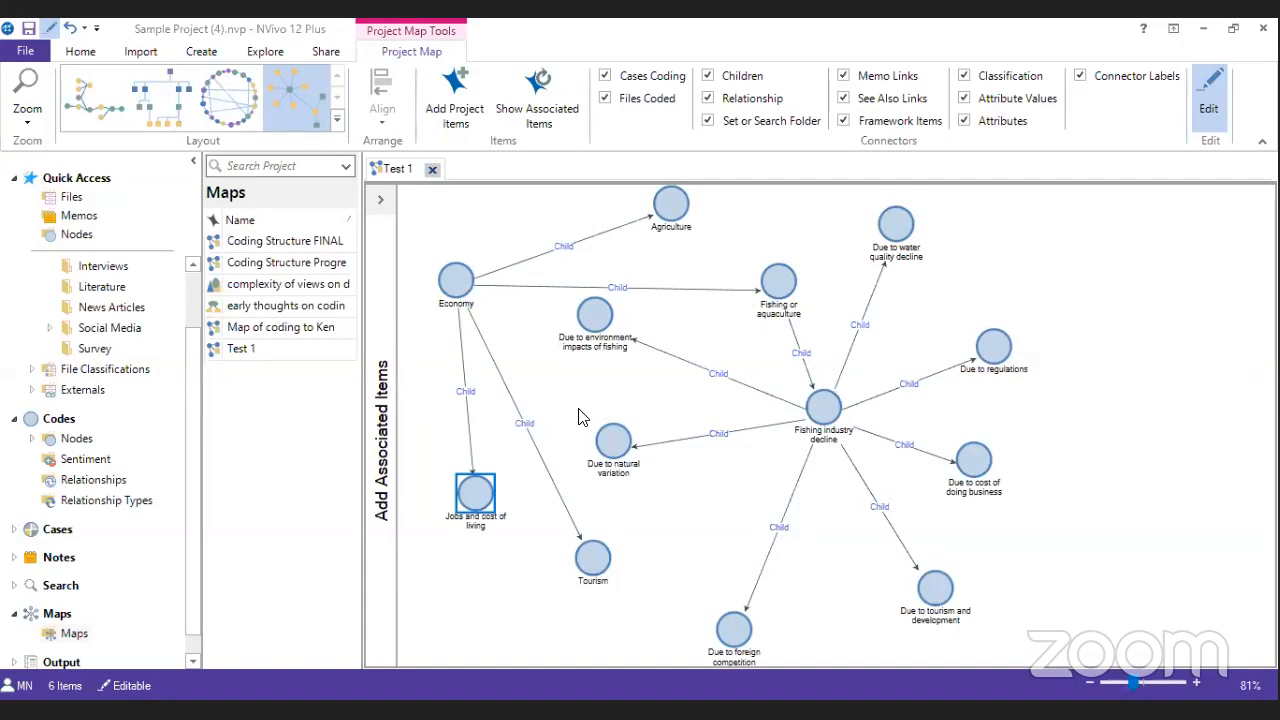
{"action": "left_click", "coordinate": [432, 168]}
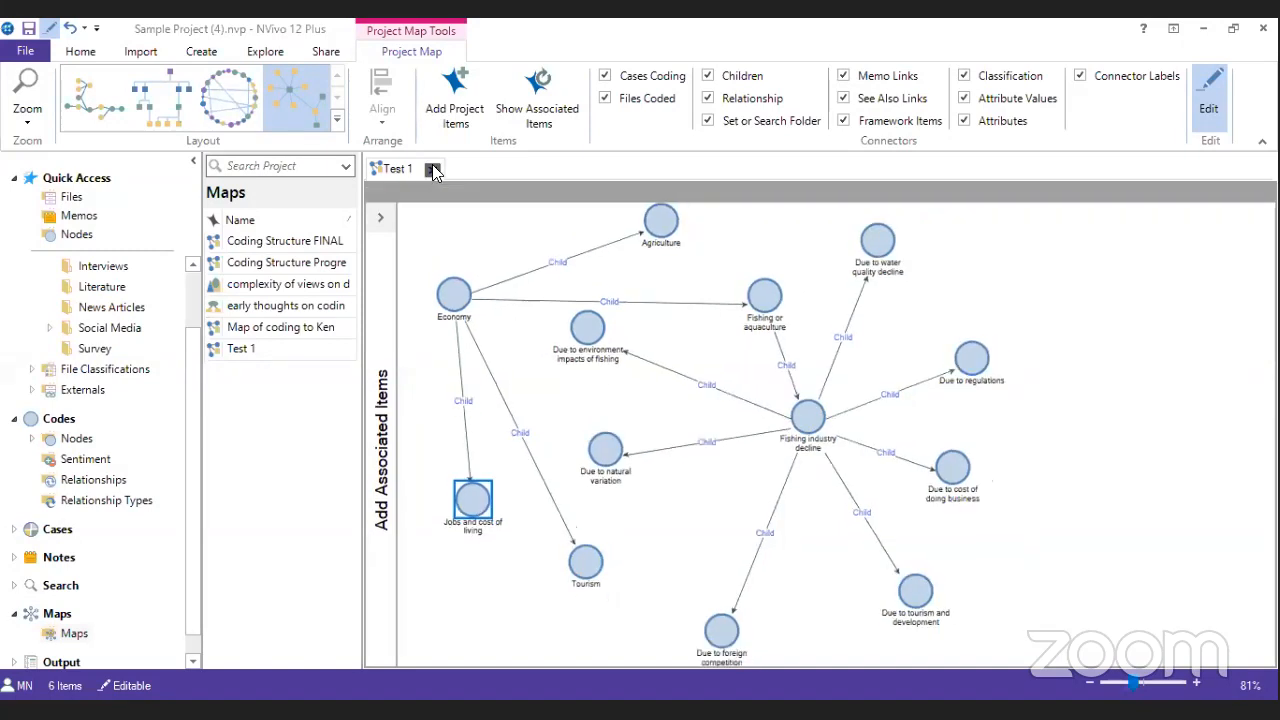
- Start a Word Frequency query and limit its search to the first, third, fourth and seventh files in the Interviews folder
{"action": "left_click", "coordinate": [264, 53]}
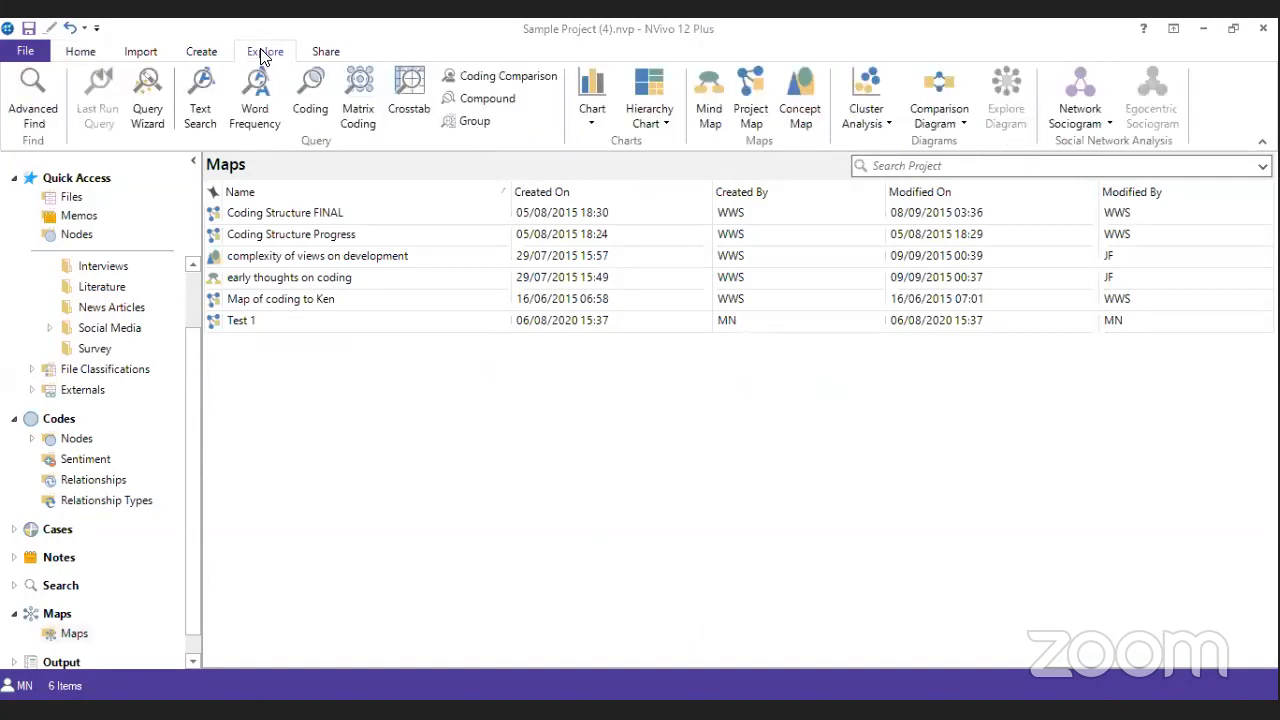
{"action": "left_click", "coordinate": [252, 118]}
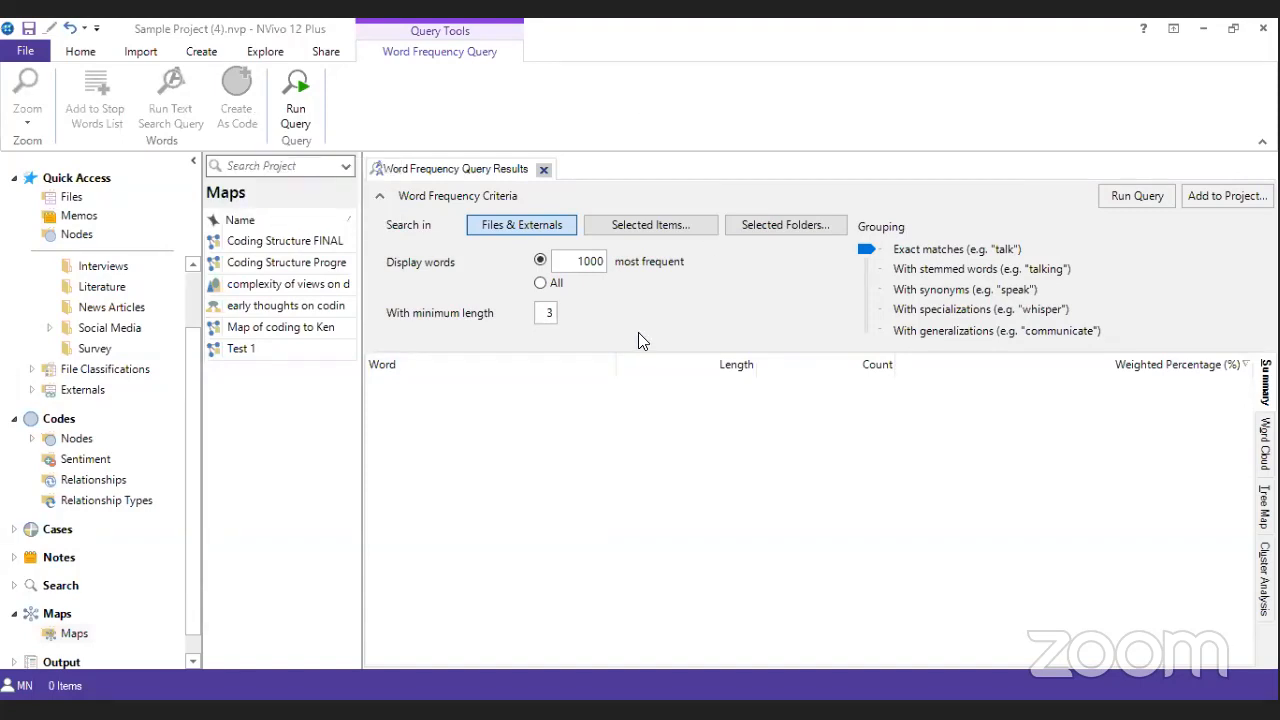
{"action": "left_click", "coordinate": [644, 228]}
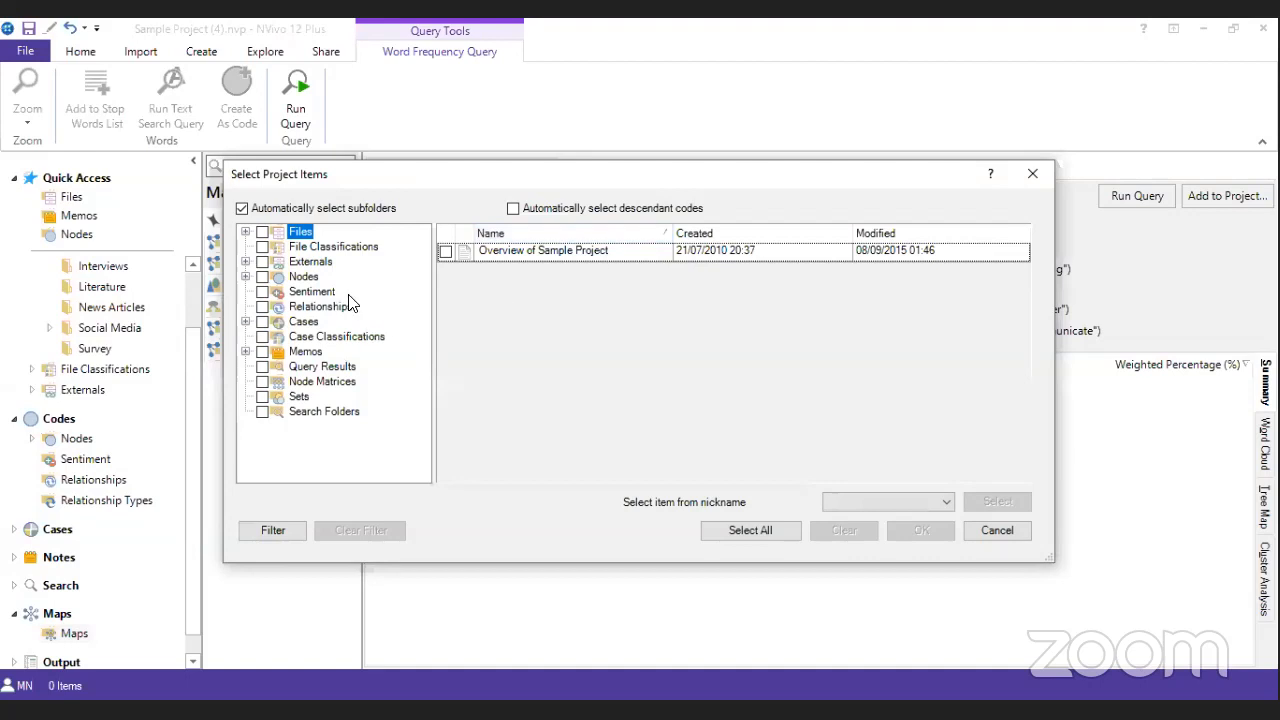
{"action": "left_click", "coordinate": [245, 232]}
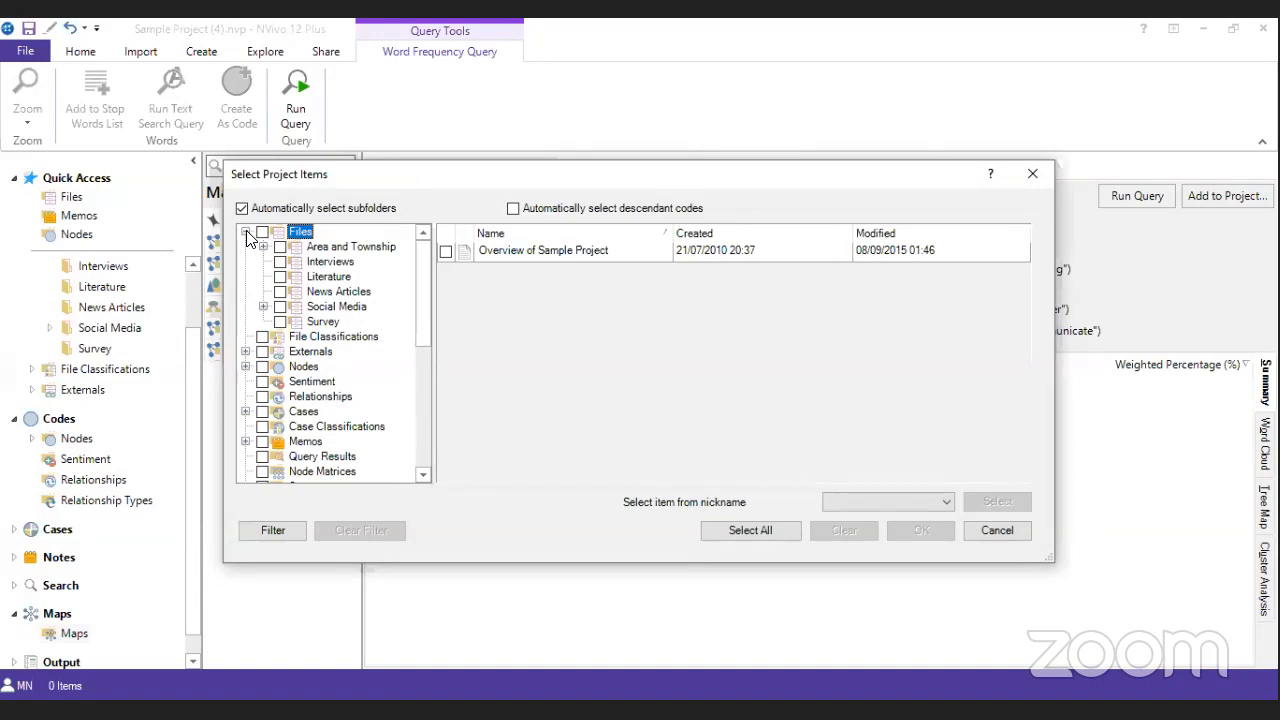
{"action": "left_click", "coordinate": [330, 261]}
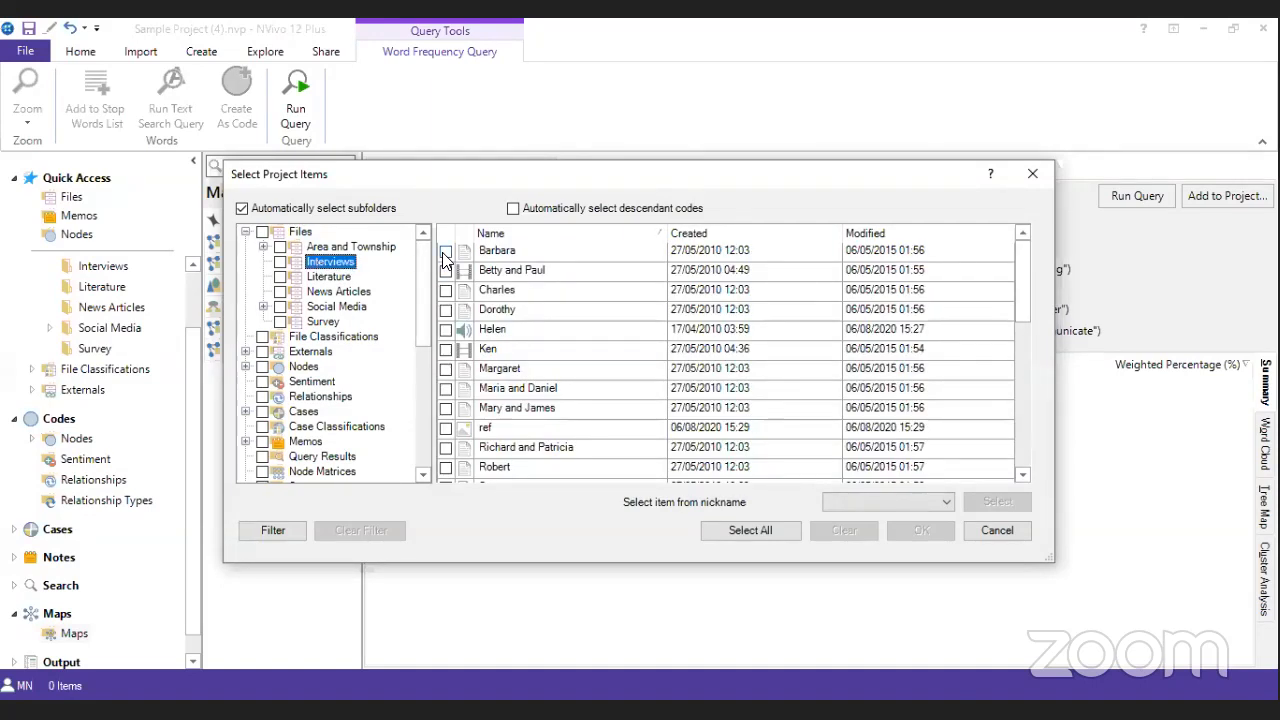
{"action": "left_click", "coordinate": [445, 251]}
{"action": "left_click", "coordinate": [446, 290]}
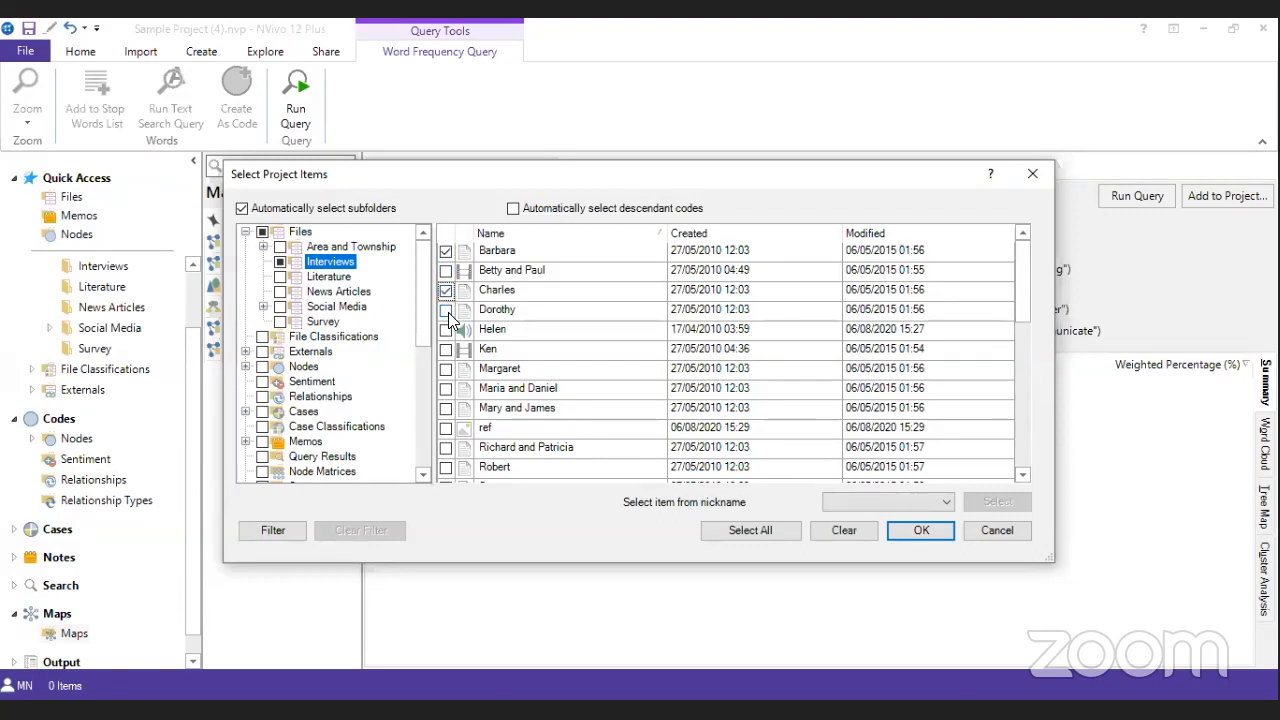
{"action": "left_click", "coordinate": [446, 310]}
{"action": "left_click", "coordinate": [446, 369]}
{"action": "left_click", "coordinate": [924, 536]}
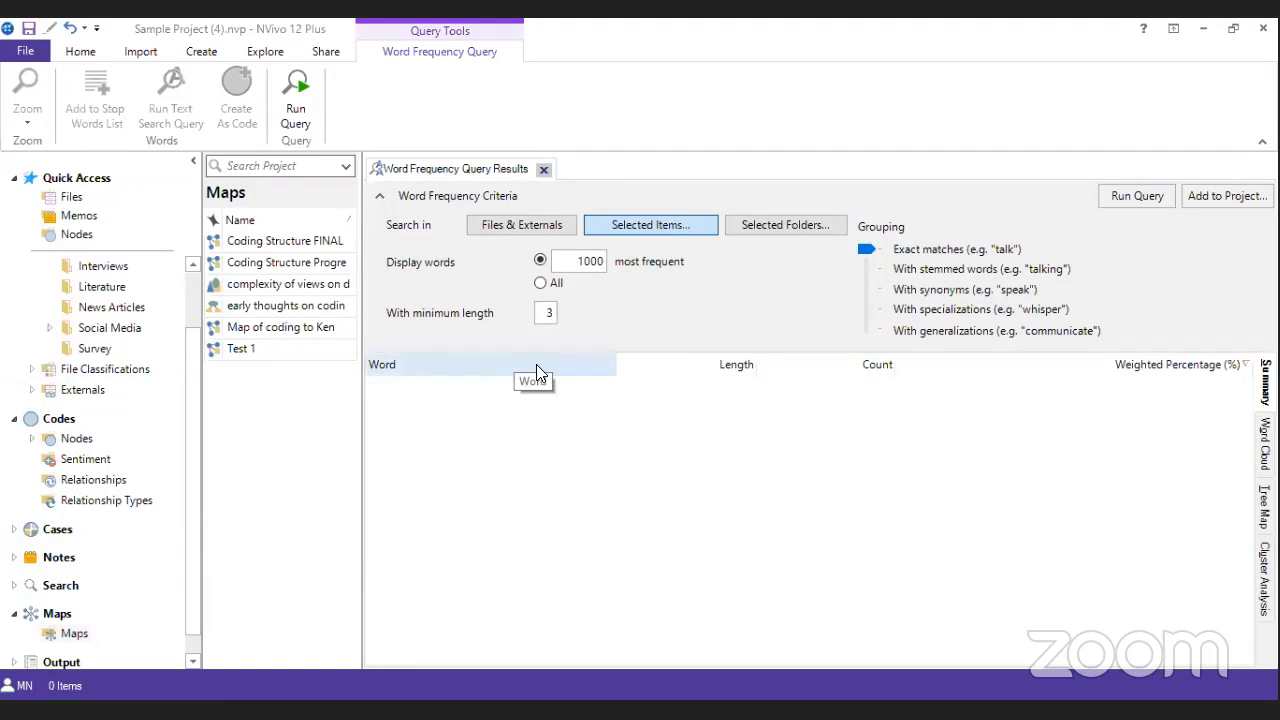
- Run the word frequency query with a minimum word length of 7 and examine the results as a word cloud
{"action": "left_click", "coordinate": [547, 314]}
{"action": "key", "text": "BackSpace"}
{"action": "type", "text": "3"}
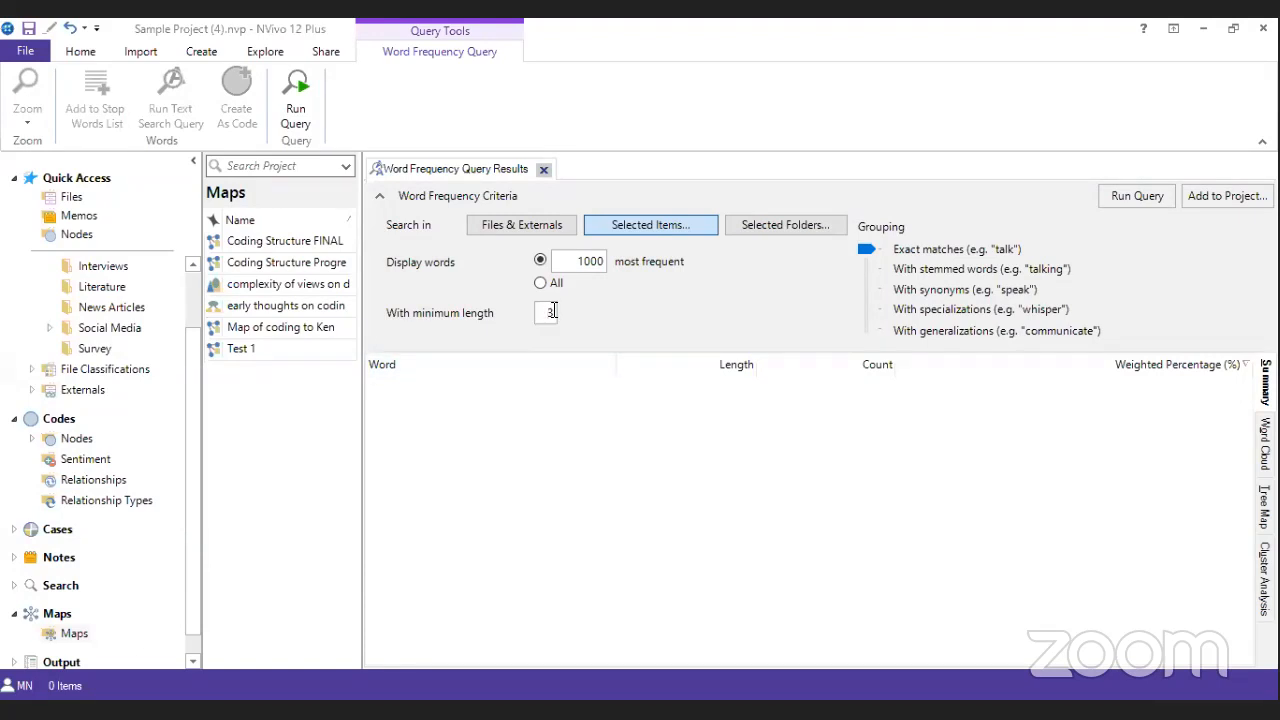
{"action": "key", "text": "BackSpace"}
{"action": "type", "text": "6"}
{"action": "key", "text": "BackSpace"}
{"action": "left_click", "coordinate": [1116, 203]}
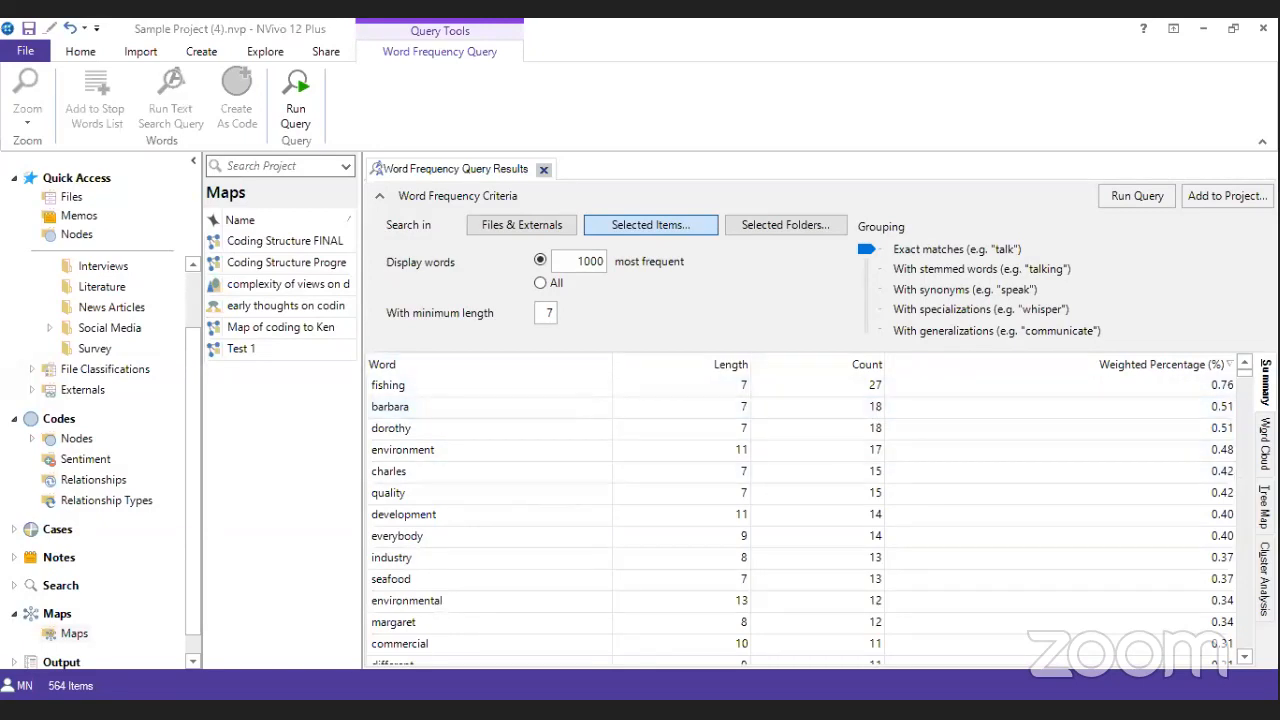
{"action": "left_click", "coordinate": [1265, 444]}
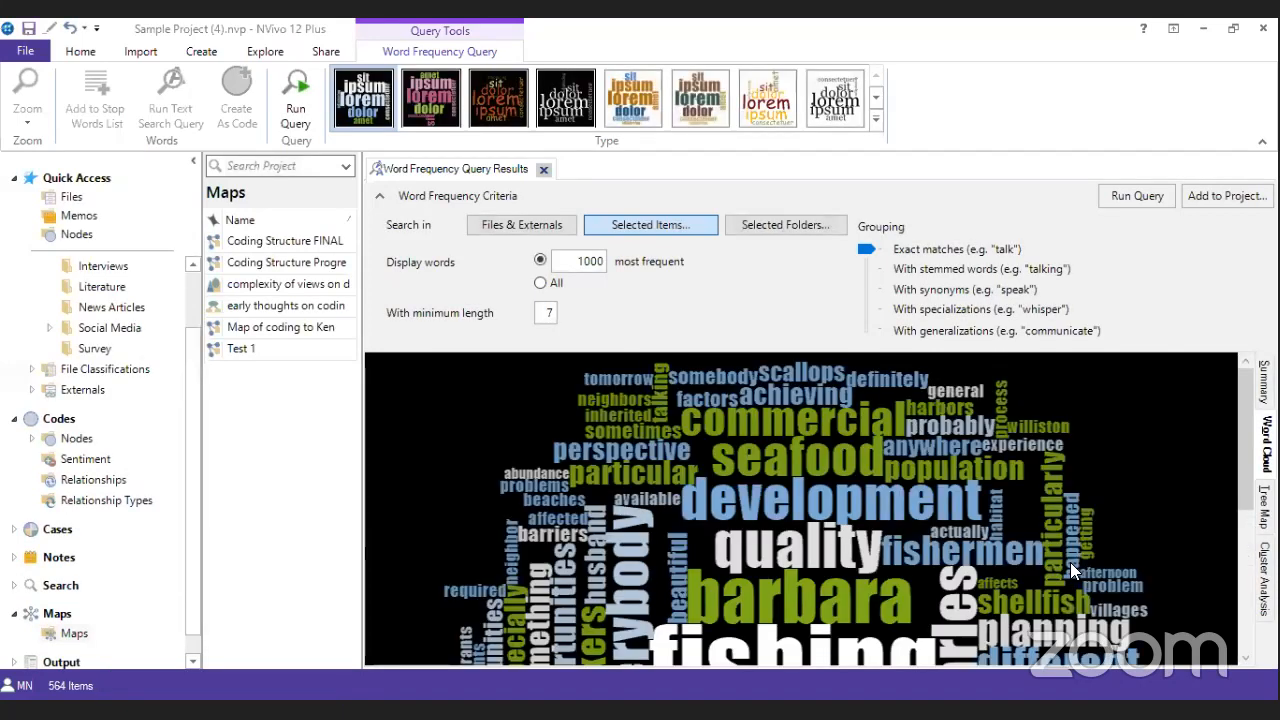
{"action": "scroll", "coordinate": [980, 416], "scroll_direction": "down", "scroll_amount": 5}
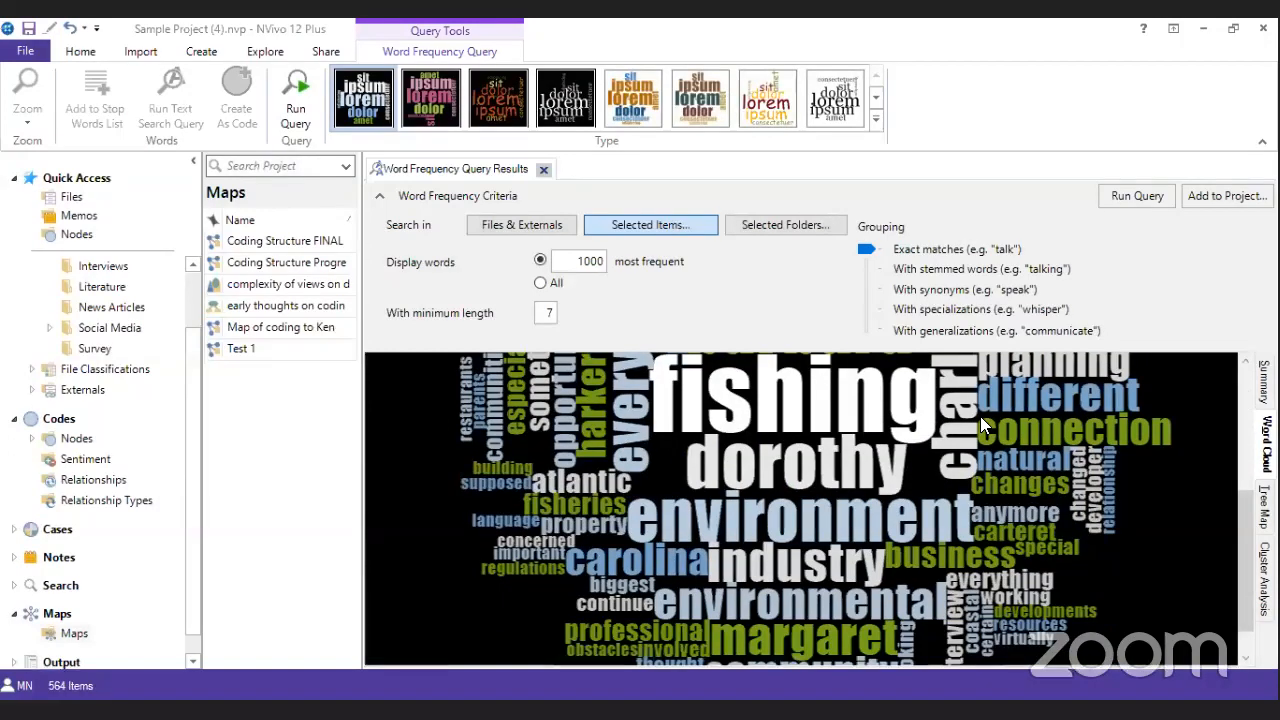
- Examine the word cloud around its largest words and display the word frequency results as a tree map
{"action": "scroll", "coordinate": [980, 416], "scroll_direction": "up", "scroll_amount": 3}
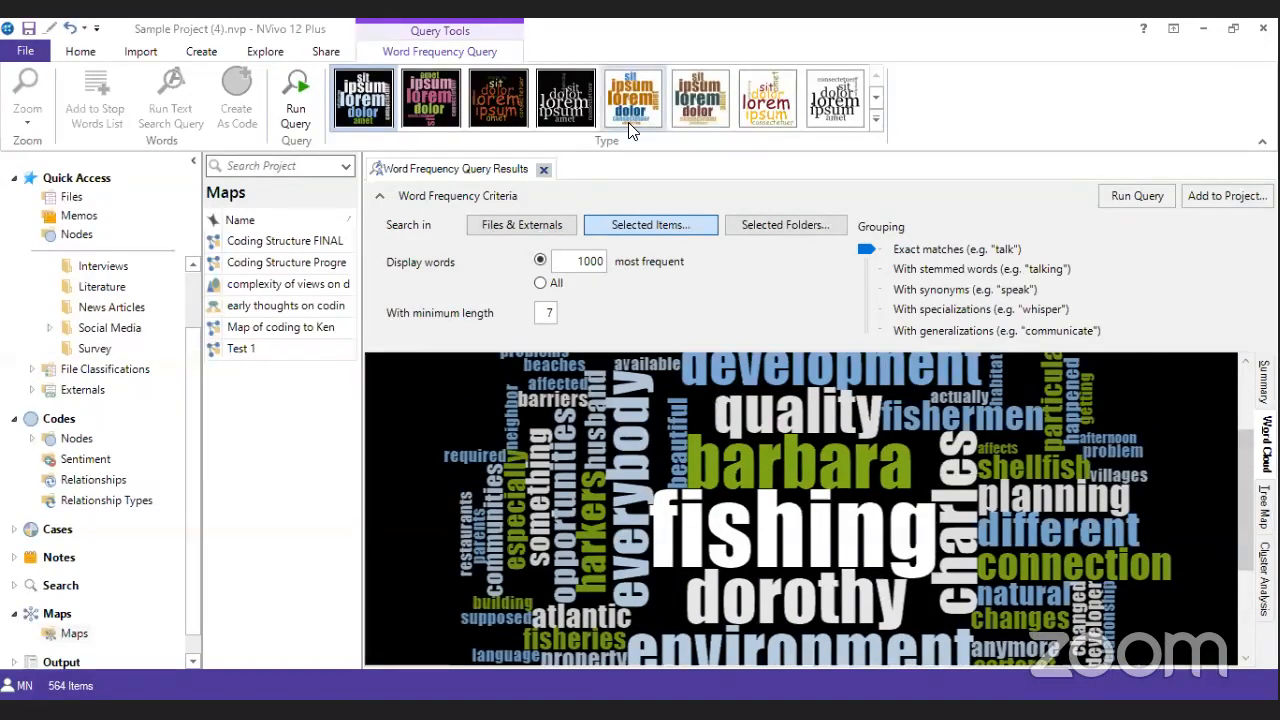
{"action": "scroll", "coordinate": [895, 497], "scroll_direction": "down", "scroll_amount": 2}
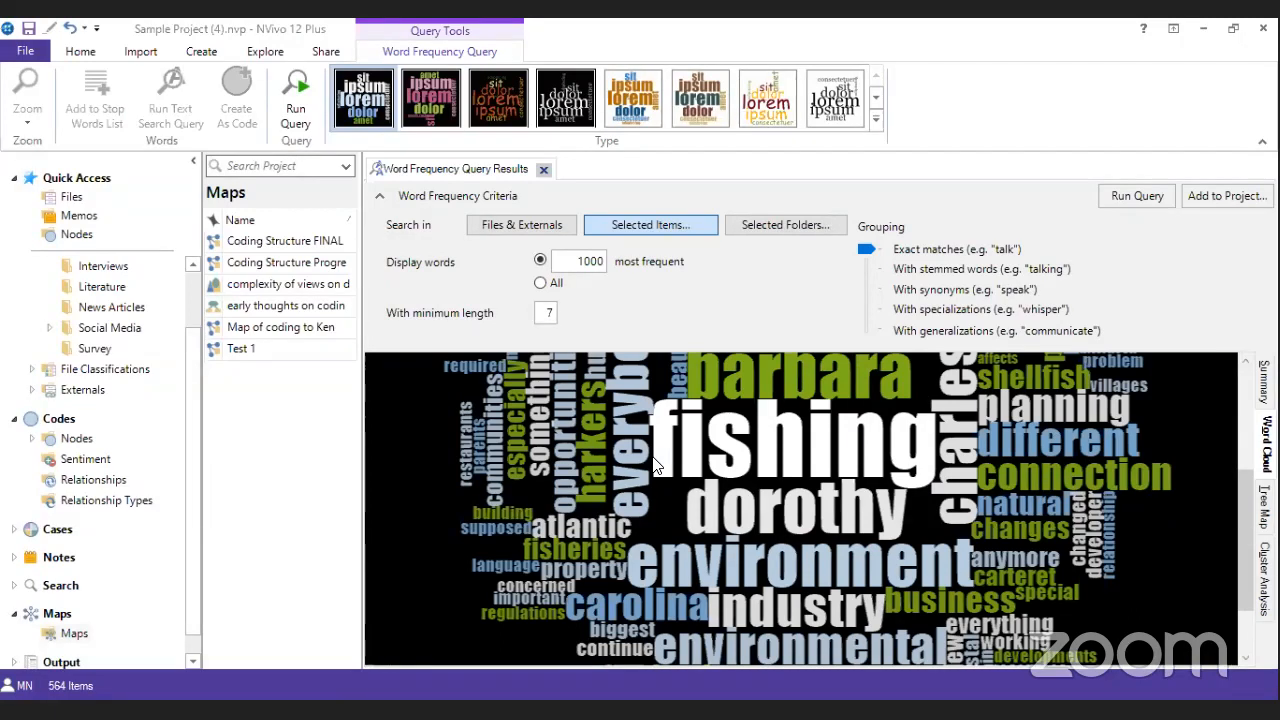
{"action": "left_click", "coordinate": [1264, 505]}
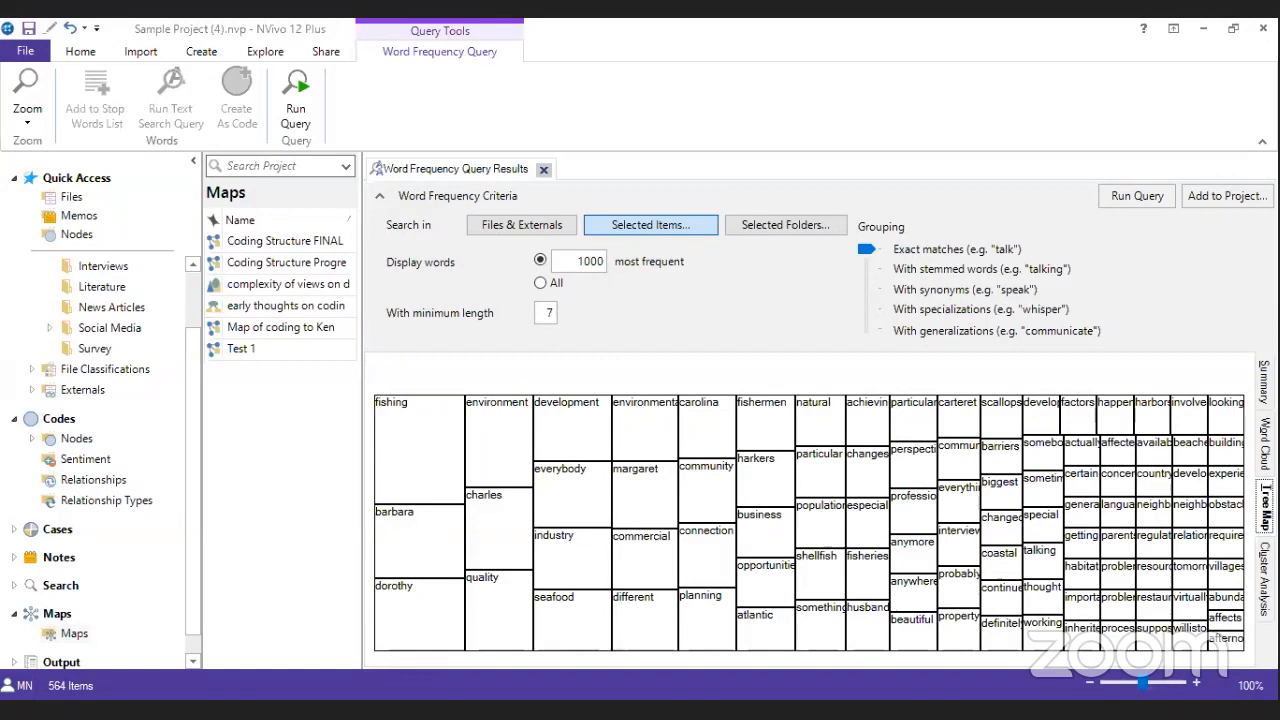
- Examine the word clusters in the cluster analysis dendrogram, enlarged to readable size, and close the word frequency results
{"action": "left_click", "coordinate": [1264, 580]}
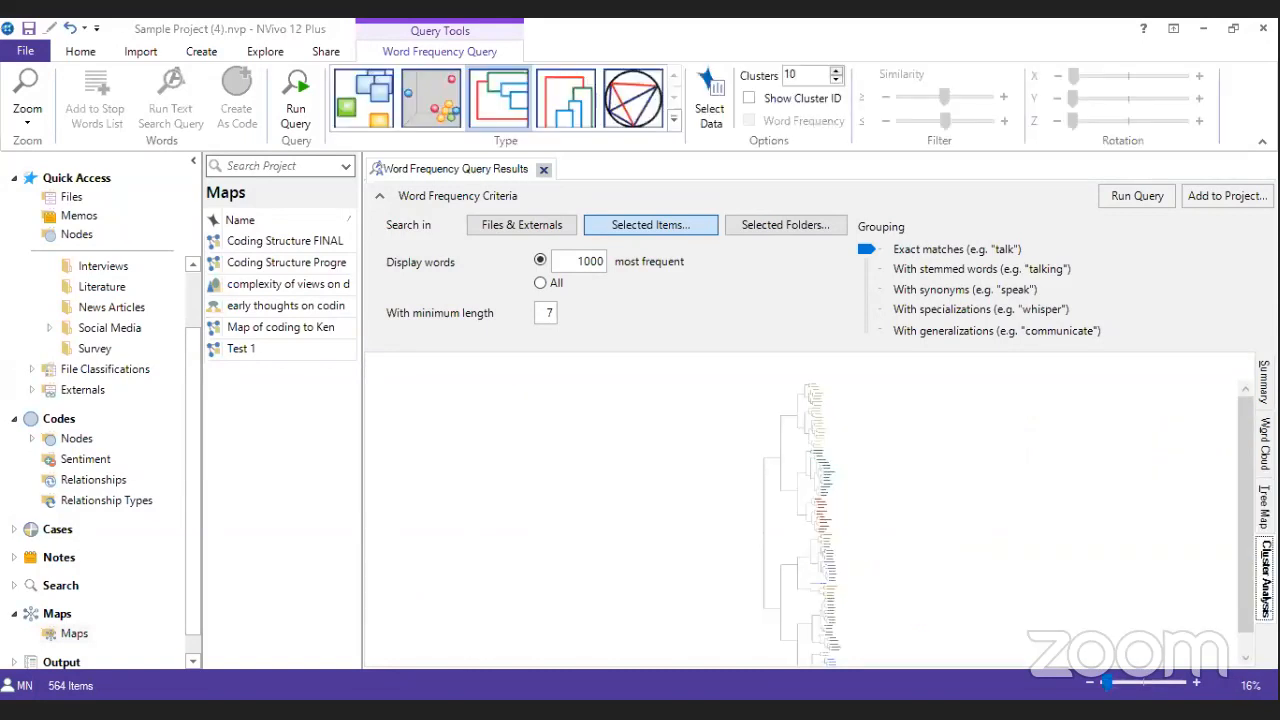
{"action": "left_click", "coordinate": [1197, 682]}
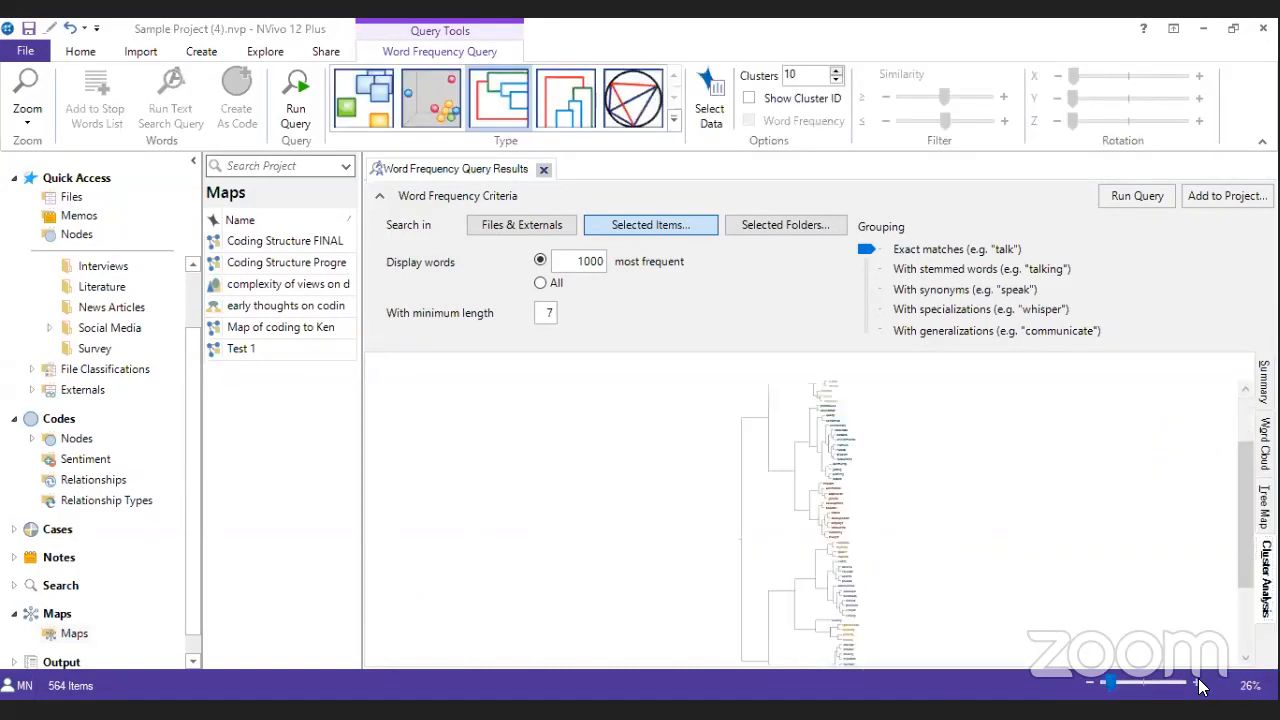
{"action": "left_click", "coordinate": [1197, 682]}
{"action": "left_click", "coordinate": [1197, 682]}
{"action": "left_click", "coordinate": [1197, 682]}
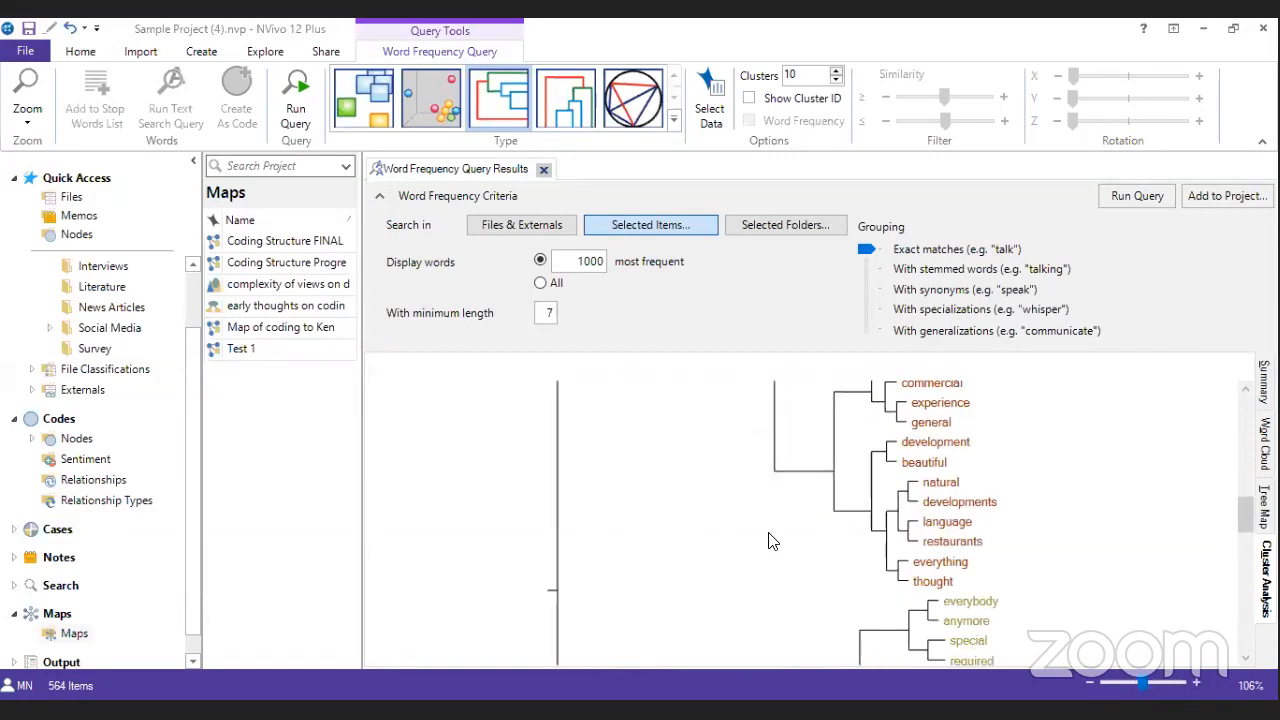
{"action": "scroll", "coordinate": [769, 541], "scroll_direction": "up", "scroll_amount": 10}
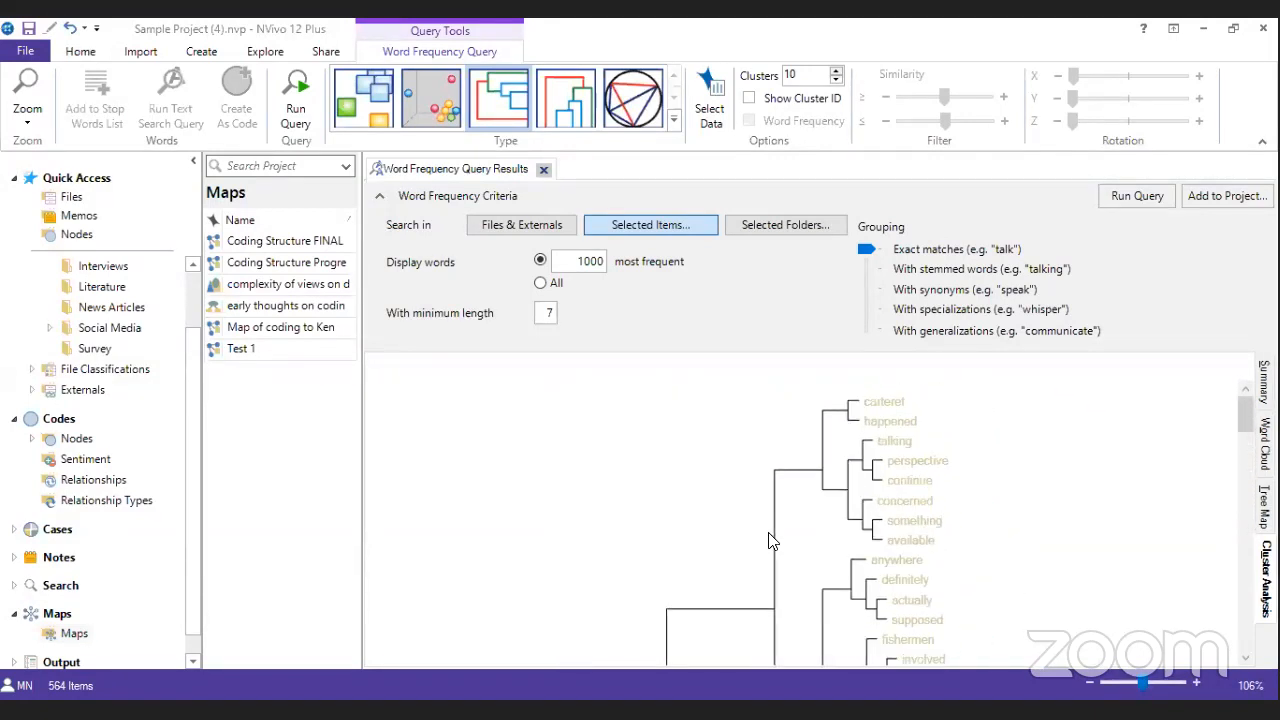
{"action": "scroll", "coordinate": [769, 541], "scroll_direction": "down", "scroll_amount": 10}
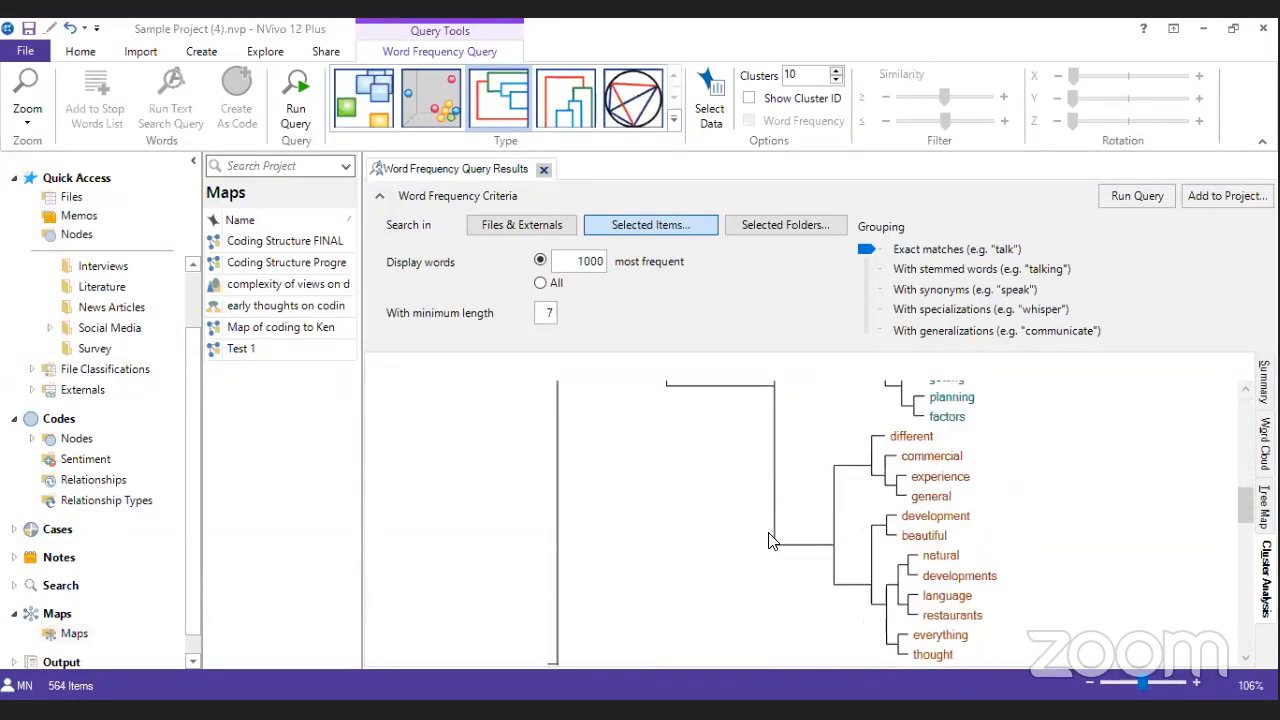
{"action": "scroll", "coordinate": [769, 541], "scroll_direction": "down", "scroll_amount": 5}
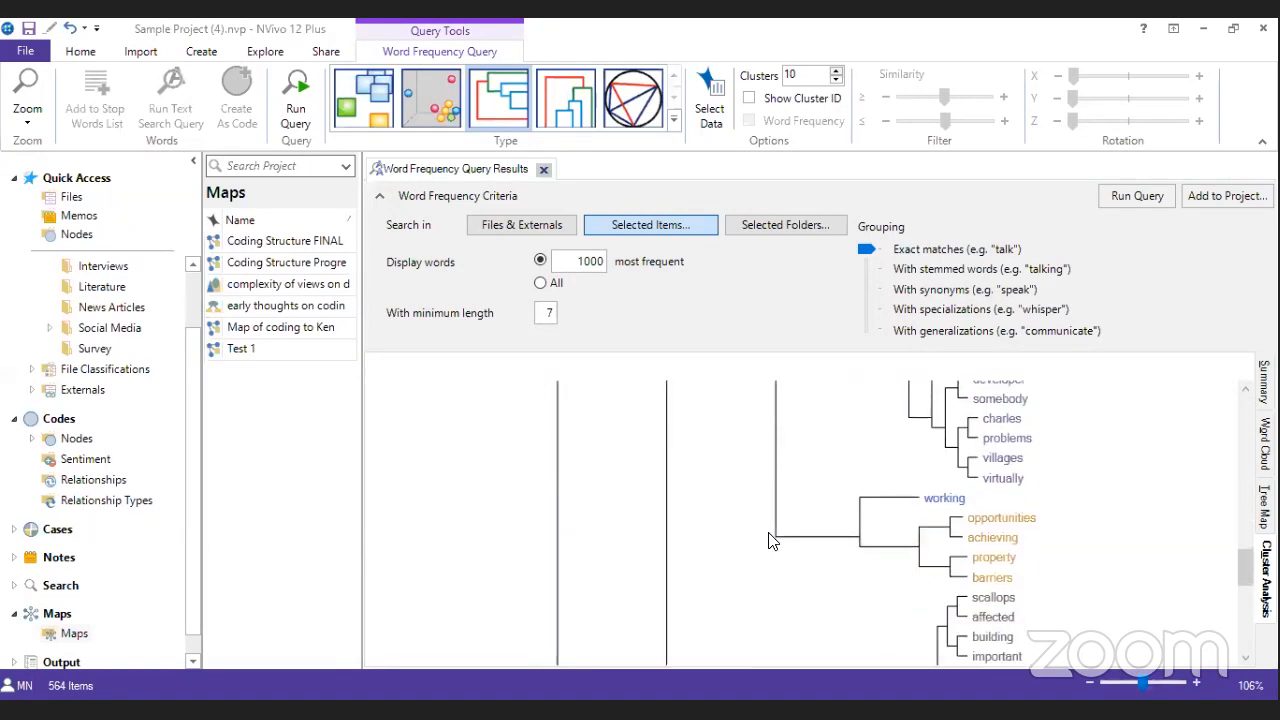
{"action": "scroll", "coordinate": [769, 541], "scroll_direction": "down", "scroll_amount": 6}
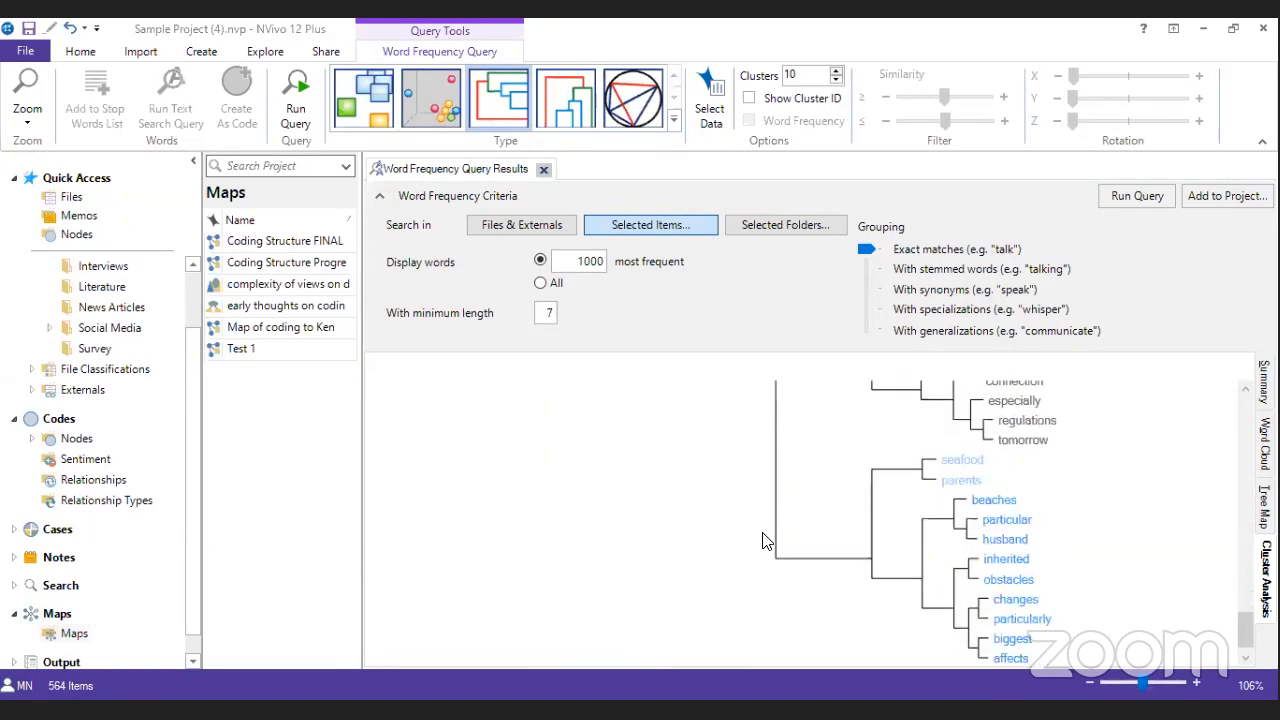
{"action": "left_click", "coordinate": [543, 170]}
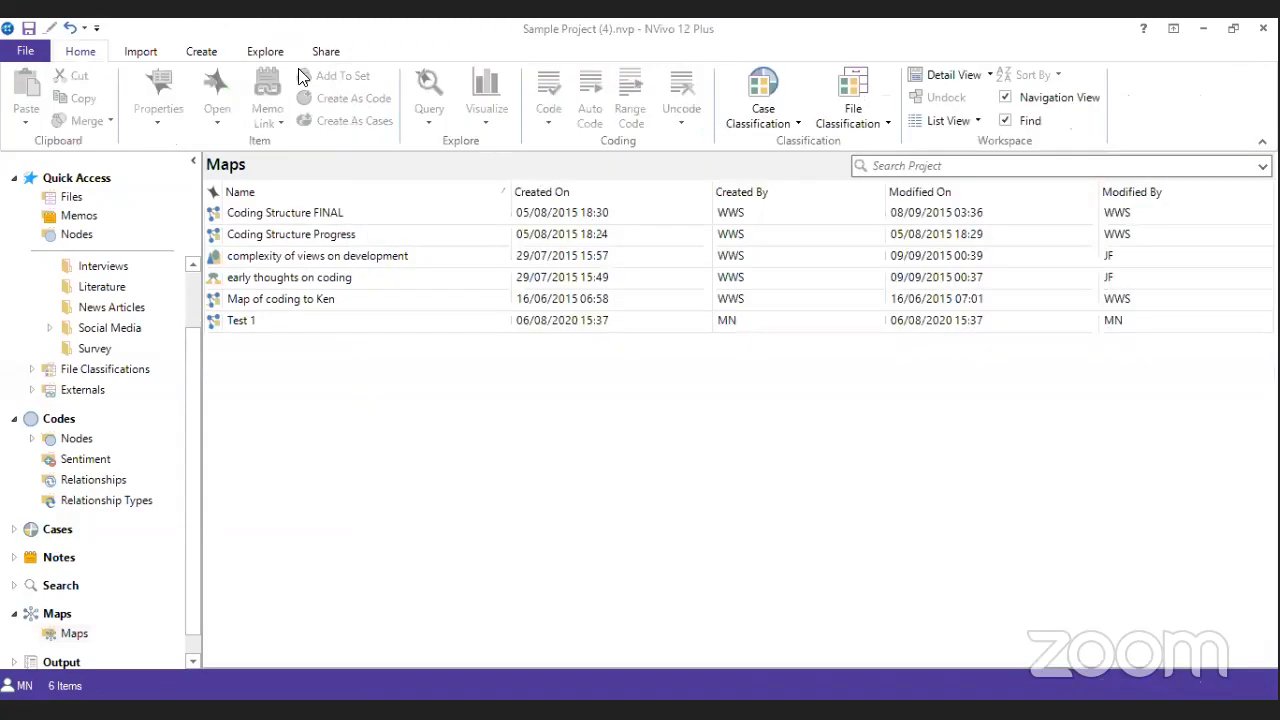
- Start a Text Search query and limit its search to the Interviews folder
{"action": "left_click", "coordinate": [266, 52]}
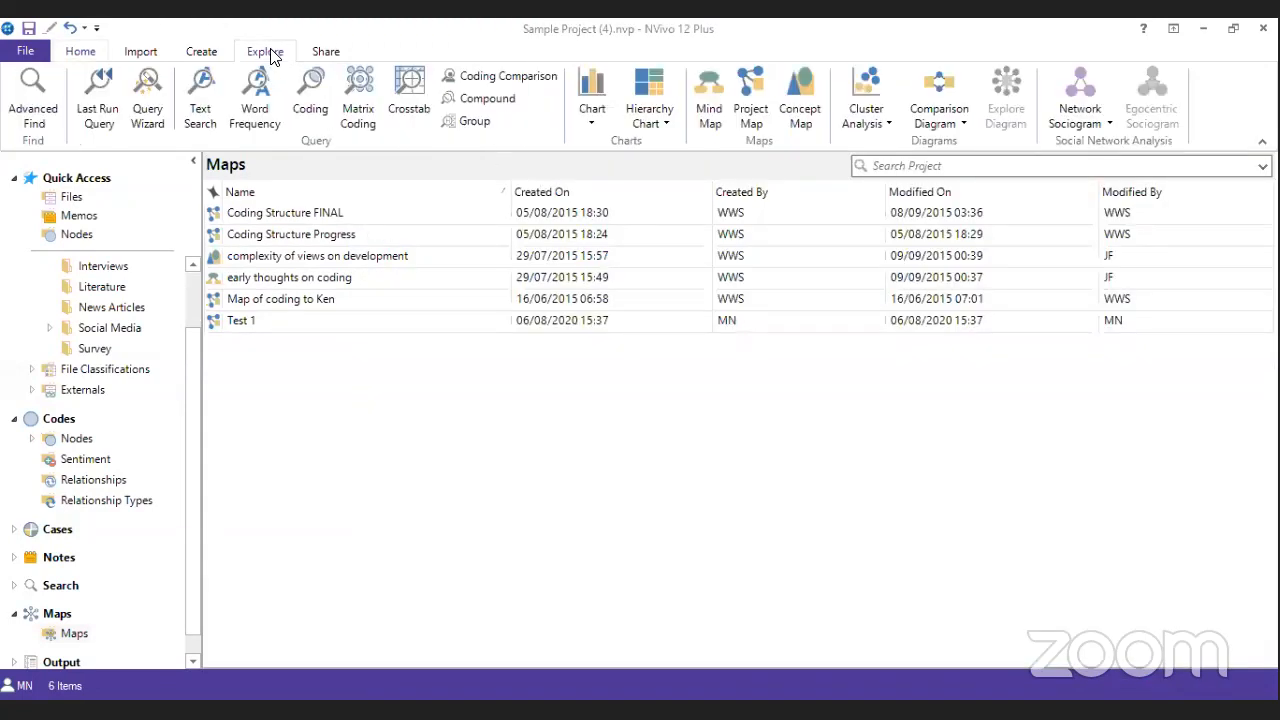
{"action": "left_click", "coordinate": [203, 97]}
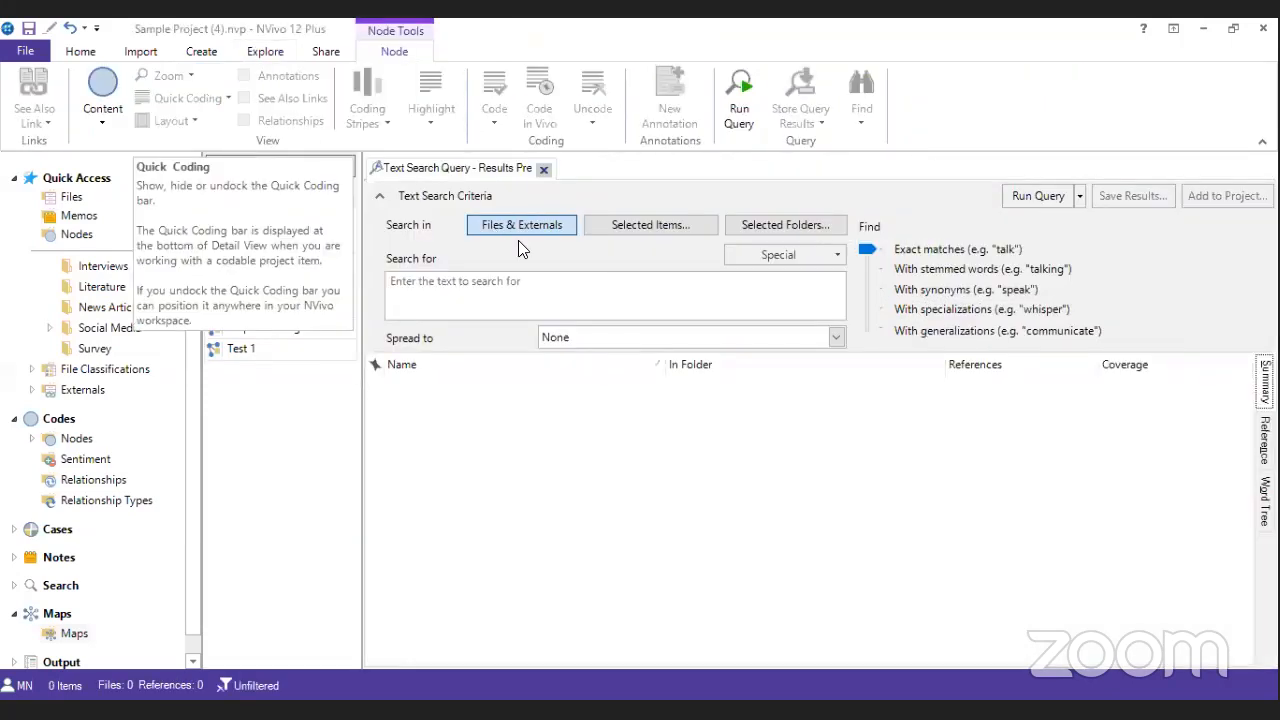
{"action": "left_click", "coordinate": [637, 228]}
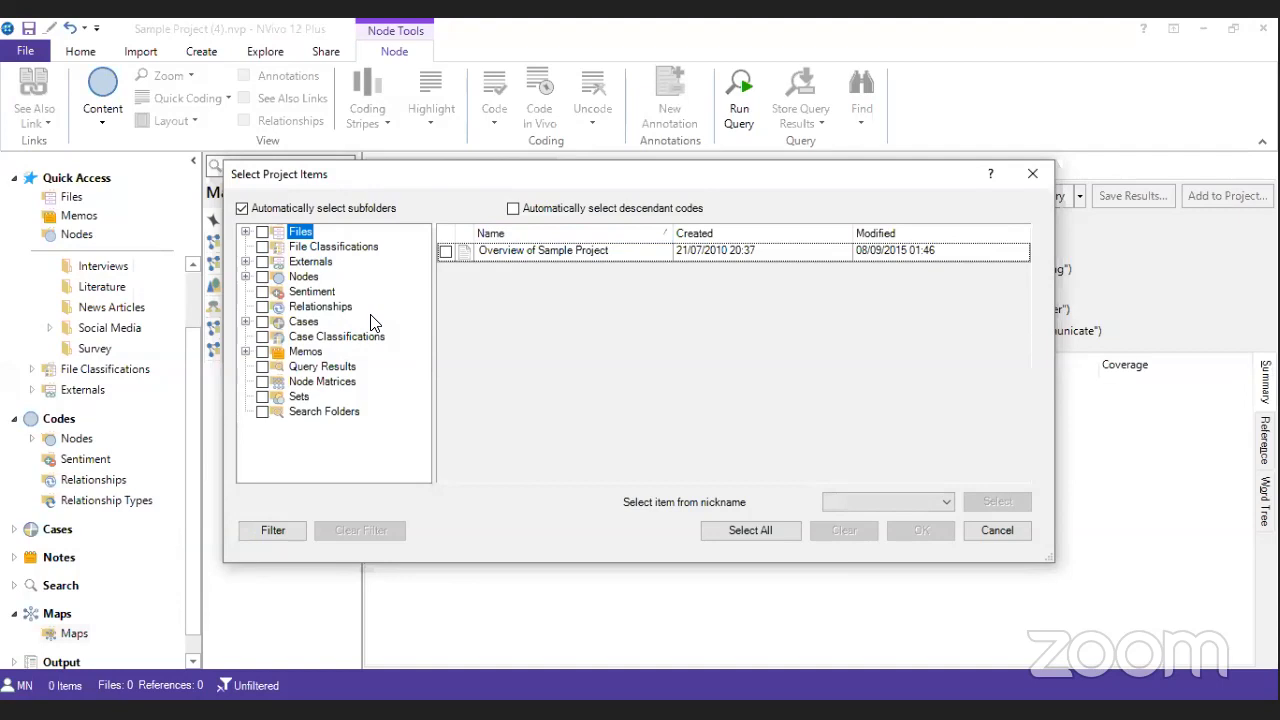
{"action": "left_click", "coordinate": [246, 232]}
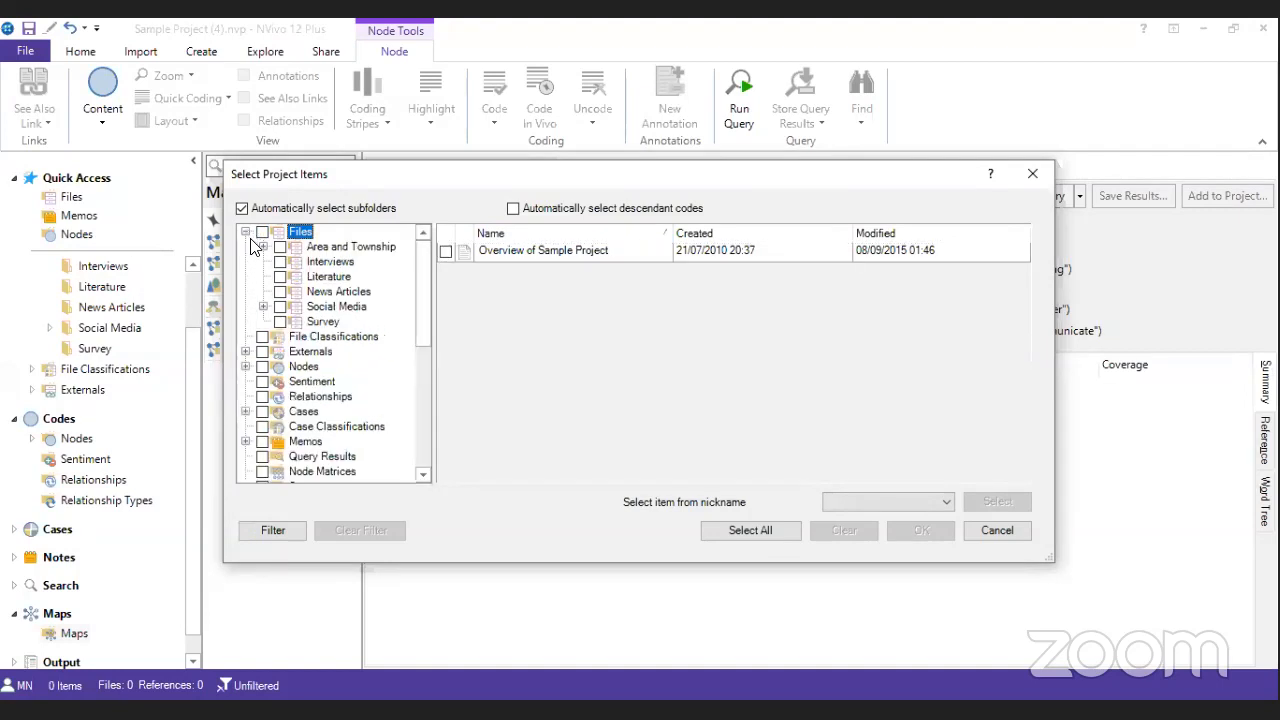
{"action": "left_click", "coordinate": [280, 261]}
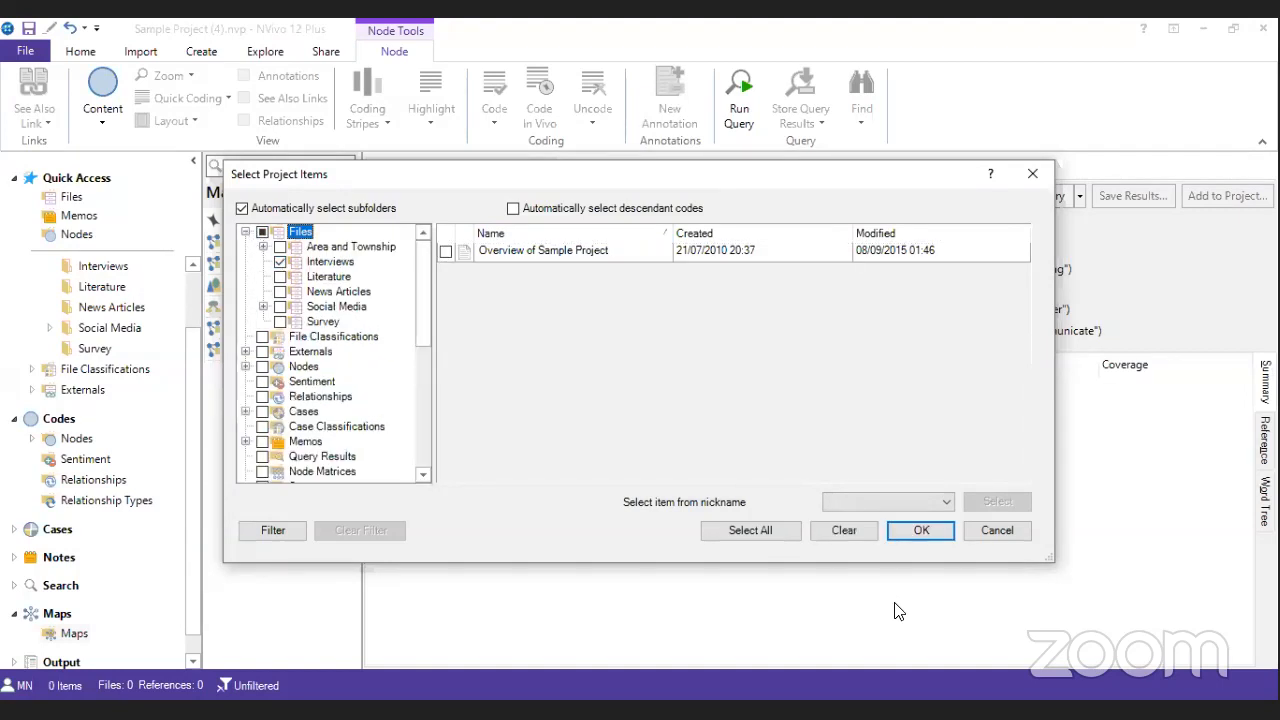
{"action": "left_click", "coordinate": [920, 532]}
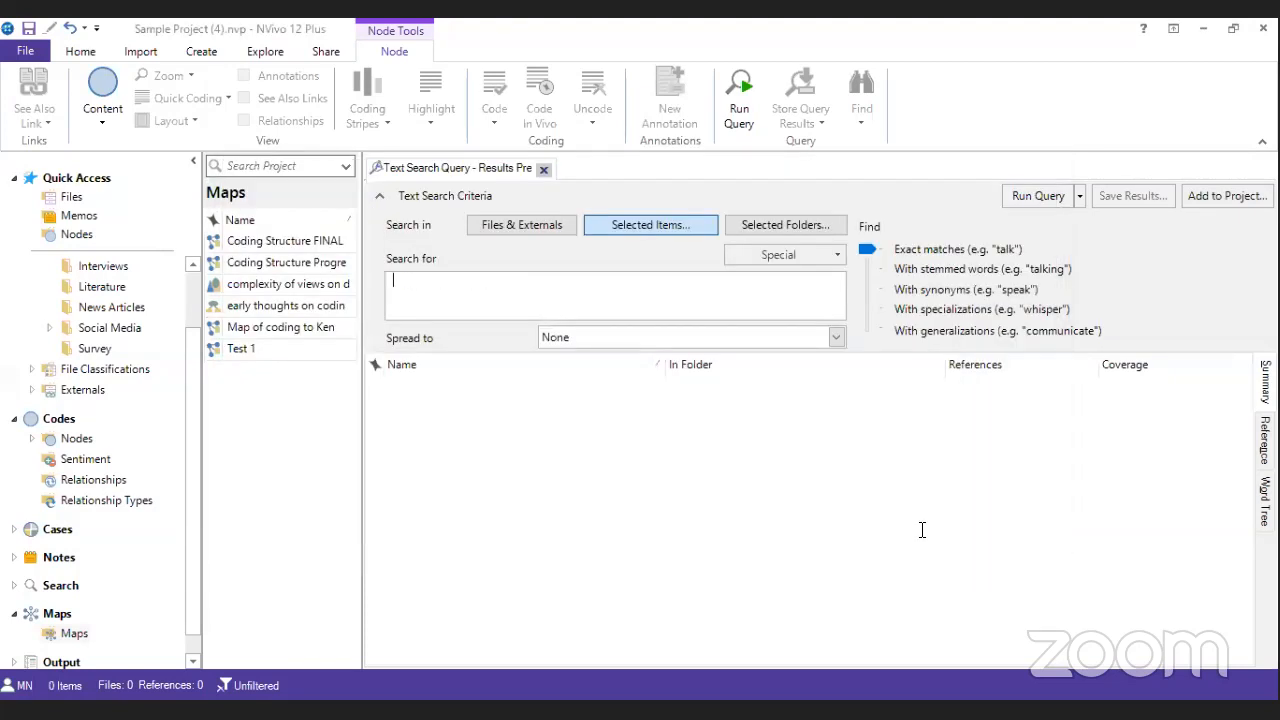
- Run the text search for "Water" with exact matches, review the matching files, and close the results
{"action": "left_click", "coordinate": [616, 306]}
{"action": "type", "text": "Water"}
{"action": "left_click", "coordinate": [1034, 196]}
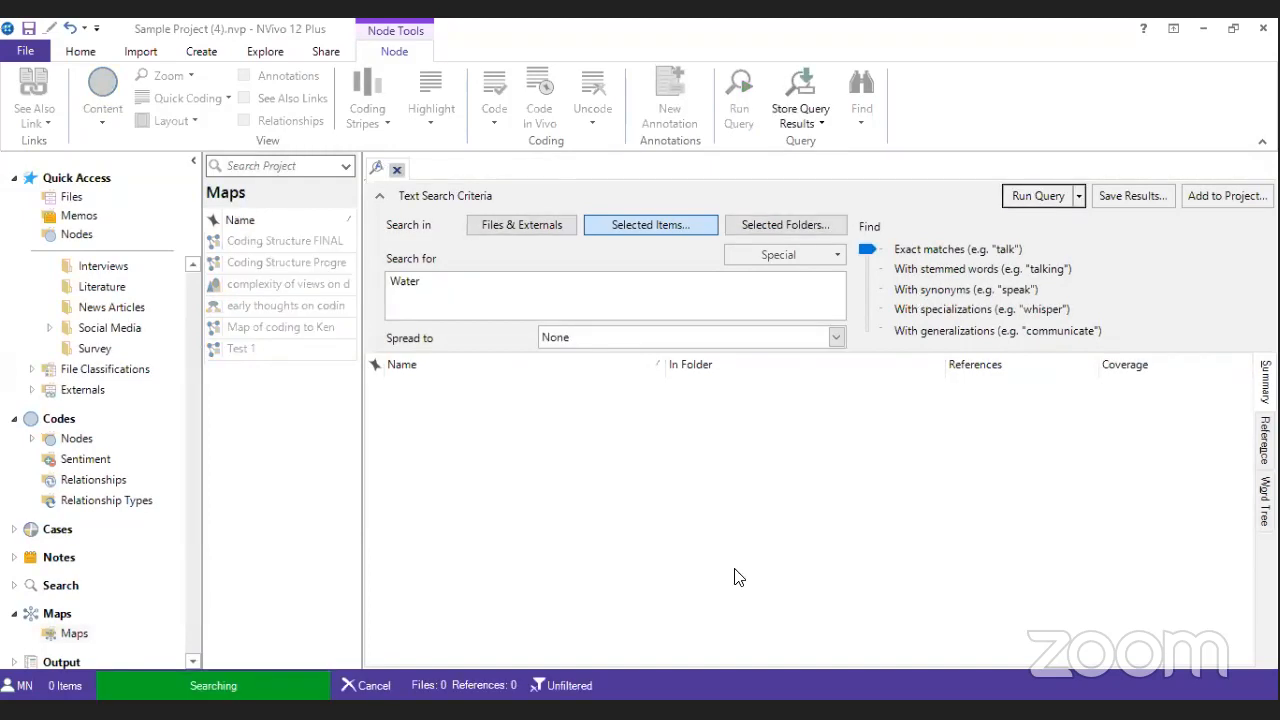
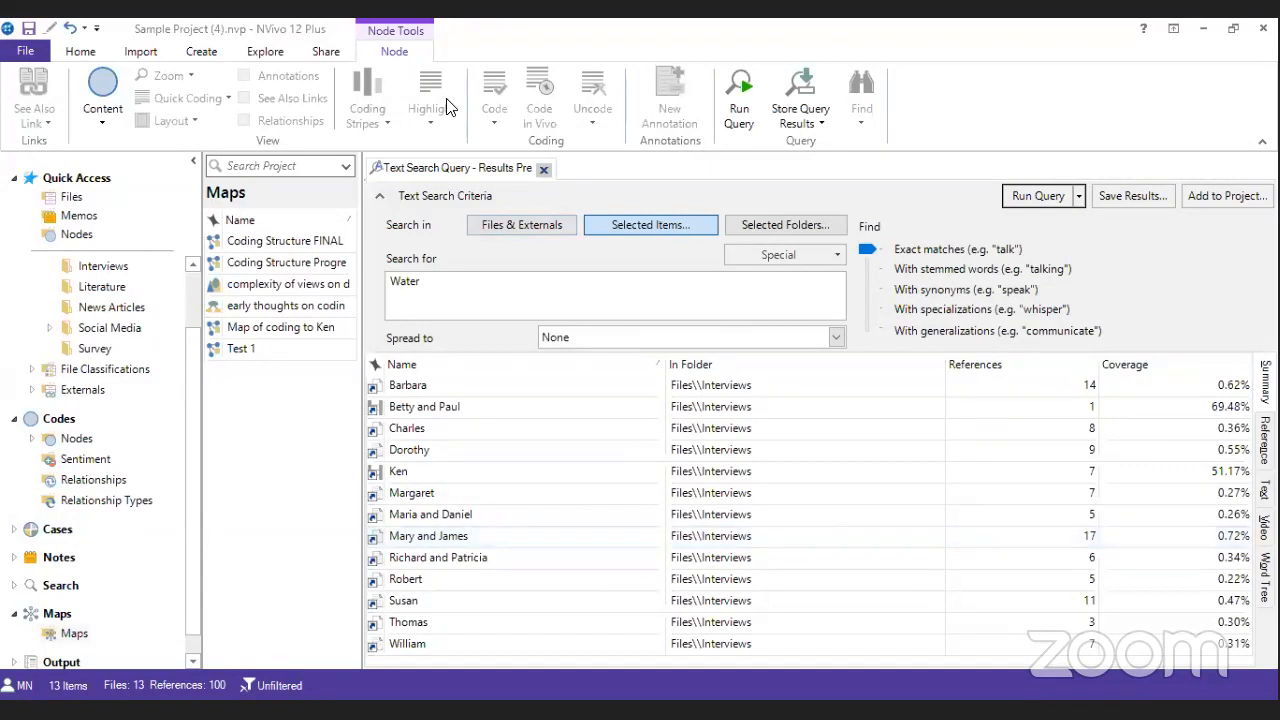
{"action": "left_click", "coordinate": [545, 172]}
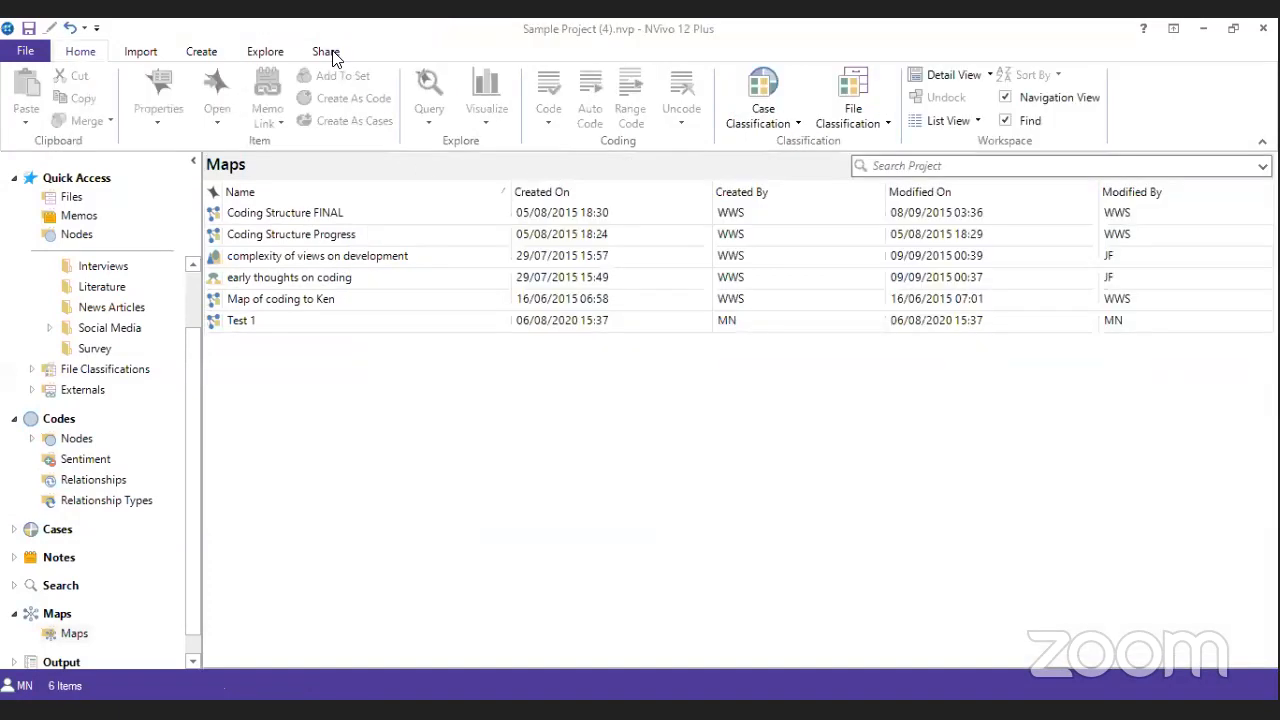
- Start a Matrix Coding query and list the Interviews files for choosing its rows, leaving the whole folder unselected
{"action": "left_click", "coordinate": [333, 58]}
{"action": "left_click", "coordinate": [267, 57]}
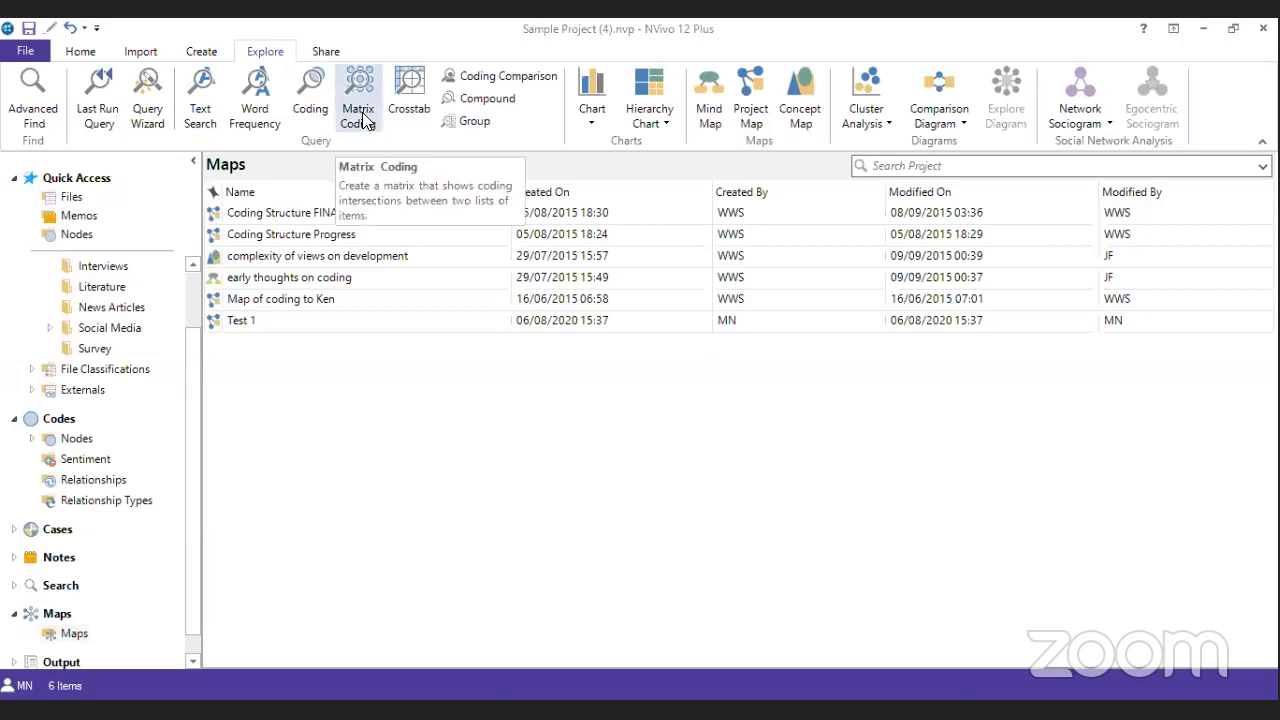
{"action": "left_click", "coordinate": [343, 82]}
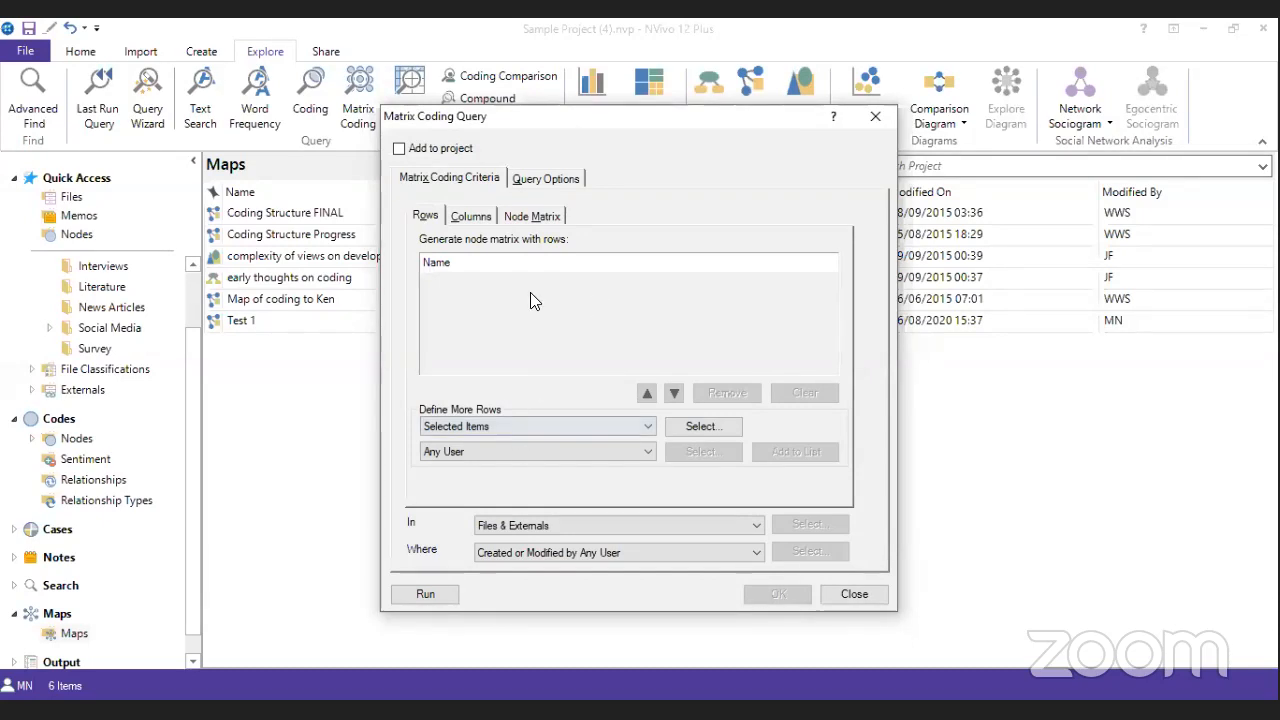
{"action": "left_click", "coordinate": [700, 426]}
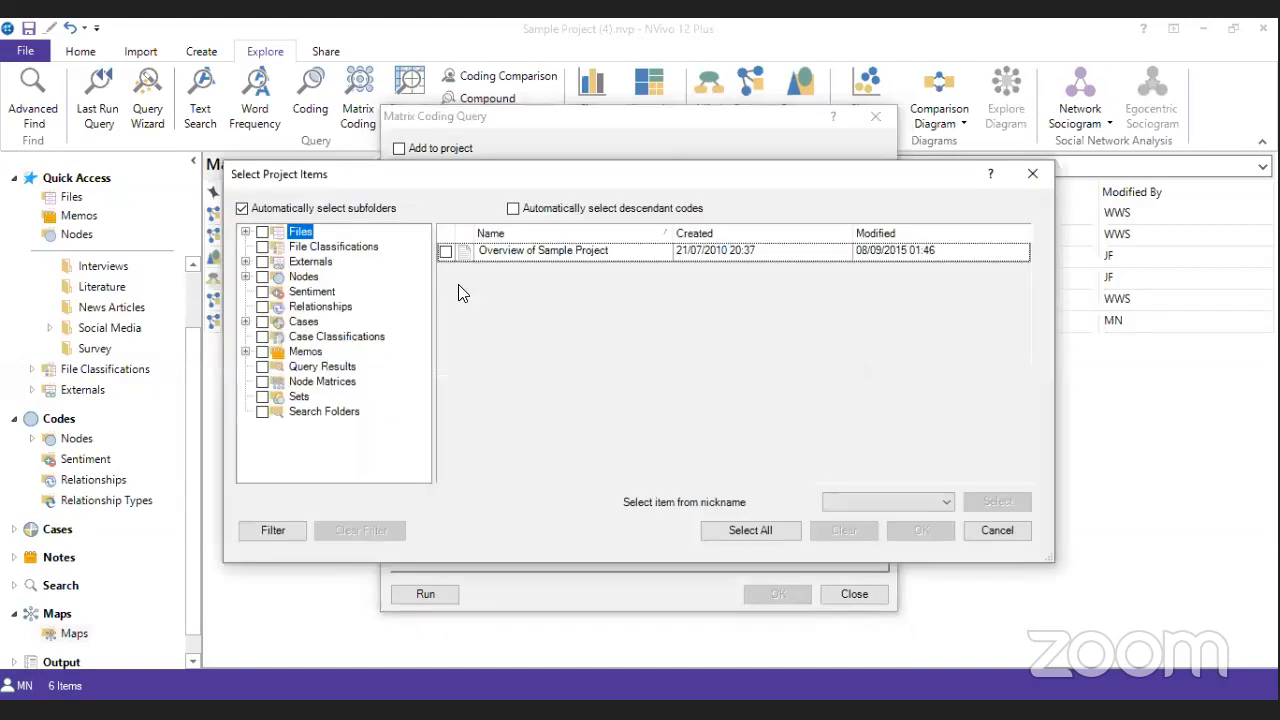
{"action": "left_click", "coordinate": [245, 232]}
{"action": "left_click", "coordinate": [280, 261]}
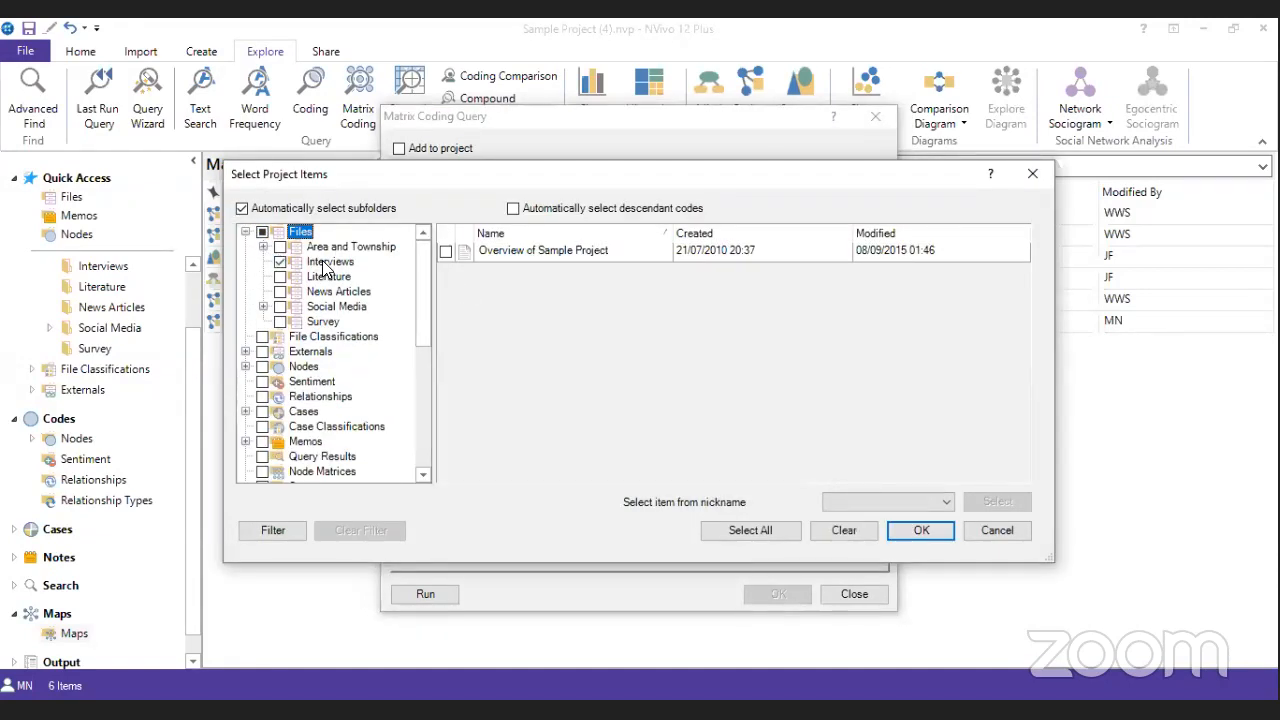
{"action": "left_click", "coordinate": [325, 264]}
{"action": "left_click", "coordinate": [280, 261]}
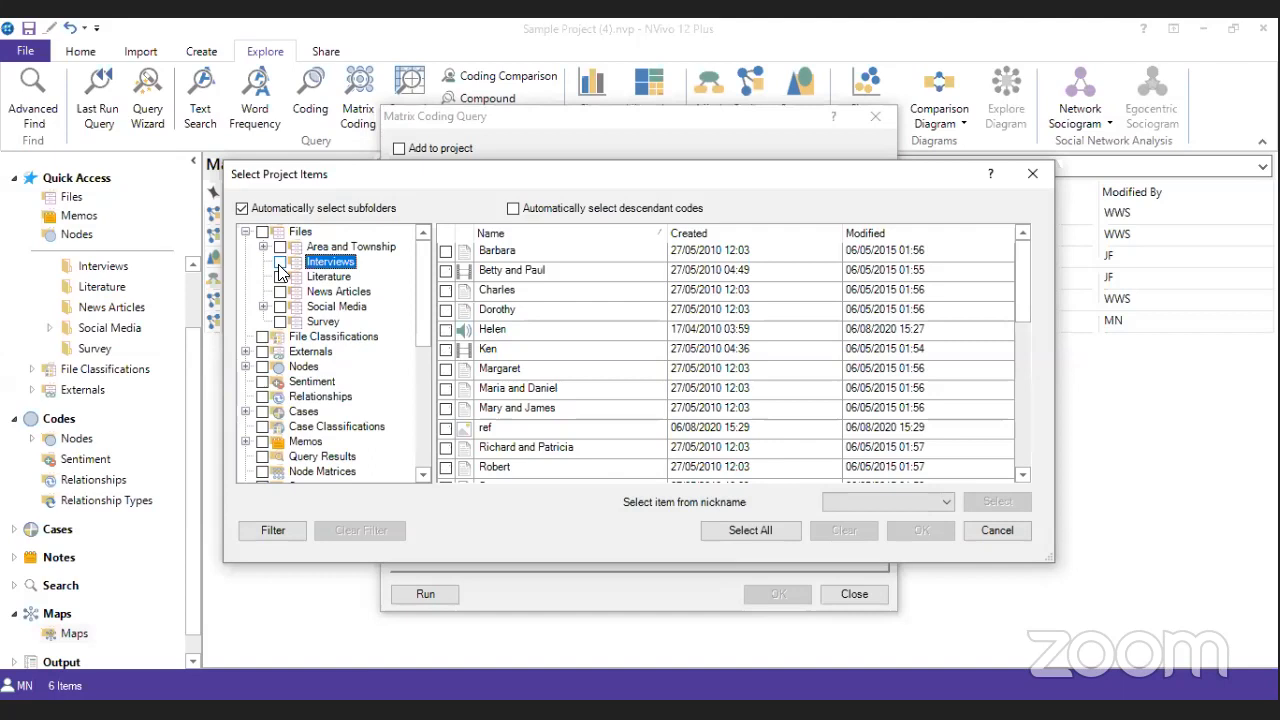
- Add the first, third and fourth files of the Interviews folder as rows of the matrix
{"action": "left_click", "coordinate": [446, 251]}
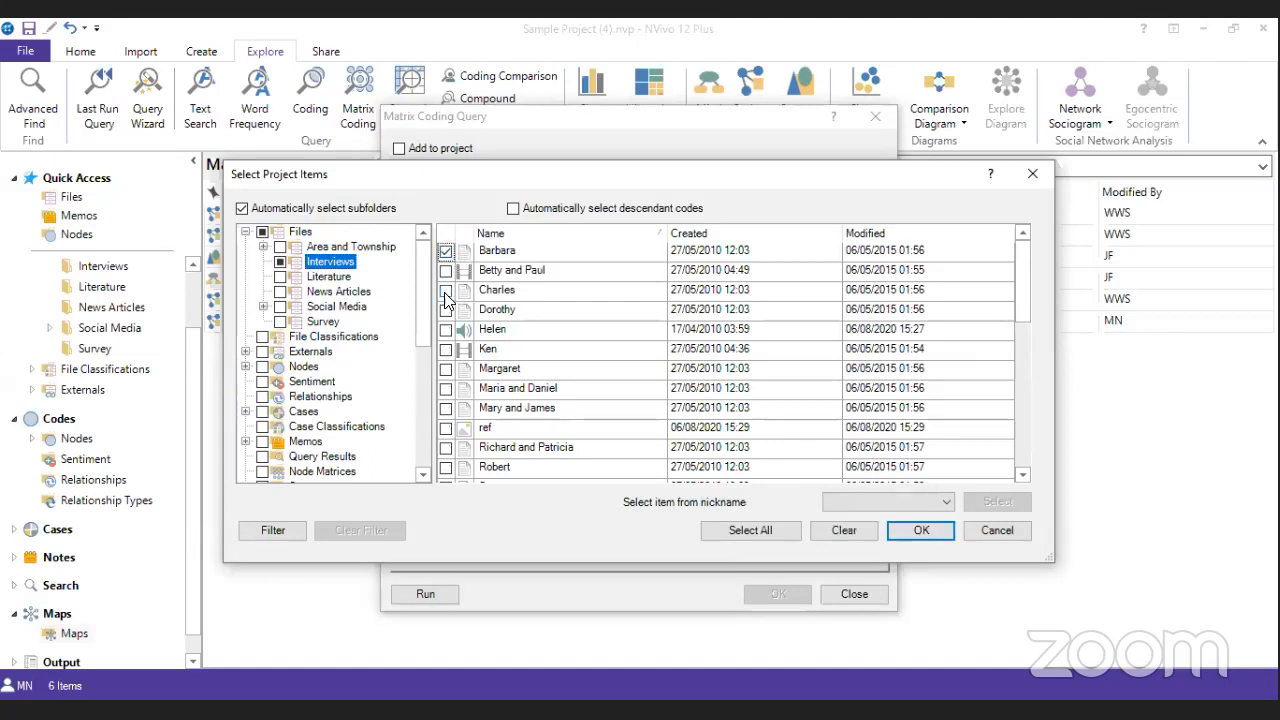
{"action": "left_click", "coordinate": [446, 290]}
{"action": "left_click", "coordinate": [446, 309]}
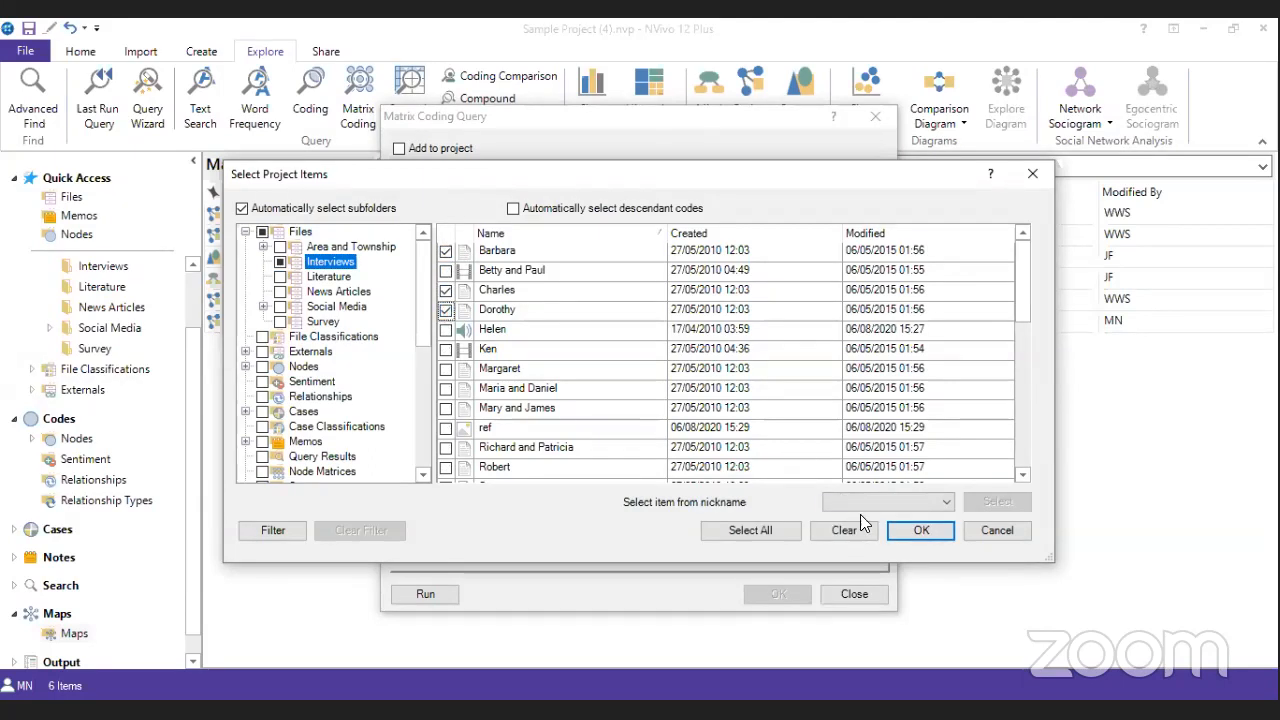
{"action": "left_click", "coordinate": [914, 530]}
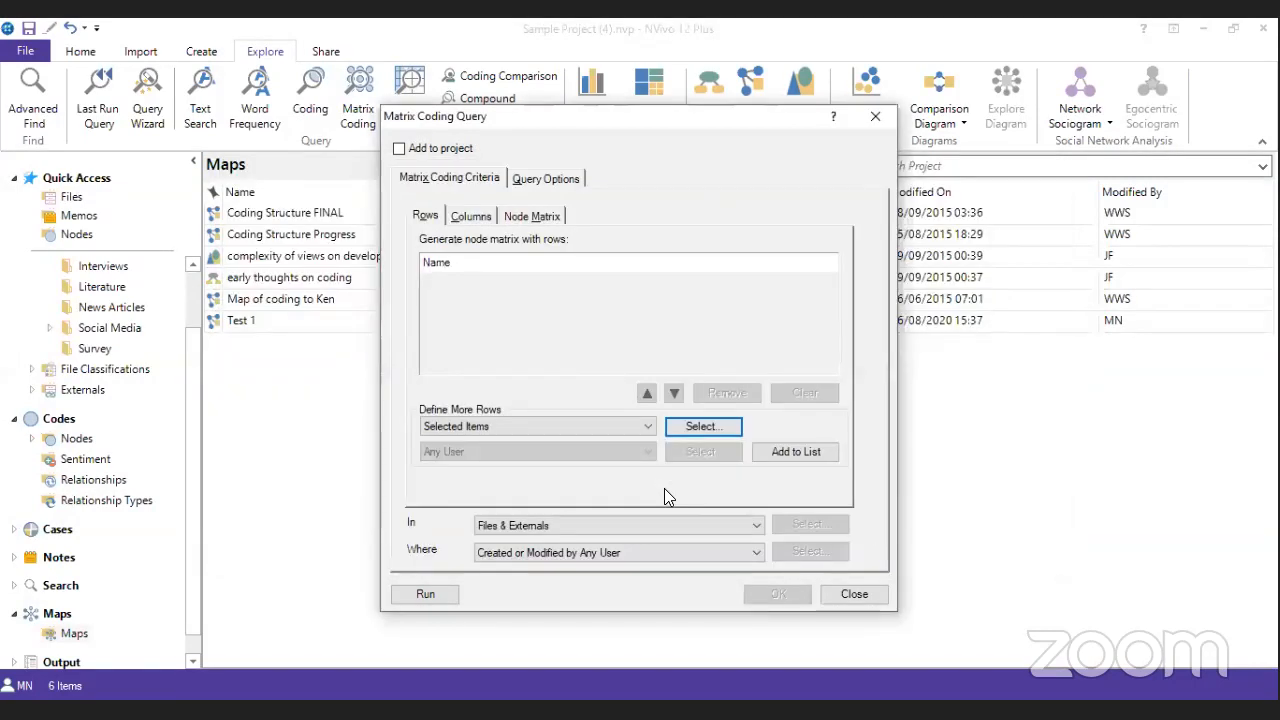
{"action": "left_click", "coordinate": [790, 455]}
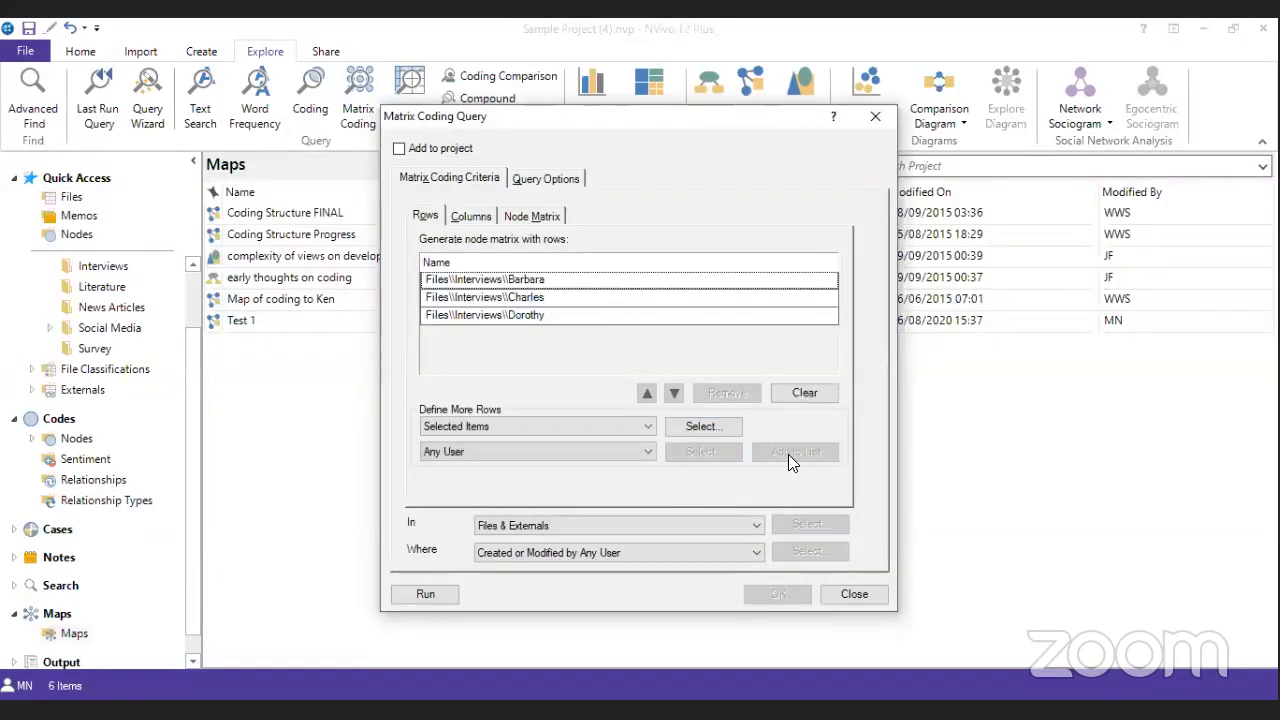
- Add the Attitude node as matrix columns, with its descendant codes selected automatically
{"action": "left_click", "coordinate": [468, 216]}
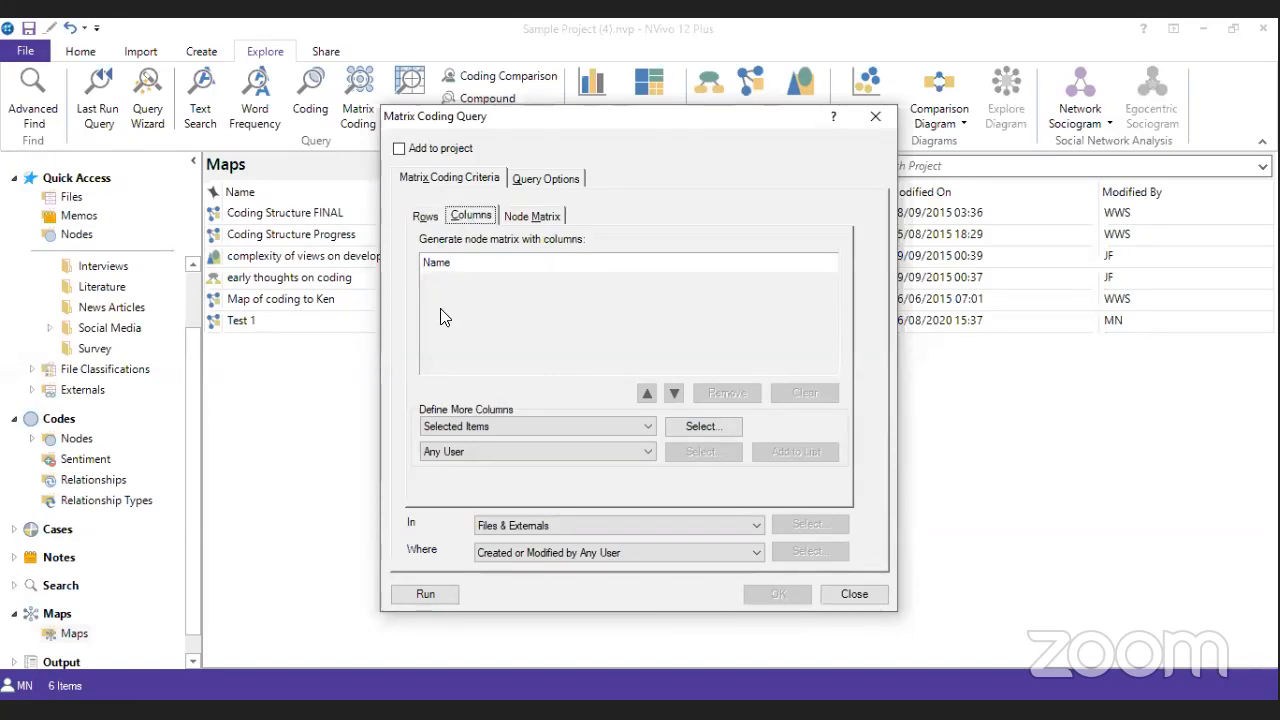
{"action": "left_click", "coordinate": [692, 428]}
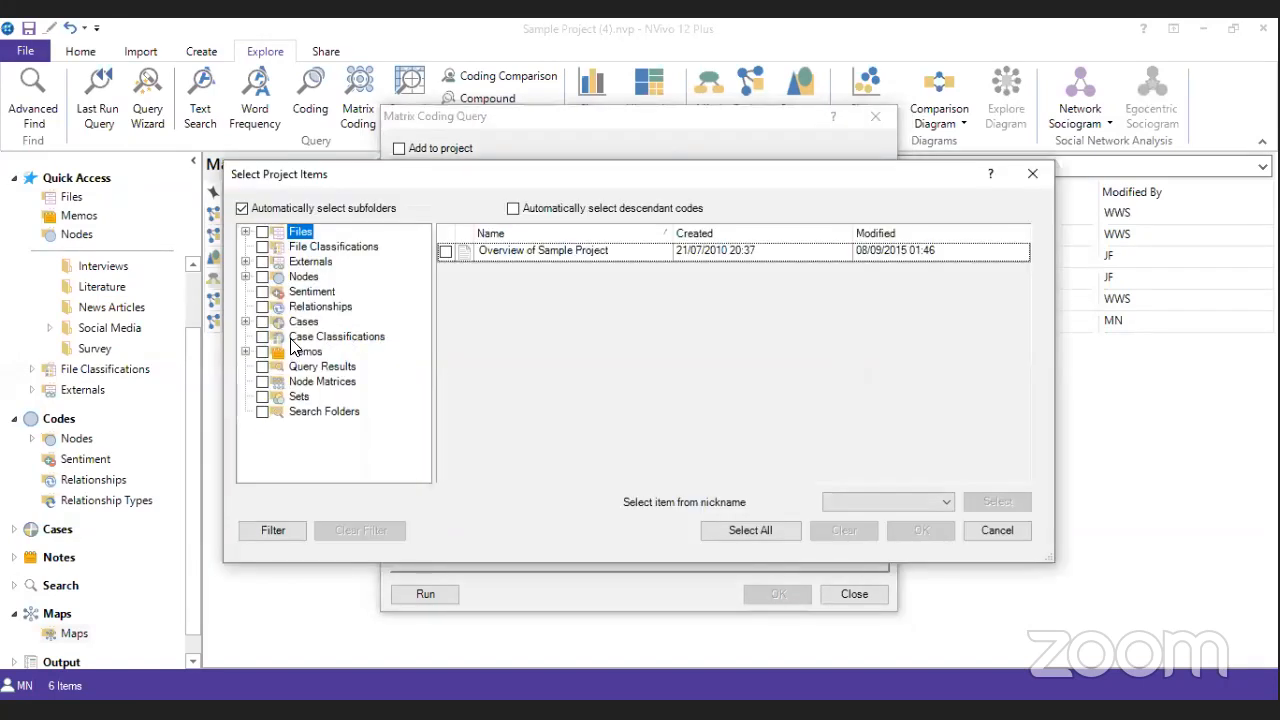
{"action": "left_click", "coordinate": [245, 277]}
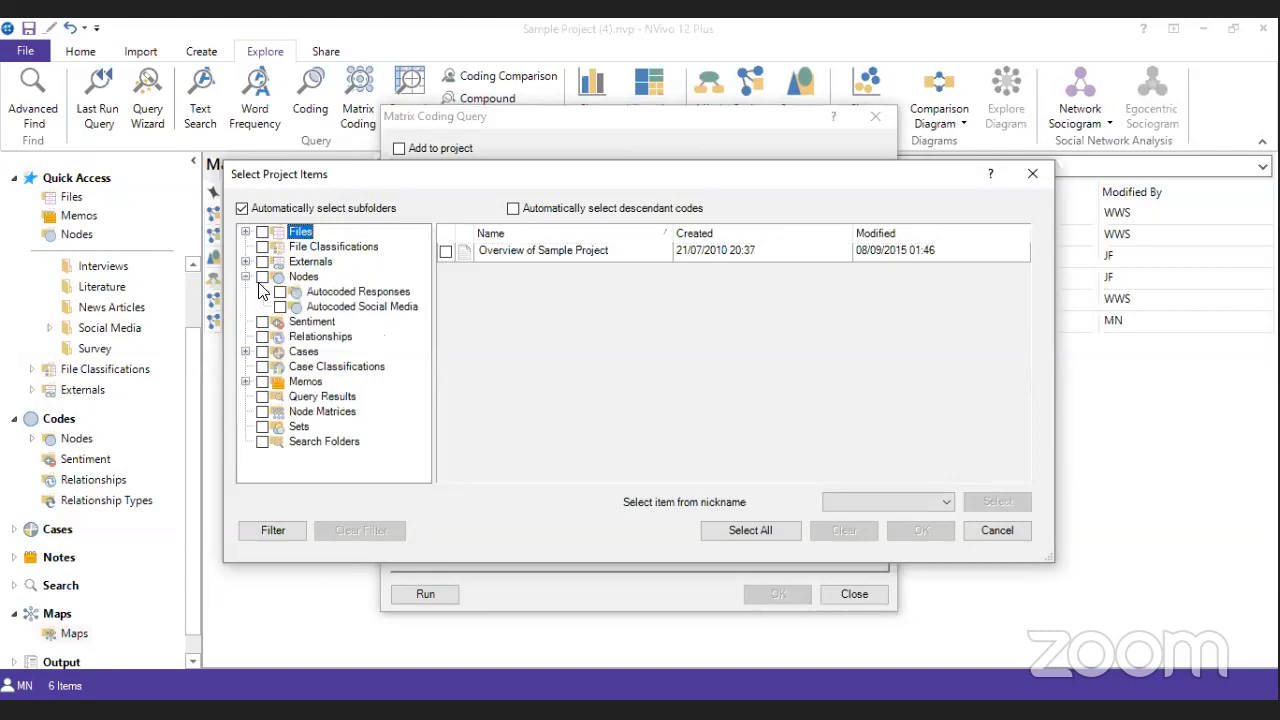
{"action": "left_click", "coordinate": [304, 278]}
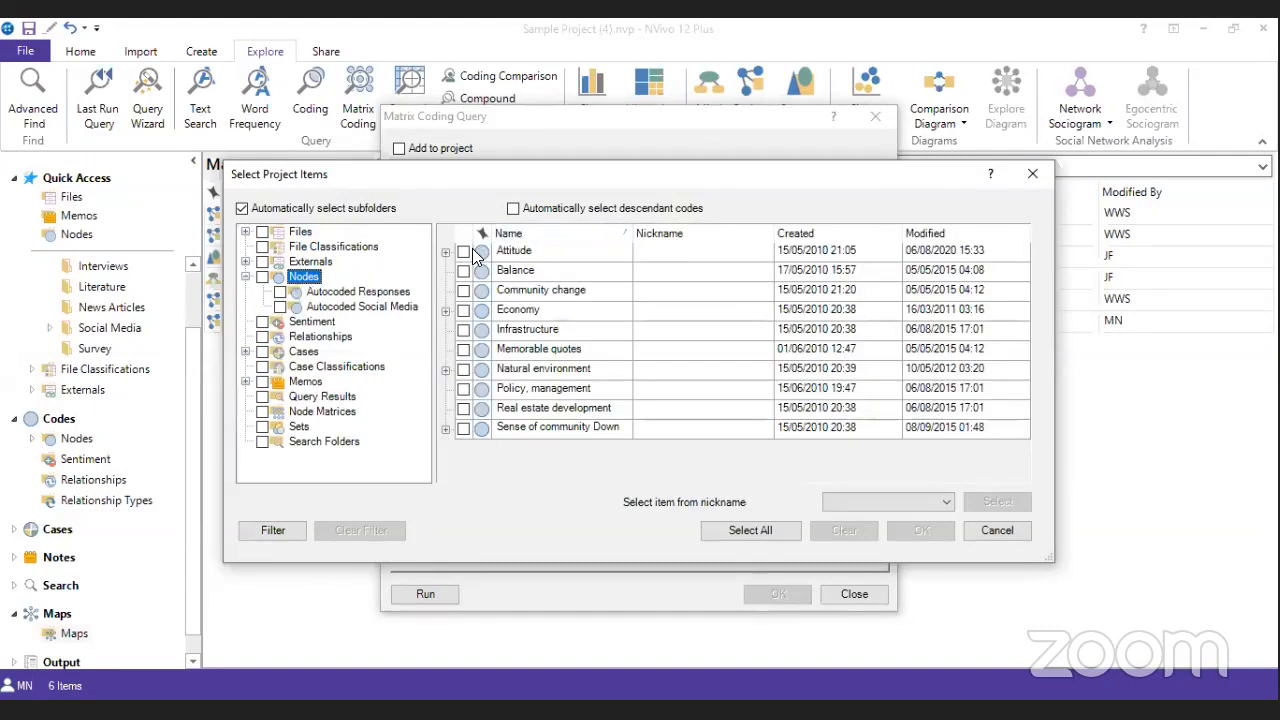
{"action": "left_click", "coordinate": [513, 208]}
{"action": "left_click", "coordinate": [463, 252]}
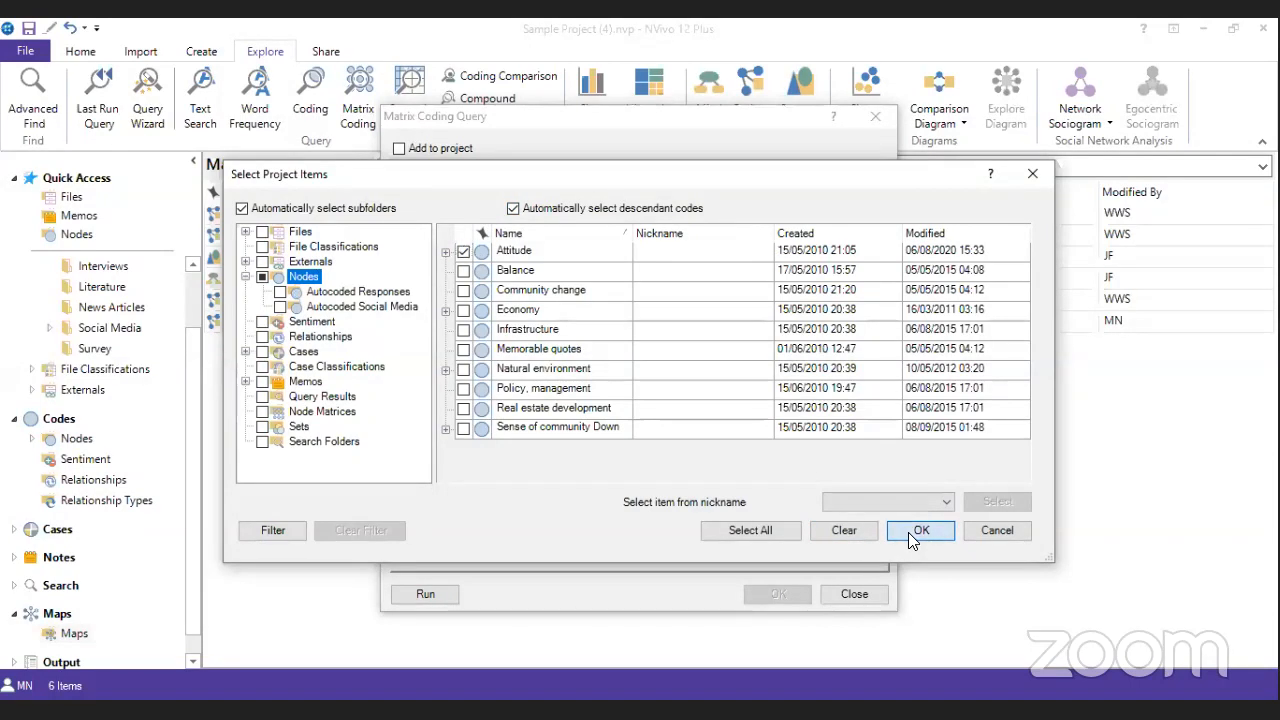
{"action": "left_click", "coordinate": [920, 530]}
{"action": "left_click", "coordinate": [790, 455]}
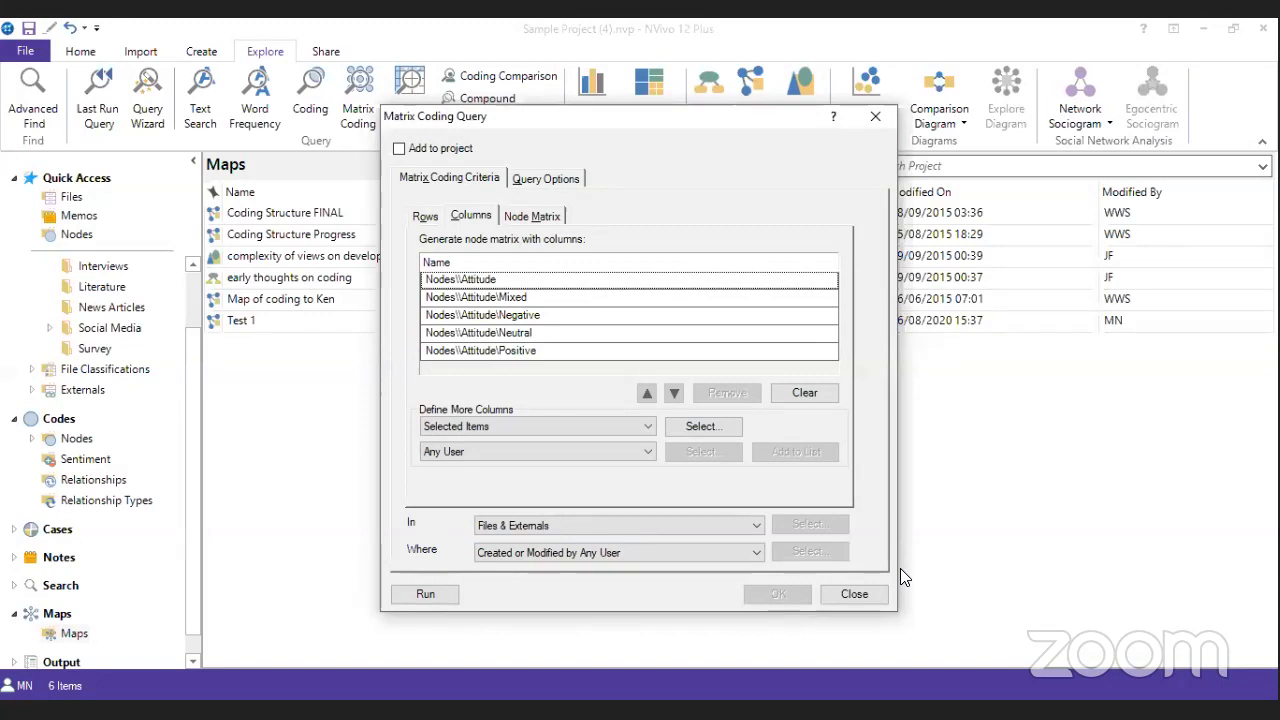
- Run the matrix coding query, shade the result cells in blue tones, and set the cell content to words coded
{"action": "left_click", "coordinate": [413, 596]}
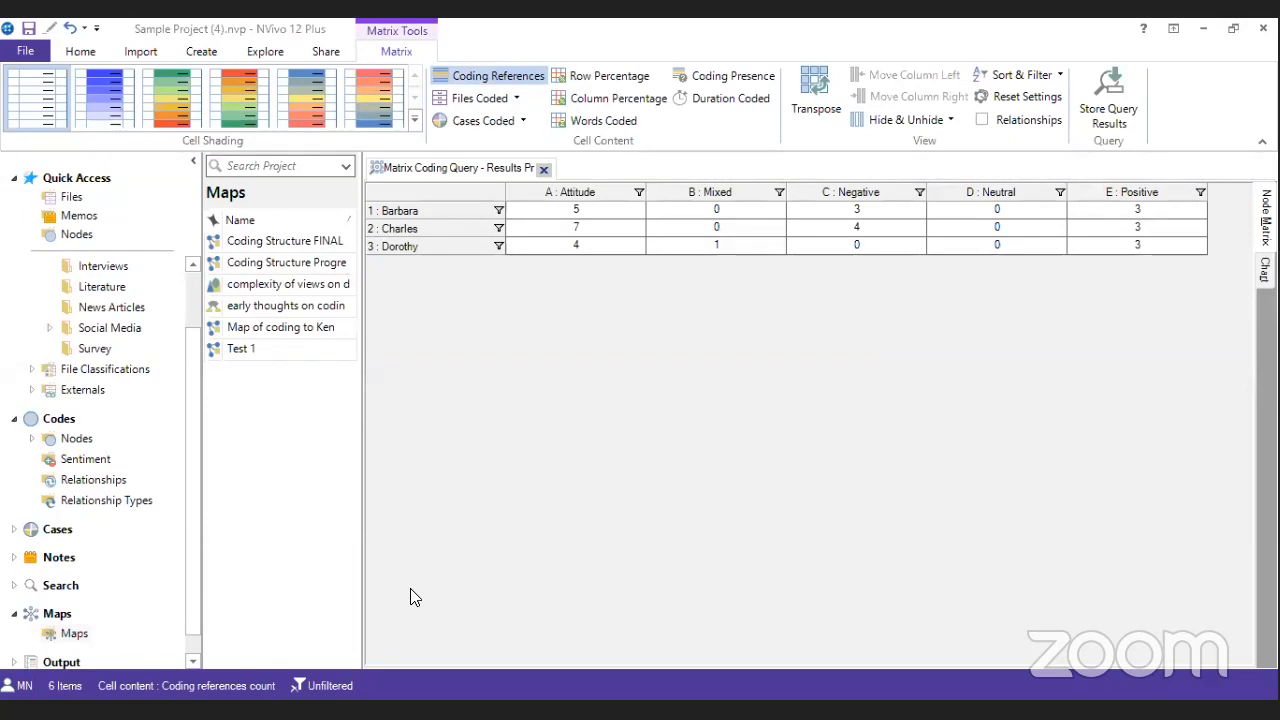
{"action": "left_click", "coordinate": [98, 88]}
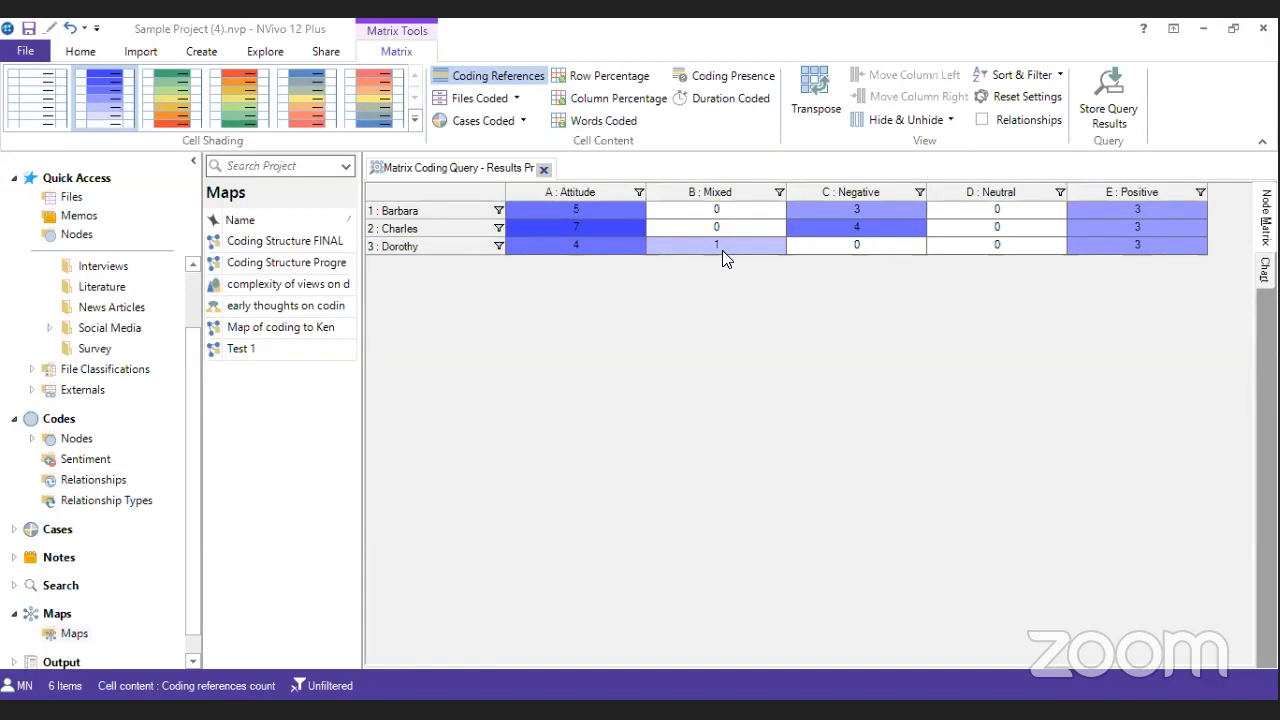
{"action": "left_click", "coordinate": [603, 121]}
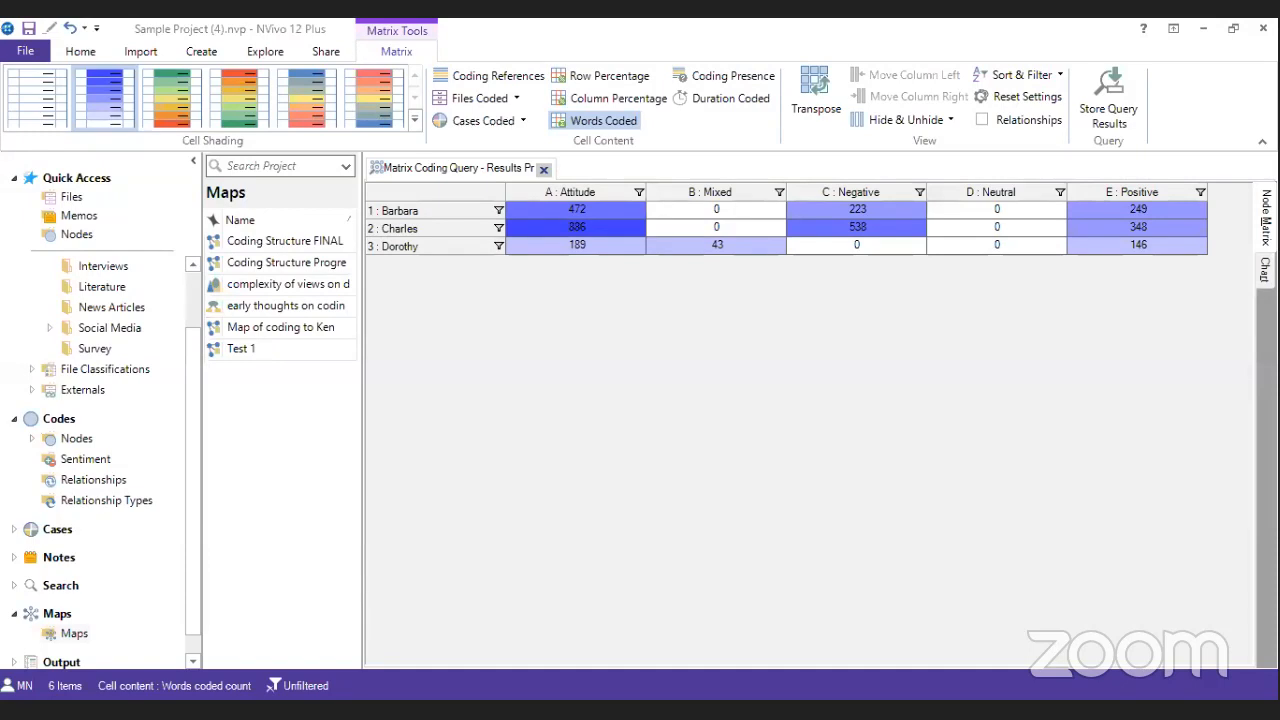
- Show the matrix results as a chart, check the first file's Attitude column, and choose the Stacked Bar chart type
{"action": "left_click", "coordinate": [1265, 270]}
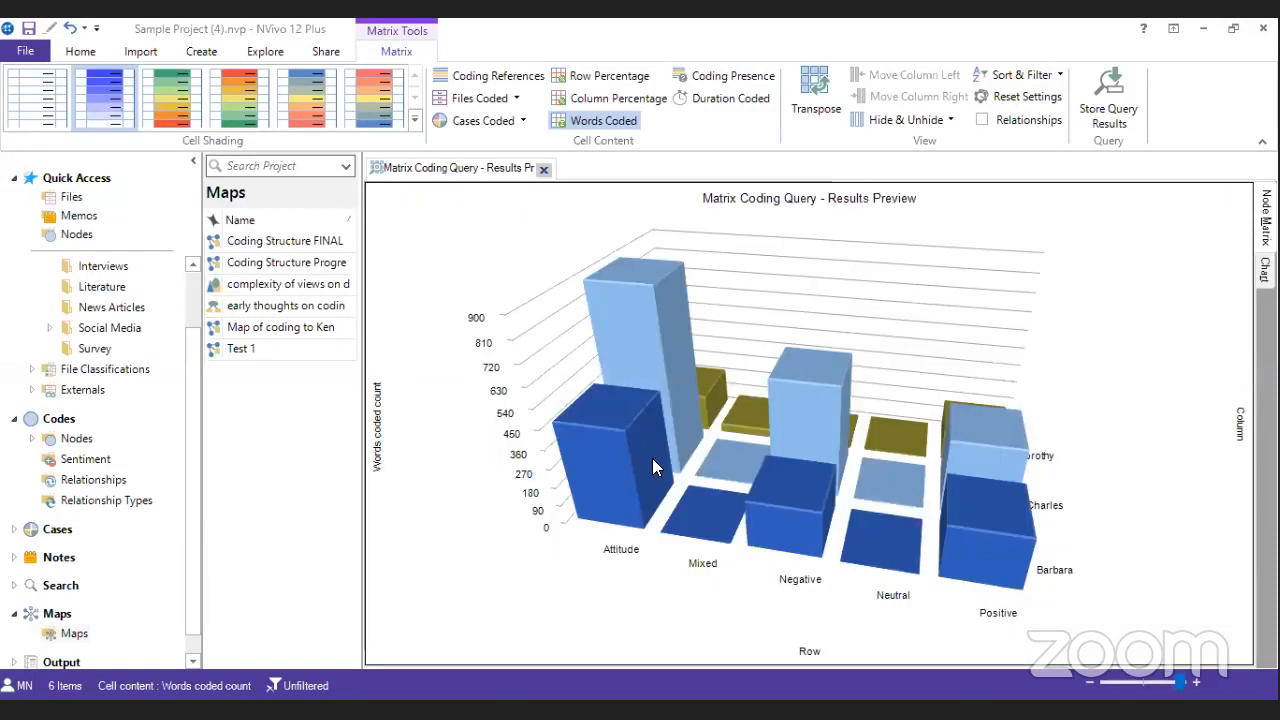
{"action": "left_click", "coordinate": [652, 458]}
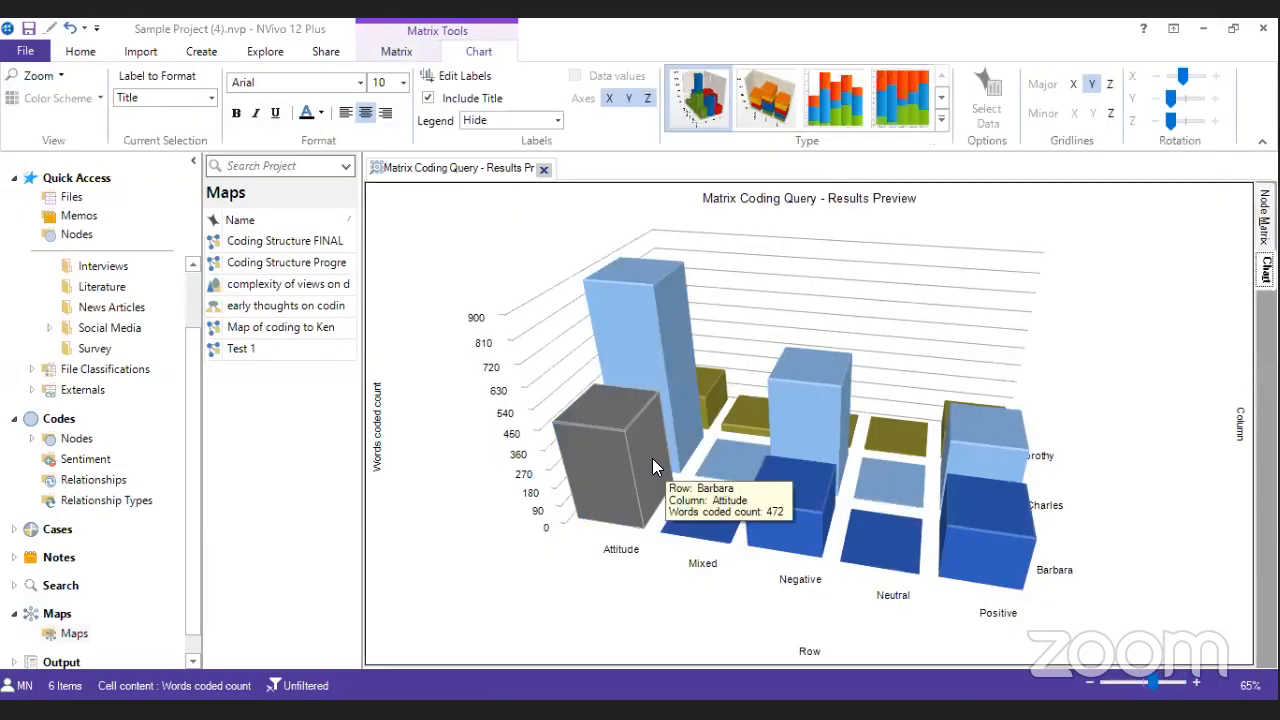
{"action": "left_click", "coordinate": [943, 120]}
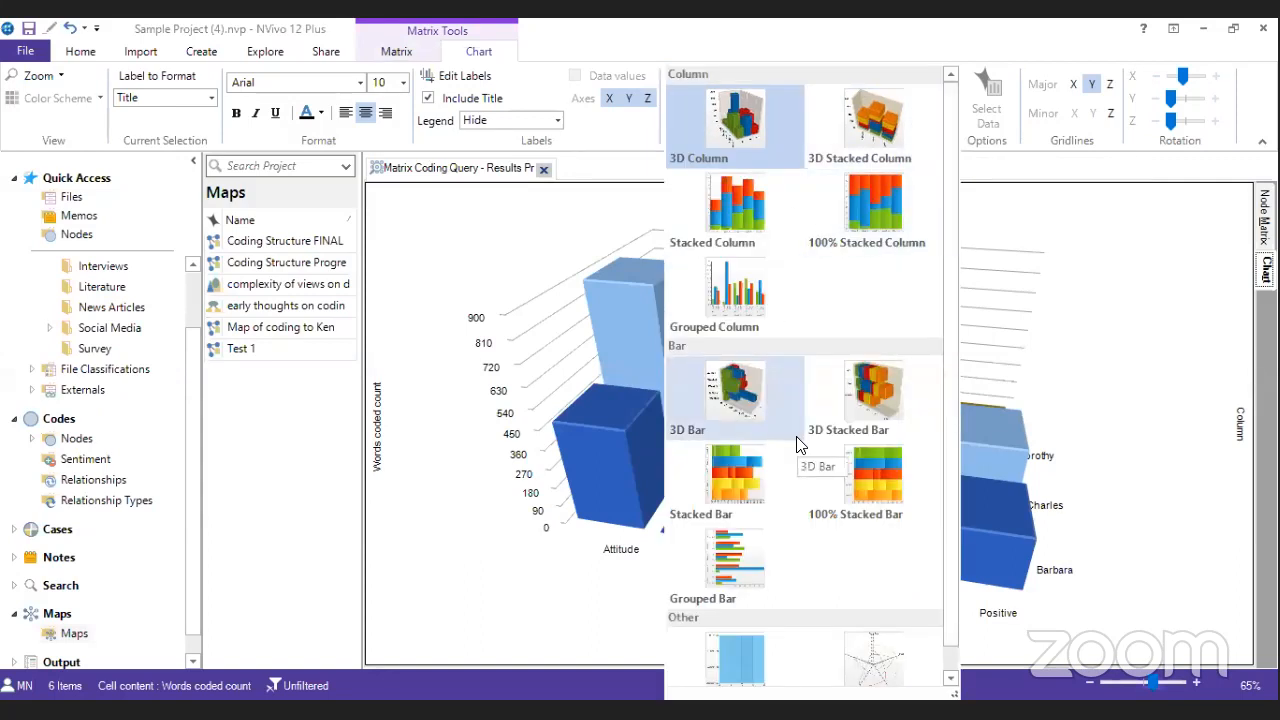
{"action": "left_click", "coordinate": [746, 476]}
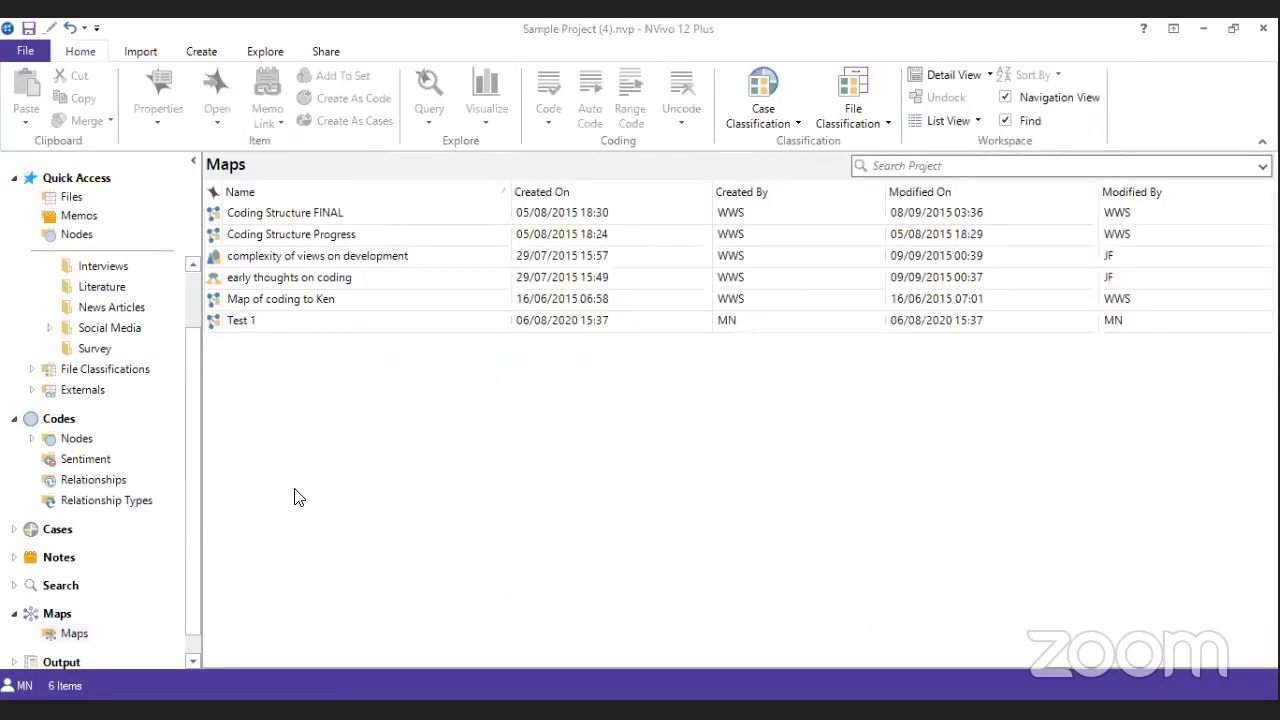
- Start a codebook export for the Nodes folder, excluding the Autocoded Responses and Autocoded Social Media subfolders
{"action": "left_click", "coordinate": [86, 441]}
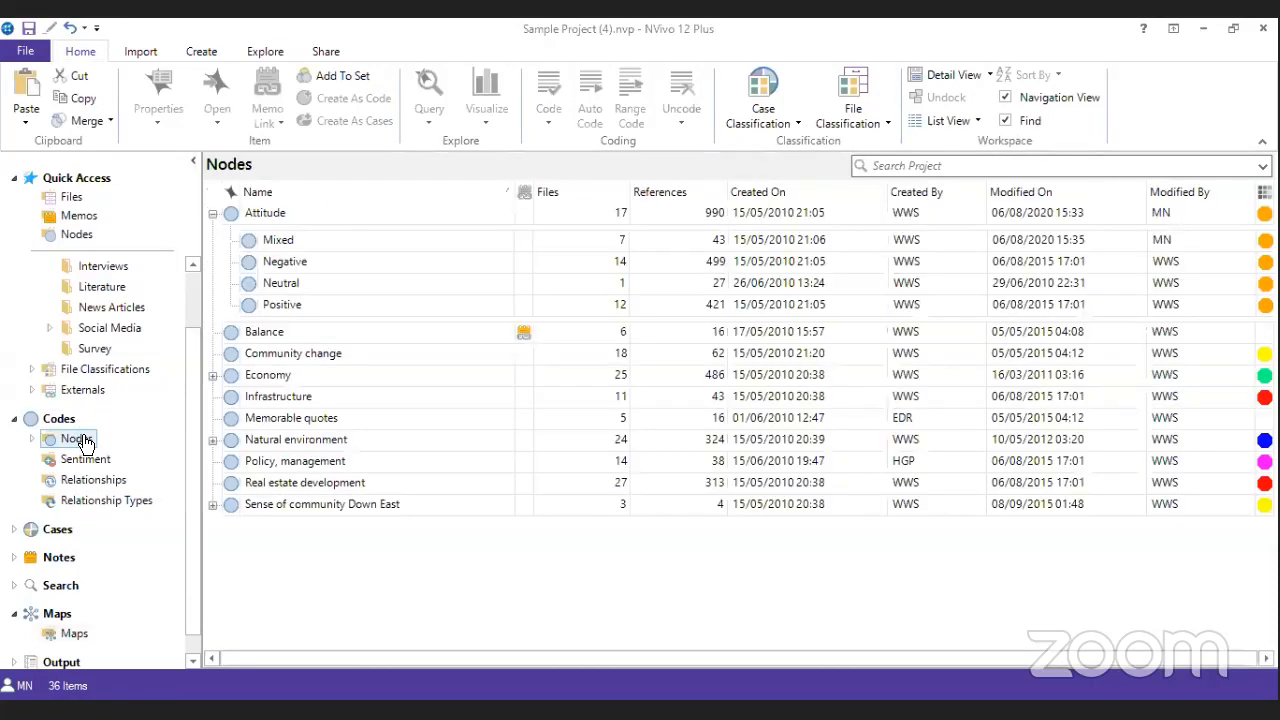
{"action": "right_click", "coordinate": [87, 442]}
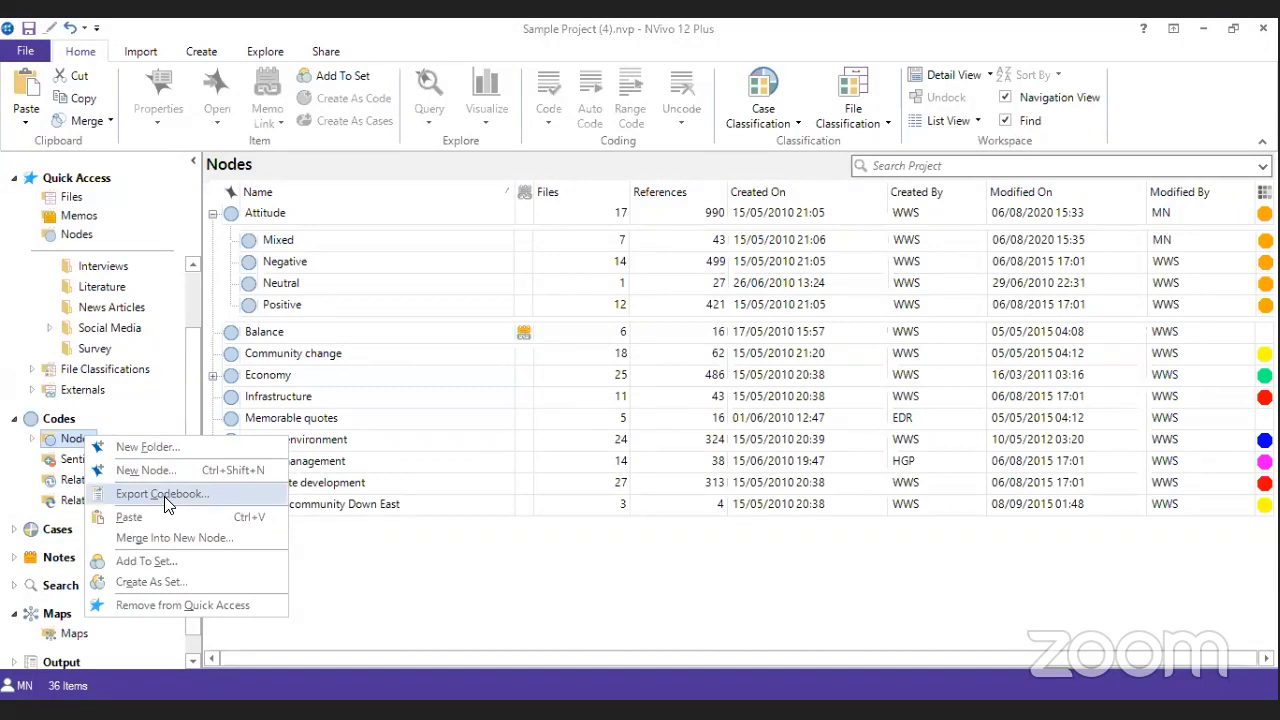
{"action": "right_click", "coordinate": [60, 437]}
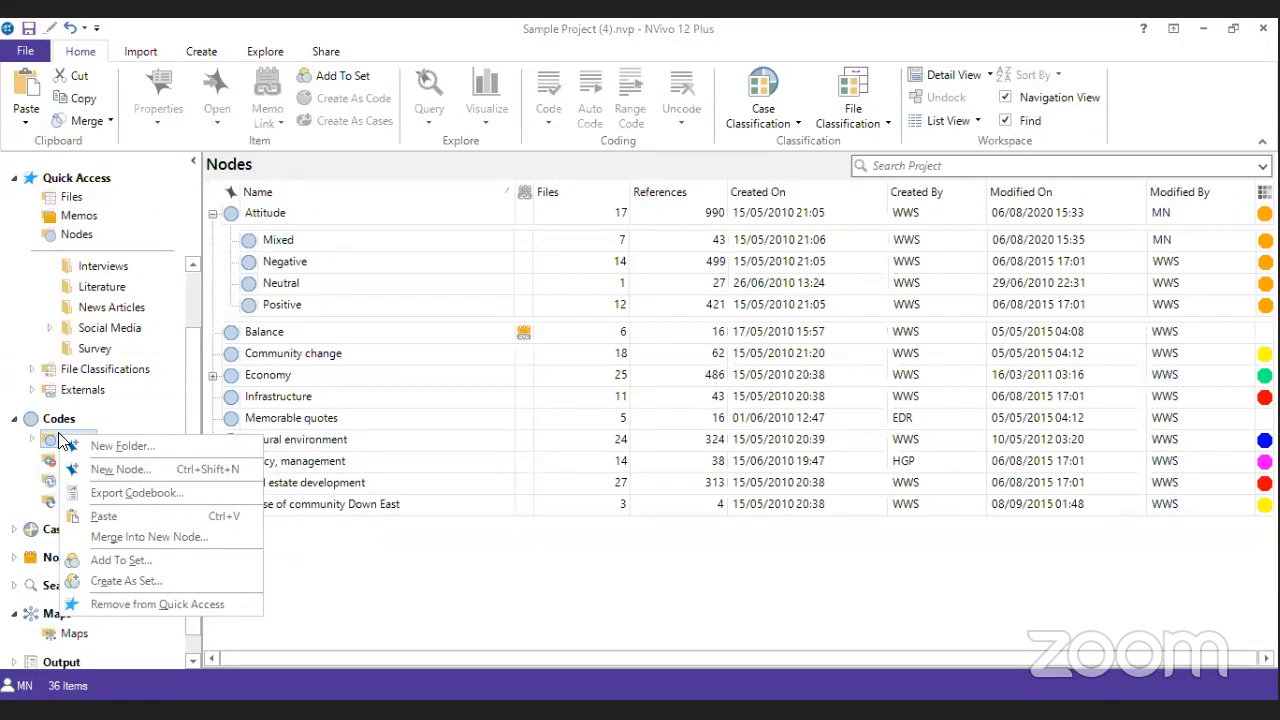
{"action": "left_click", "coordinate": [140, 493]}
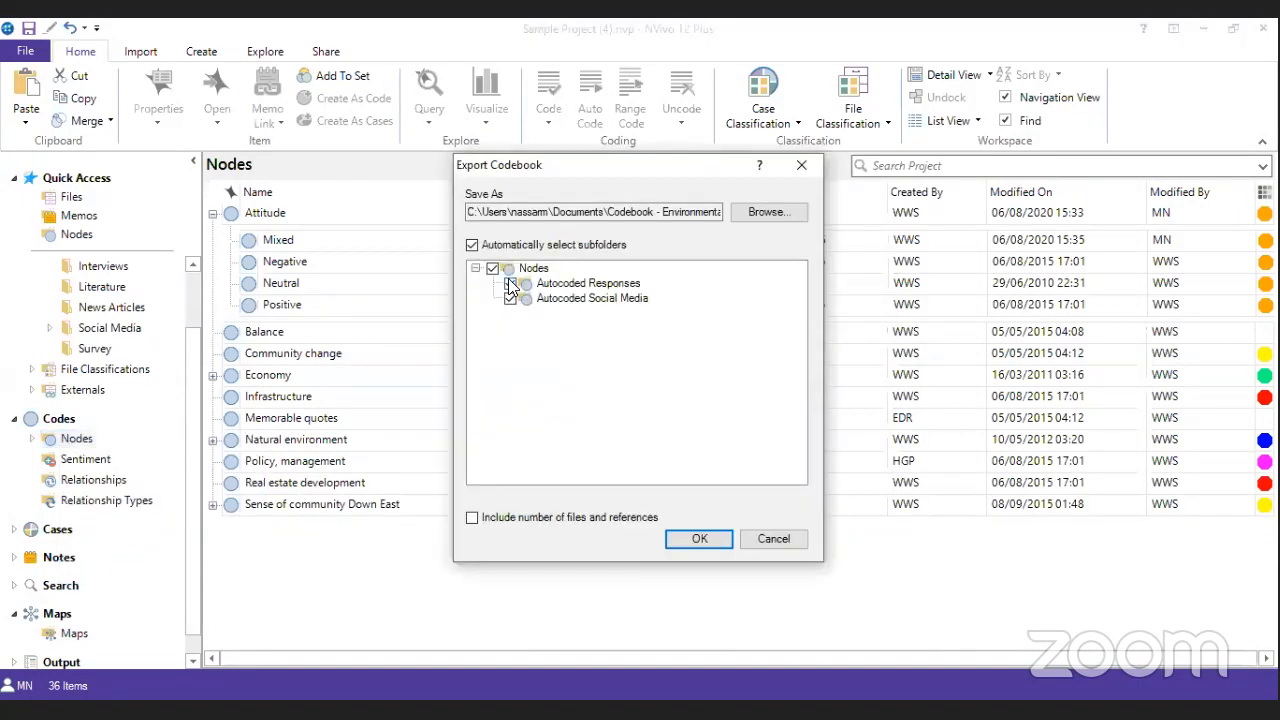
{"action": "left_click", "coordinate": [510, 283]}
{"action": "left_click", "coordinate": [510, 298]}
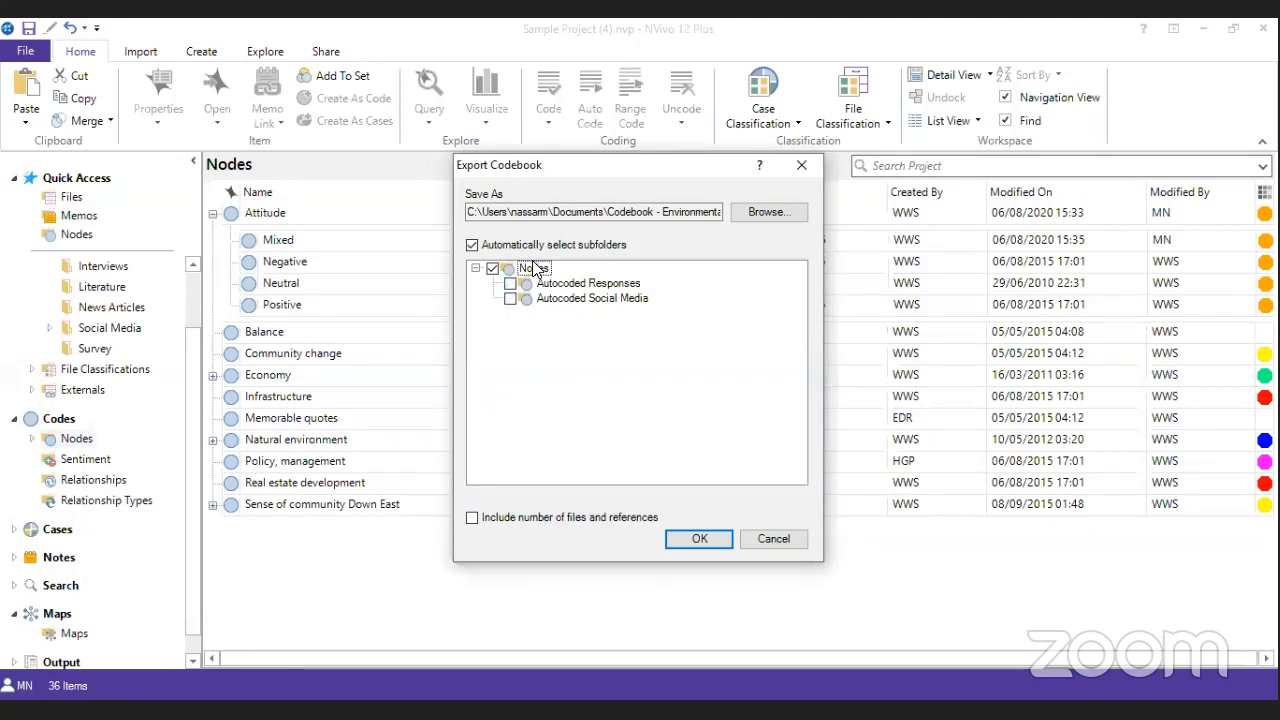
{"action": "left_click", "coordinate": [535, 264]}
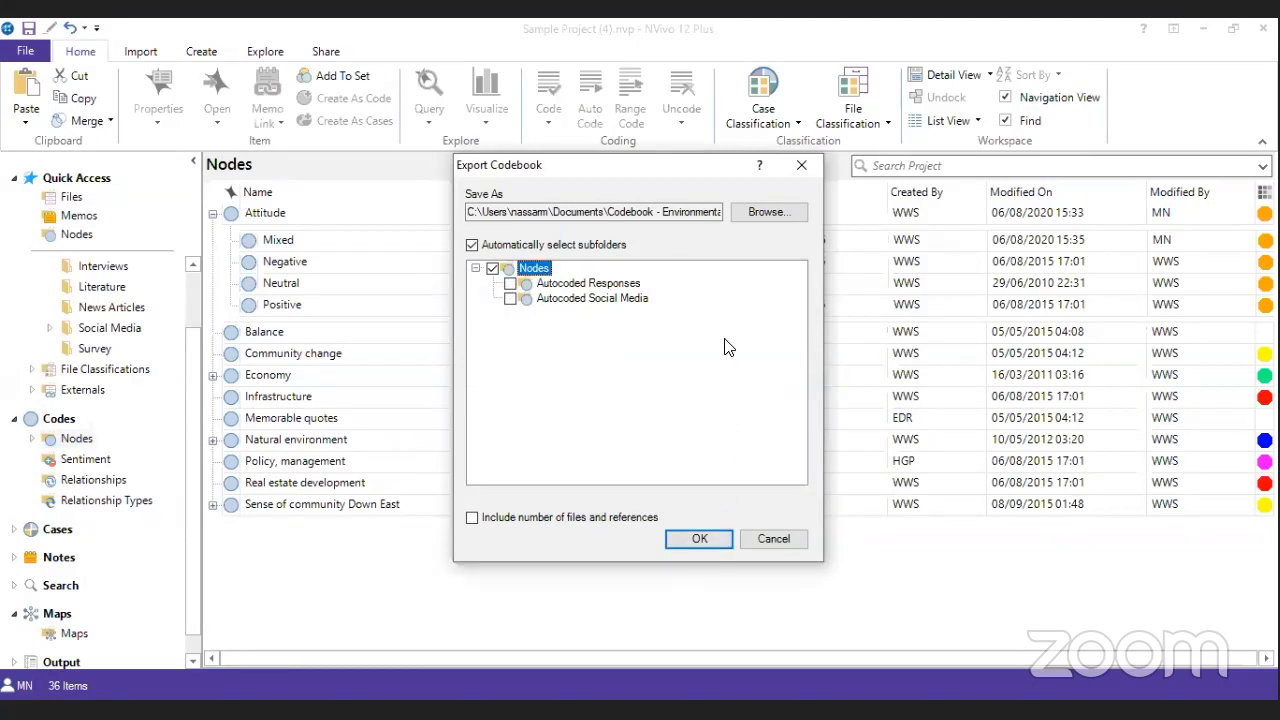
- Export the codebook as a Word document to the Nvivo folder on the Desktop, including the number of files and references
{"action": "left_click", "coordinate": [756, 212]}
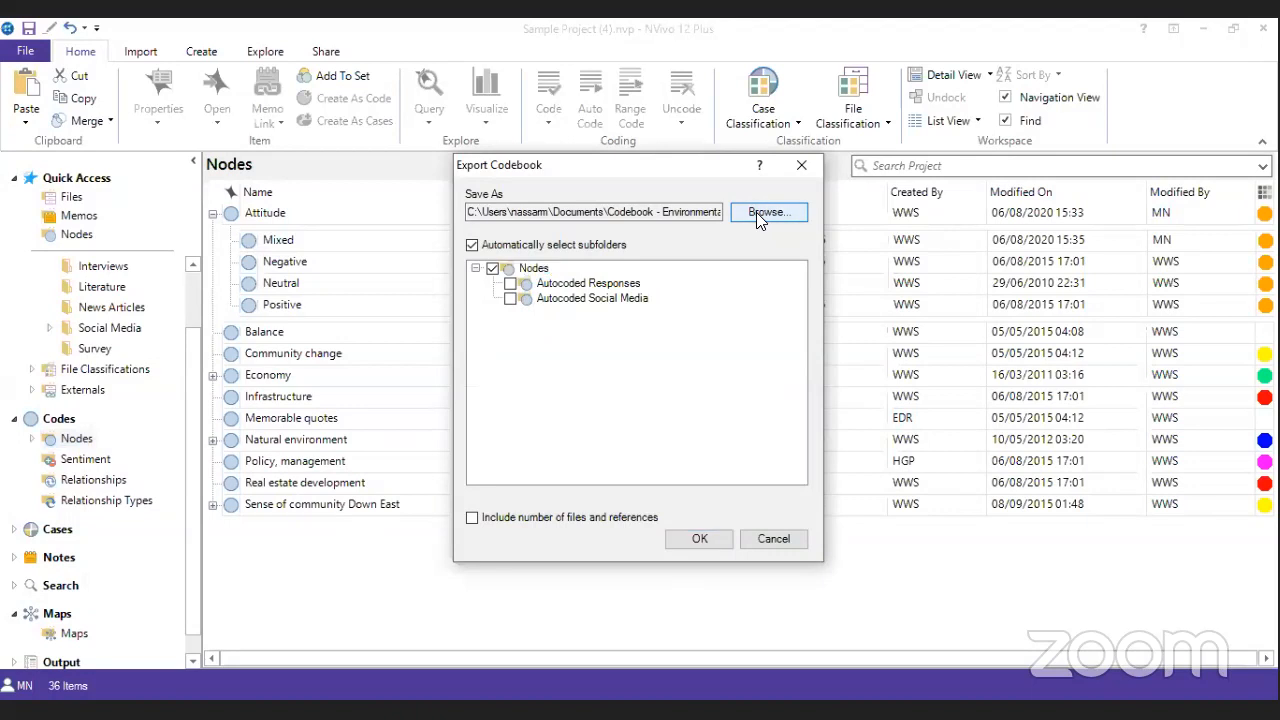
{"action": "scroll", "coordinate": [460, 350], "scroll_direction": "down", "scroll_amount": 2}
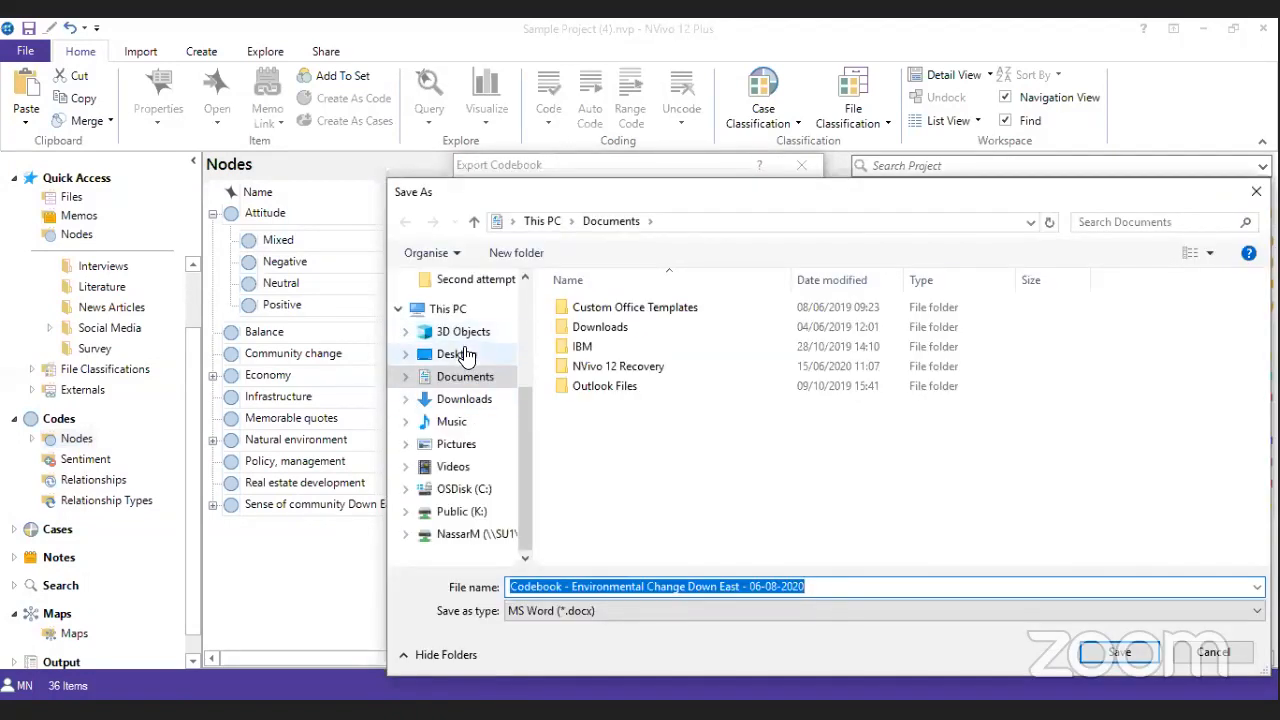
{"action": "left_click", "coordinate": [464, 354]}
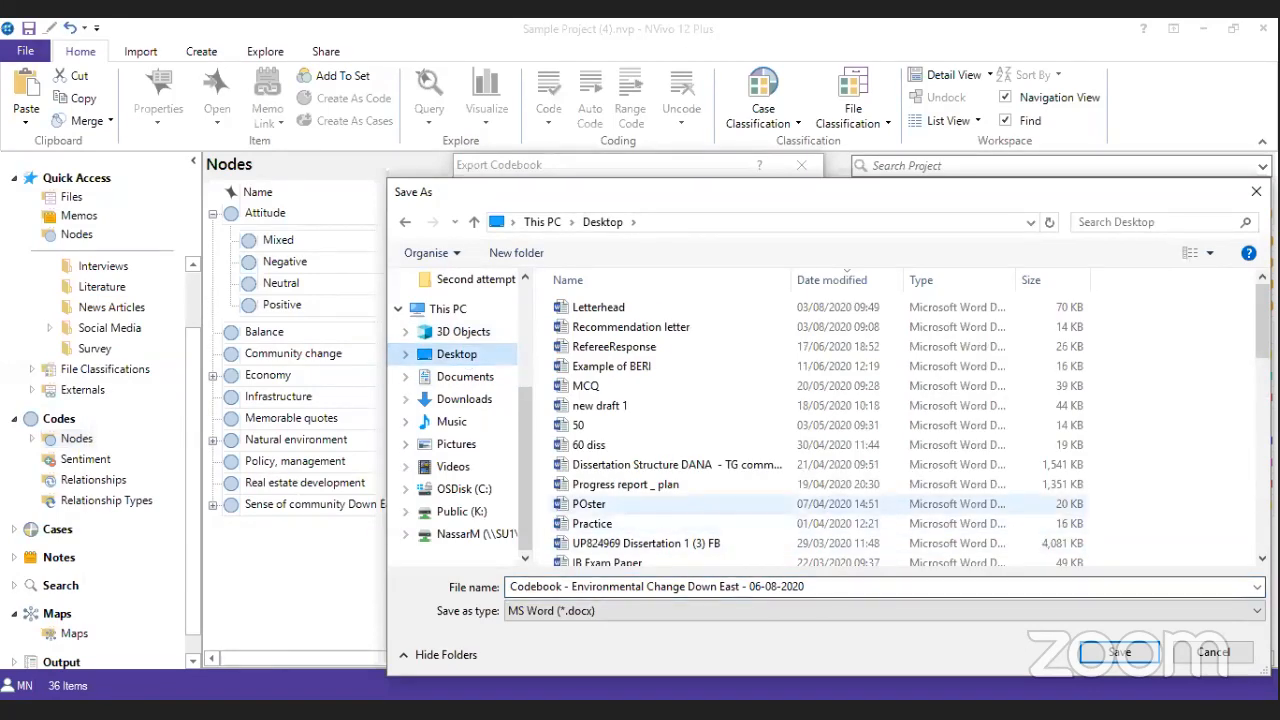
{"action": "scroll", "coordinate": [810, 420], "scroll_direction": "down", "scroll_amount": 10}
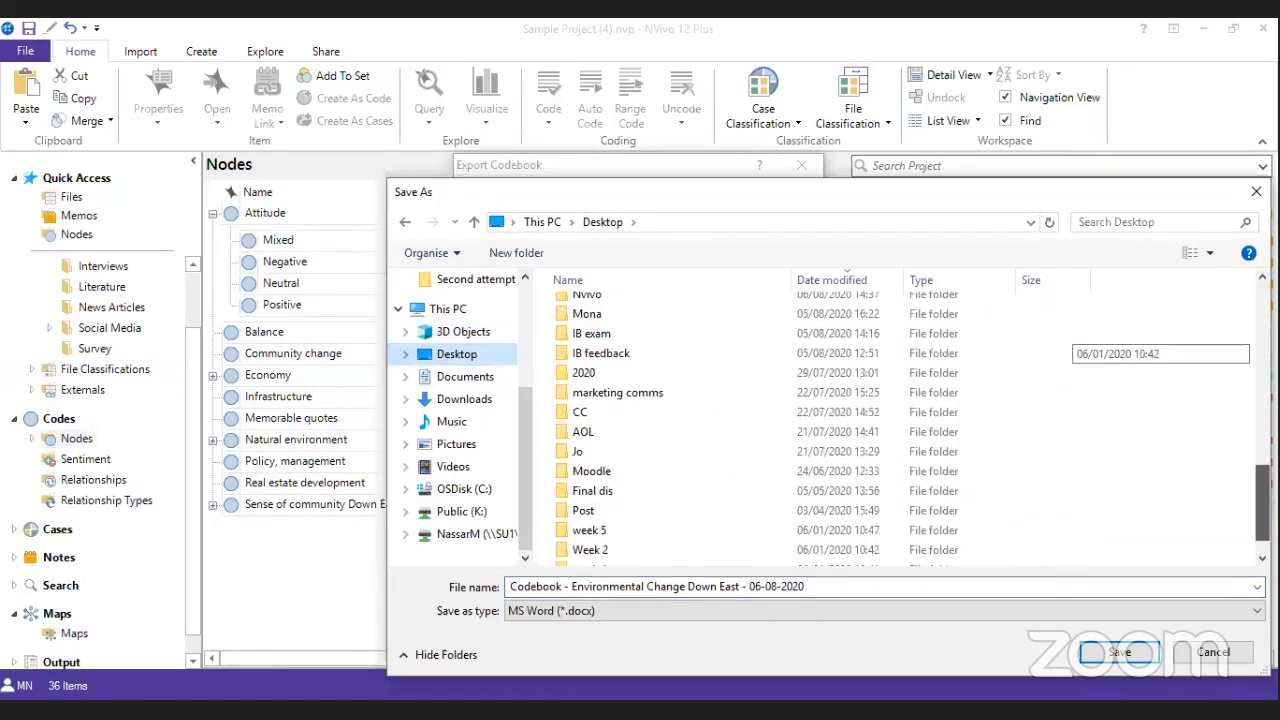
{"action": "left_click", "coordinate": [652, 311]}
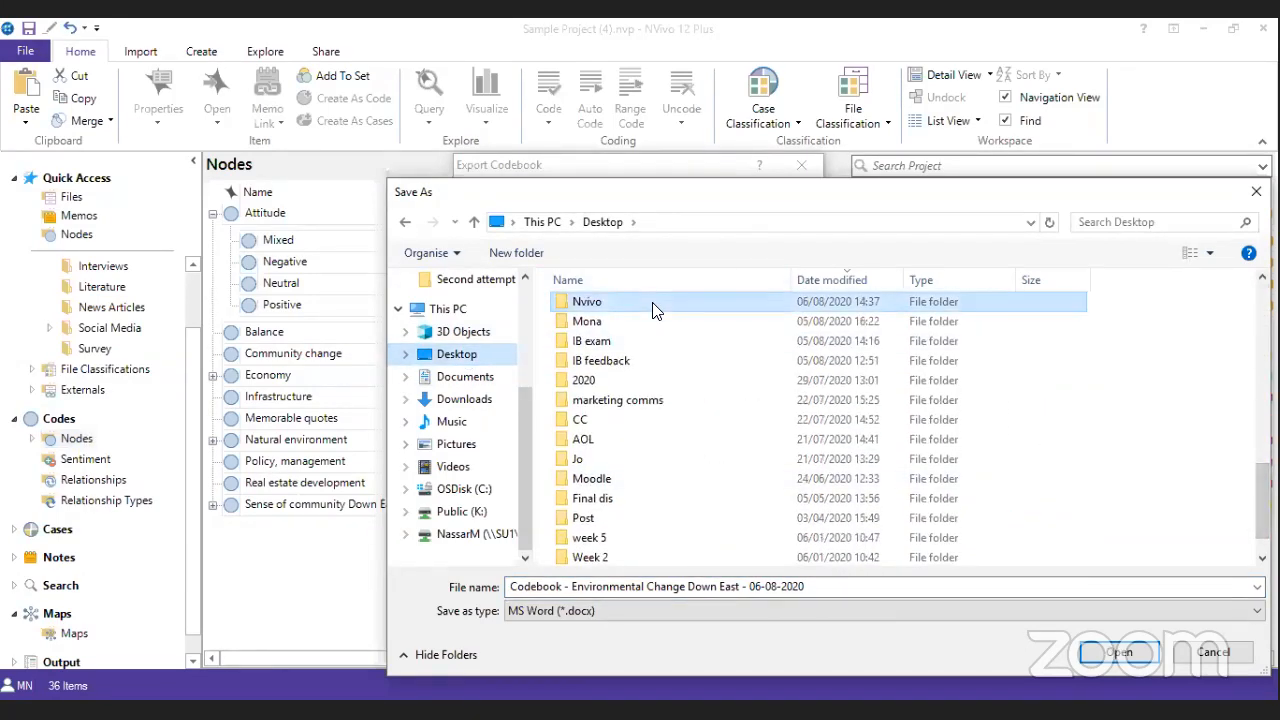
{"action": "double_click", "coordinate": [652, 311]}
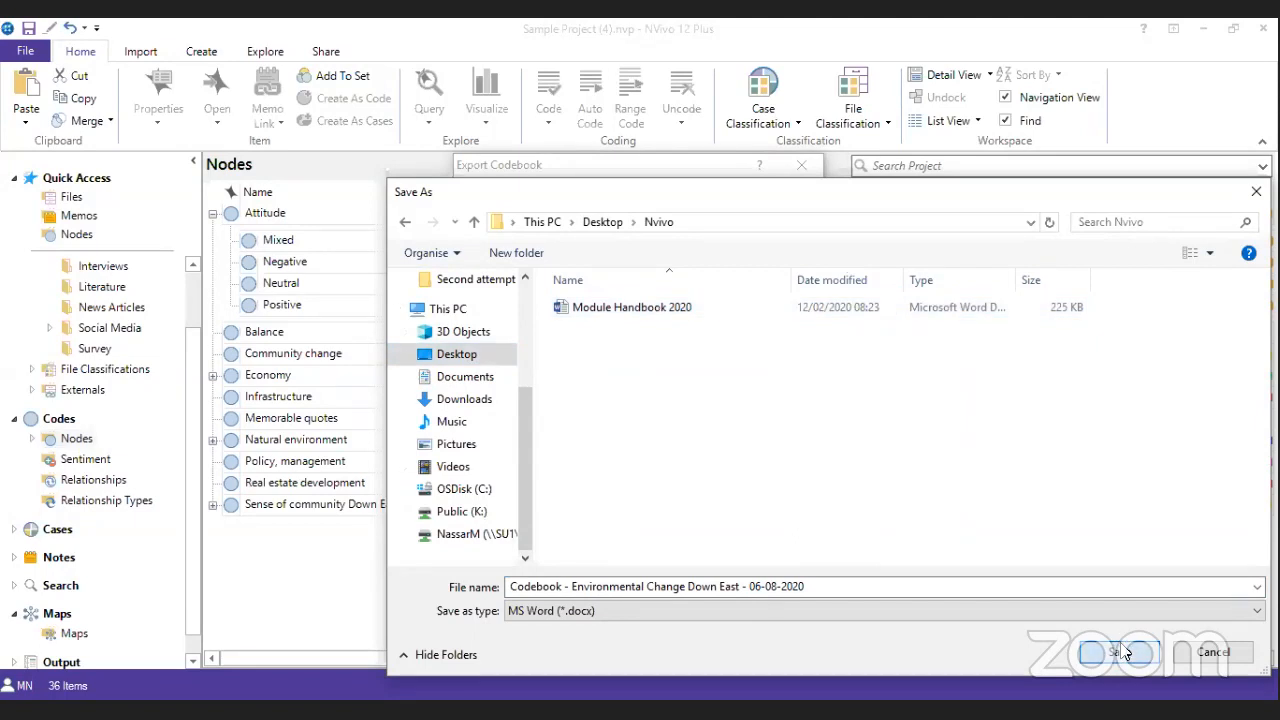
{"action": "left_click", "coordinate": [1120, 652]}
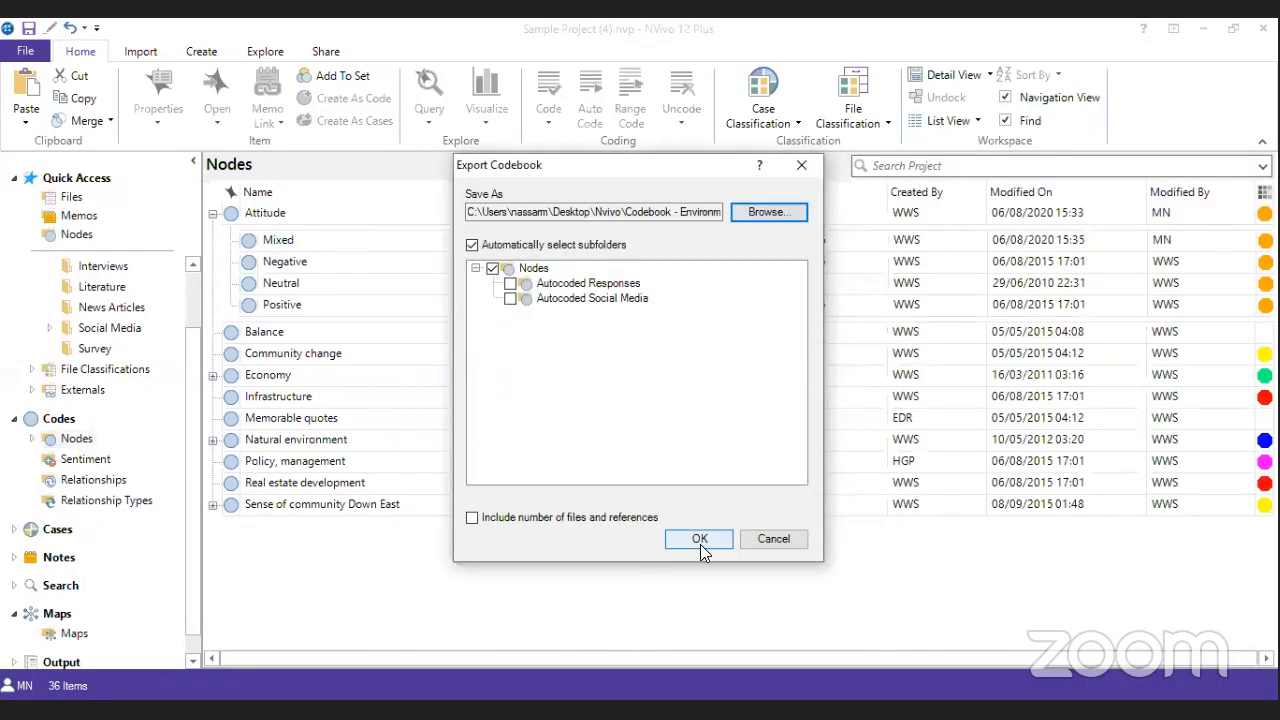
{"action": "left_click", "coordinate": [606, 520]}
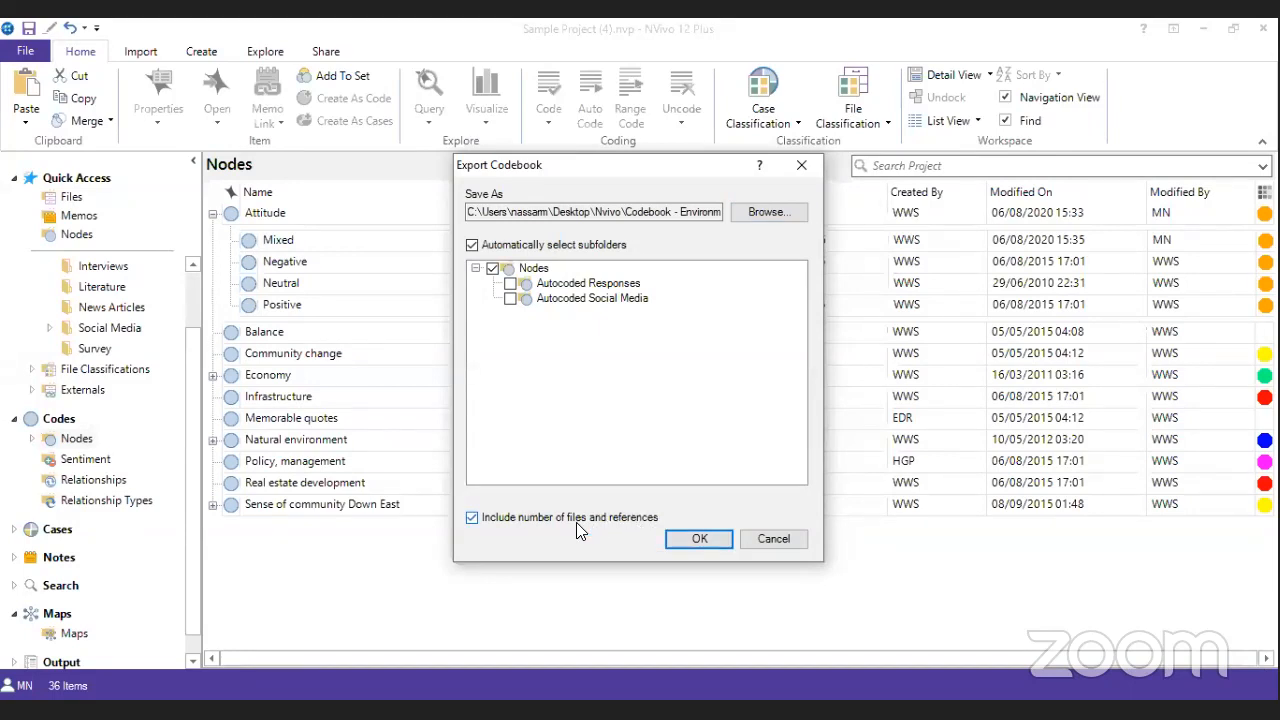
{"action": "left_click", "coordinate": [699, 539]}
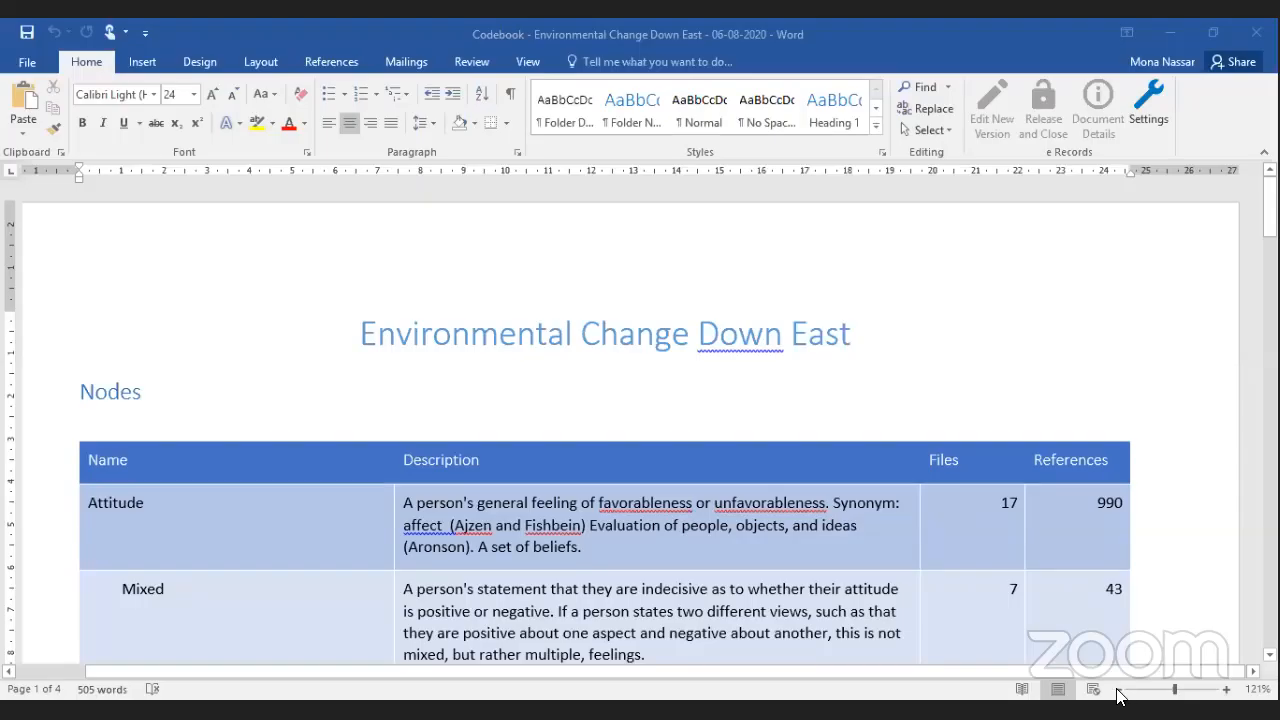
- Examine the exported codebook in Word at 100% zoom, covering the node names, descriptions, files and references across its pages
{"action": "left_click", "coordinate": [1119, 690]}
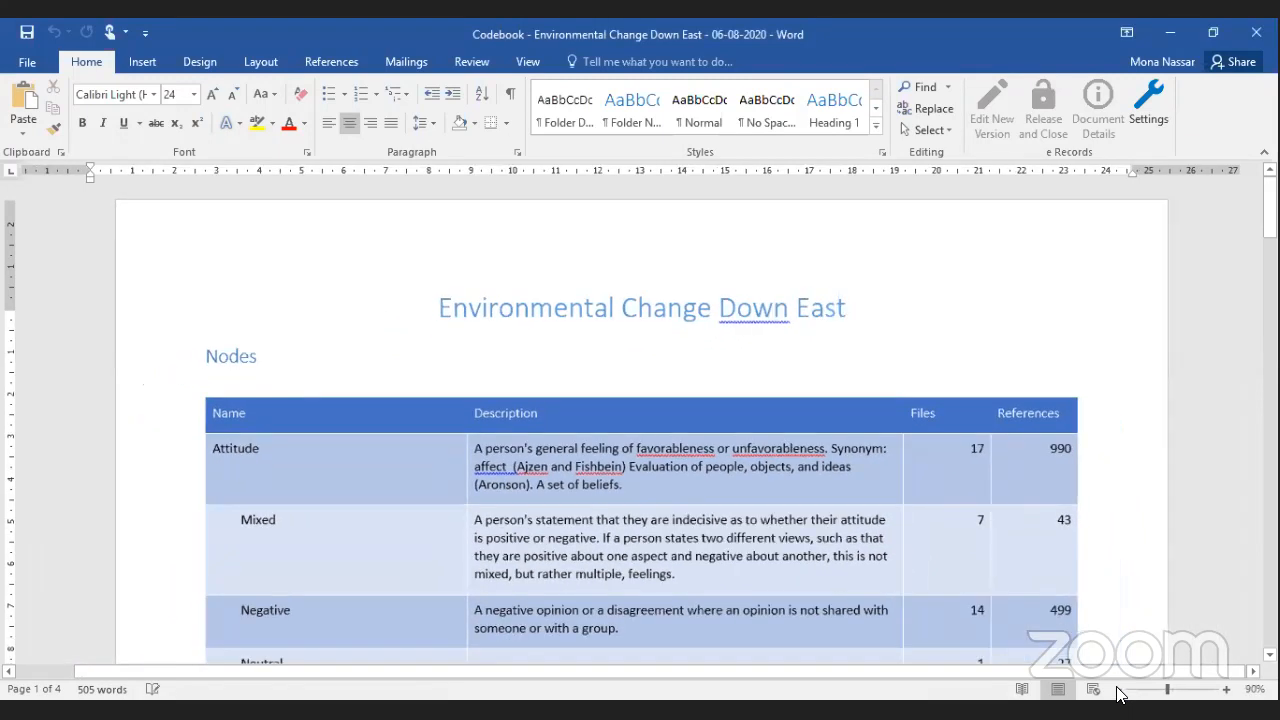
{"action": "left_click", "coordinate": [1119, 690]}
{"action": "left_click", "coordinate": [1119, 690]}
{"action": "left_click", "coordinate": [1227, 689]}
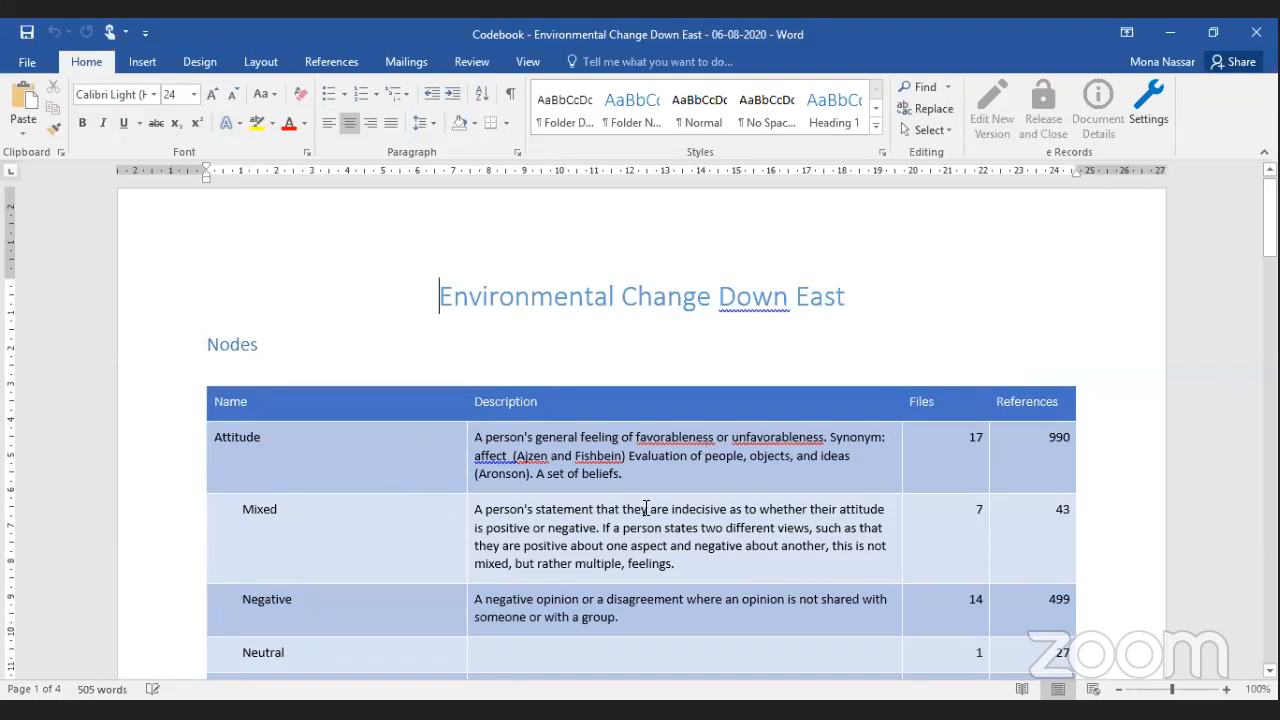
{"action": "scroll", "coordinate": [645, 506], "scroll_direction": "down", "scroll_amount": 1}
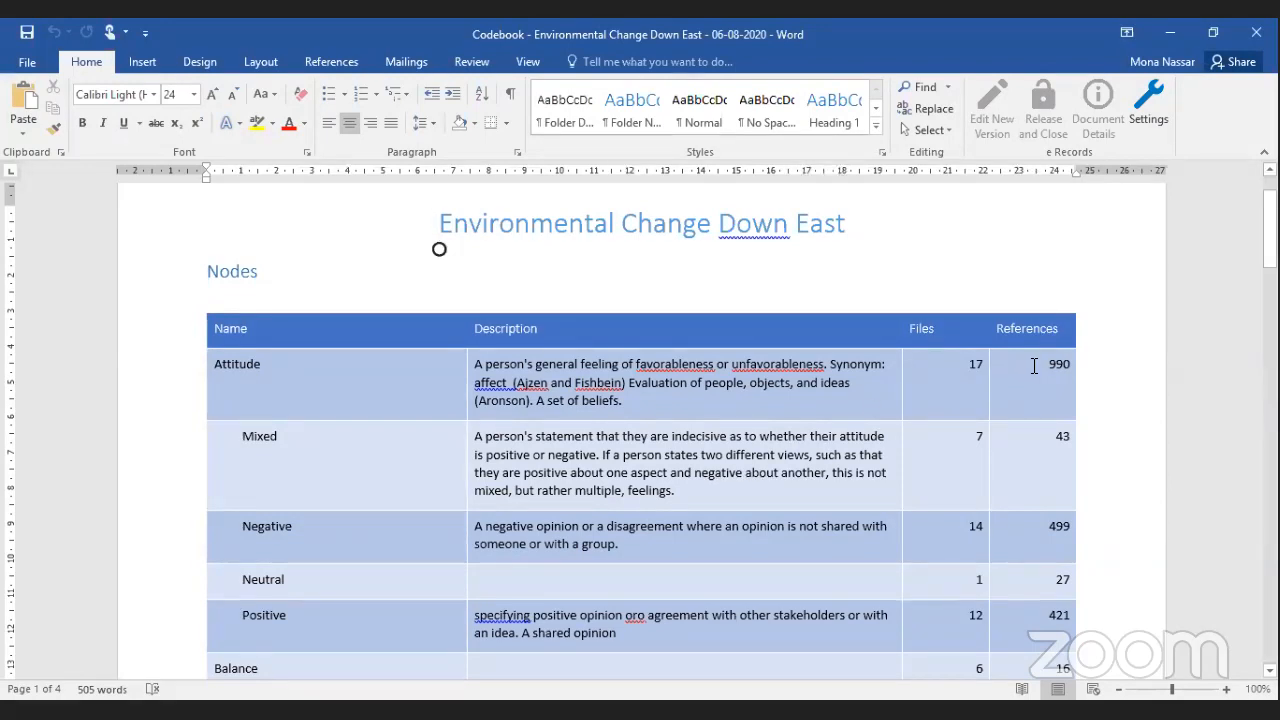
{"action": "scroll", "coordinate": [762, 448], "scroll_direction": "down", "scroll_amount": 8}
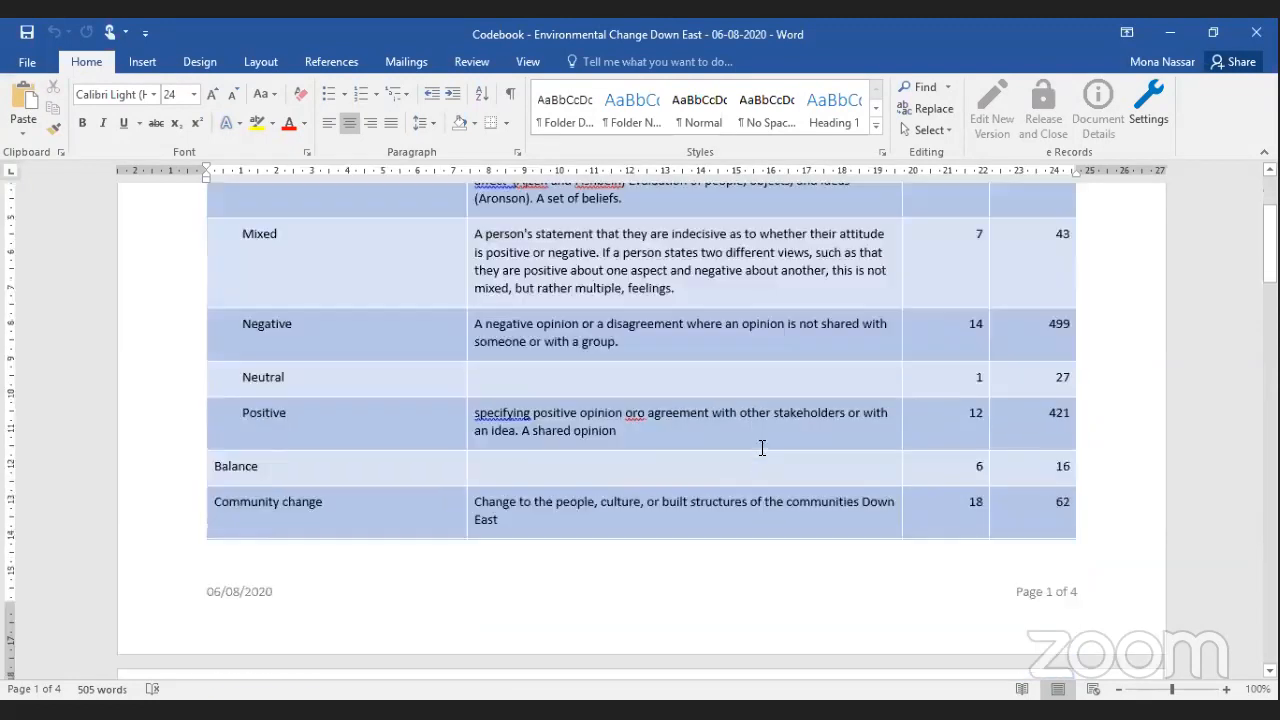
{"action": "scroll", "coordinate": [762, 448], "scroll_direction": "down", "scroll_amount": 7}
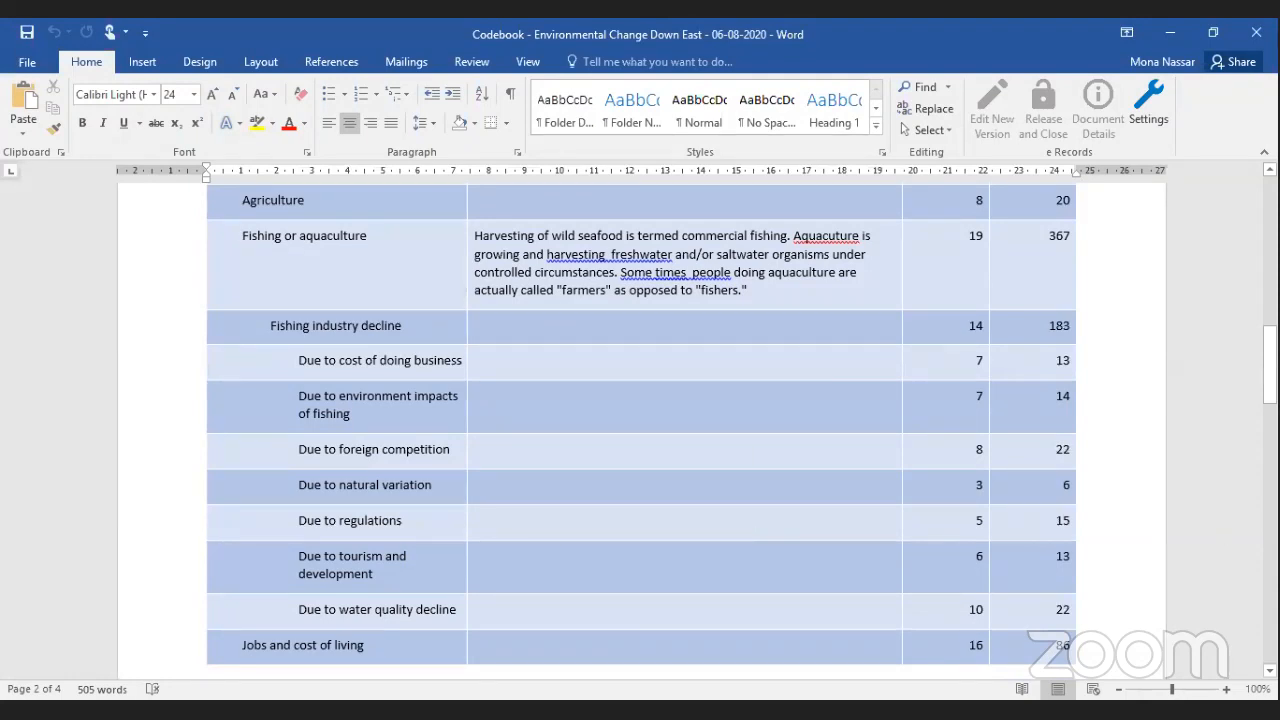
{"action": "scroll", "coordinate": [641, 430], "scroll_direction": "down", "scroll_amount": 20}
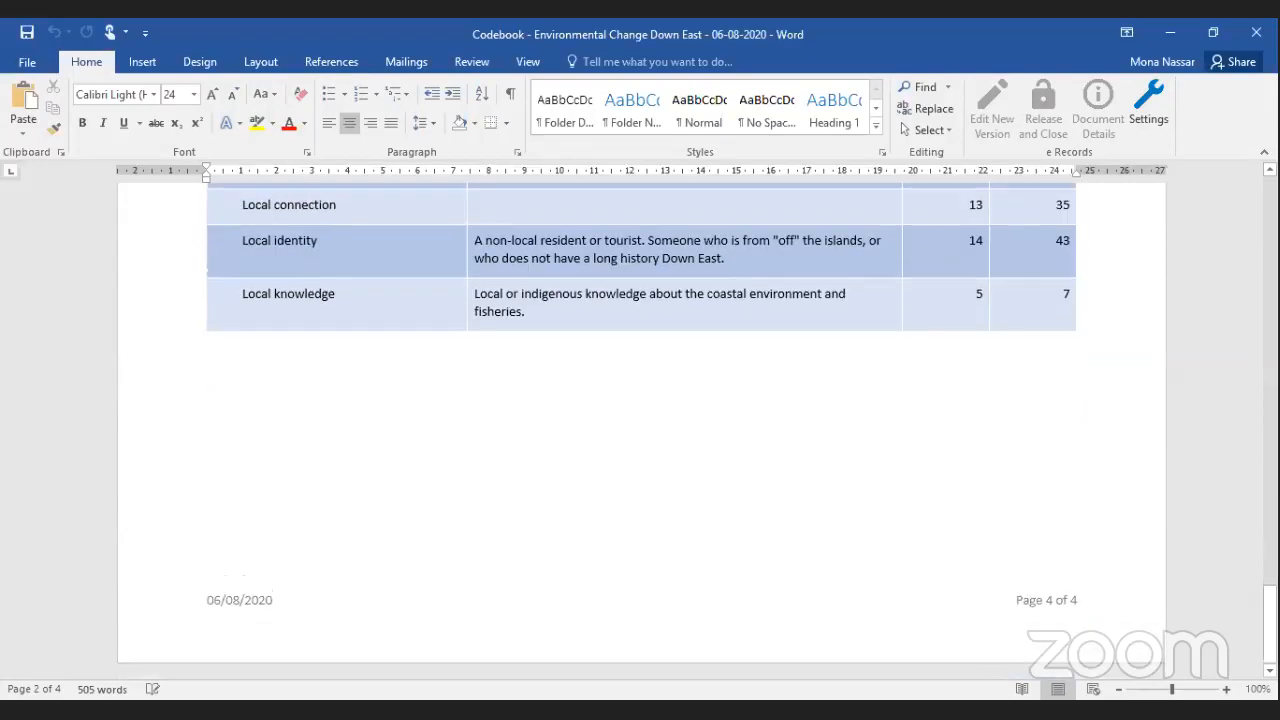
{"action": "scroll", "coordinate": [641, 430], "scroll_direction": "up", "scroll_amount": 6}
{"action": "scroll", "coordinate": [649, 676], "scroll_direction": "up", "scroll_amount": 8}
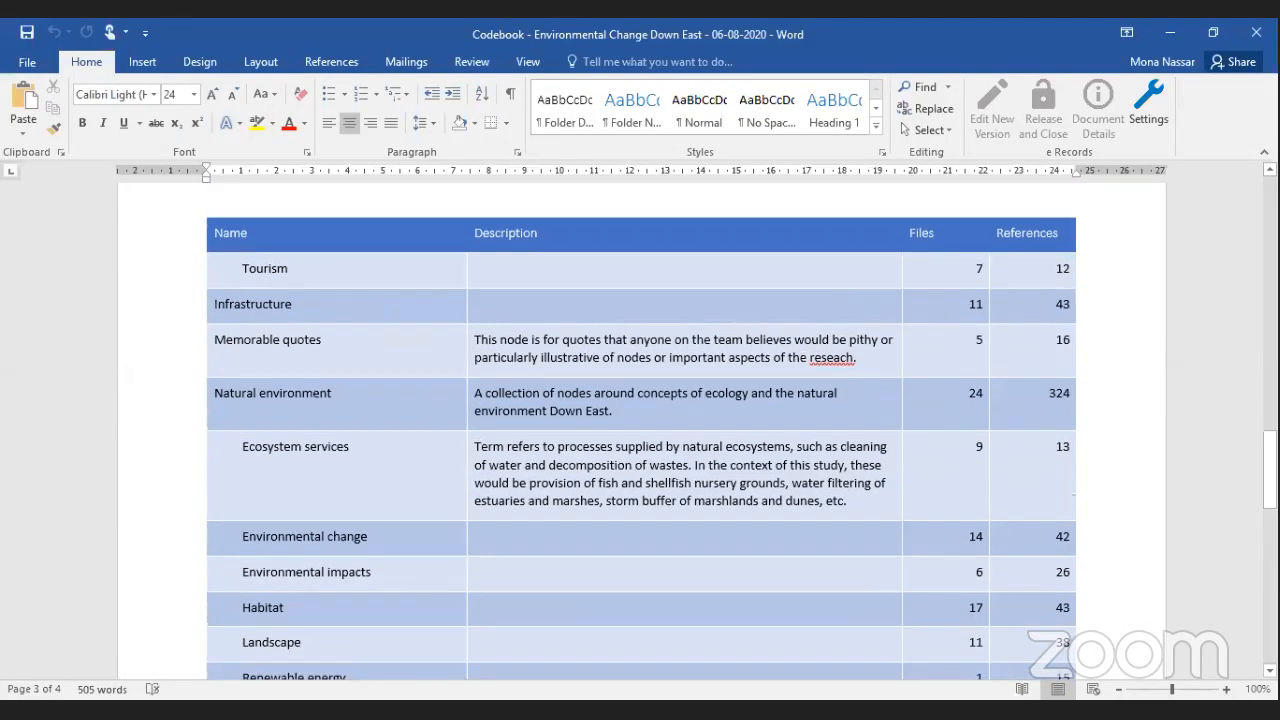
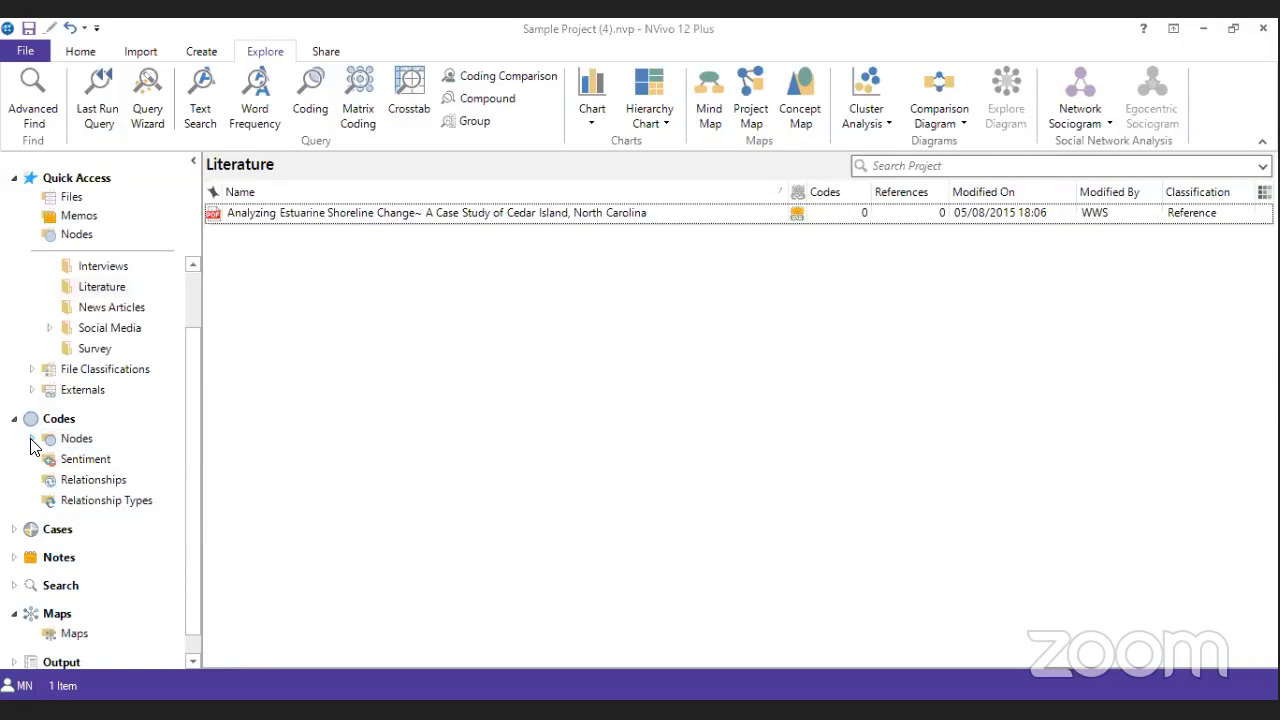
- In NVivo, create a new folder named "Lietrature" under Nodes
{"action": "left_click", "coordinate": [31, 439]}
{"action": "right_click", "coordinate": [74, 439]}
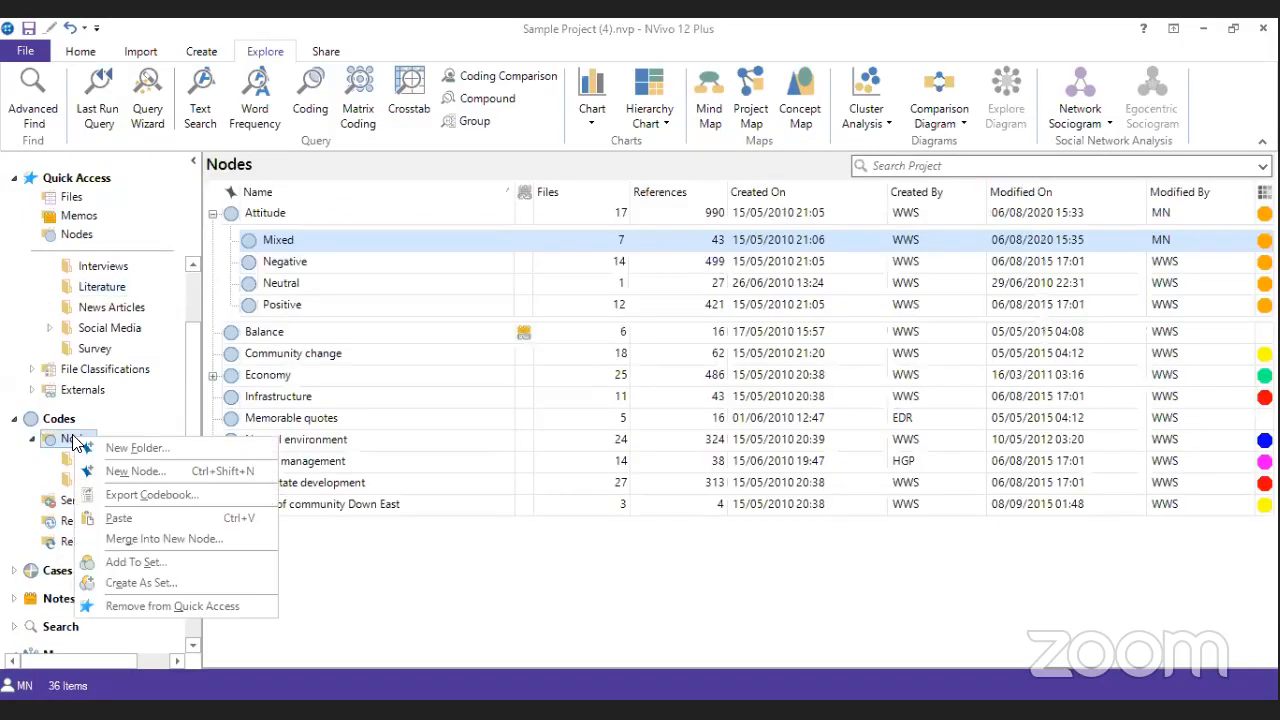
{"action": "left_click", "coordinate": [113, 447]}
{"action": "type", "text": "Lietrature"}
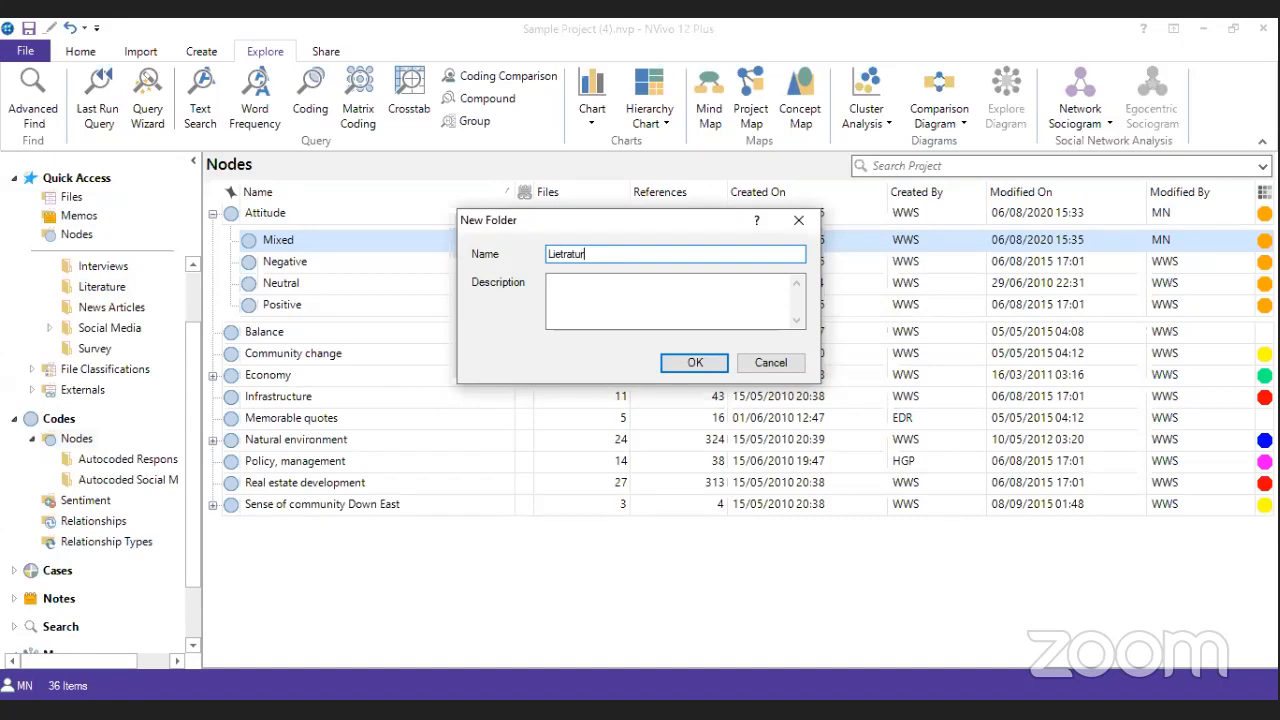
{"action": "left_click", "coordinate": [706, 362]}
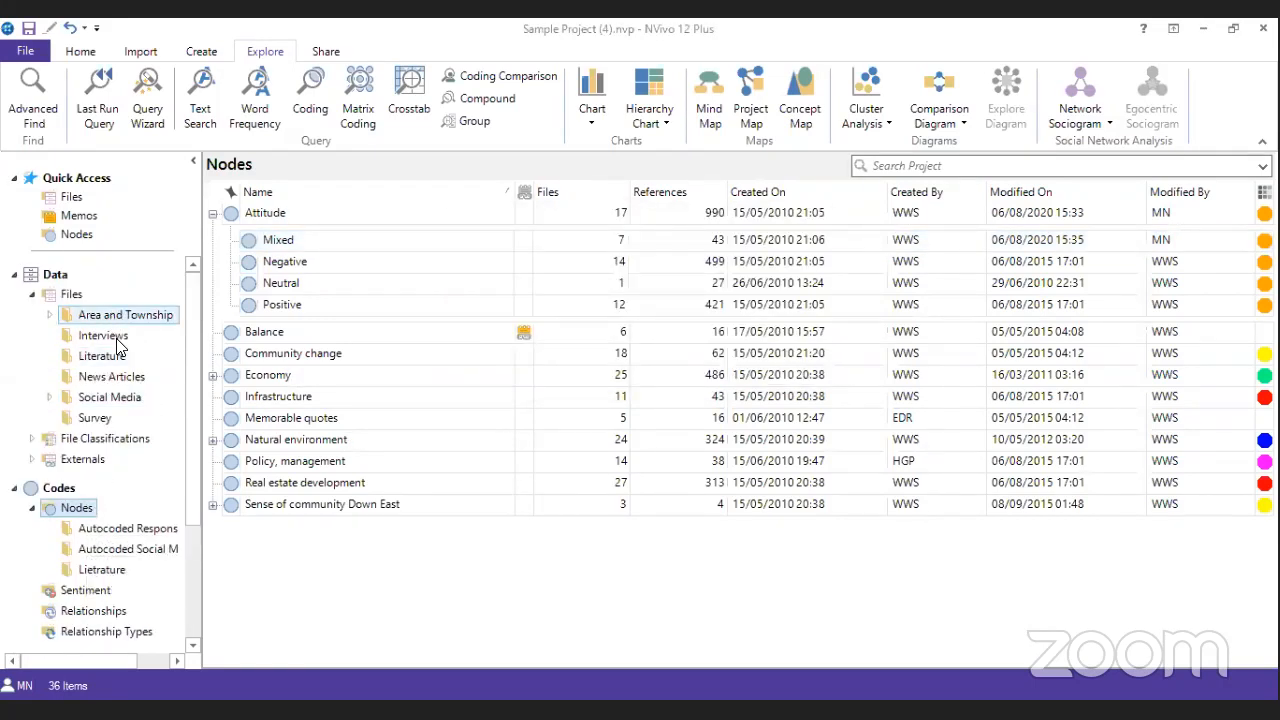
- Open the estuarine shoreline change PDF from the Literature files and go to the paragraph stating the study's objective
{"action": "left_click", "coordinate": [104, 357]}
{"action": "double_click", "coordinate": [338, 213]}
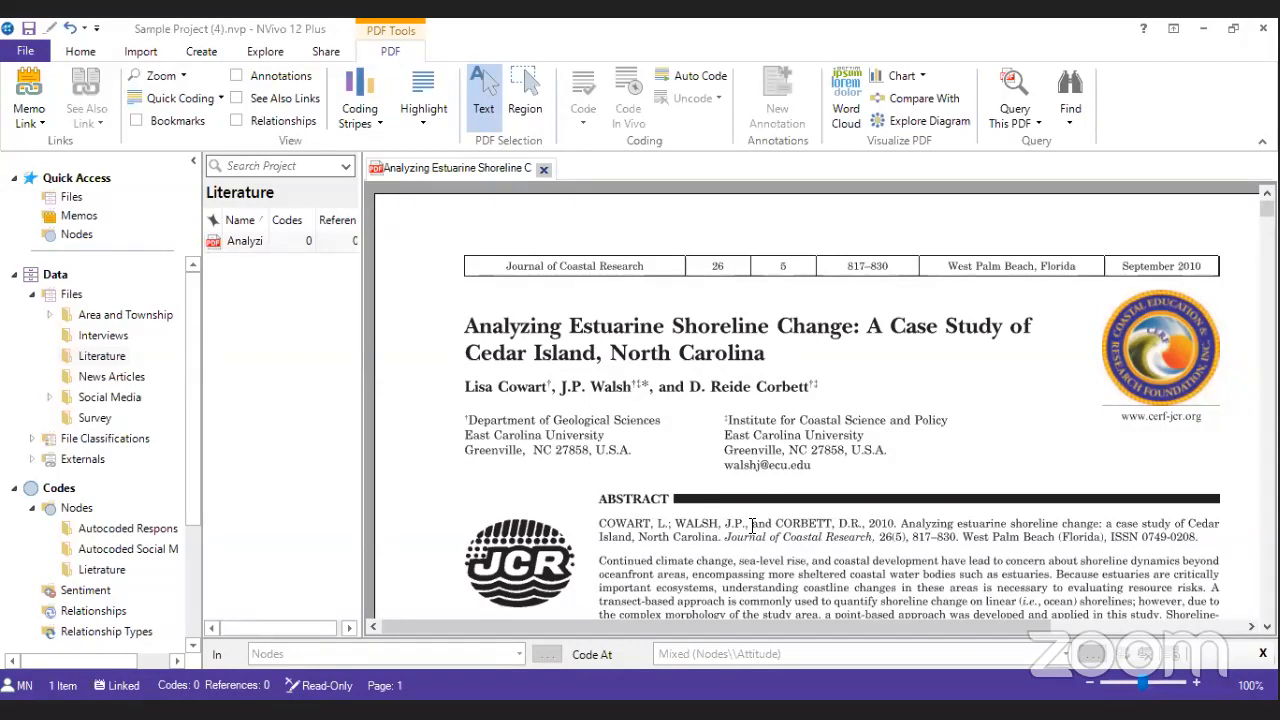
{"action": "scroll", "coordinate": [507, 332], "scroll_direction": "down", "scroll_amount": 6}
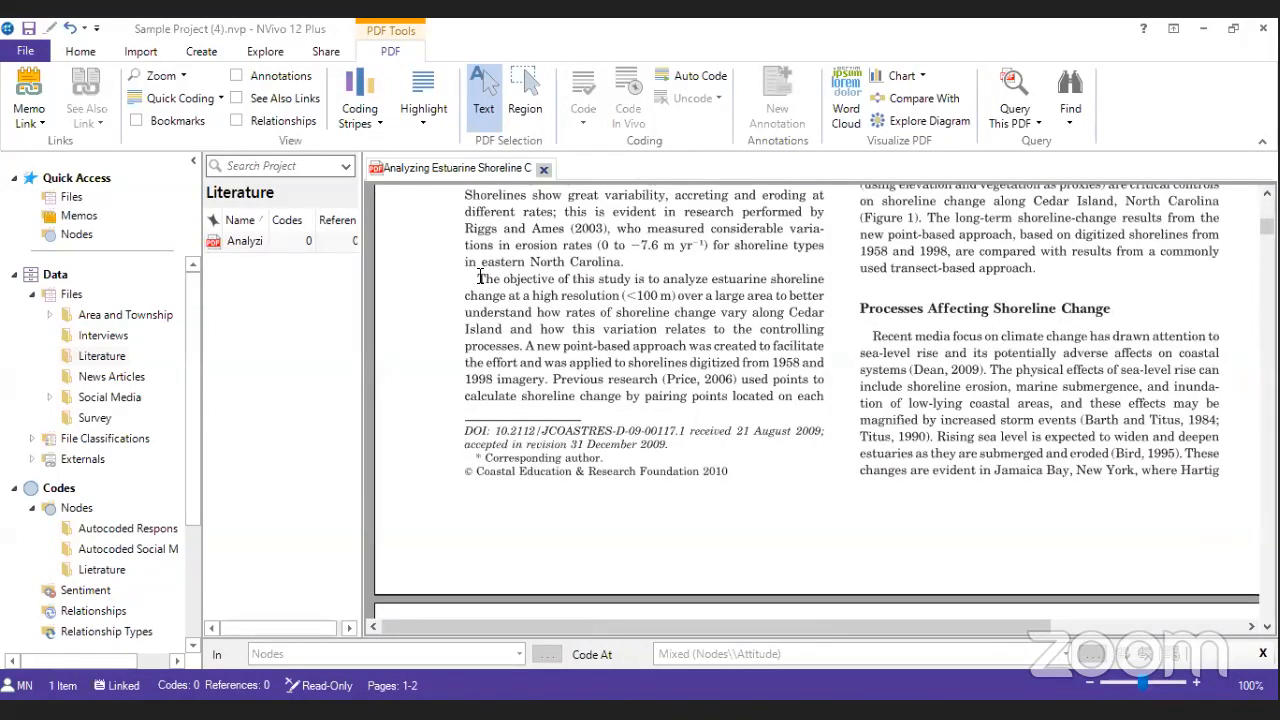
- View the coding commands available for the sentence stating the study's objective, and look over the surrounding introduction in the PDF
{"action": "left_click_drag", "start_coordinate": [479, 277], "coordinate": [823, 296]}
{"action": "right_click", "coordinate": [763, 284]}
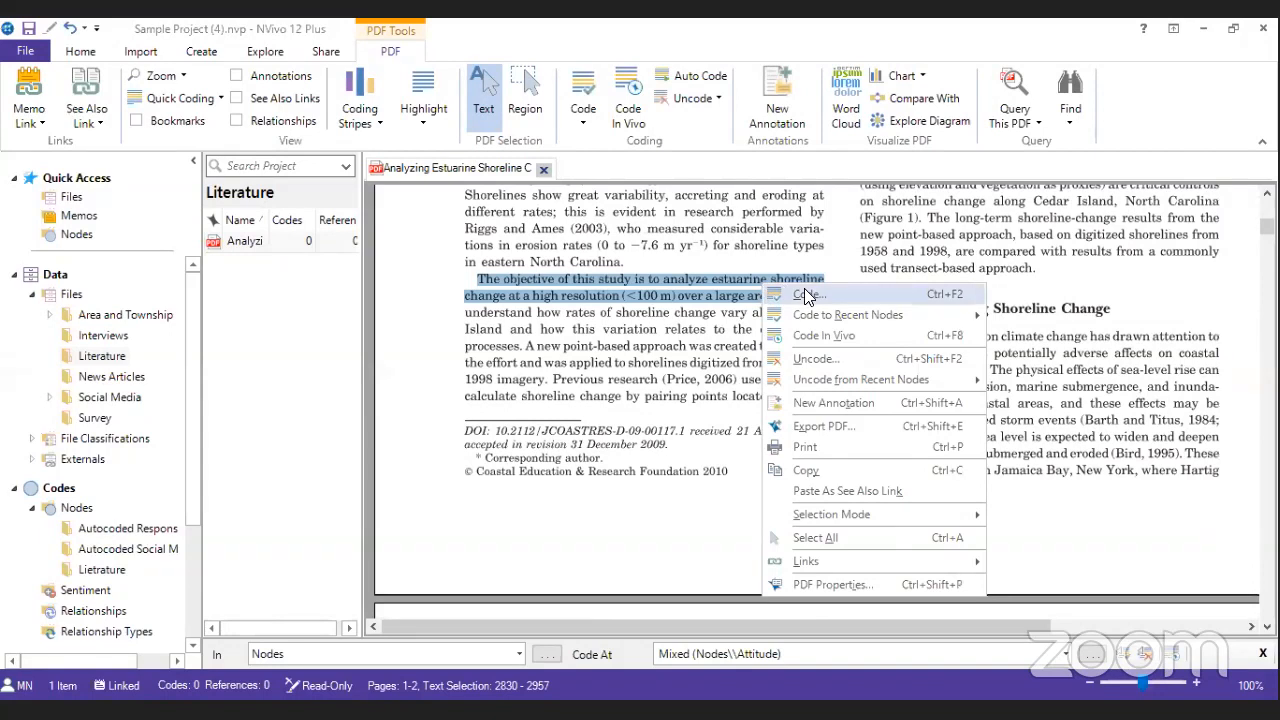
{"action": "left_click", "coordinate": [643, 361]}
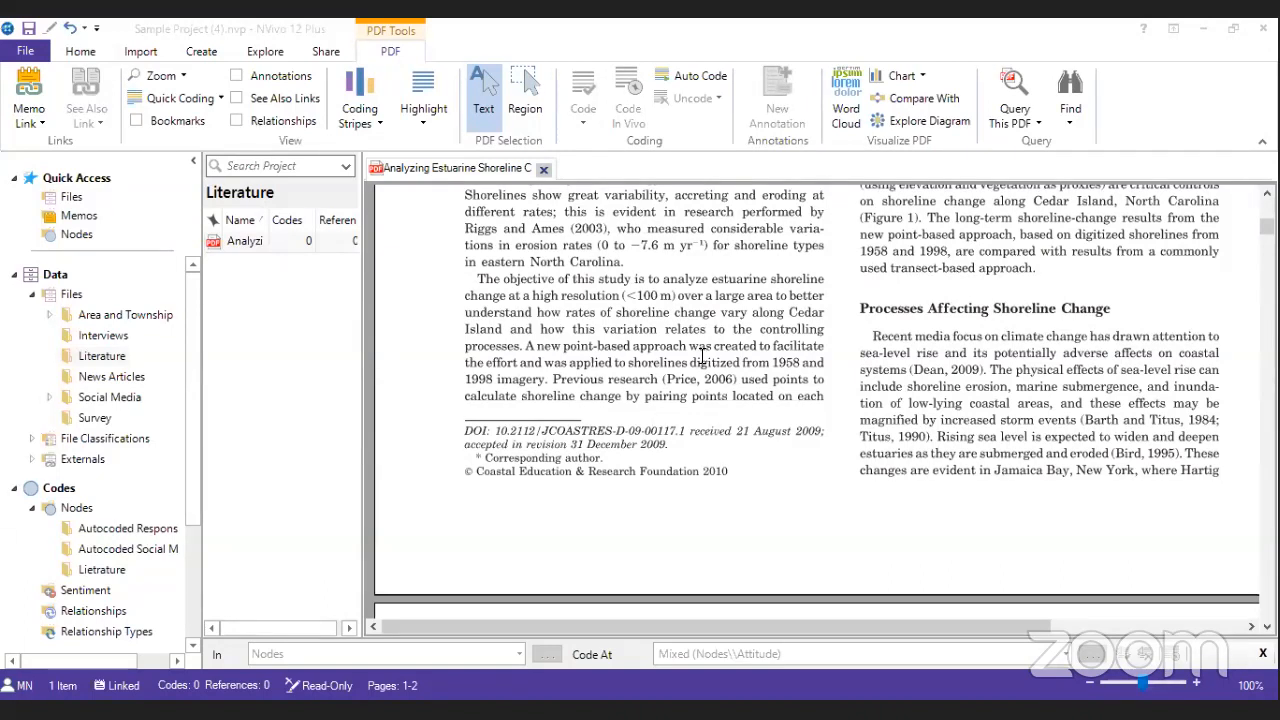
{"action": "scroll", "coordinate": [703, 356], "scroll_direction": "up", "scroll_amount": 3}
{"action": "scroll", "coordinate": [703, 355], "scroll_direction": "down", "scroll_amount": 1}
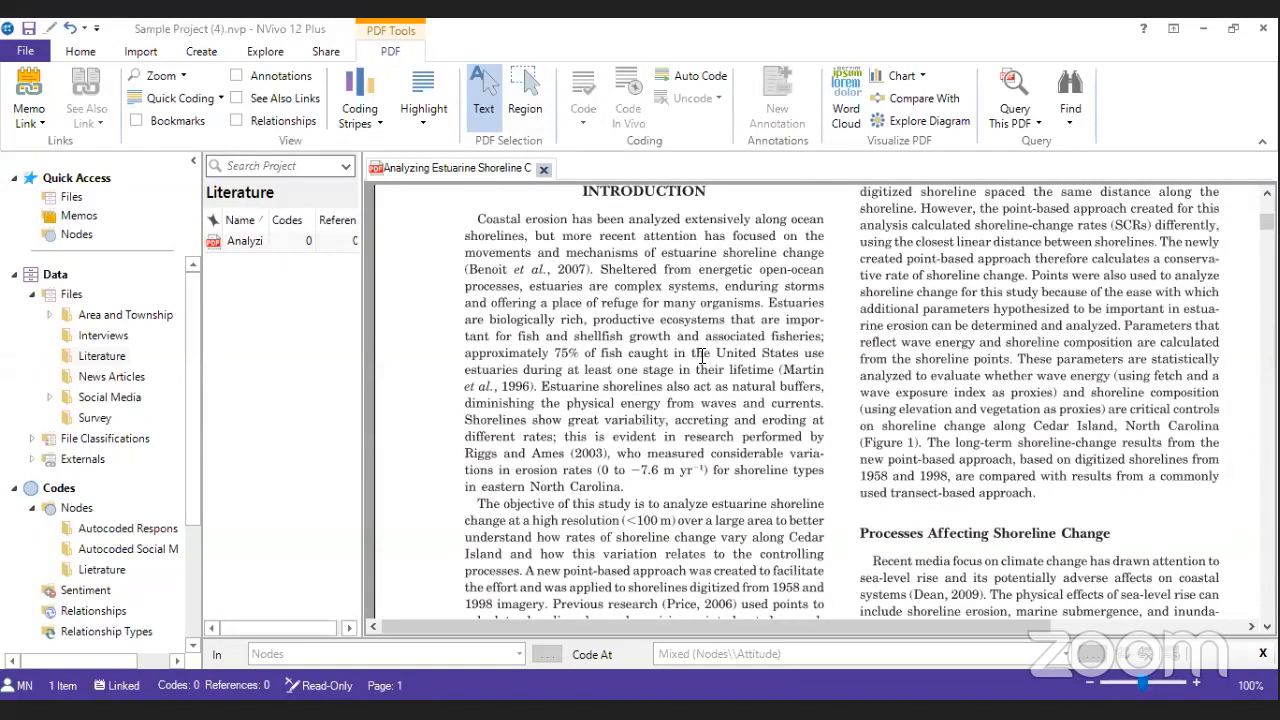
{"action": "scroll", "coordinate": [703, 356], "scroll_direction": "down", "scroll_amount": 3}
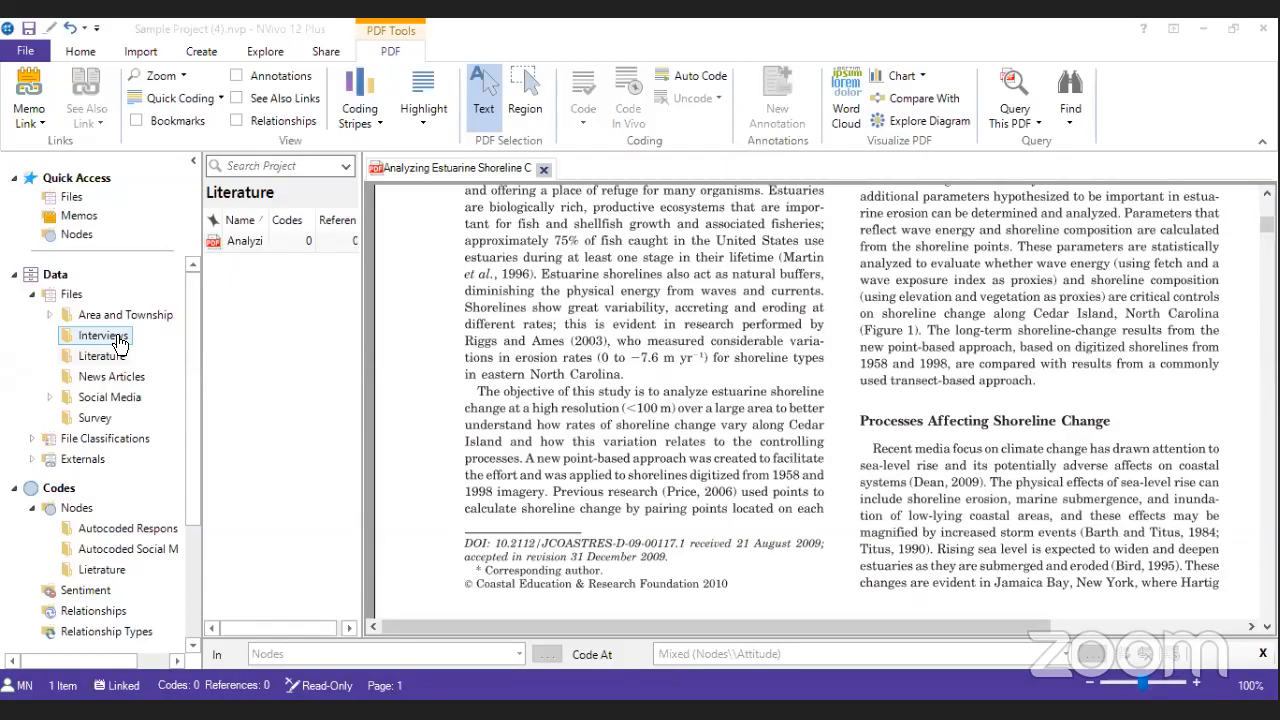
- Open the ref picture from the Interviews files and enlarge it to 63%
{"action": "left_click", "coordinate": [103, 335]}
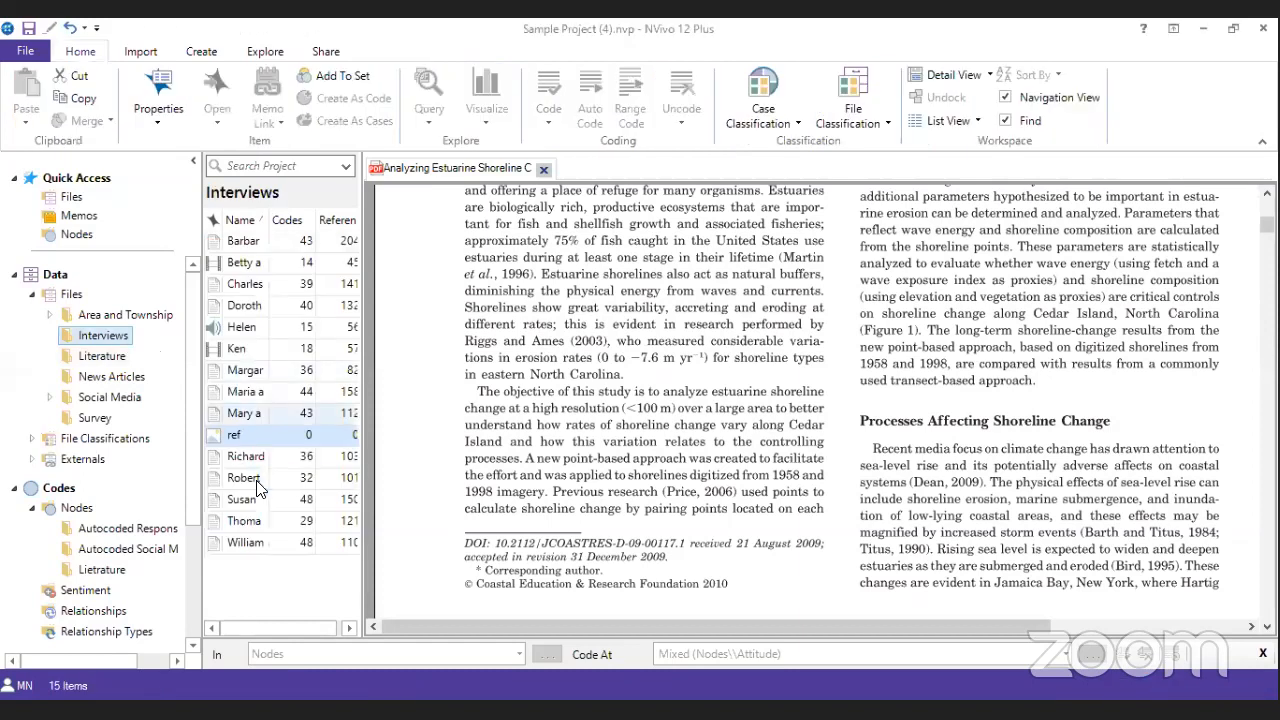
{"action": "double_click", "coordinate": [250, 438]}
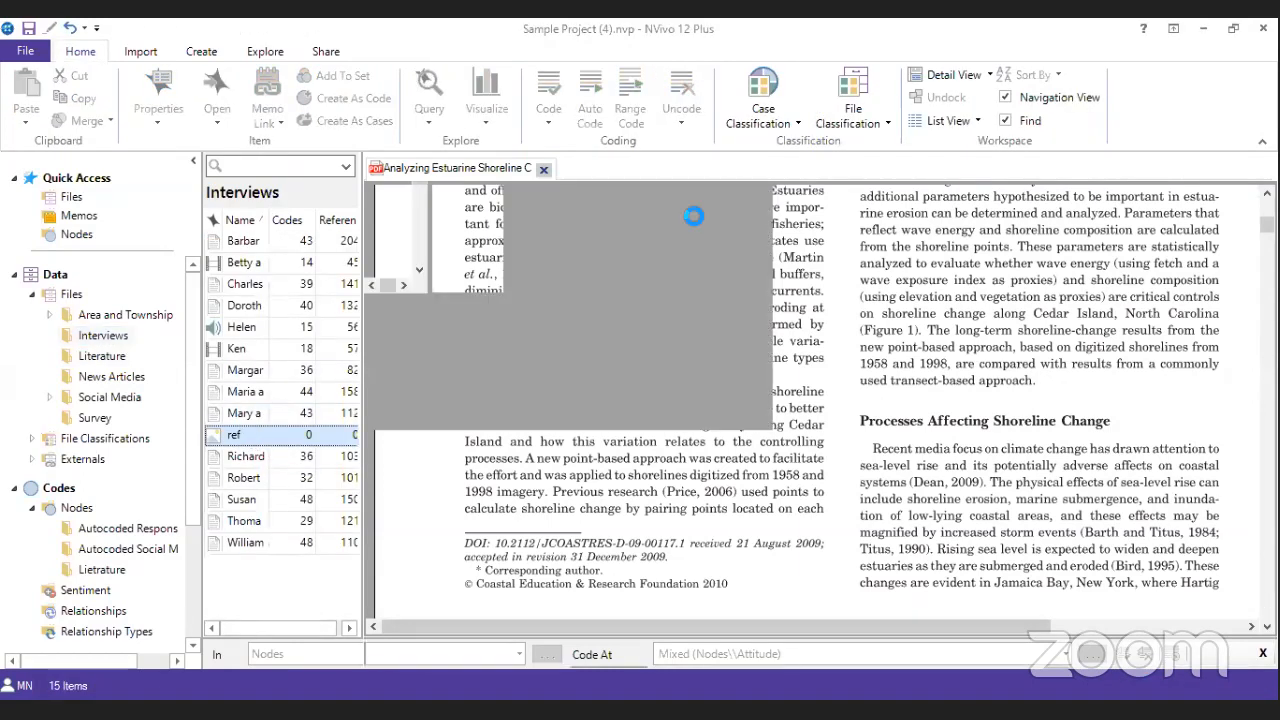
{"action": "left_click", "coordinate": [1197, 685]}
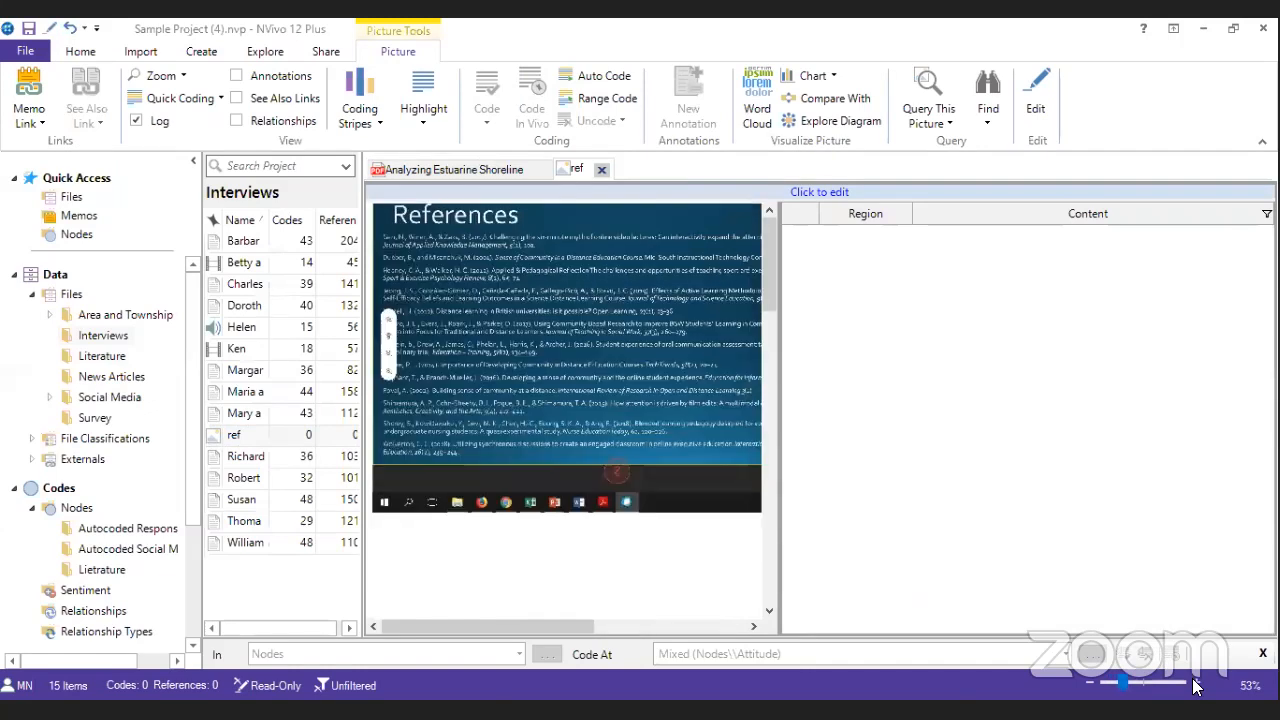
{"action": "left_click", "coordinate": [1197, 684]}
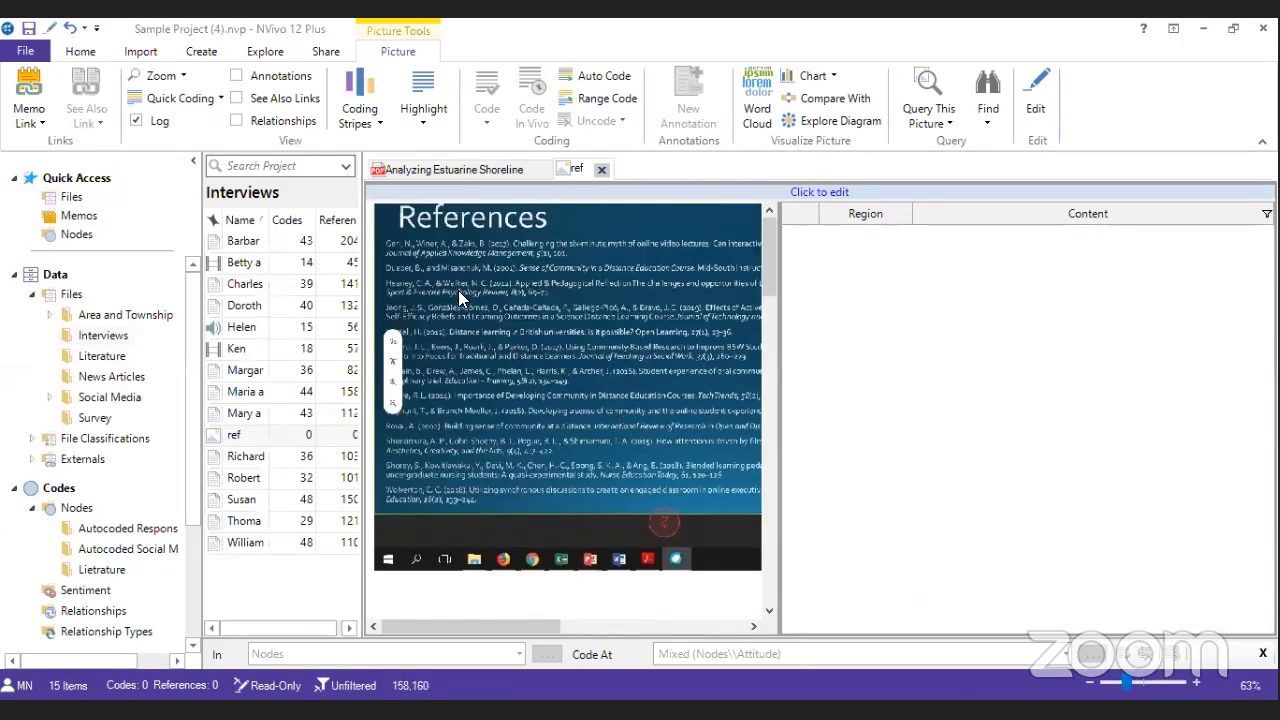
- Mark a region of about 480 × 250 over the middle references in the picture and view its coding commands
{"action": "left_click_drag", "start_coordinate": [458, 290], "coordinate": [616, 350]}
{"action": "left_click_drag", "start_coordinate": [410, 263], "coordinate": [523, 364]}
{"action": "left_click", "coordinate": [414, 290]}
{"action": "left_click_drag", "start_coordinate": [414, 288], "coordinate": [695, 438]}
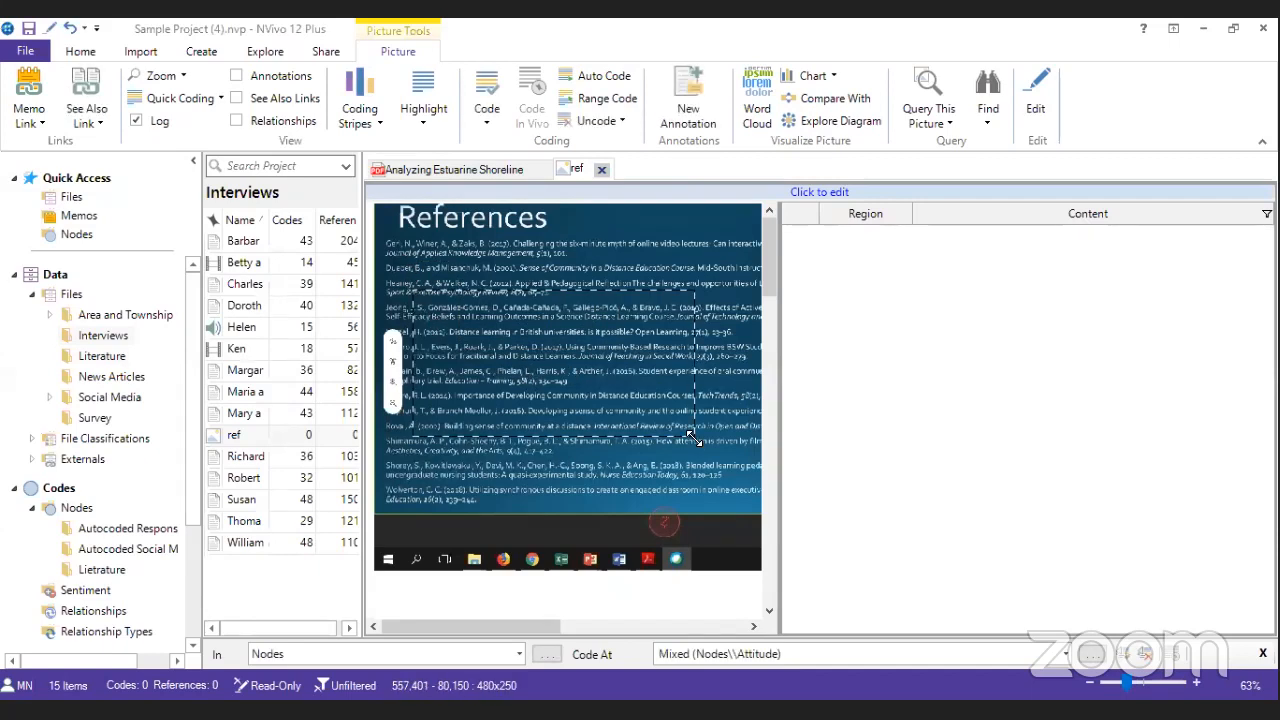
{"action": "right_click", "coordinate": [551, 377]}
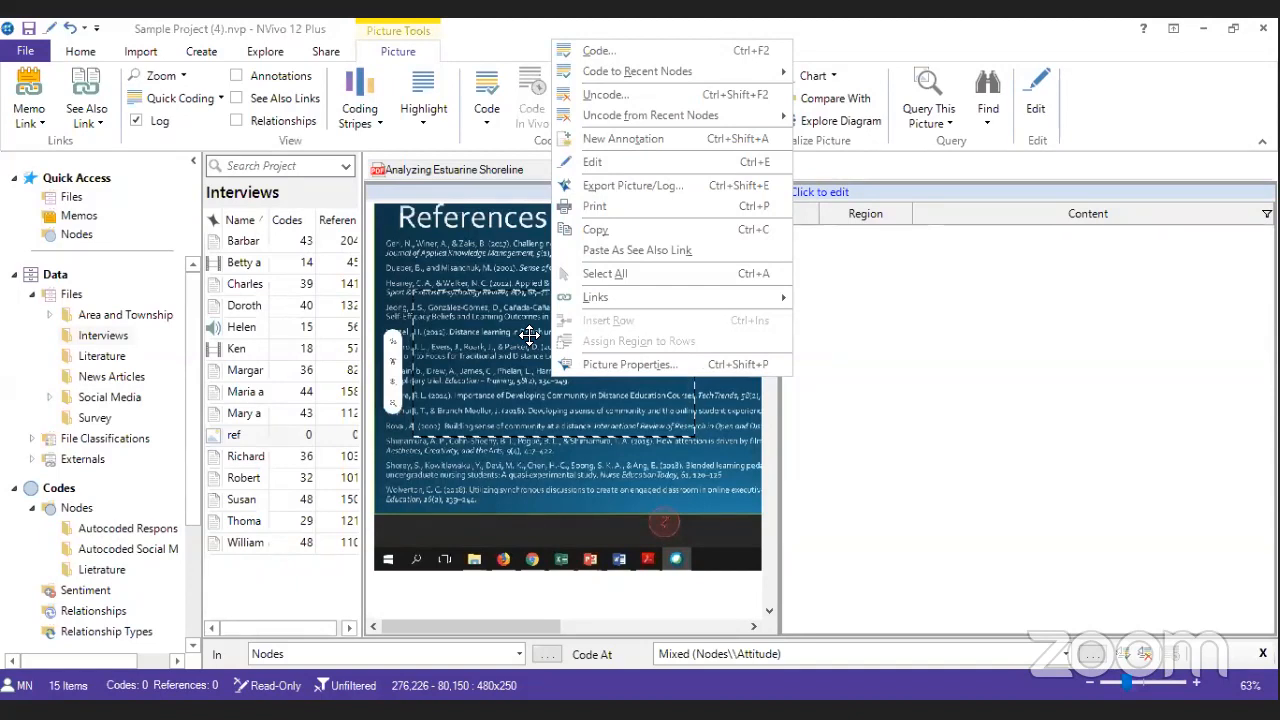
{"action": "left_click", "coordinate": [461, 268]}
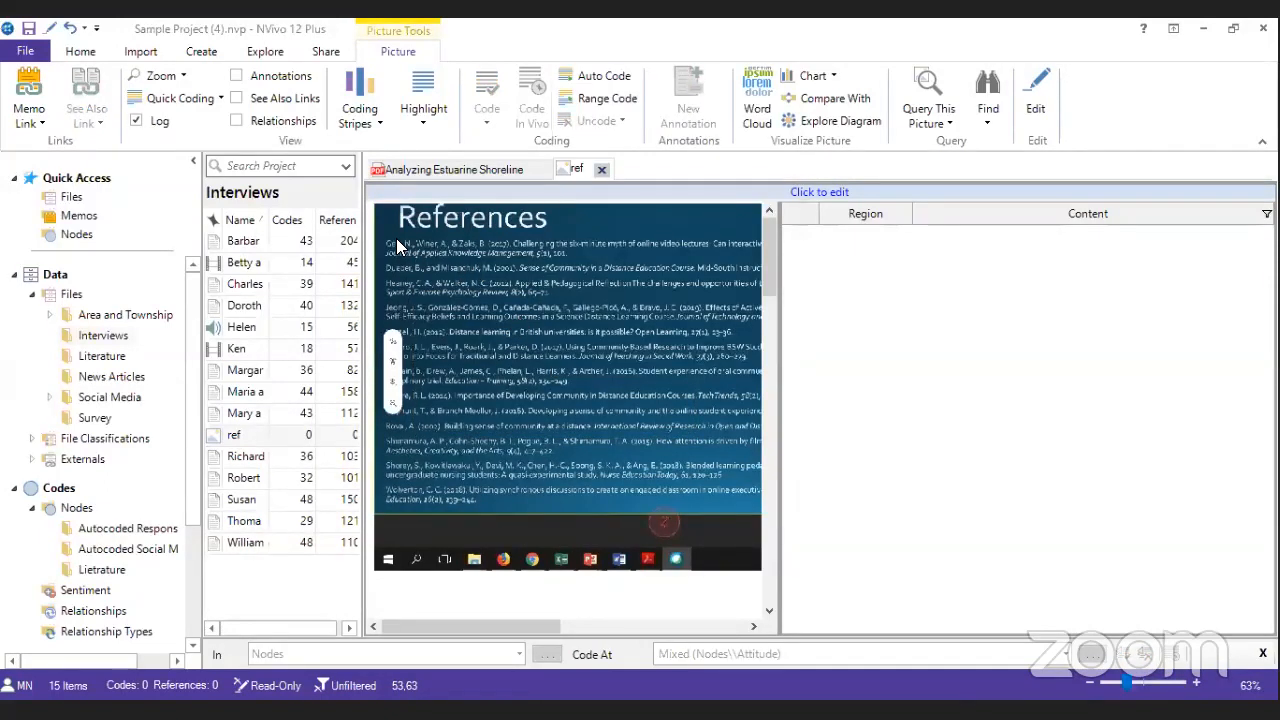
- Mark a larger region of about 550 × 440 over the picture's reference list and view the commands for coding it
{"action": "left_click_drag", "start_coordinate": [396, 238], "coordinate": [718, 494]}
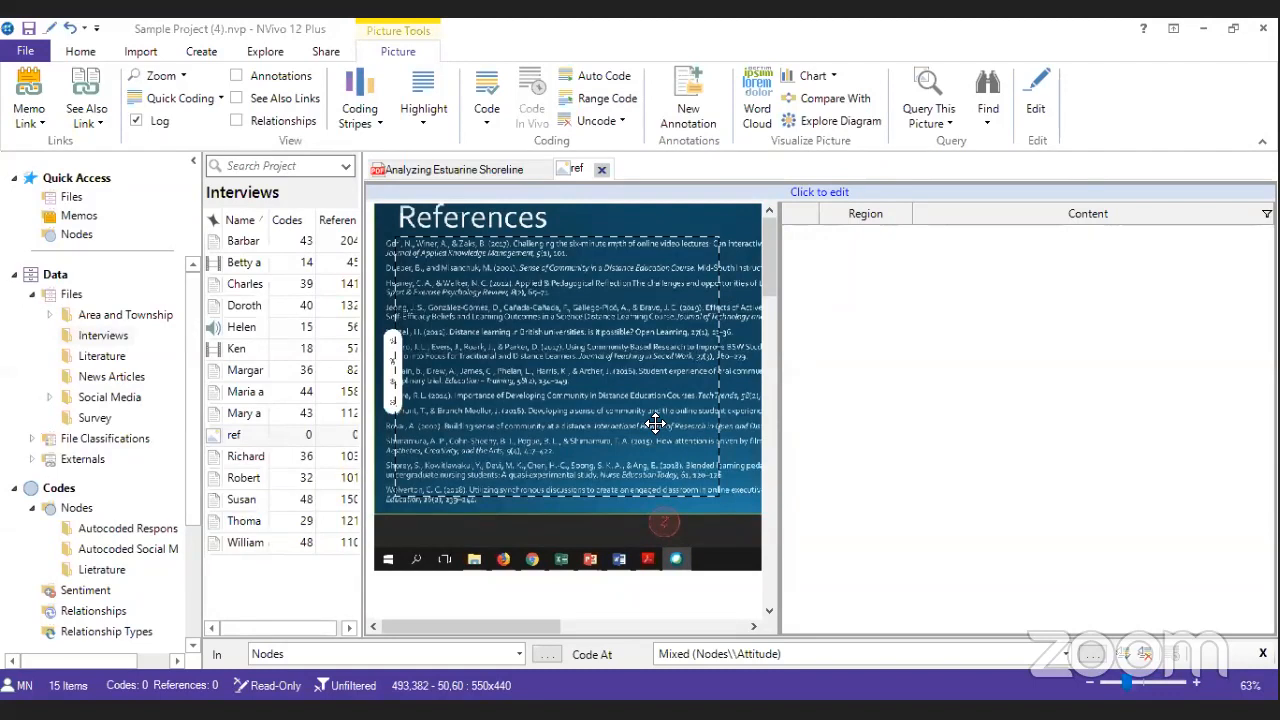
{"action": "right_click", "coordinate": [619, 374]}
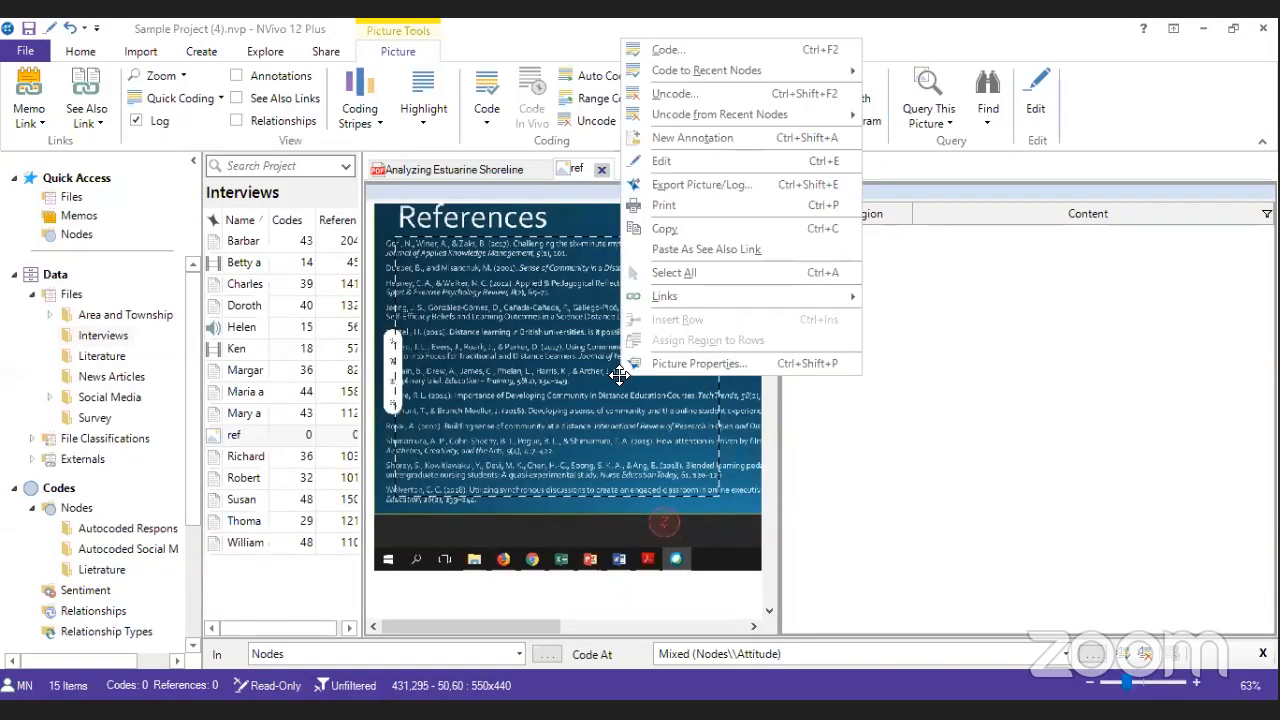
{"action": "right_click", "coordinate": [489, 455]}
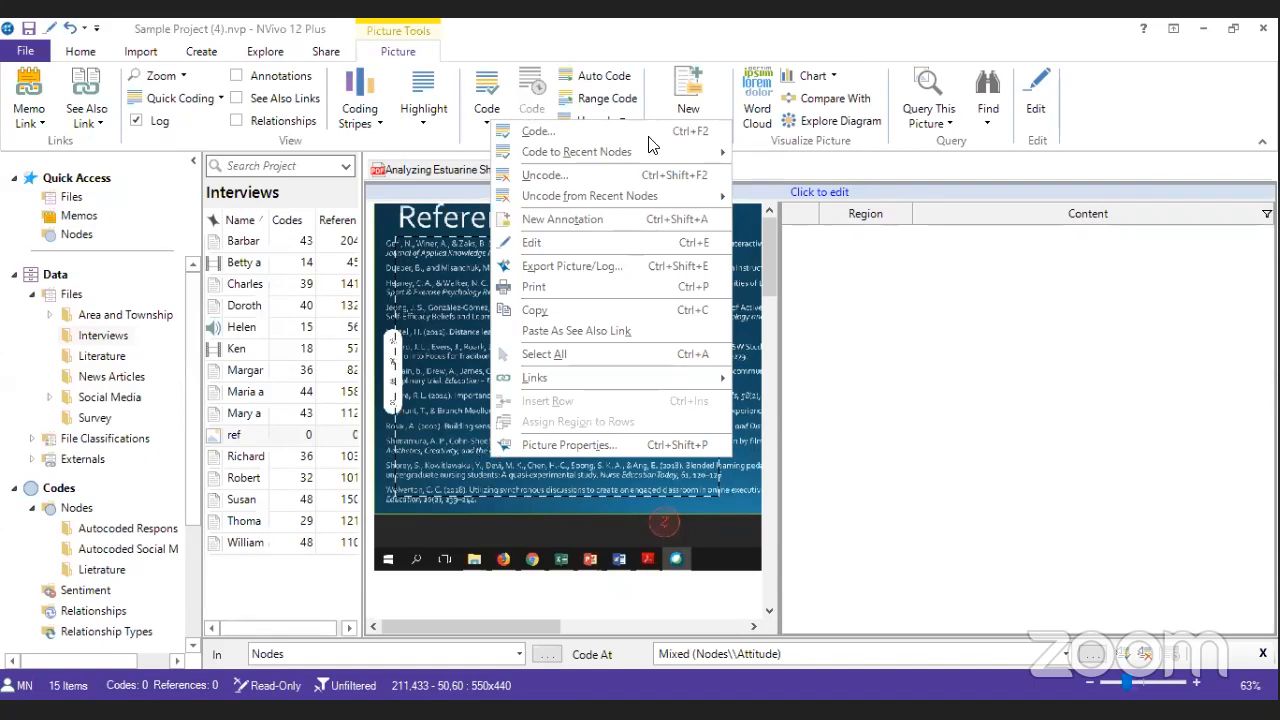
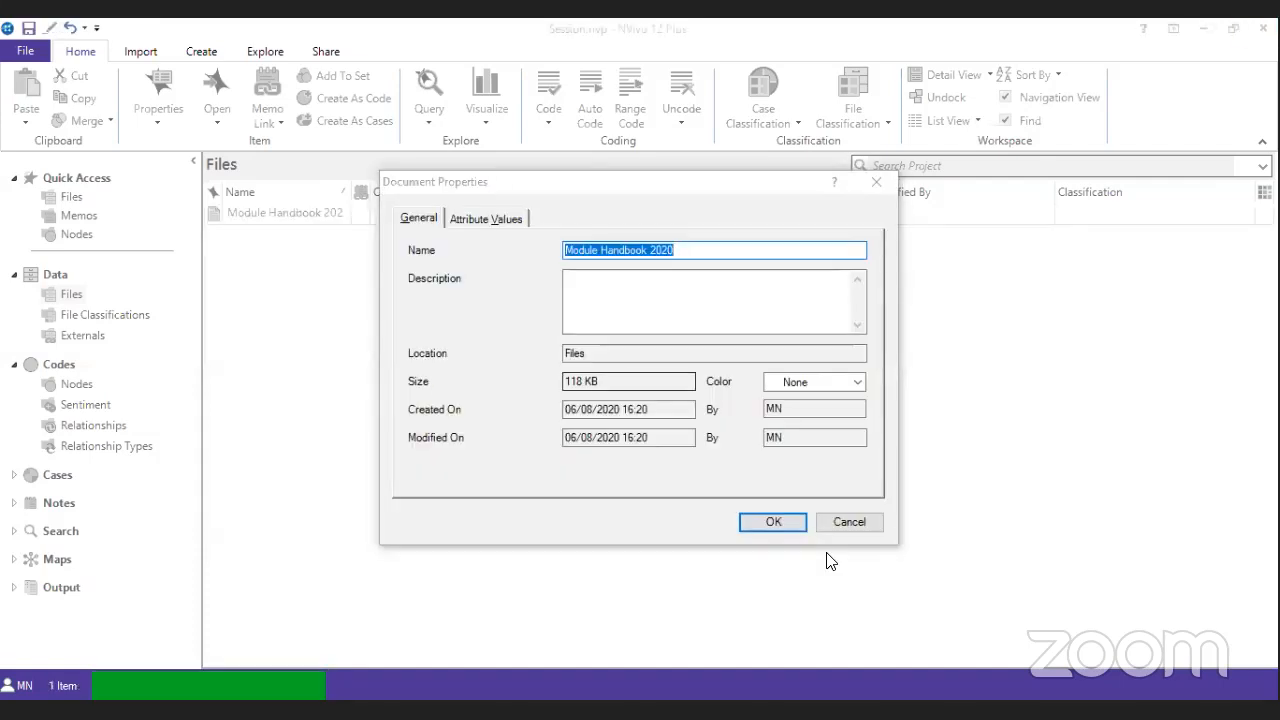
- Finish importing the Module Handbook 2020 document into the Session project and go to its Presentation (25%) section
{"action": "left_click", "coordinate": [794, 526]}
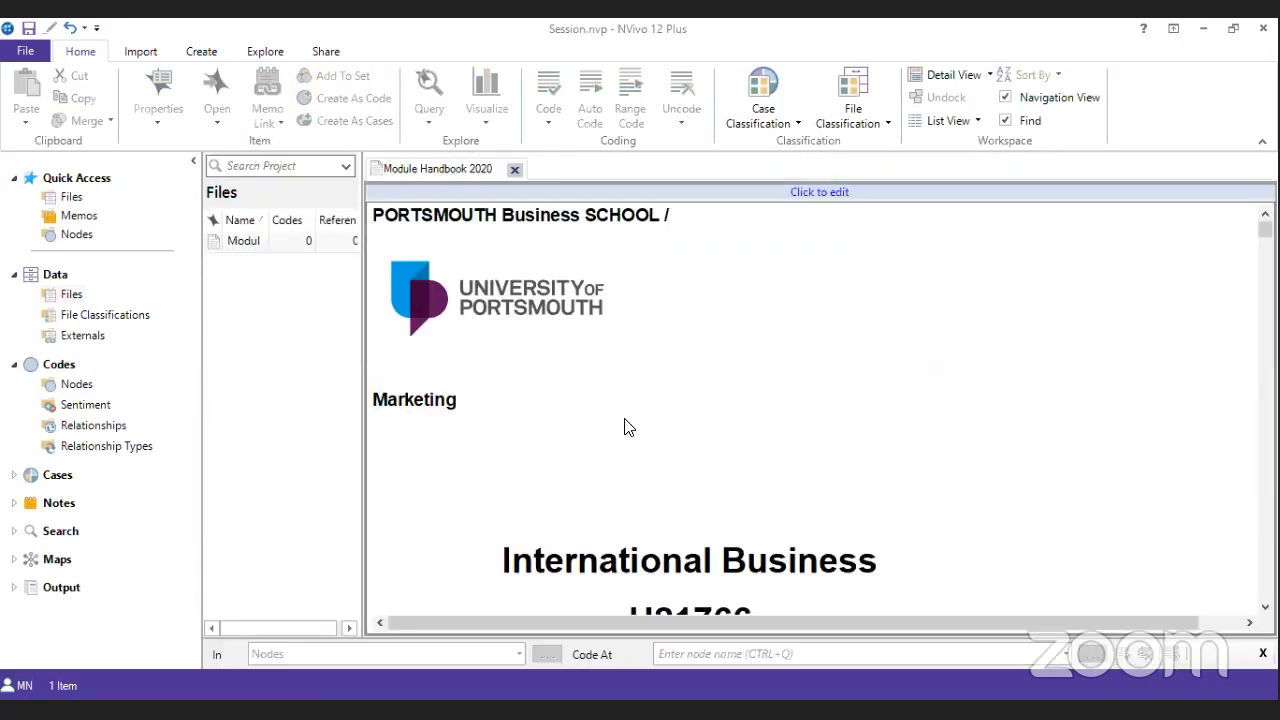
{"action": "scroll", "coordinate": [630, 426], "scroll_direction": "down", "scroll_amount": 10}
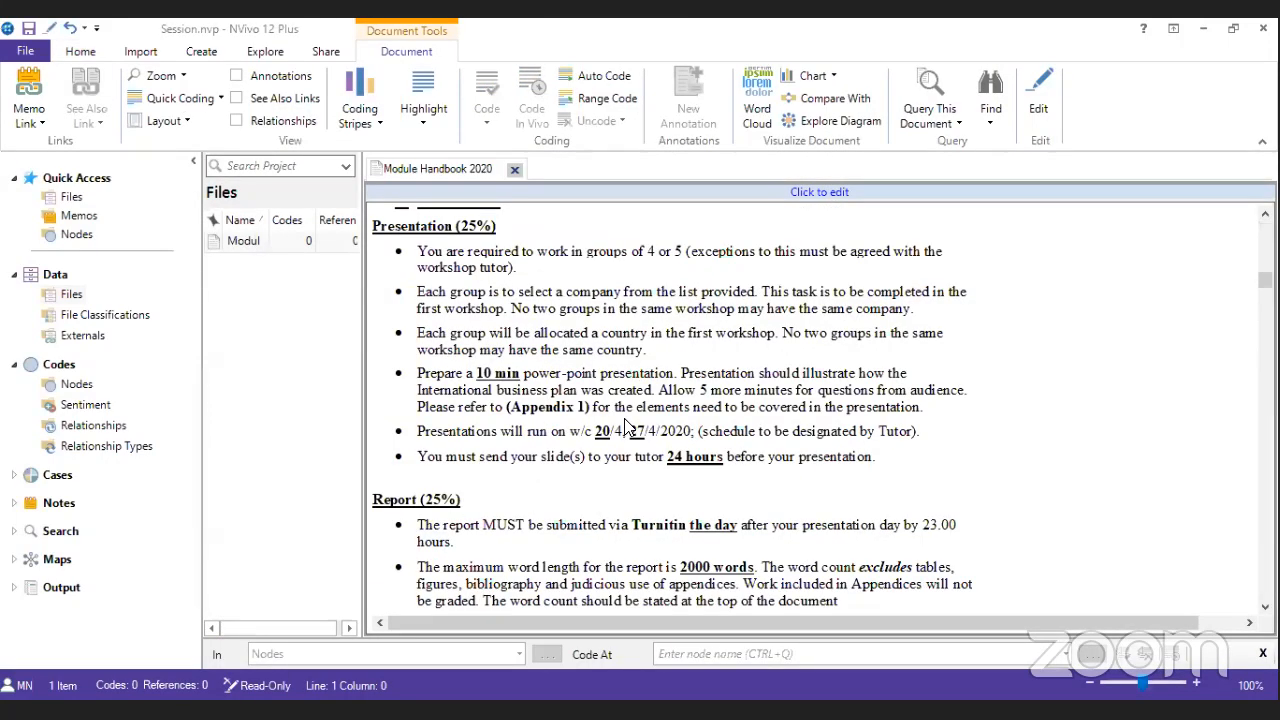
{"action": "scroll", "coordinate": [625, 419], "scroll_direction": "down", "scroll_amount": 2}
{"action": "left_click_drag", "start_coordinate": [425, 247], "coordinate": [593, 263]}
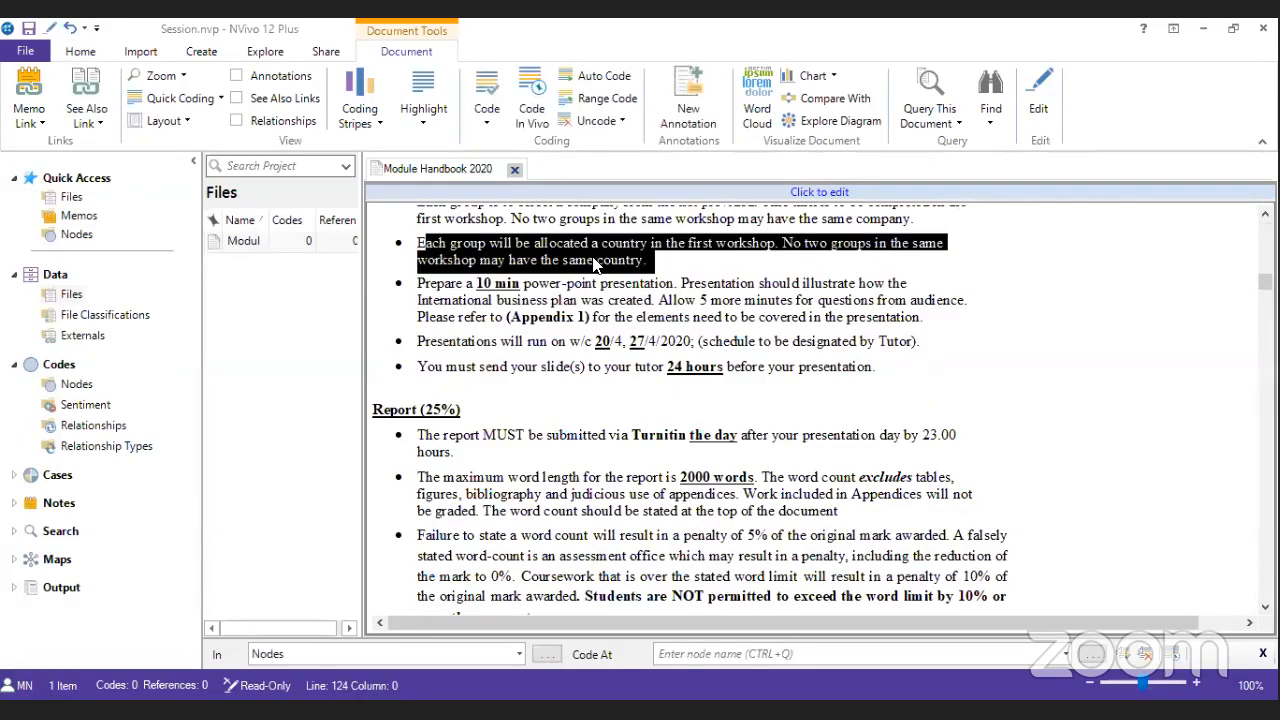
{"action": "right_click", "coordinate": [593, 263]}
{"action": "left_click", "coordinate": [632, 270]}
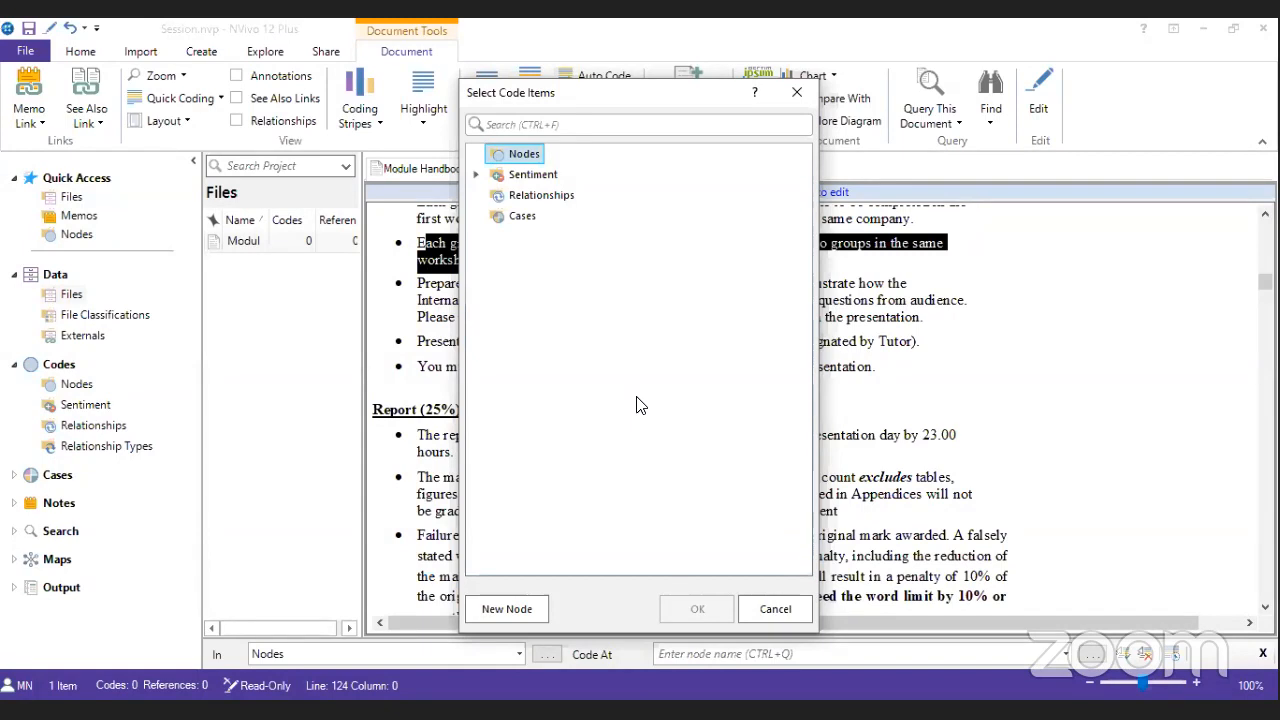
{"action": "left_click", "coordinate": [775, 609]}
- Code the handbook's bullet about working in groups of 4 or 5 at a new node named "Presentation"
{"action": "scroll", "coordinate": [547, 320], "scroll_direction": "up", "scroll_amount": 5}
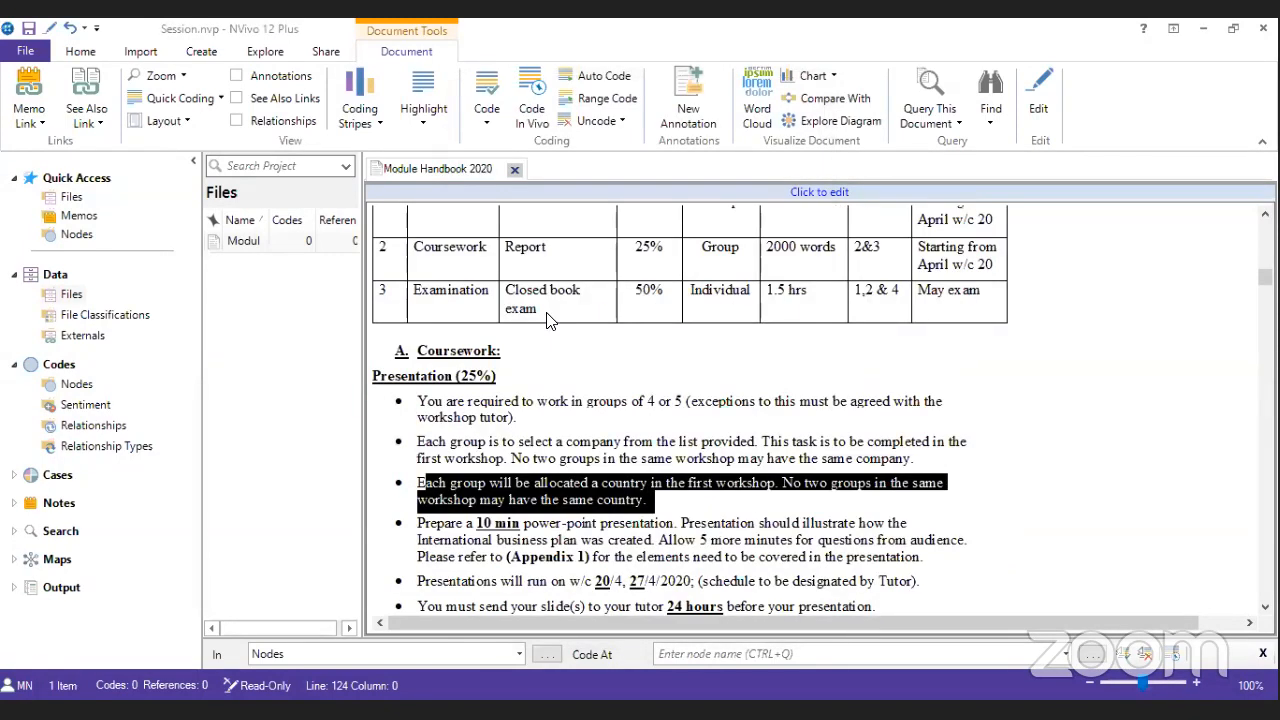
{"action": "scroll", "coordinate": [547, 320], "scroll_direction": "down", "scroll_amount": 3}
{"action": "scroll", "coordinate": [547, 320], "scroll_direction": "up", "scroll_amount": 8}
{"action": "scroll", "coordinate": [547, 320], "scroll_direction": "down", "scroll_amount": 3}
{"action": "scroll", "coordinate": [452, 345], "scroll_direction": "down", "scroll_amount": 3}
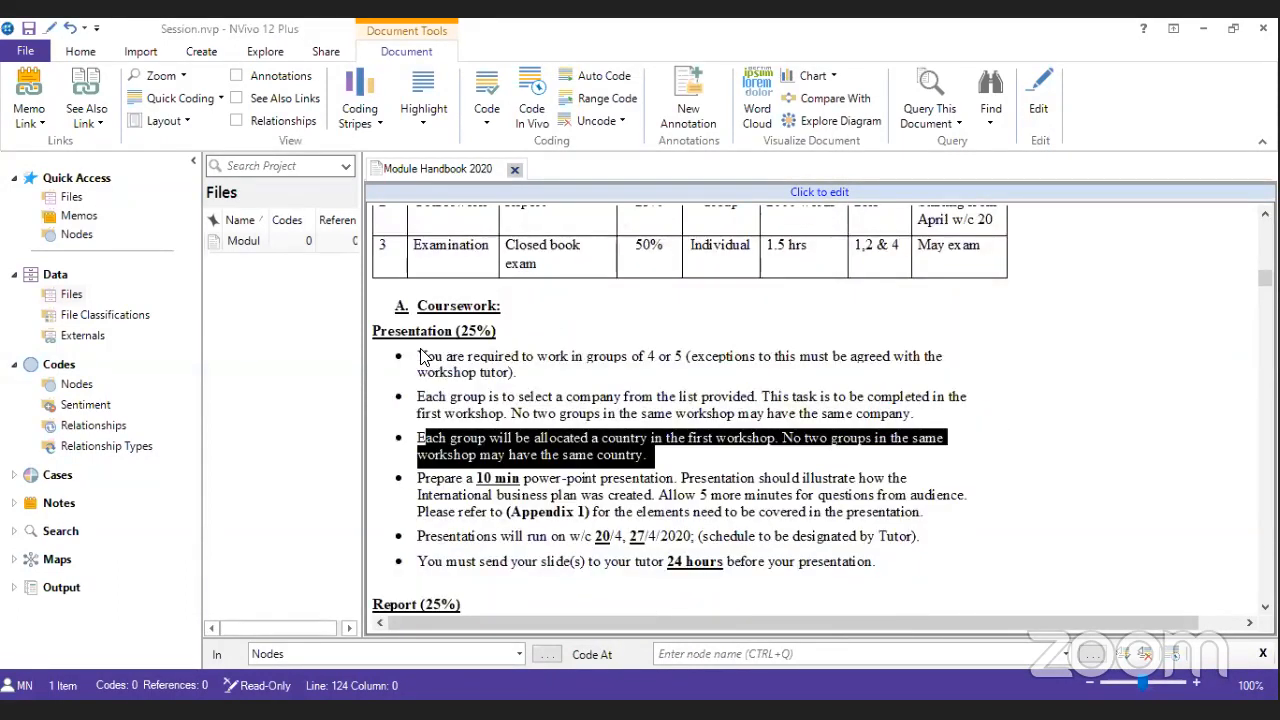
{"action": "triple_click", "coordinate": [428, 357]}
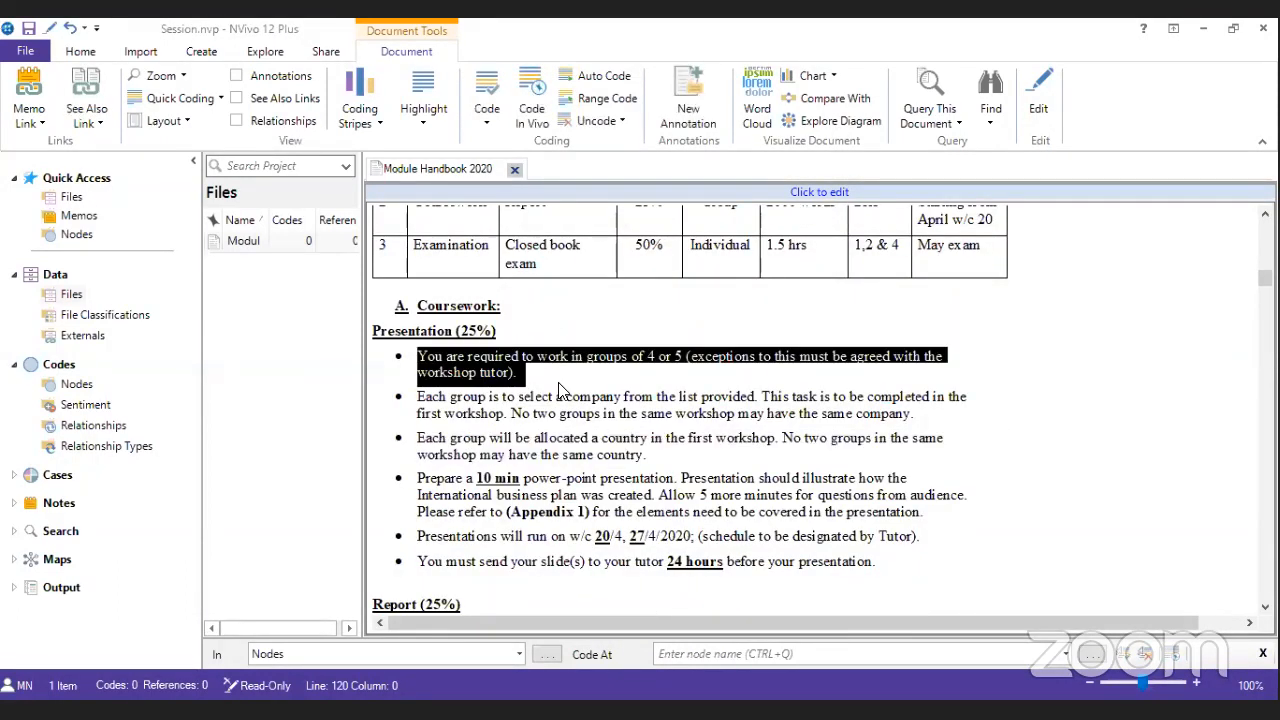
{"action": "right_click", "coordinate": [437, 373]}
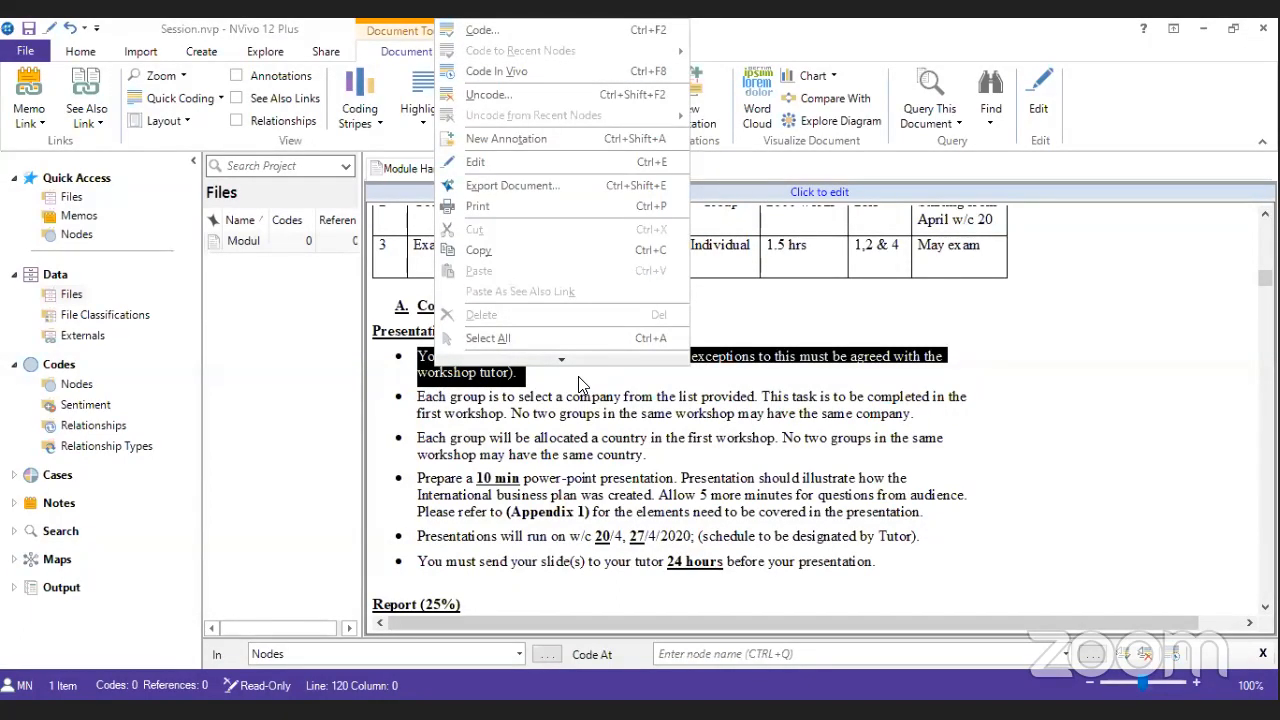
{"action": "key", "text": "ctrl+F2"}
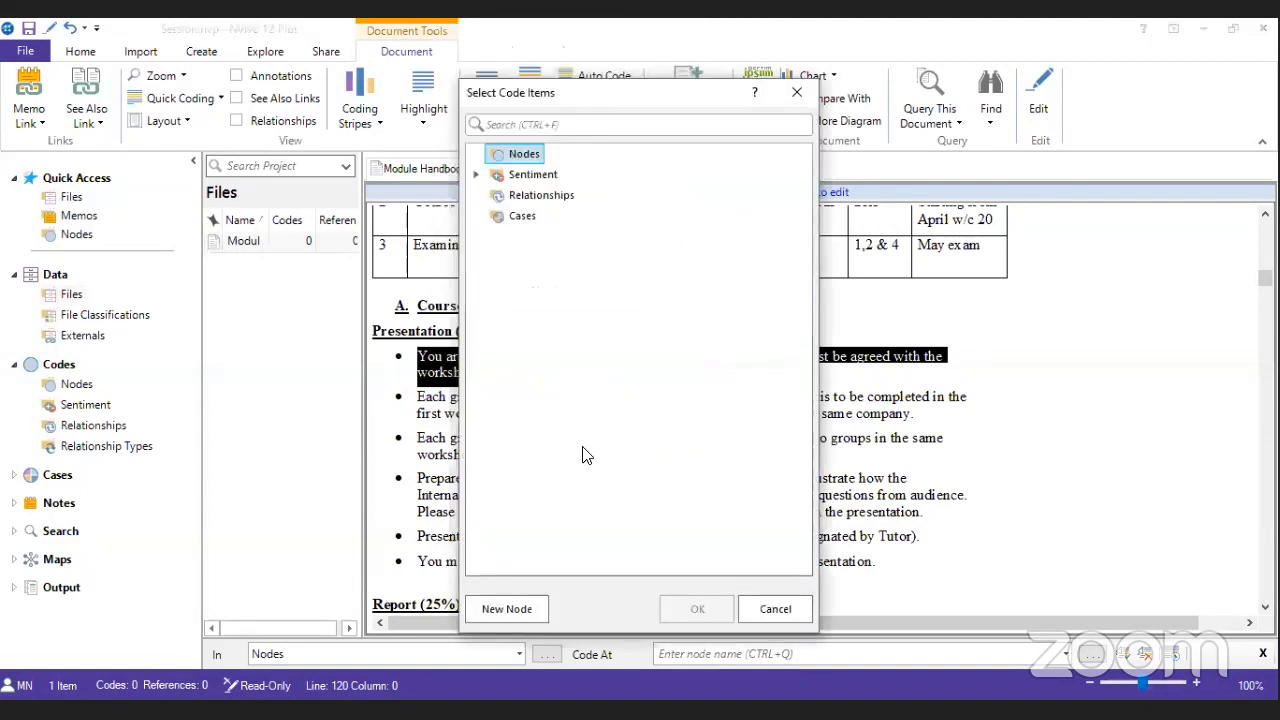
{"action": "left_click", "coordinate": [535, 612]}
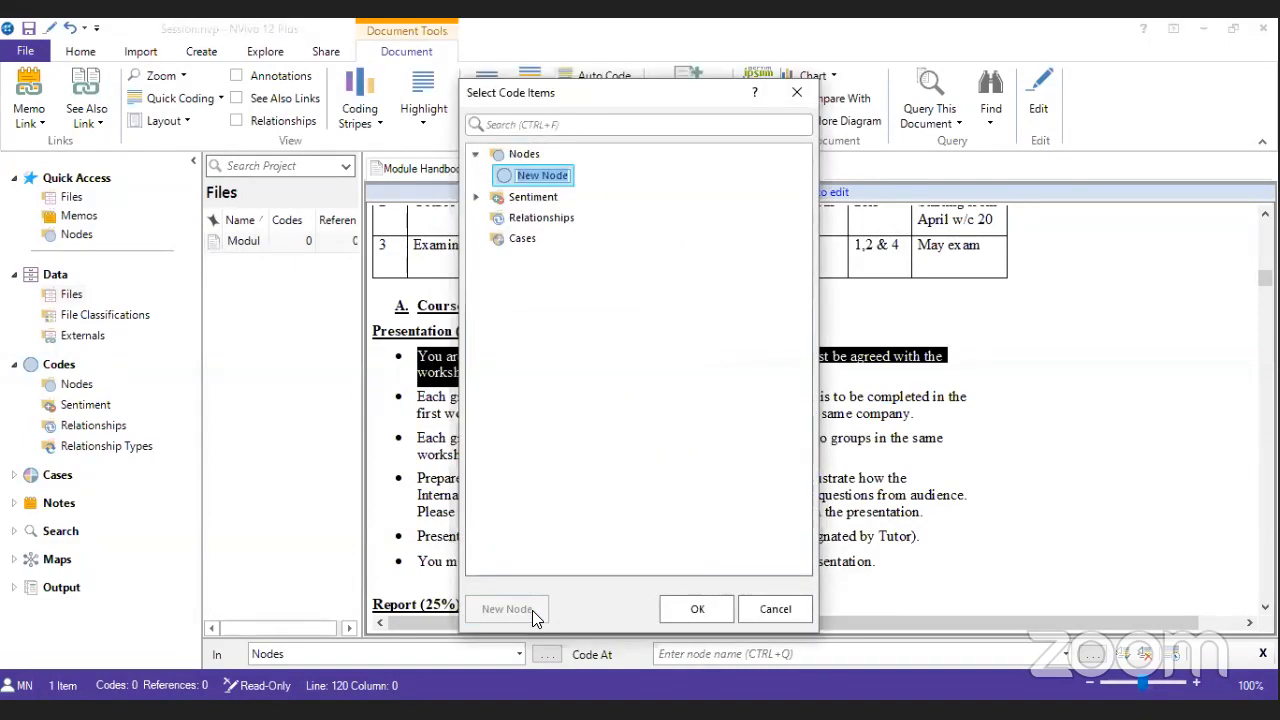
{"action": "type", "text": "Prese"}
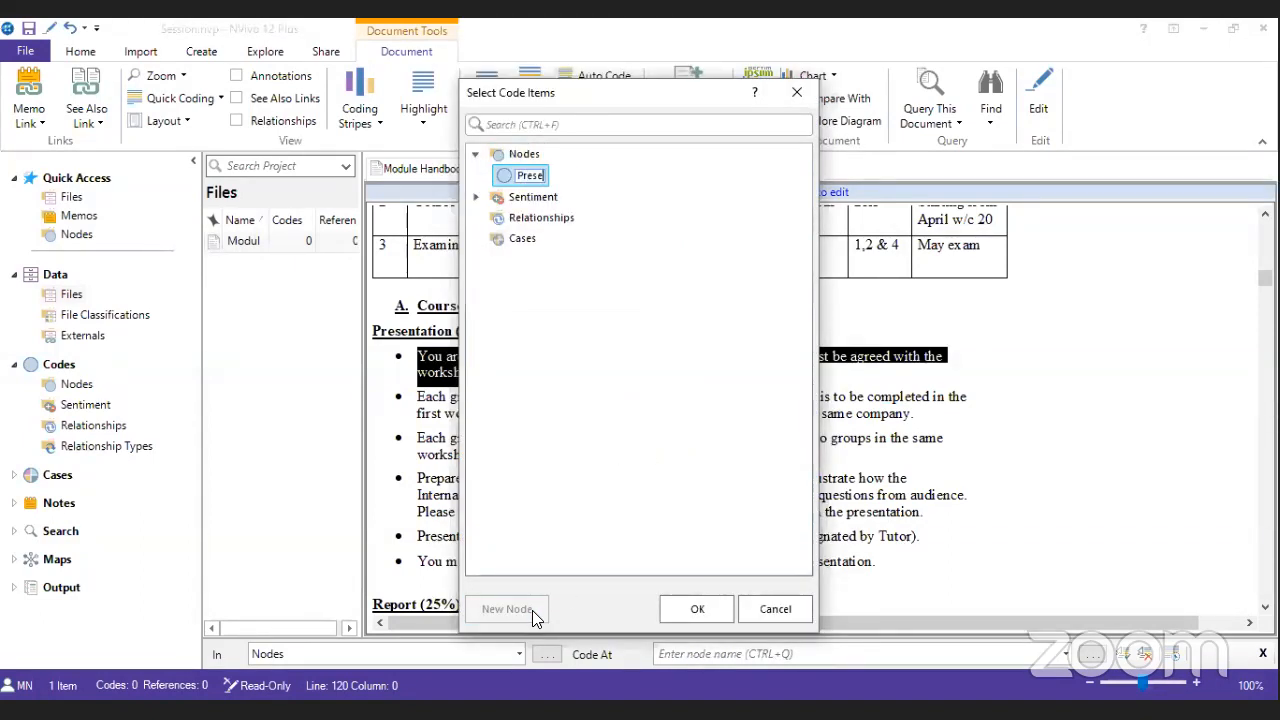
{"action": "type", "text": "ntation"}
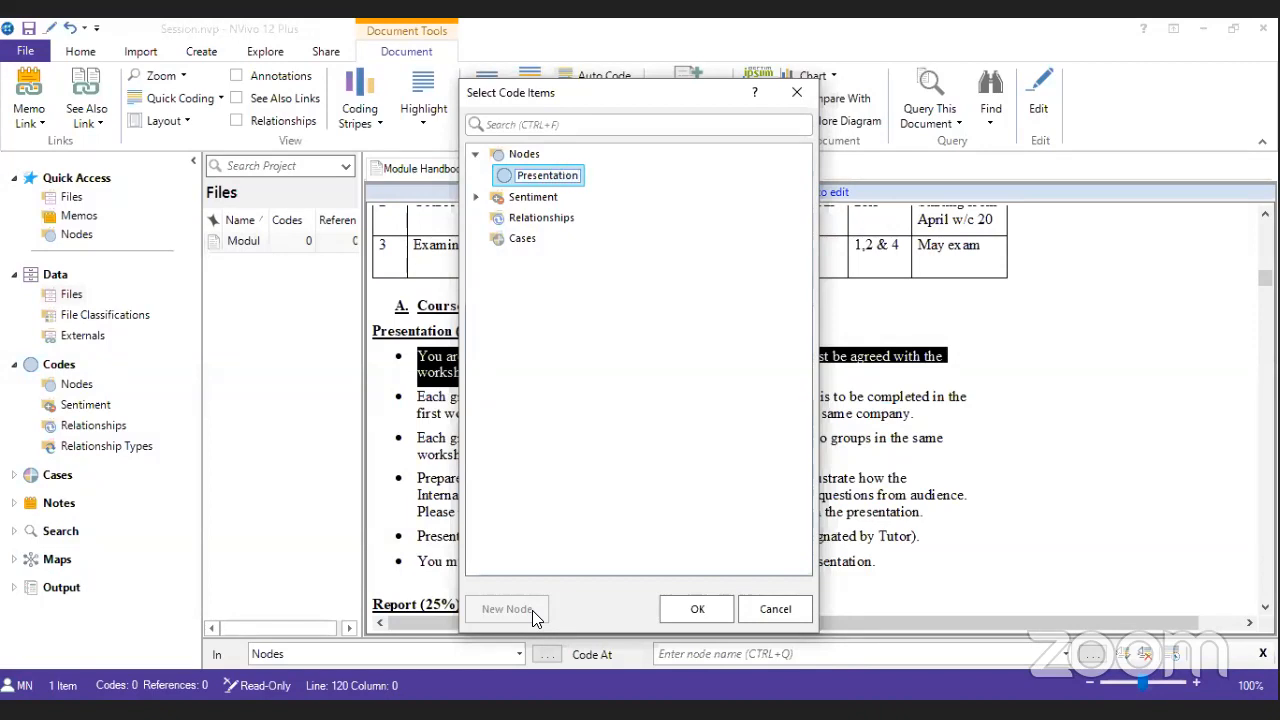
{"action": "left_click", "coordinate": [688, 616]}
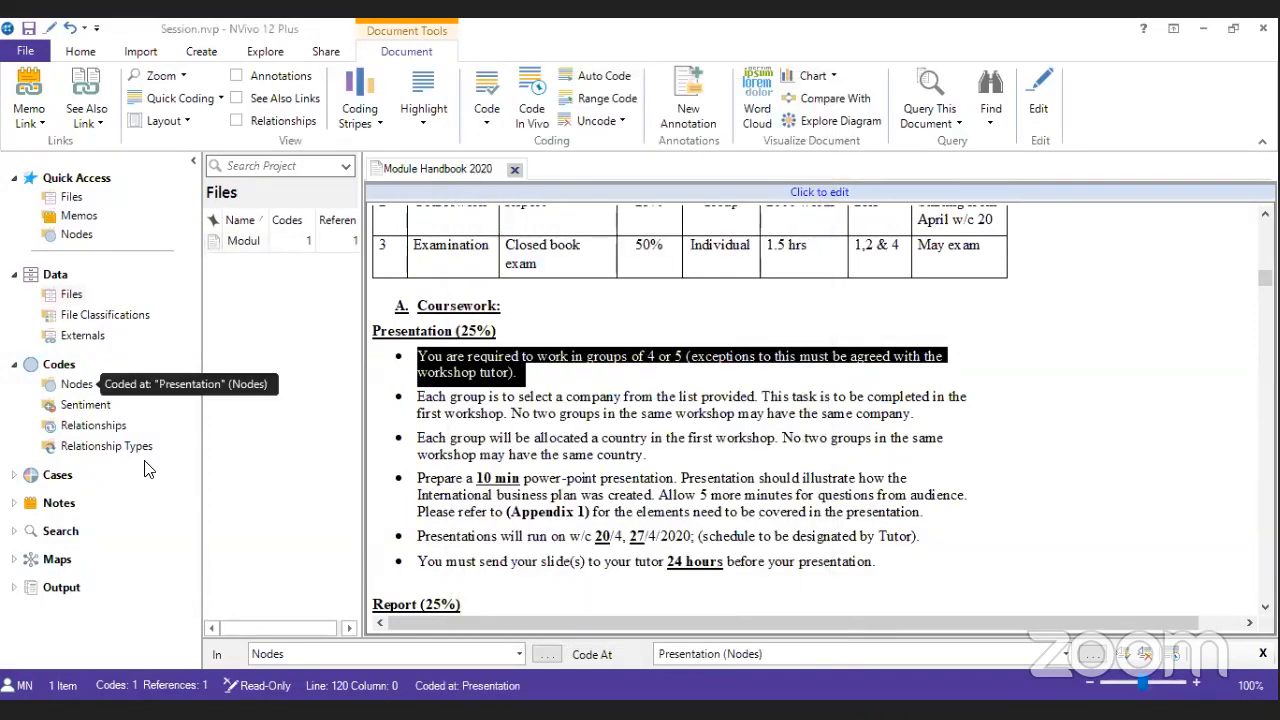
- Widen the list of nodes and examine the Presentation node's properties, including its Description field
{"action": "left_click", "coordinate": [60, 384]}
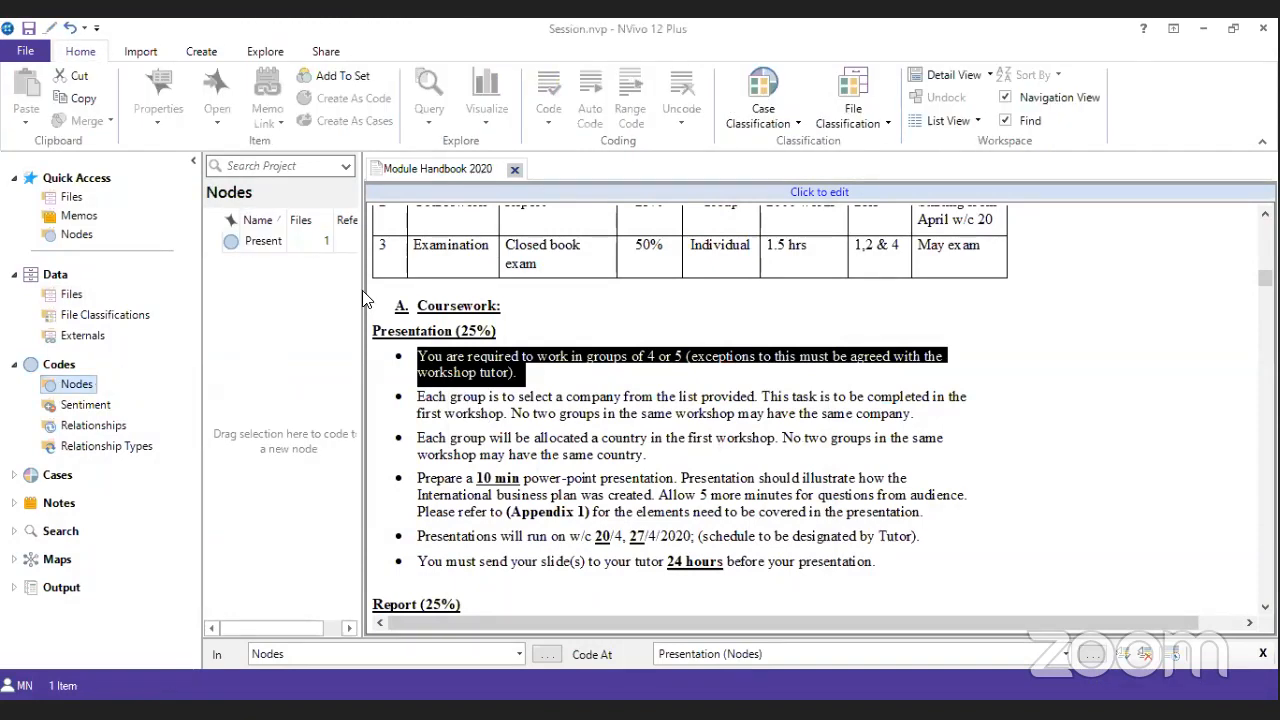
{"action": "left_click_drag", "start_coordinate": [362, 299], "coordinate": [576, 299]}
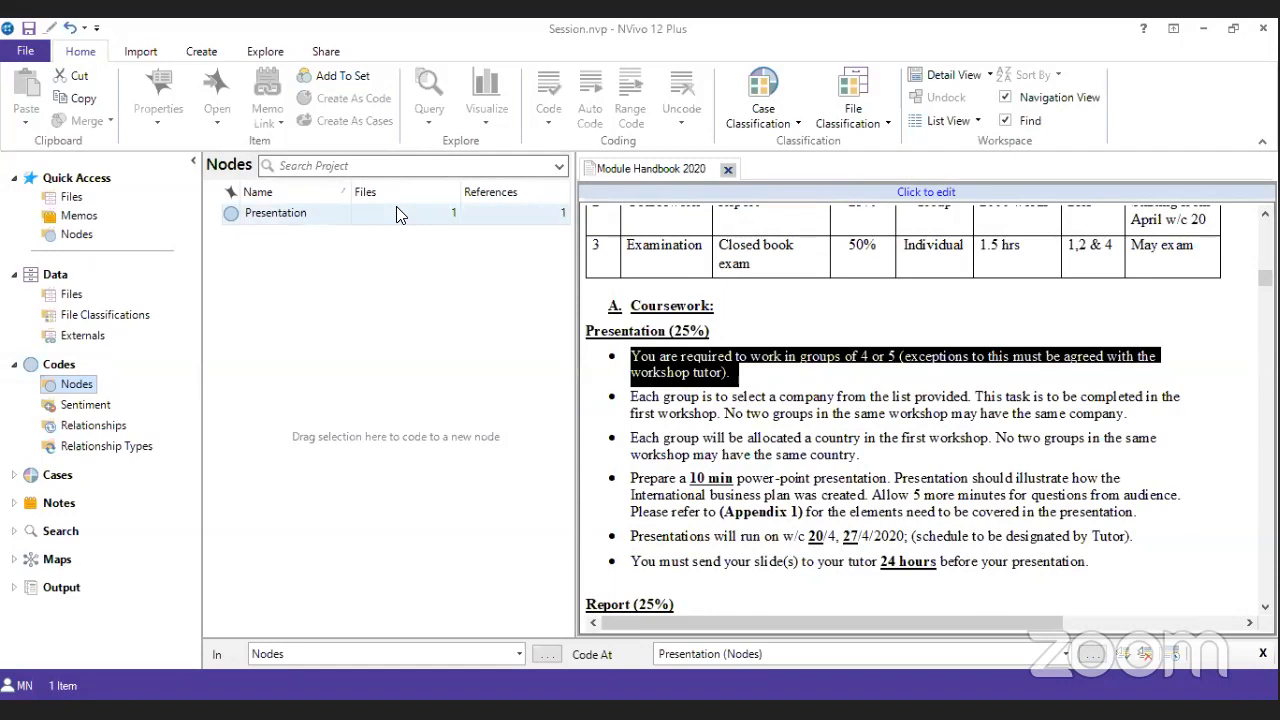
{"action": "right_click", "coordinate": [310, 212]}
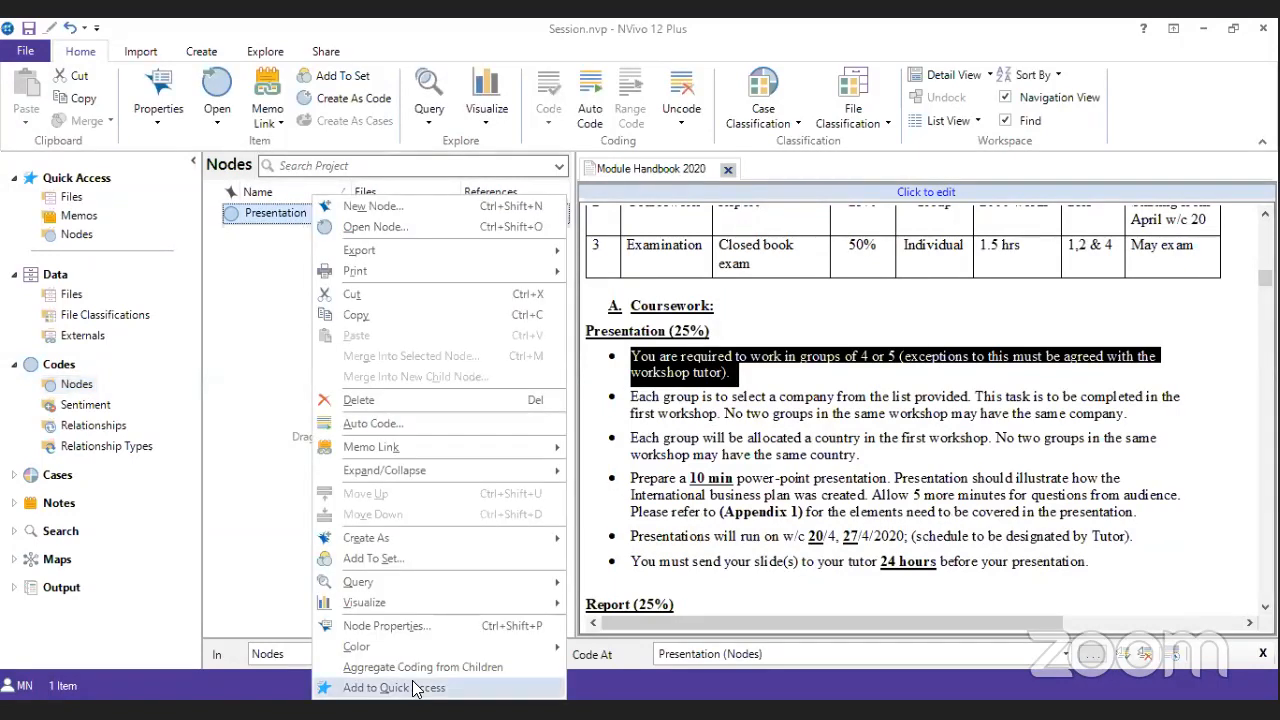
{"action": "left_click", "coordinate": [420, 627]}
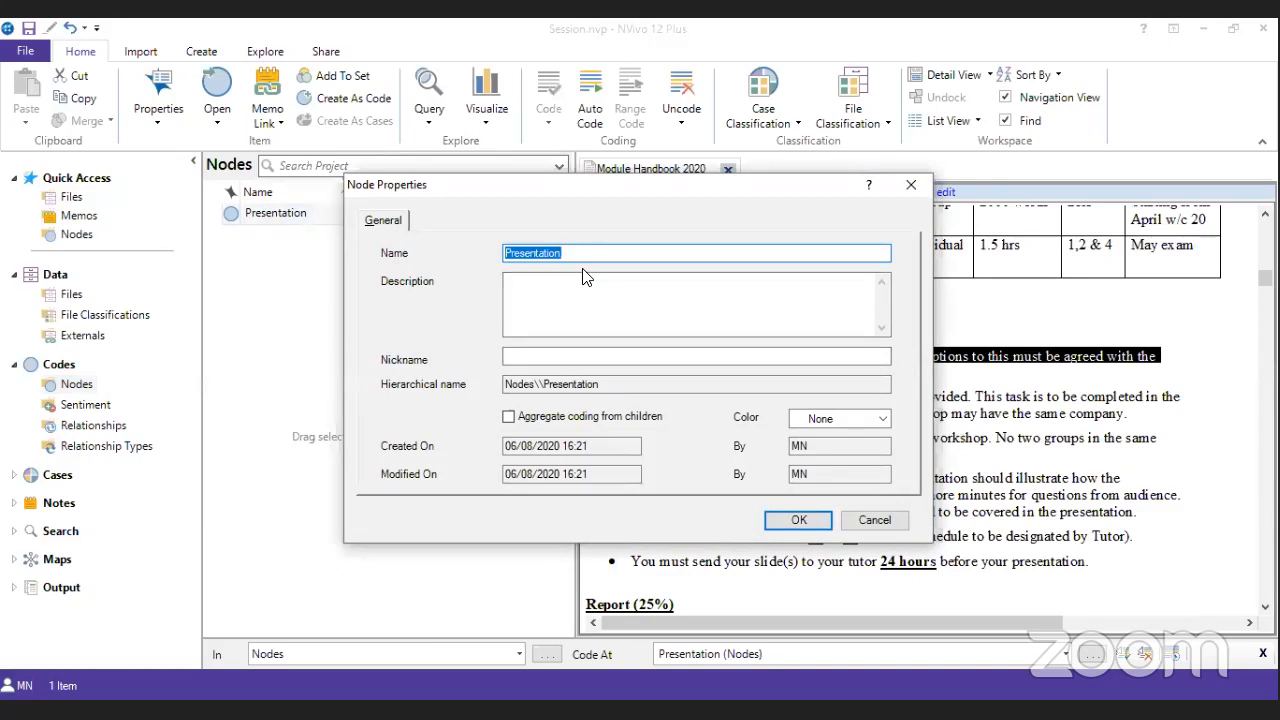
{"action": "left_click", "coordinate": [580, 290]}
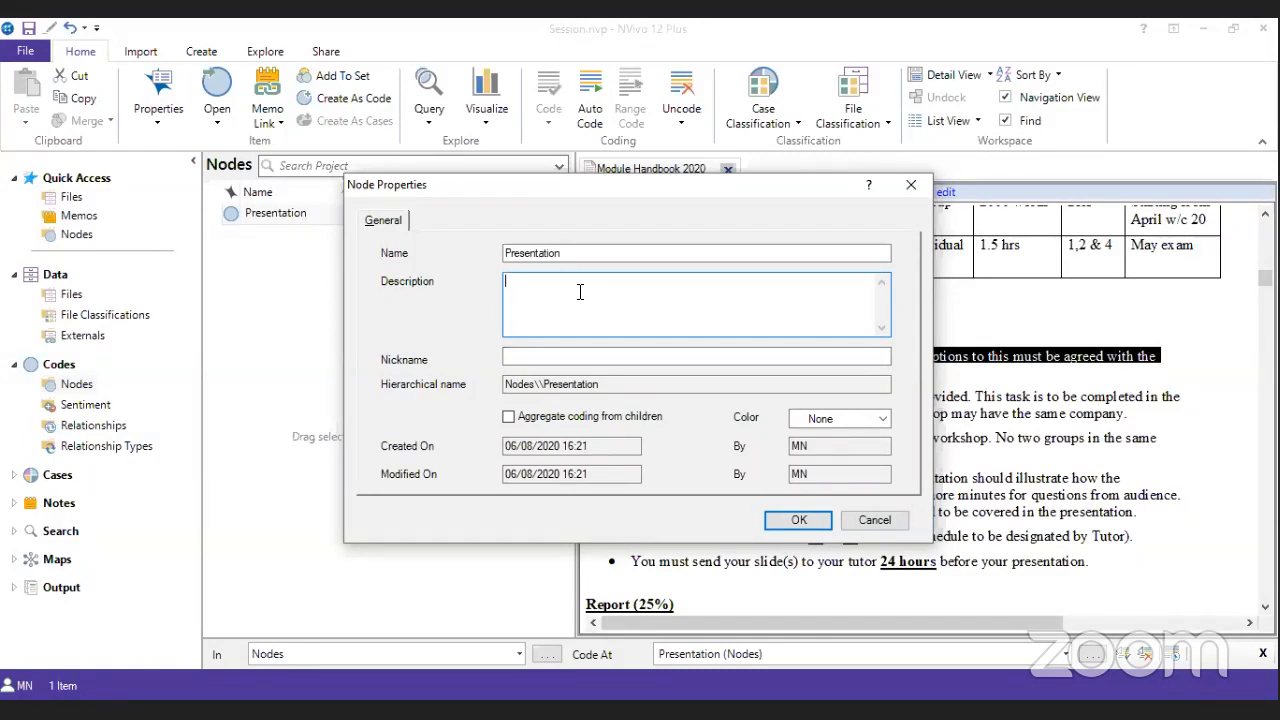
{"action": "left_click", "coordinate": [787, 529]}
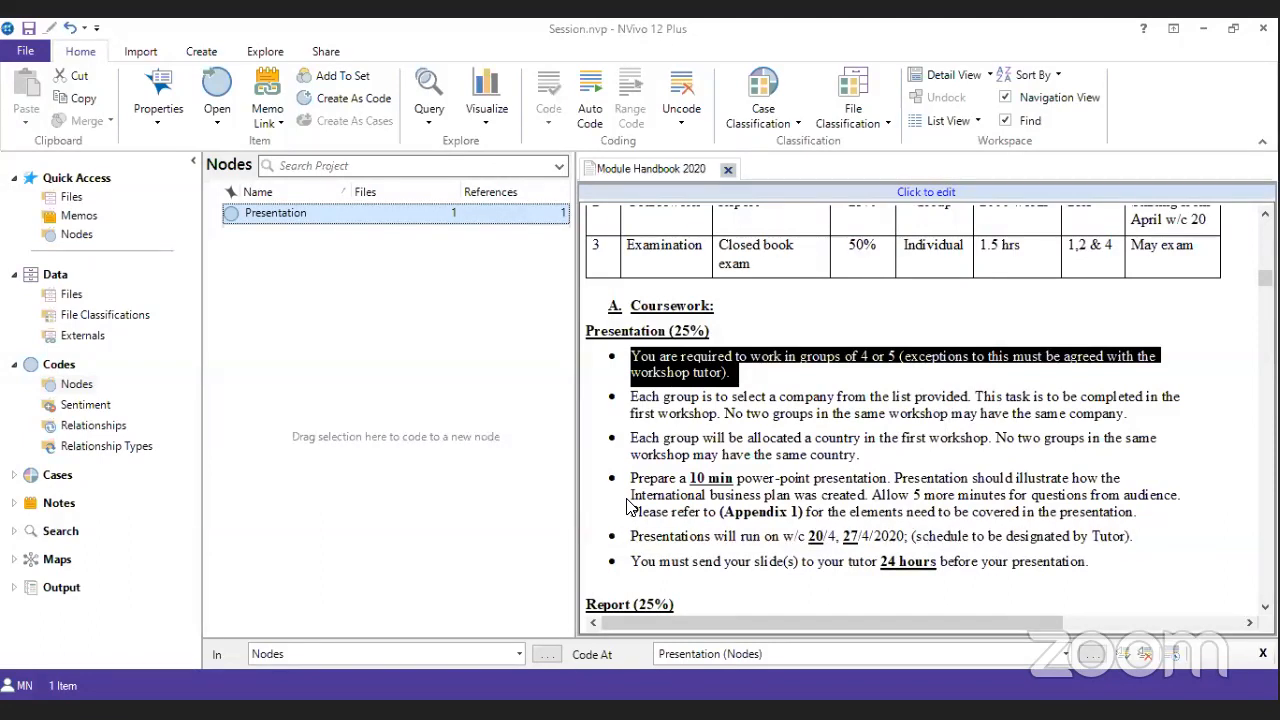
- Finish importing the Groups document into the project's files and open it
{"action": "left_click", "coordinate": [72, 295]}
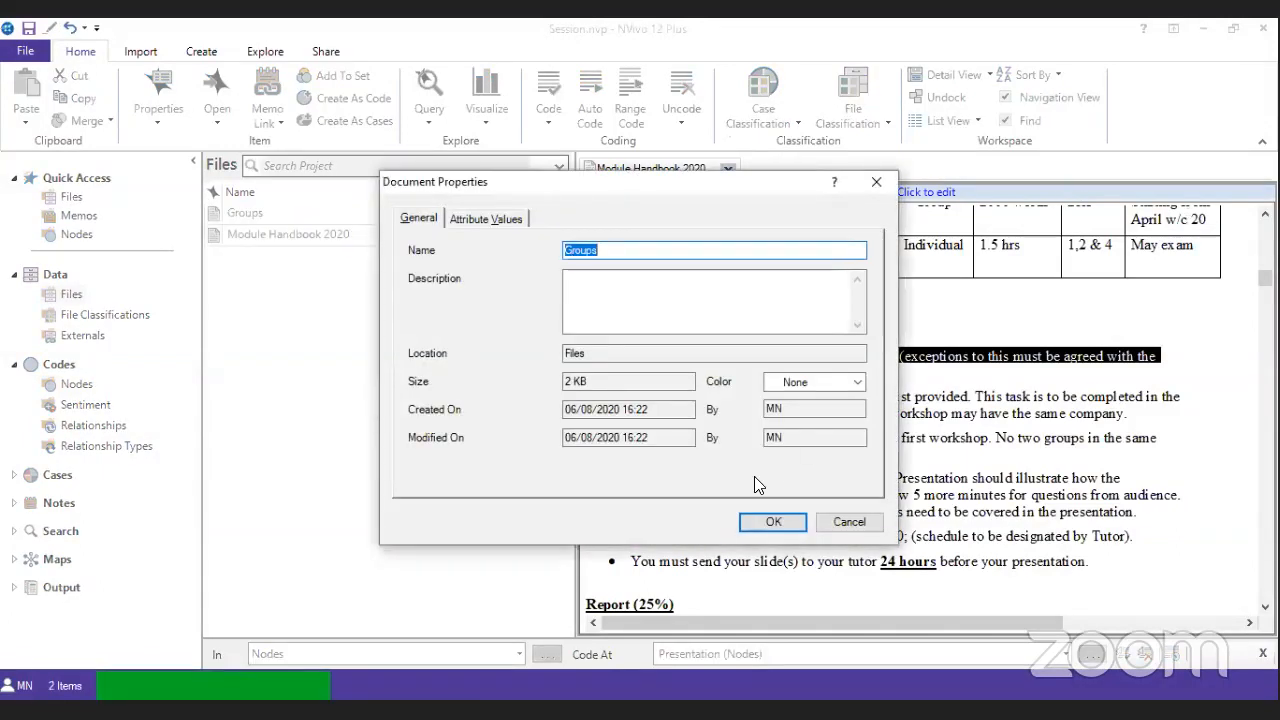
{"action": "left_click", "coordinate": [771, 521]}
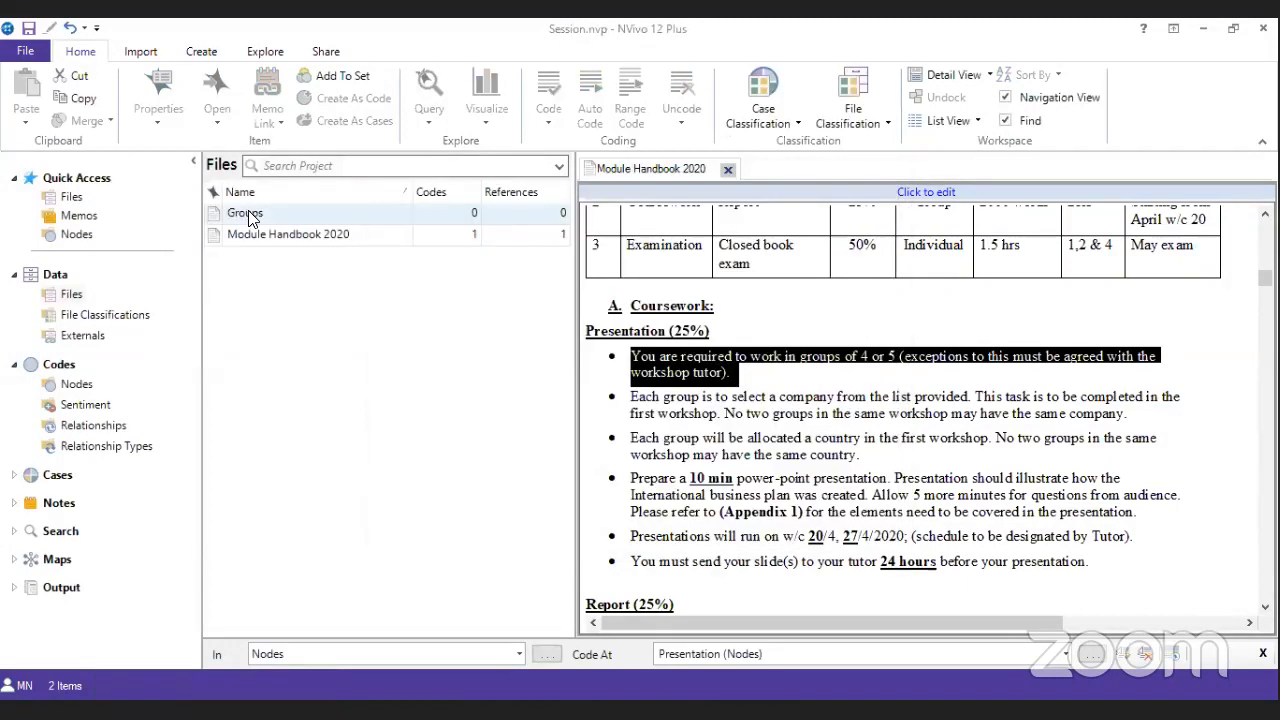
{"action": "double_click", "coordinate": [249, 216]}
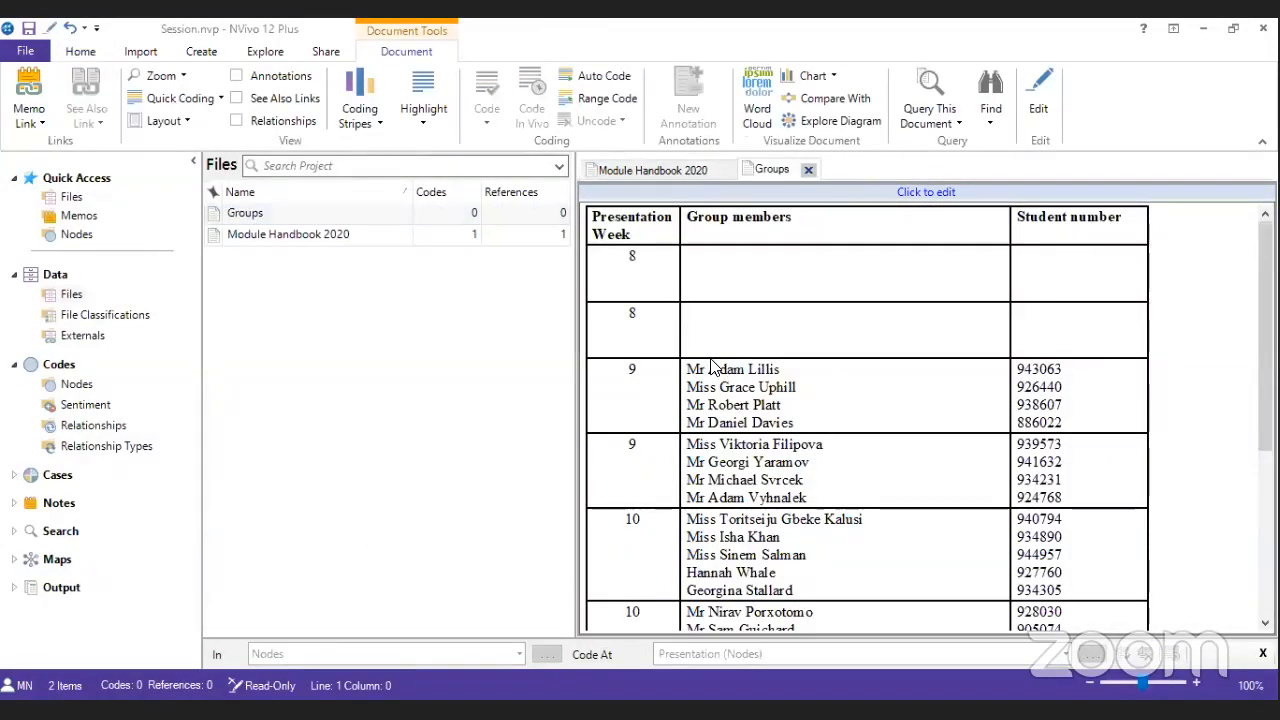
- Code the member names of the first week 9 group at the existing Presentation node and return to the list of nodes
{"action": "left_click_drag", "start_coordinate": [697, 370], "coordinate": [793, 423]}
{"action": "right_click", "coordinate": [754, 409]}
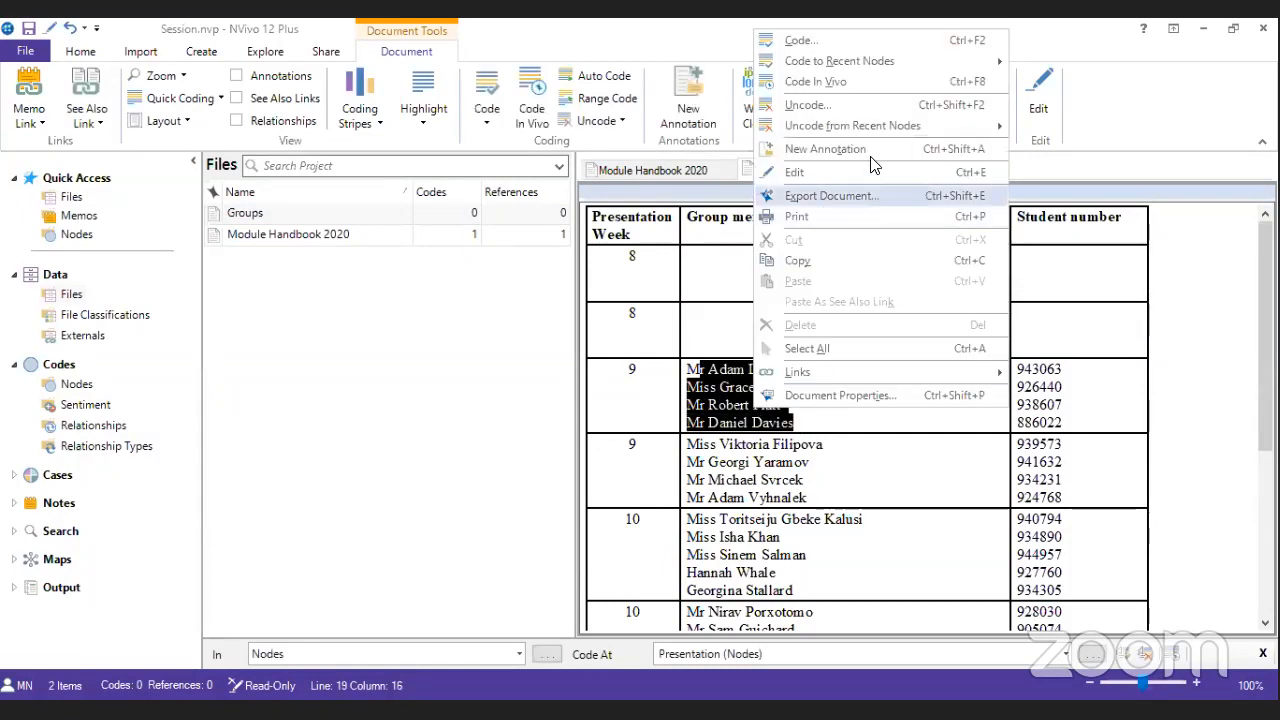
{"action": "left_click", "coordinate": [867, 82]}
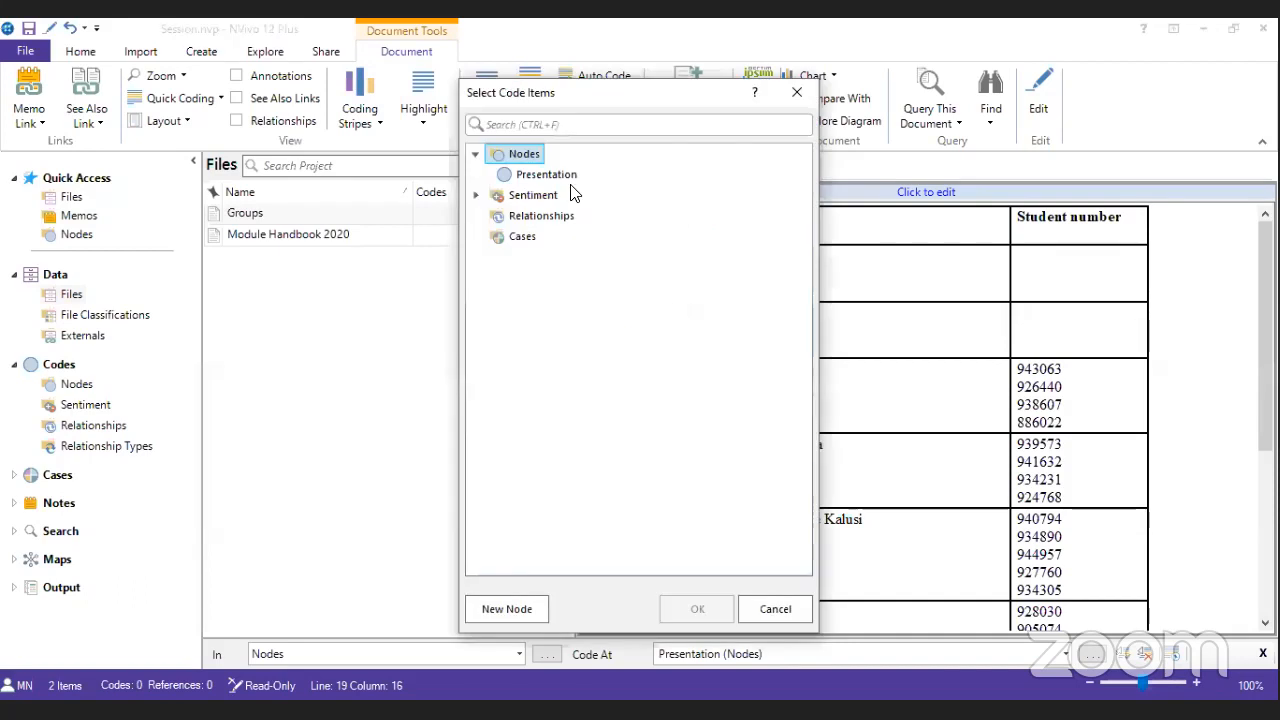
{"action": "left_click", "coordinate": [555, 178]}
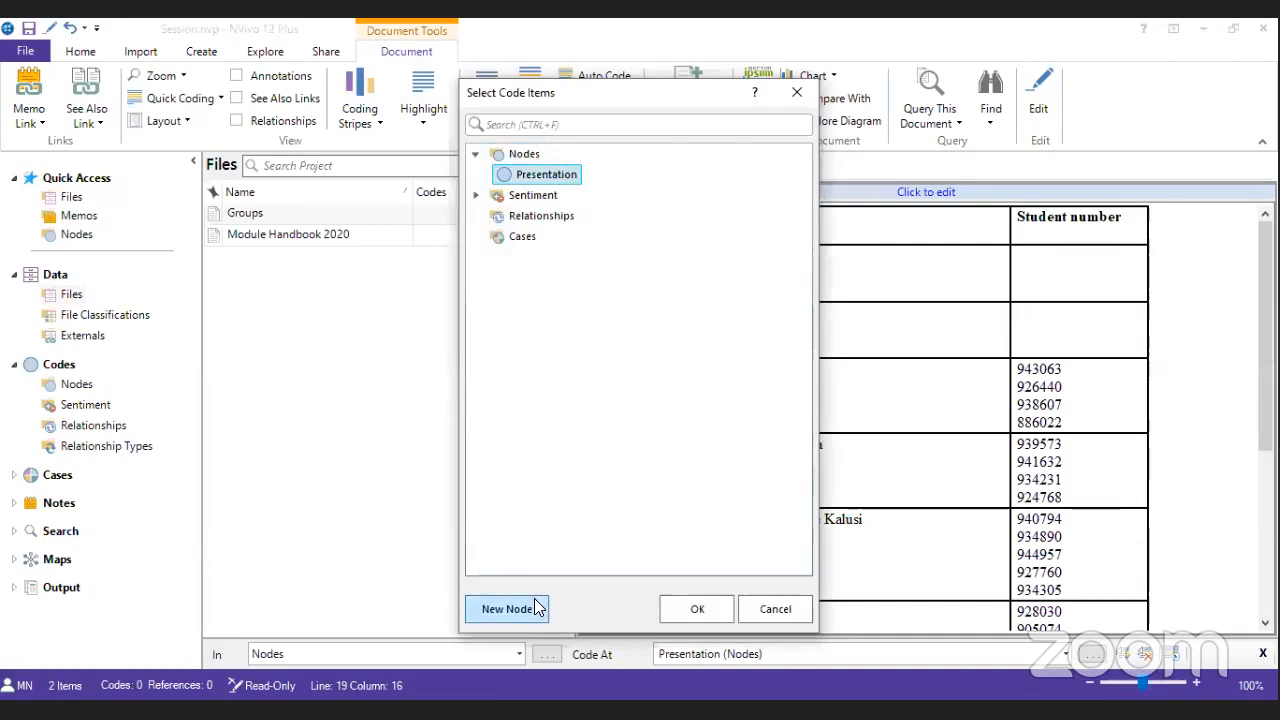
{"action": "left_click", "coordinate": [697, 608]}
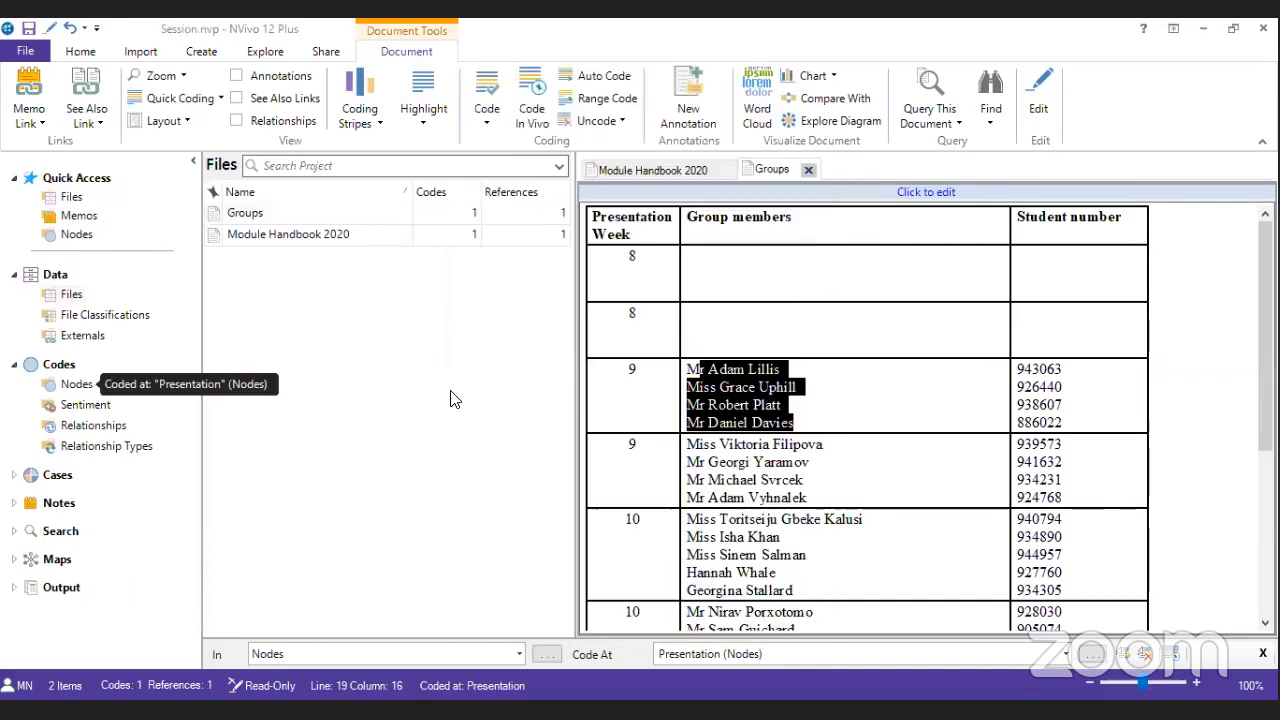
{"action": "left_click", "coordinate": [76, 384]}
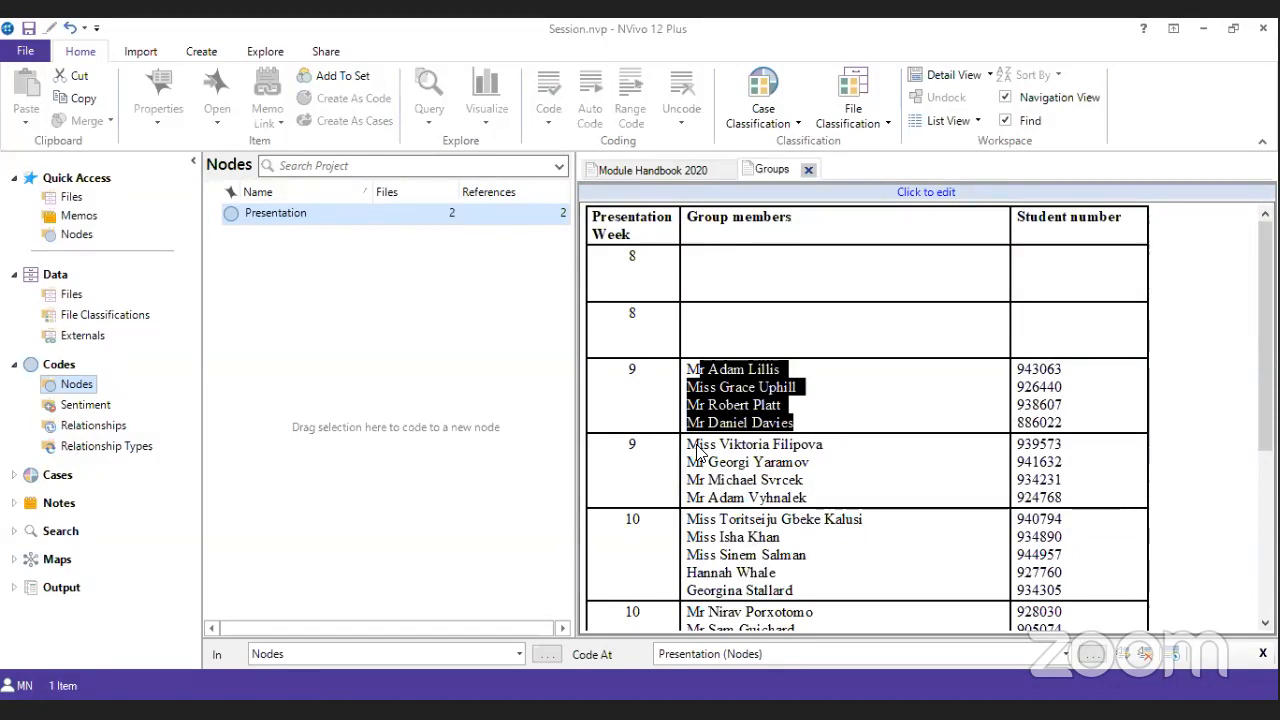
- Code the first three member names of the second week 9 group at the Presentation node
{"action": "left_click_drag", "start_coordinate": [688, 446], "coordinate": [786, 484]}
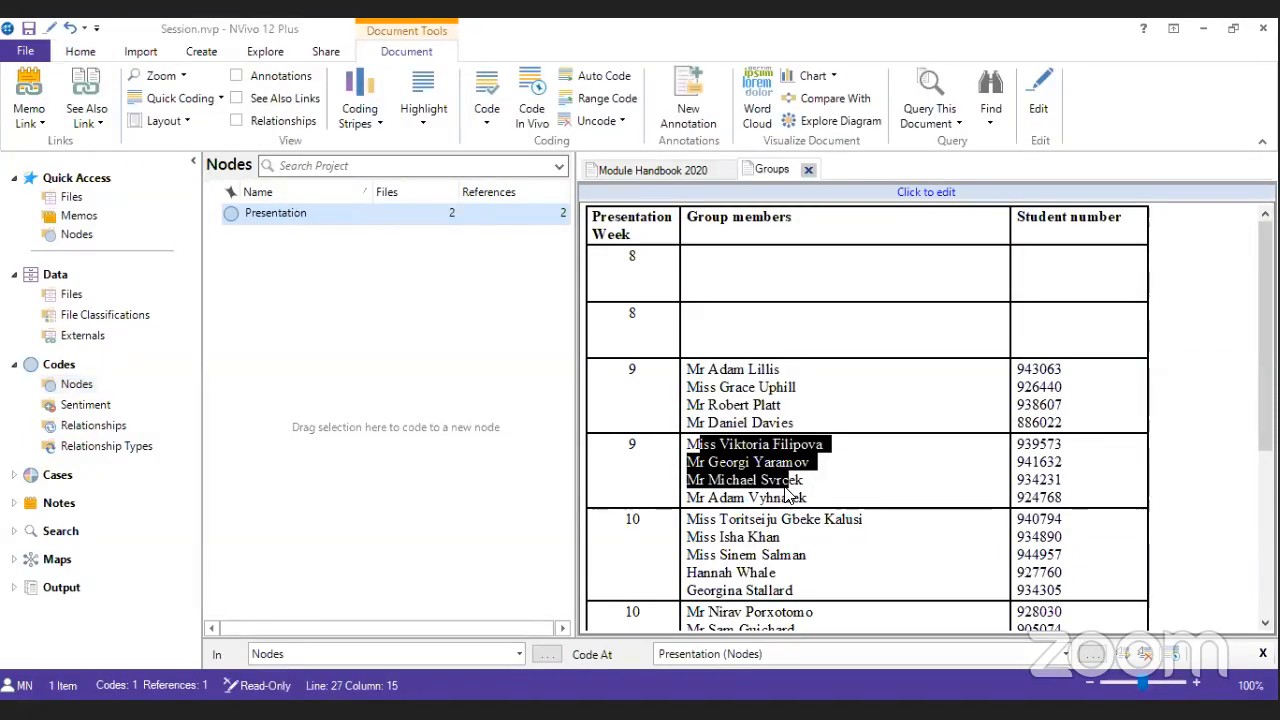
{"action": "right_click", "coordinate": [754, 457]}
{"action": "left_click", "coordinate": [914, 86]}
{"action": "left_click", "coordinate": [487, 95]}
{"action": "left_click", "coordinate": [546, 174]}
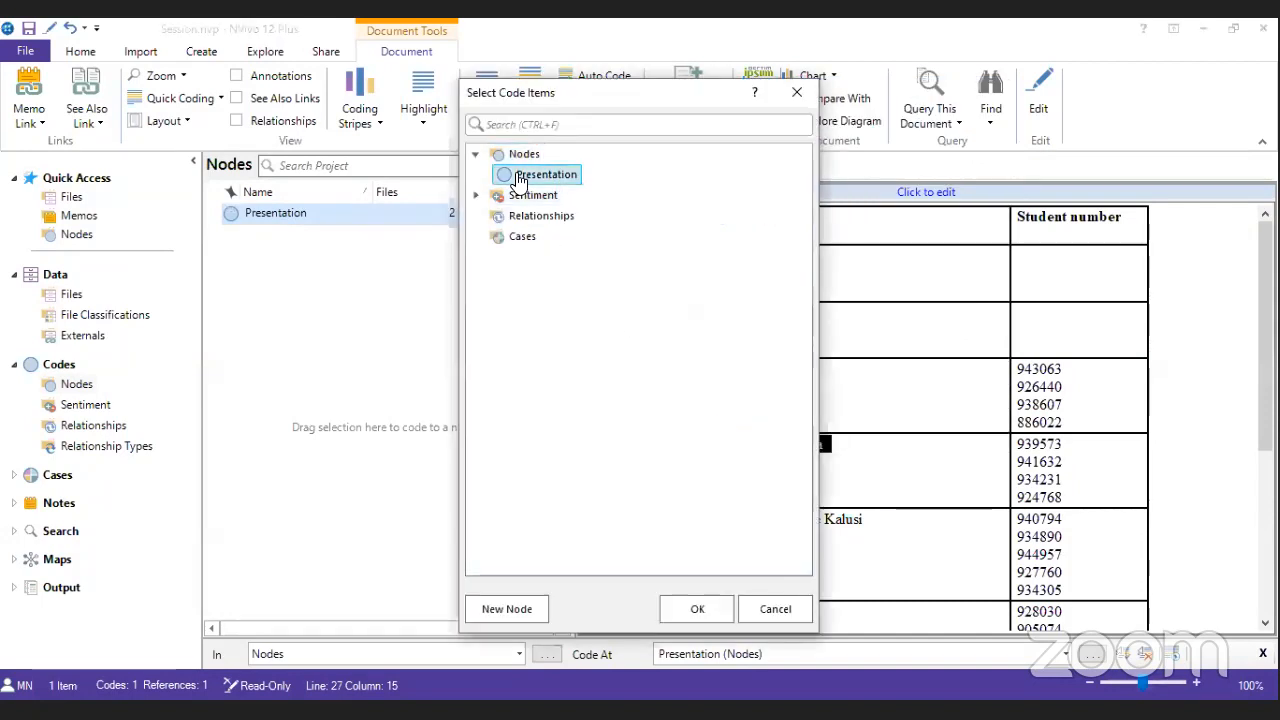
{"action": "left_click", "coordinate": [690, 609]}
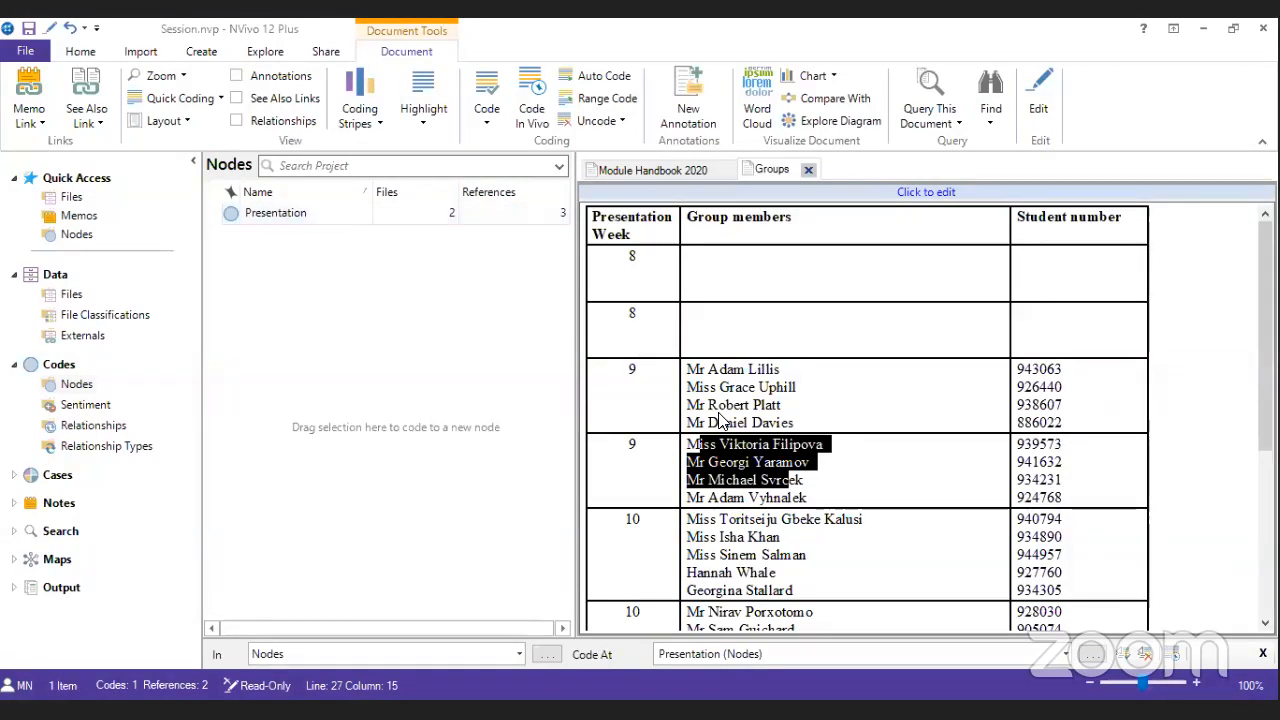
{"action": "scroll", "coordinate": [718, 420], "scroll_direction": "down", "scroll_amount": 5}
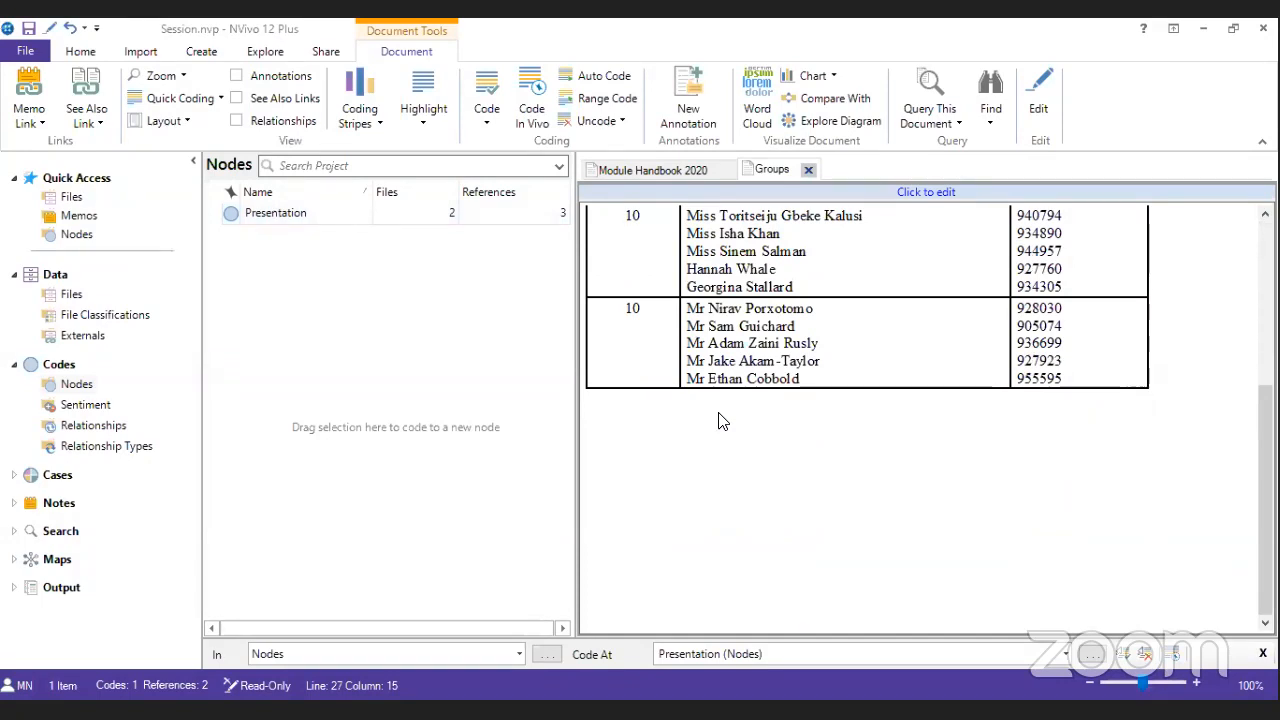
- In Module Handbook 2020, code the passage about each group being allocated a country at a new node named "Exam"
{"action": "left_click", "coordinate": [662, 170]}
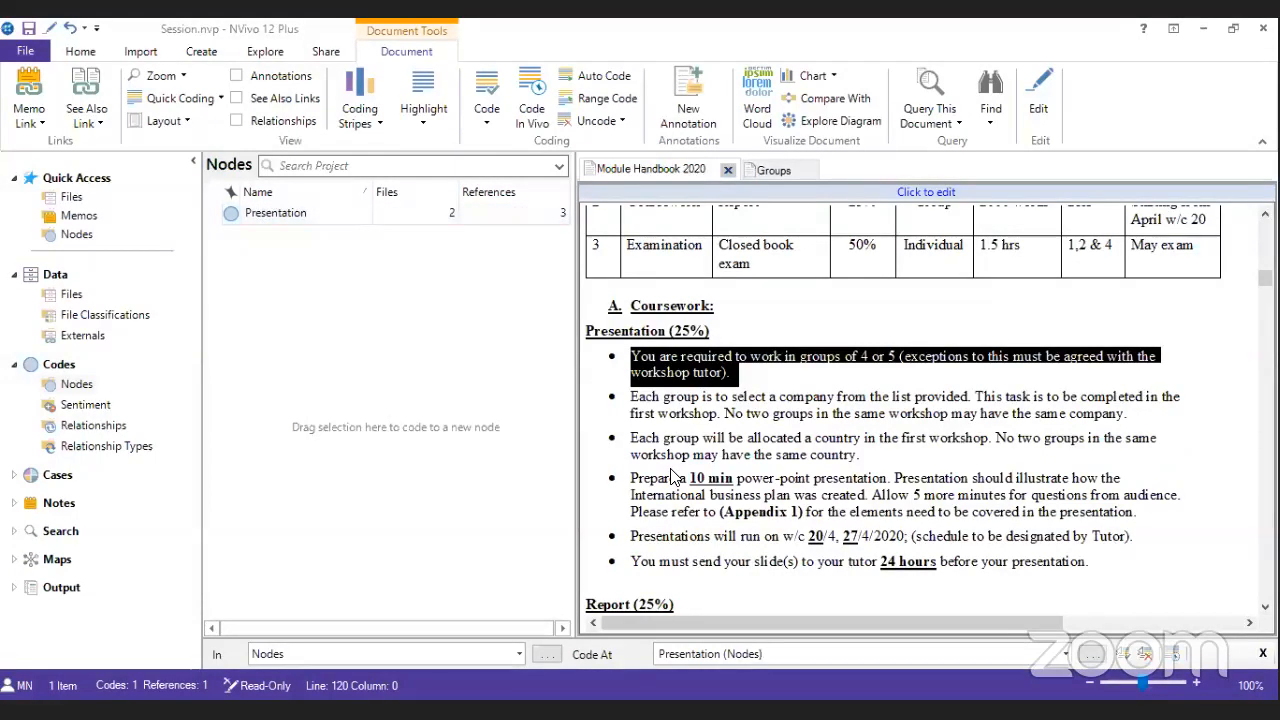
{"action": "left_click_drag", "start_coordinate": [662, 442], "coordinate": [770, 458]}
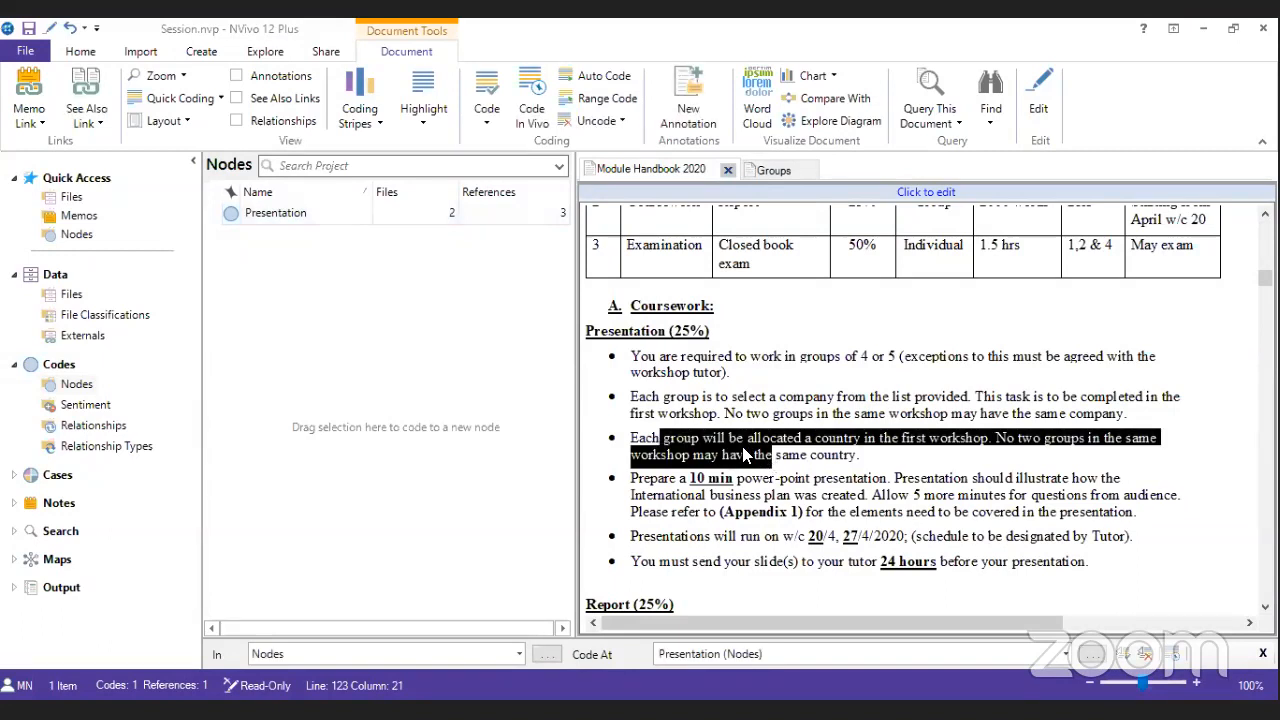
{"action": "right_click", "coordinate": [770, 456]}
{"action": "left_click", "coordinate": [882, 84]}
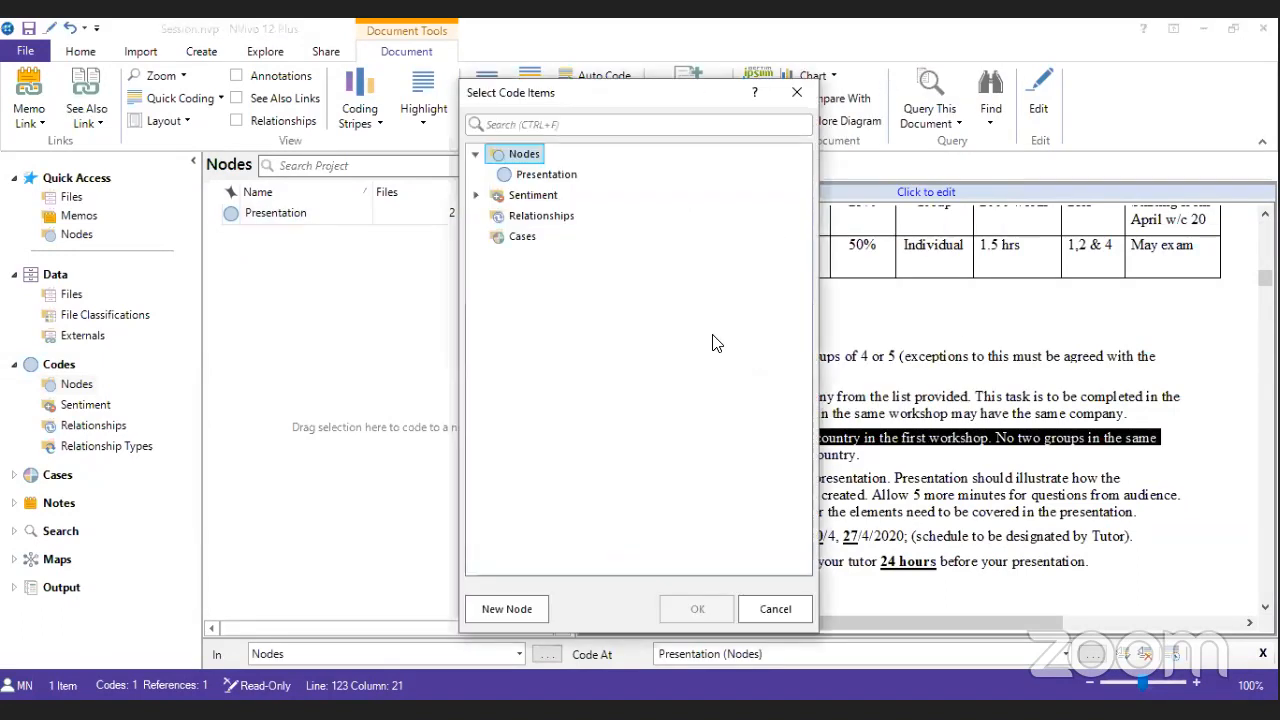
{"action": "left_click", "coordinate": [536, 608]}
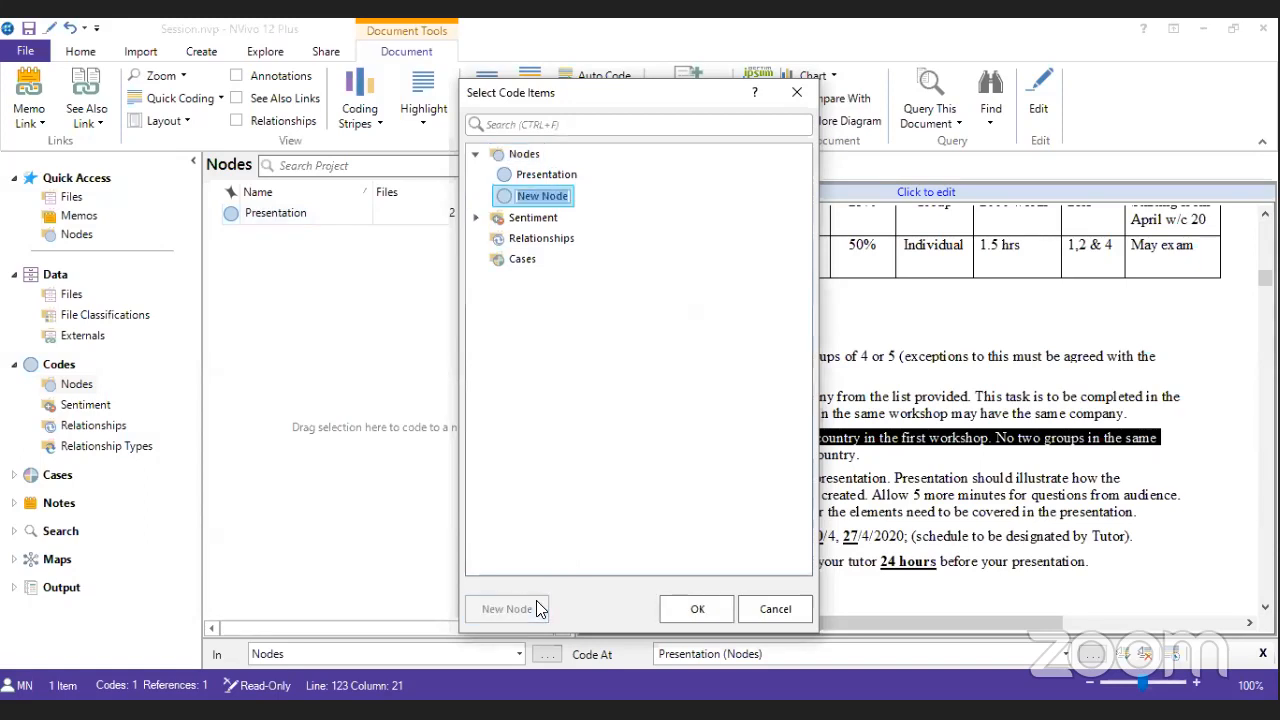
{"action": "type", "text": "Exam"}
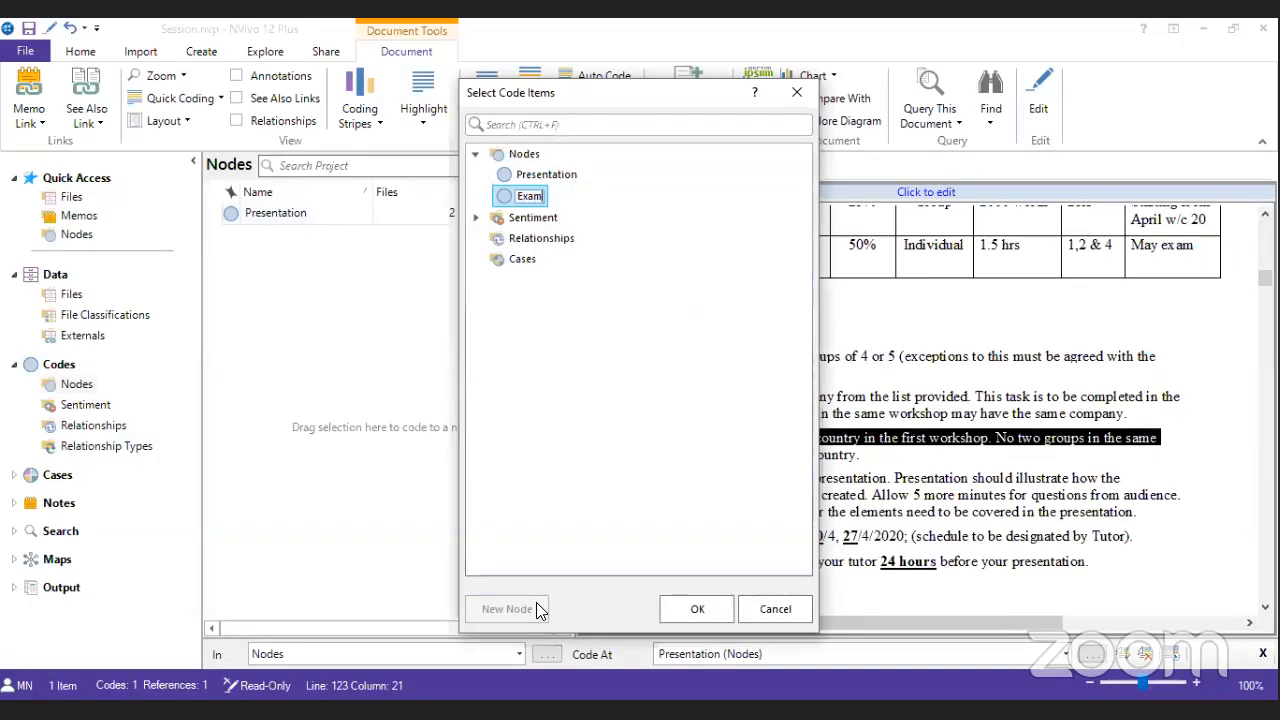
{"action": "left_click", "coordinate": [700, 609]}
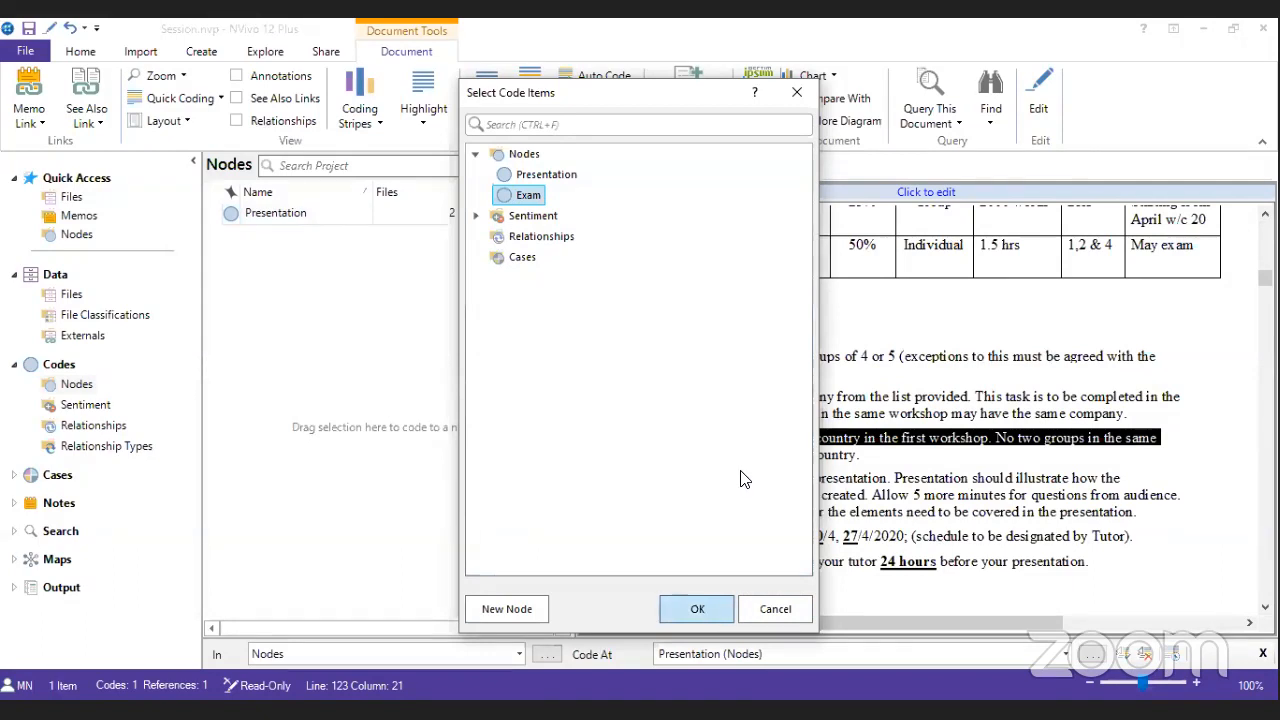
- Code the handbook passage about the business plan, 5 more minutes for questions and Appendix 1 at a new node named "Report"
{"action": "left_click_drag", "start_coordinate": [713, 494], "coordinate": [904, 512]}
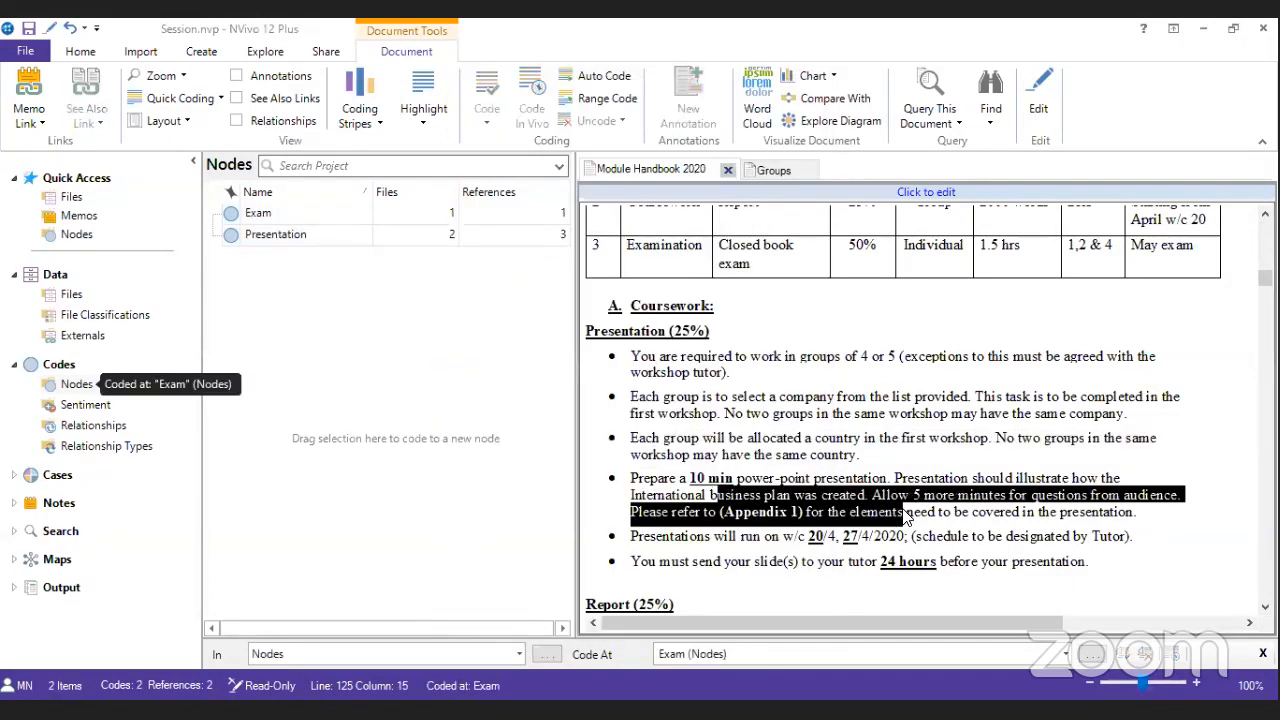
{"action": "right_click", "coordinate": [801, 498]}
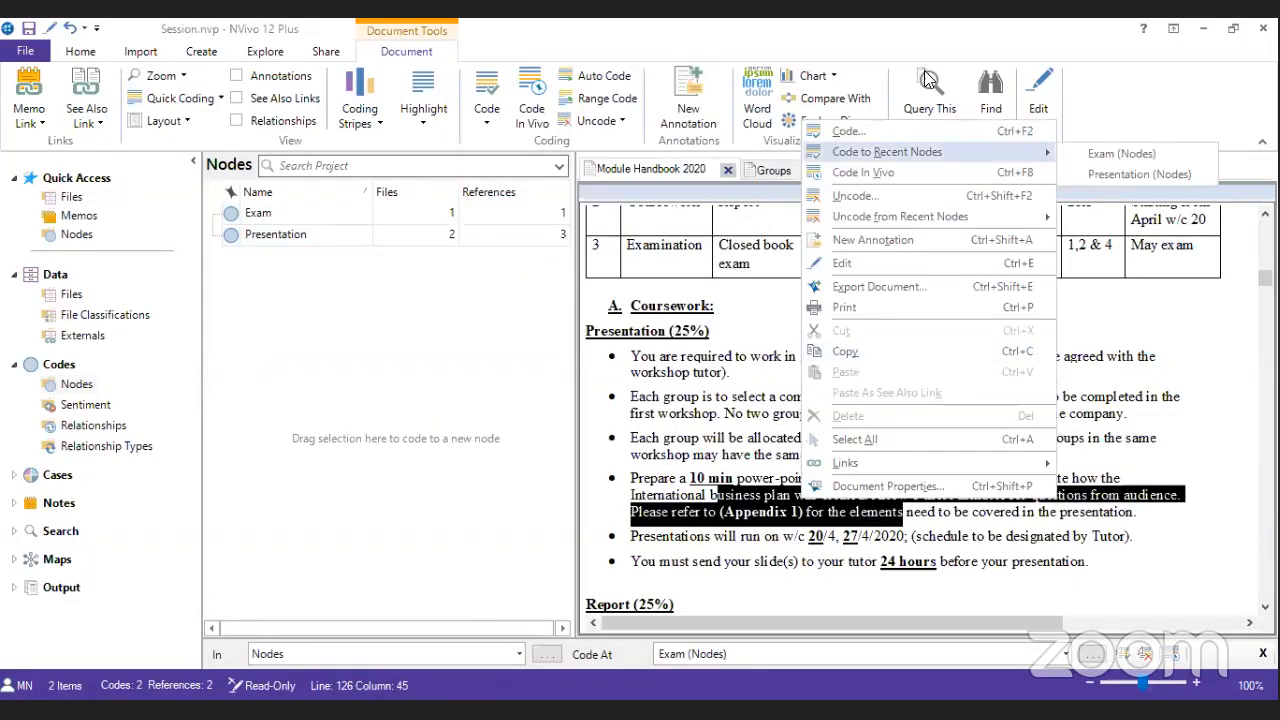
{"action": "left_click", "coordinate": [922, 130]}
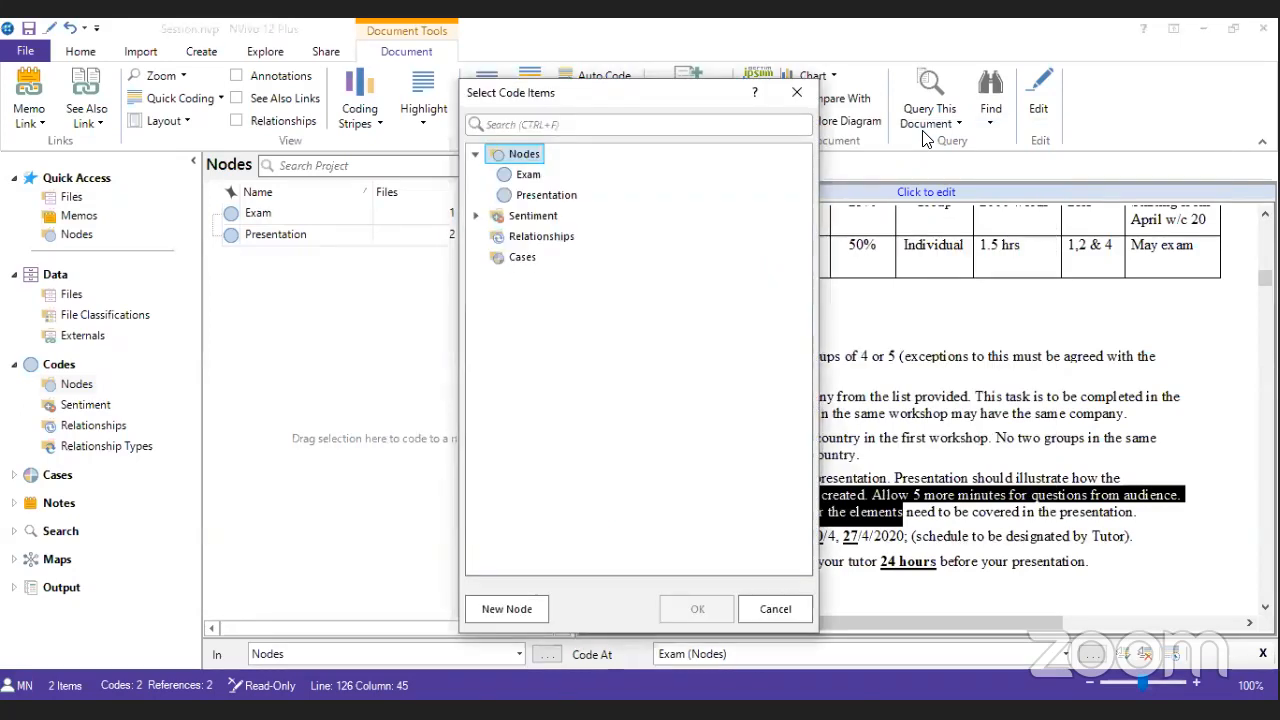
{"action": "left_click", "coordinate": [514, 609]}
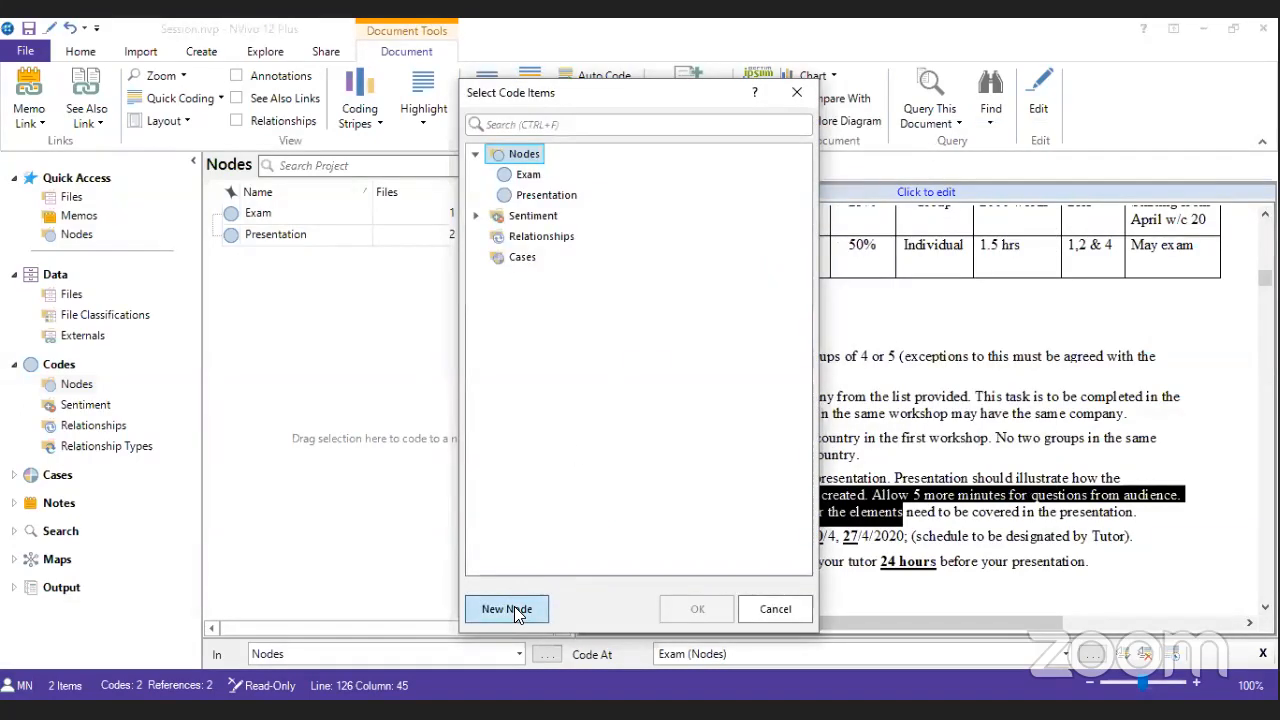
{"action": "type", "text": "Report"}
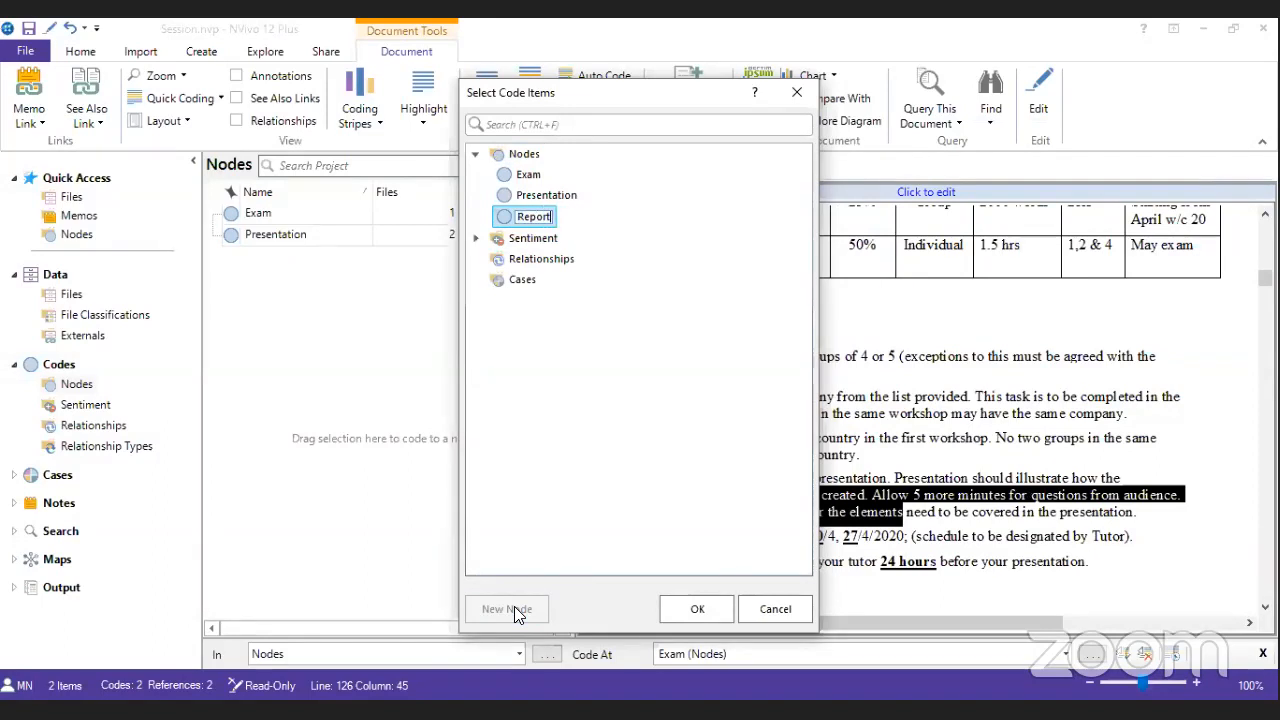
{"action": "left_click", "coordinate": [690, 609]}
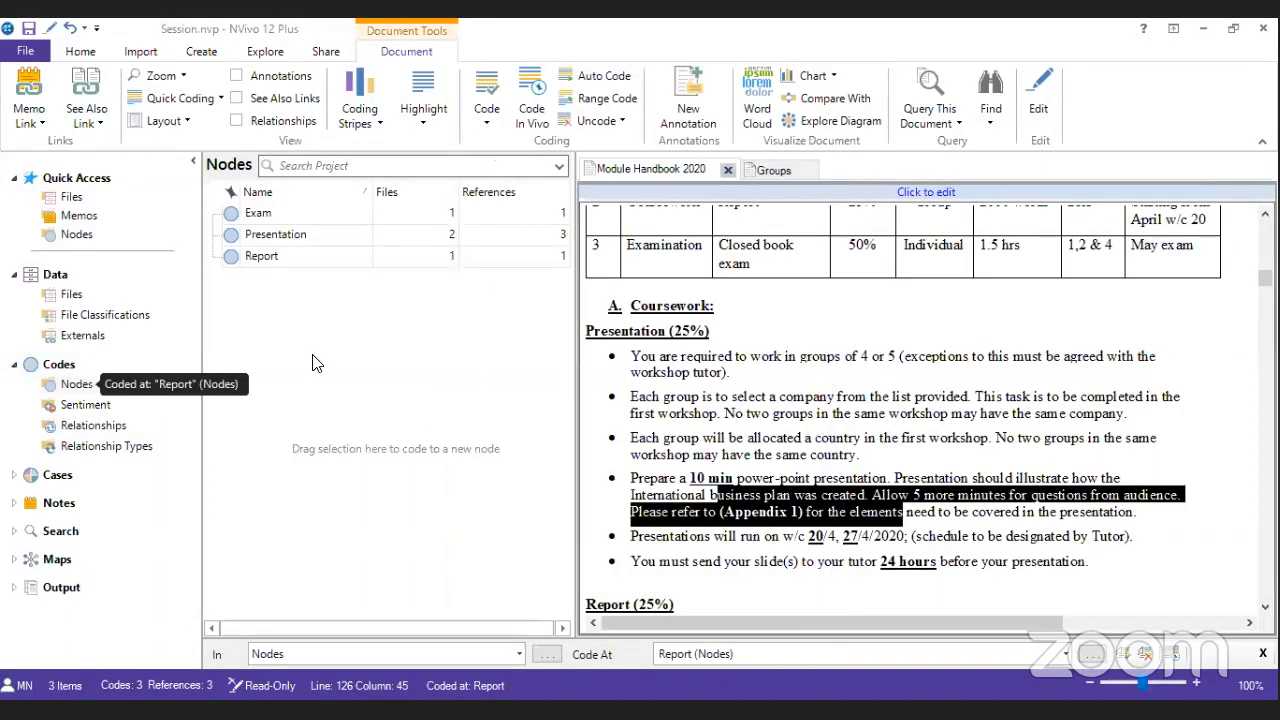
- Create a new top-level node named "Assessment"
{"action": "right_click", "coordinate": [270, 315]}
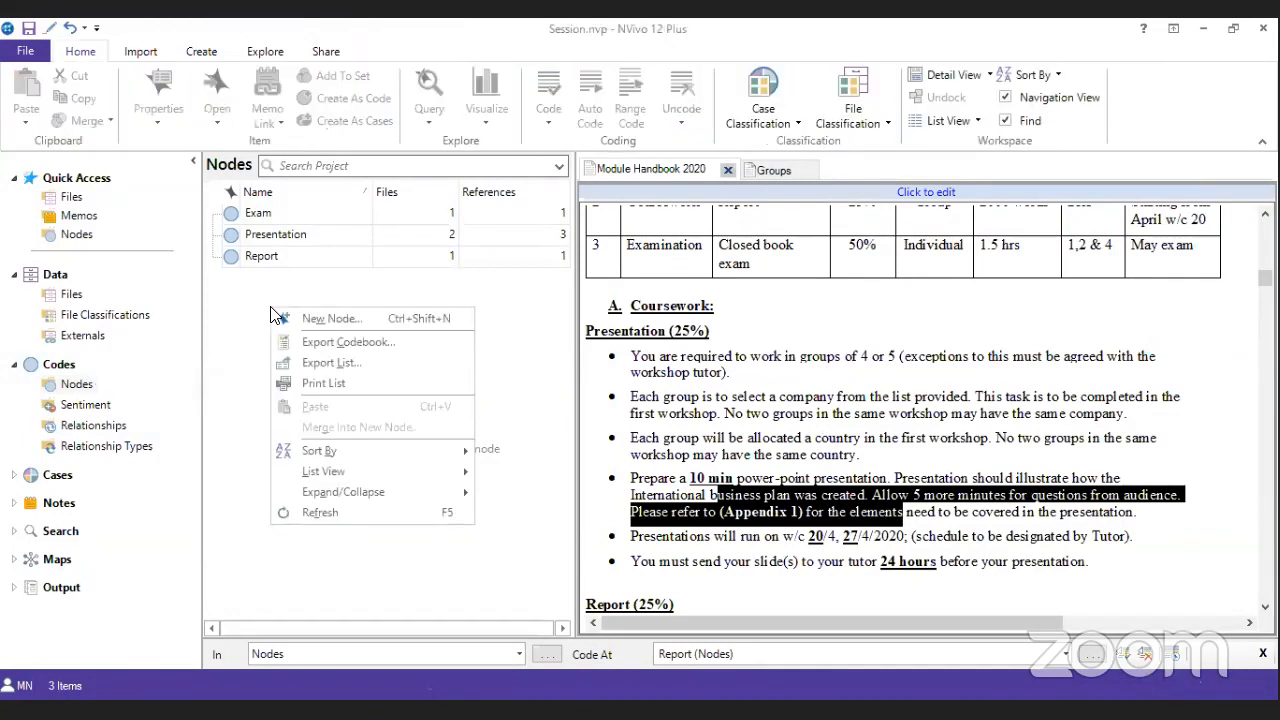
{"action": "left_click", "coordinate": [308, 319]}
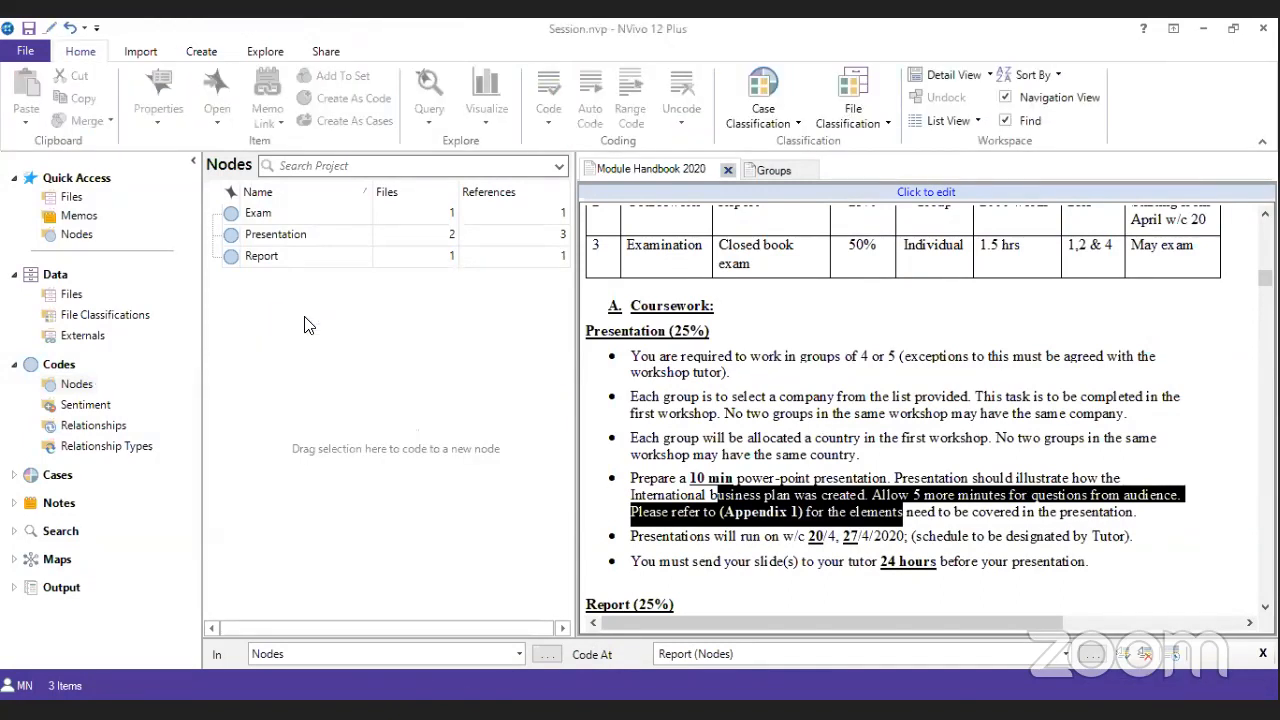
{"action": "type", "text": "Exam"}
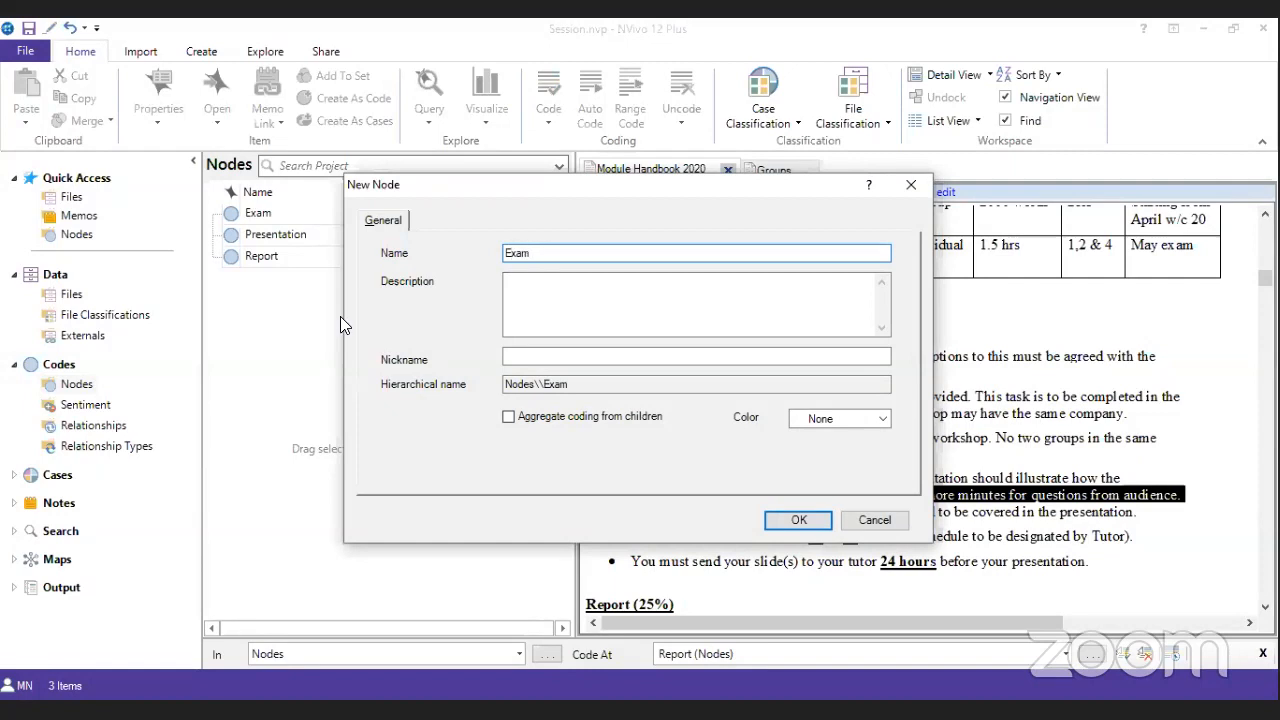
{"action": "left_click", "coordinate": [770, 518]}
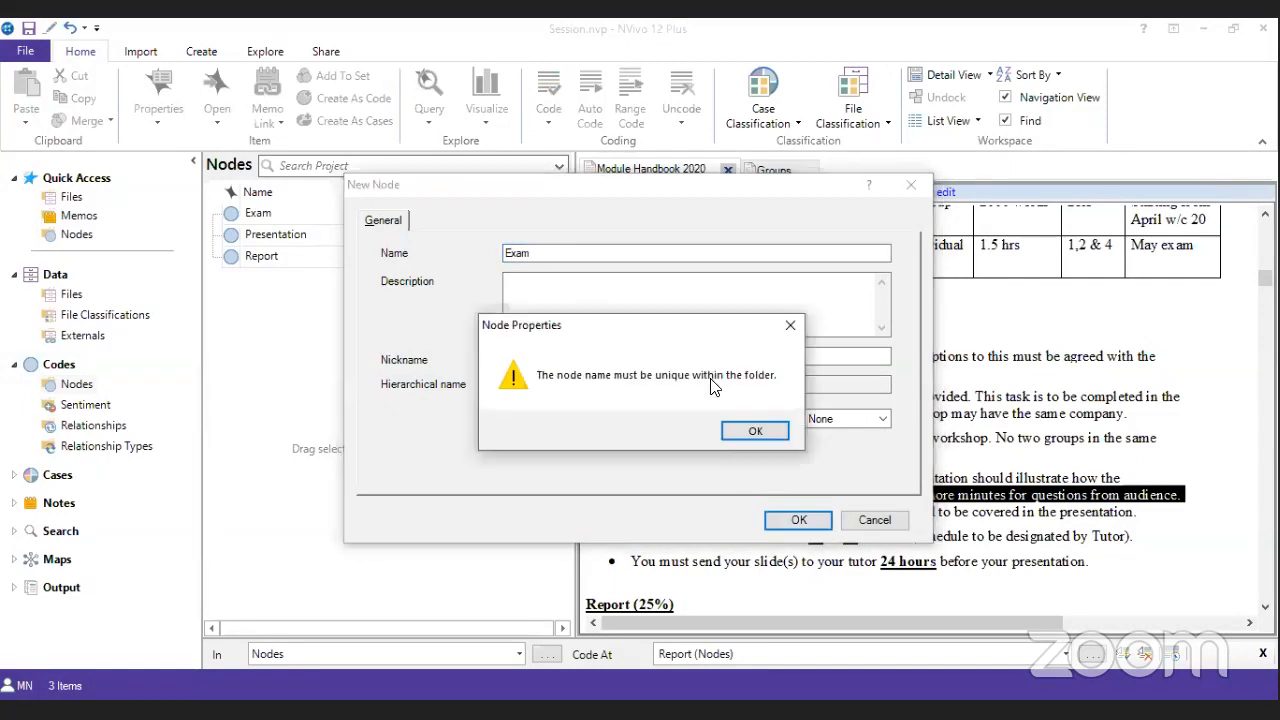
{"action": "left_click", "coordinate": [752, 431]}
{"action": "type", "text": "Assessment"}
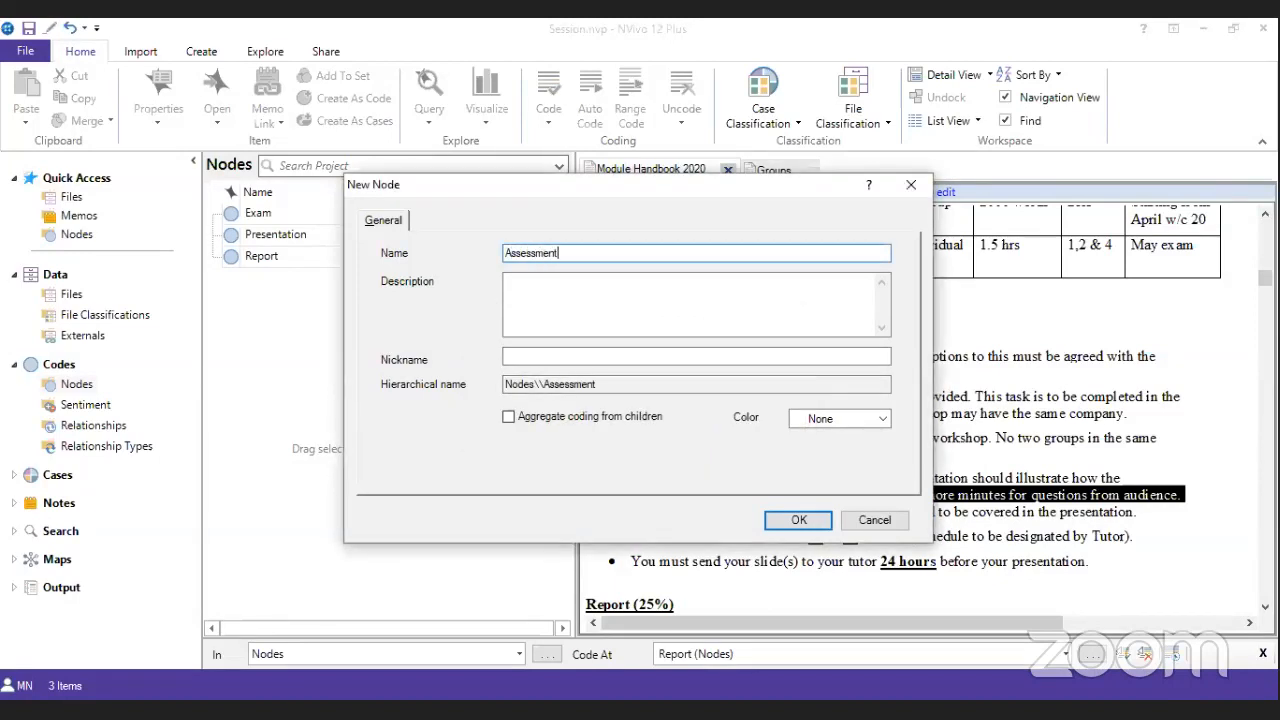
{"action": "left_click", "coordinate": [813, 520]}
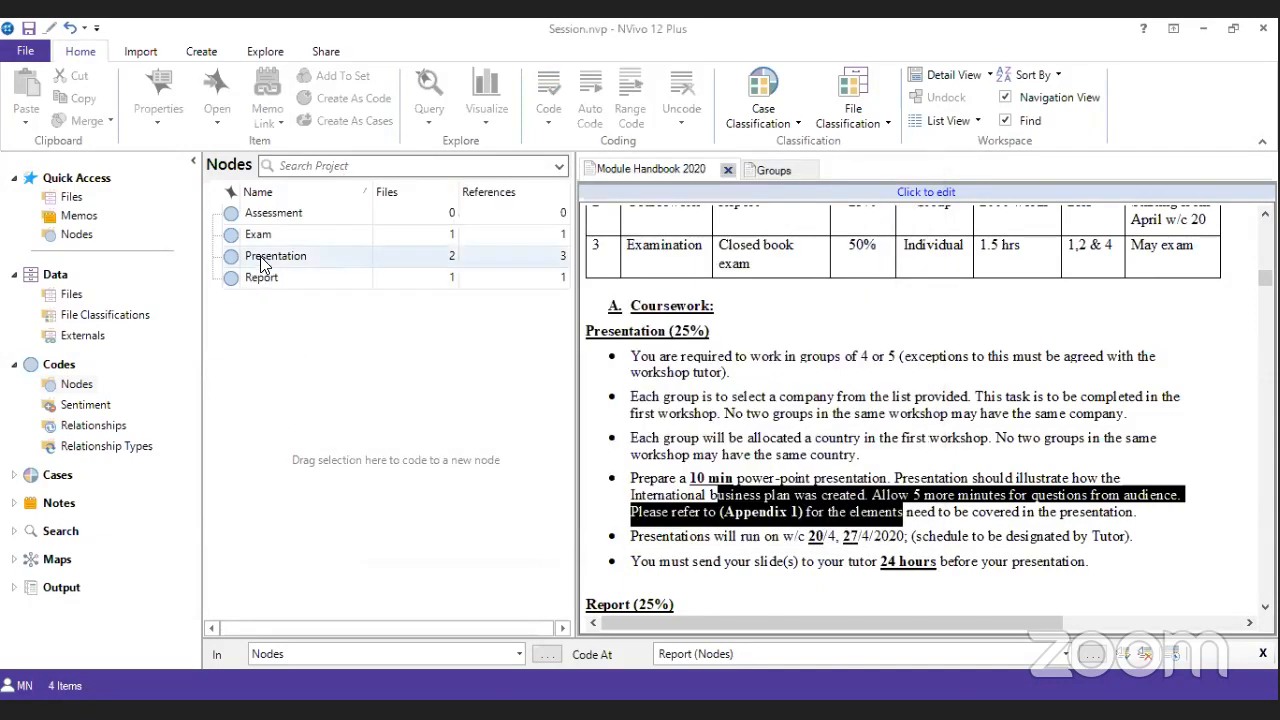
- Move the Exam, Presentation and Report nodes under Assessment and make Assessment aggregate coding from its children
{"action": "left_click", "coordinate": [253, 242]}
{"action": "key", "text": "shift+Down"}
{"action": "key", "text": "shift+Down"}
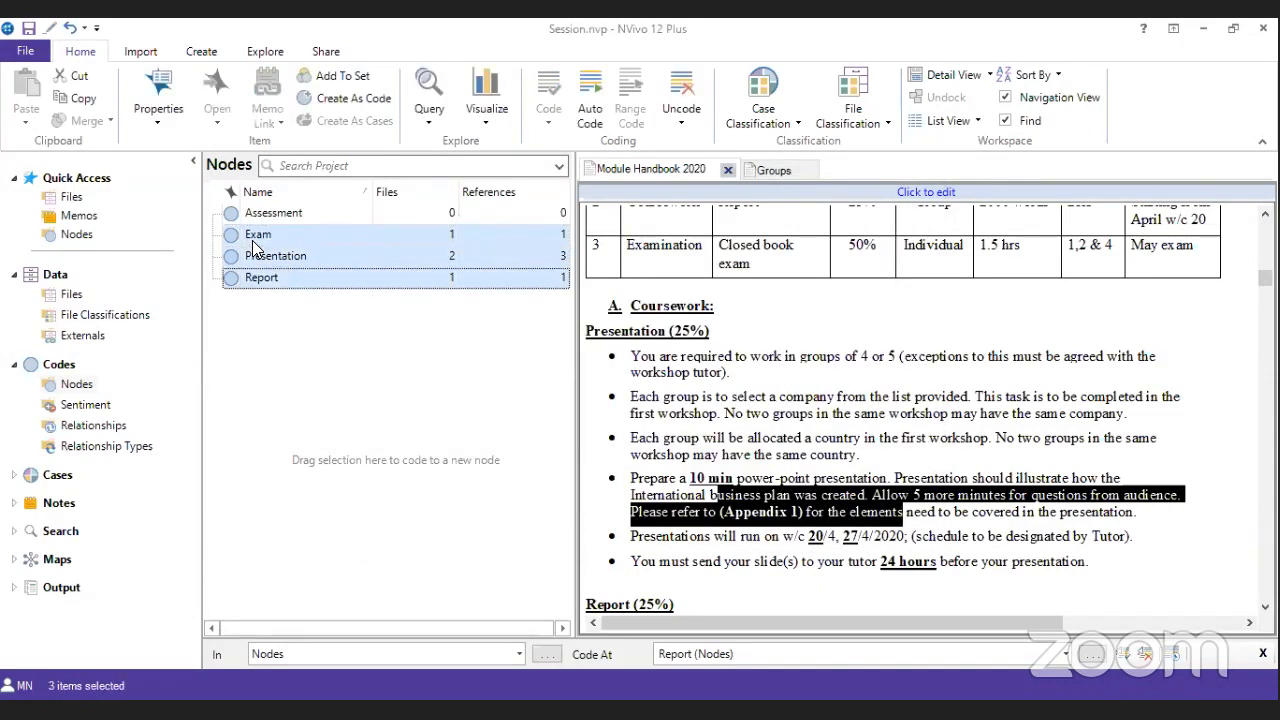
{"action": "left_click_drag", "start_coordinate": [253, 241], "coordinate": [252, 215]}
{"action": "left_click", "coordinate": [212, 213]}
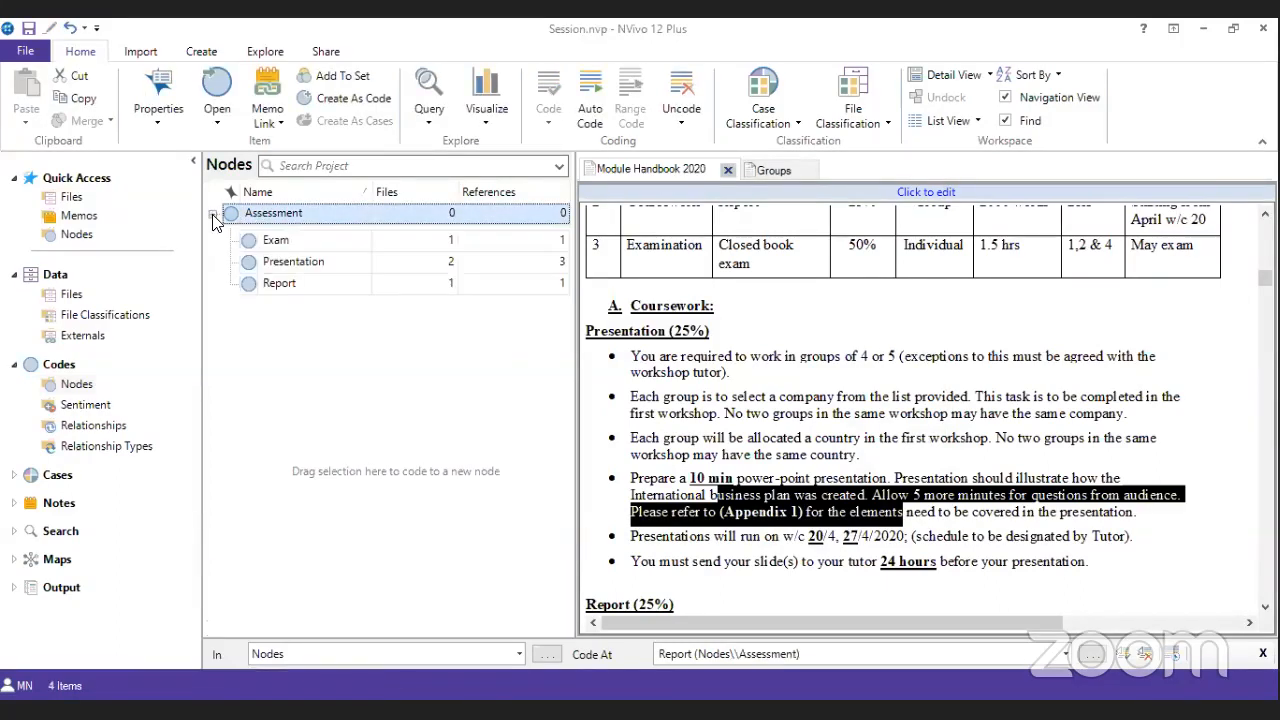
{"action": "right_click", "coordinate": [429, 211]}
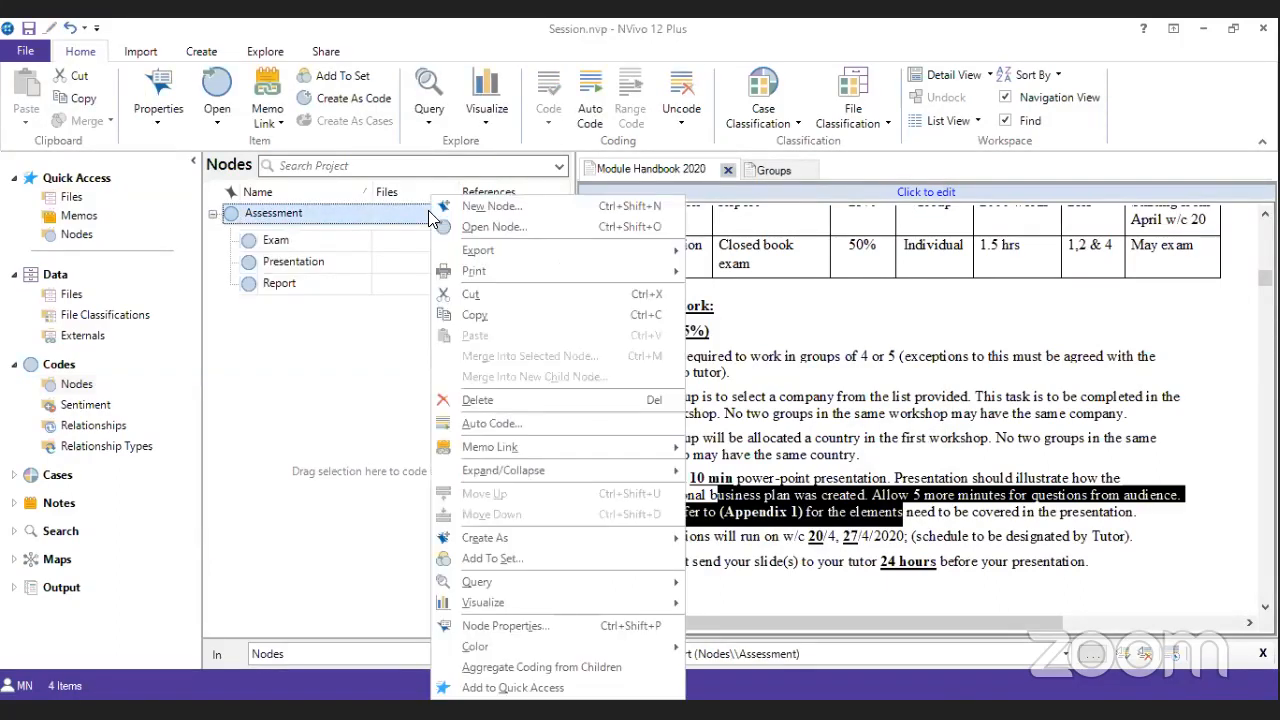
{"action": "left_click", "coordinate": [566, 667]}
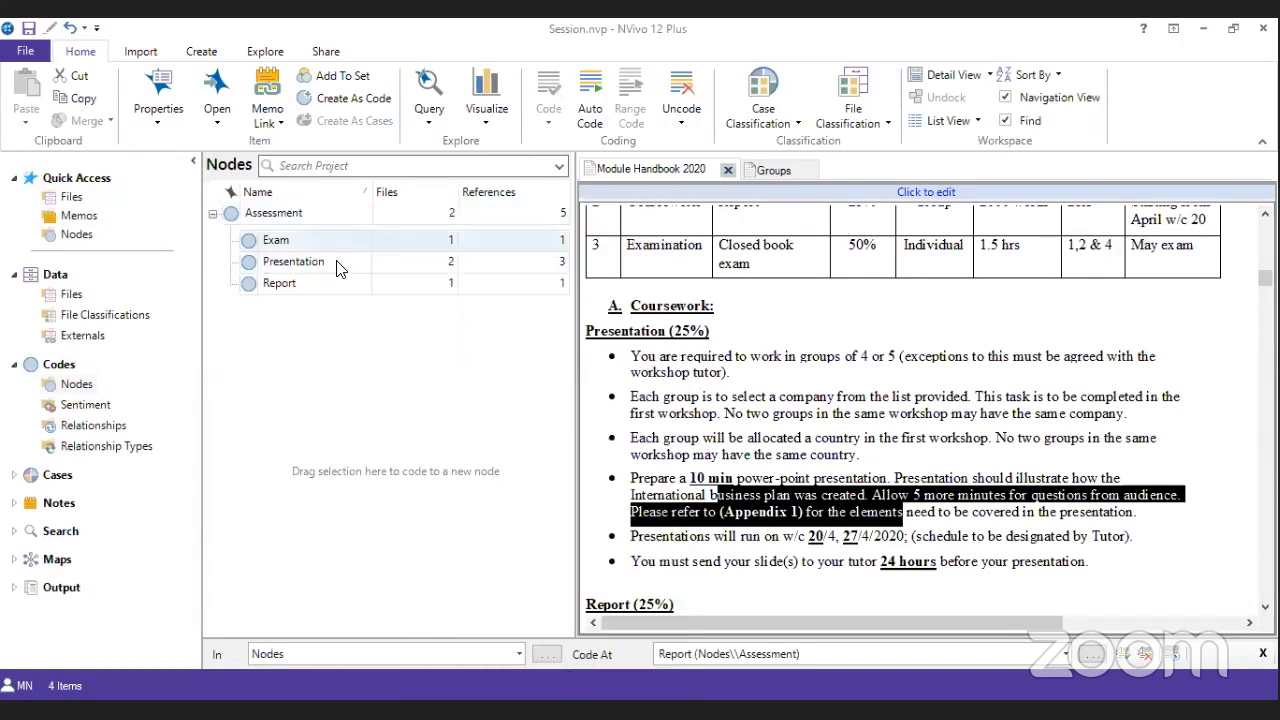
{"action": "left_click", "coordinate": [62, 566]}
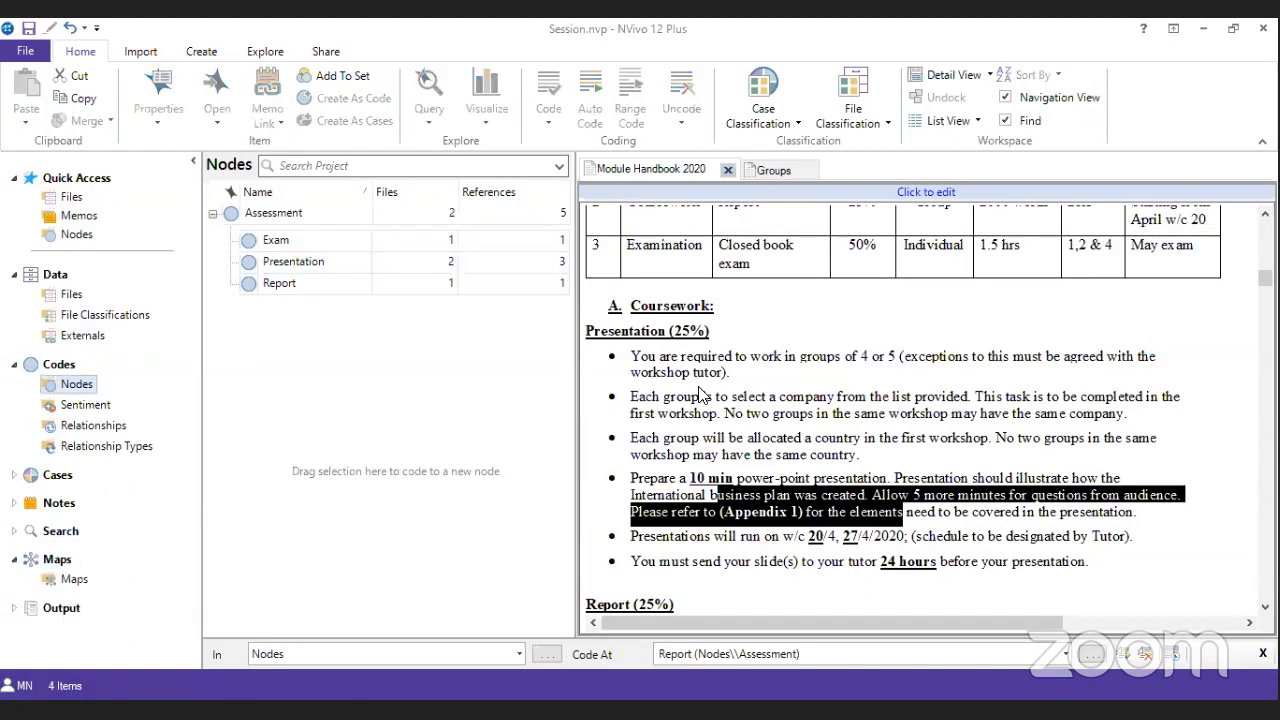
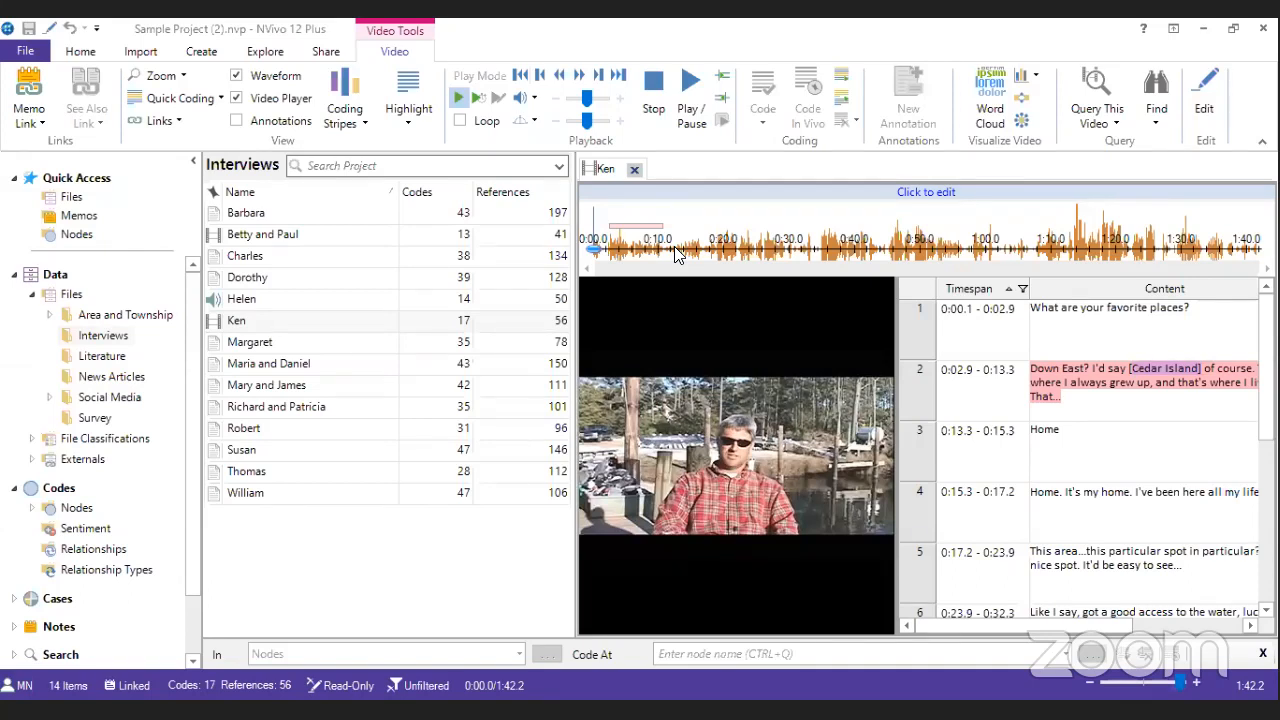
- Select the segment from about 0:13 to 0:31 on the open interview video's timeline and make the video editable
{"action": "left_click_drag", "start_coordinate": [676, 254], "coordinate": [781, 256]}
{"action": "right_click", "coordinate": [781, 258]}
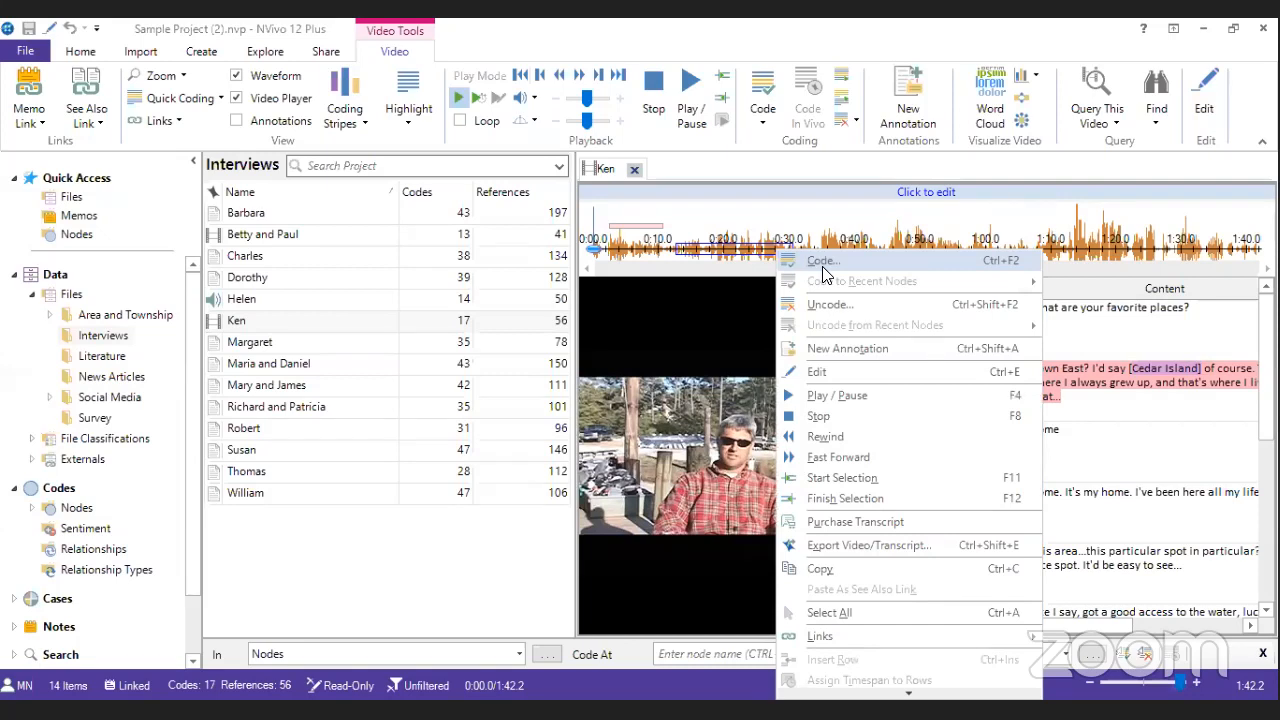
{"action": "left_click", "coordinate": [926, 191]}
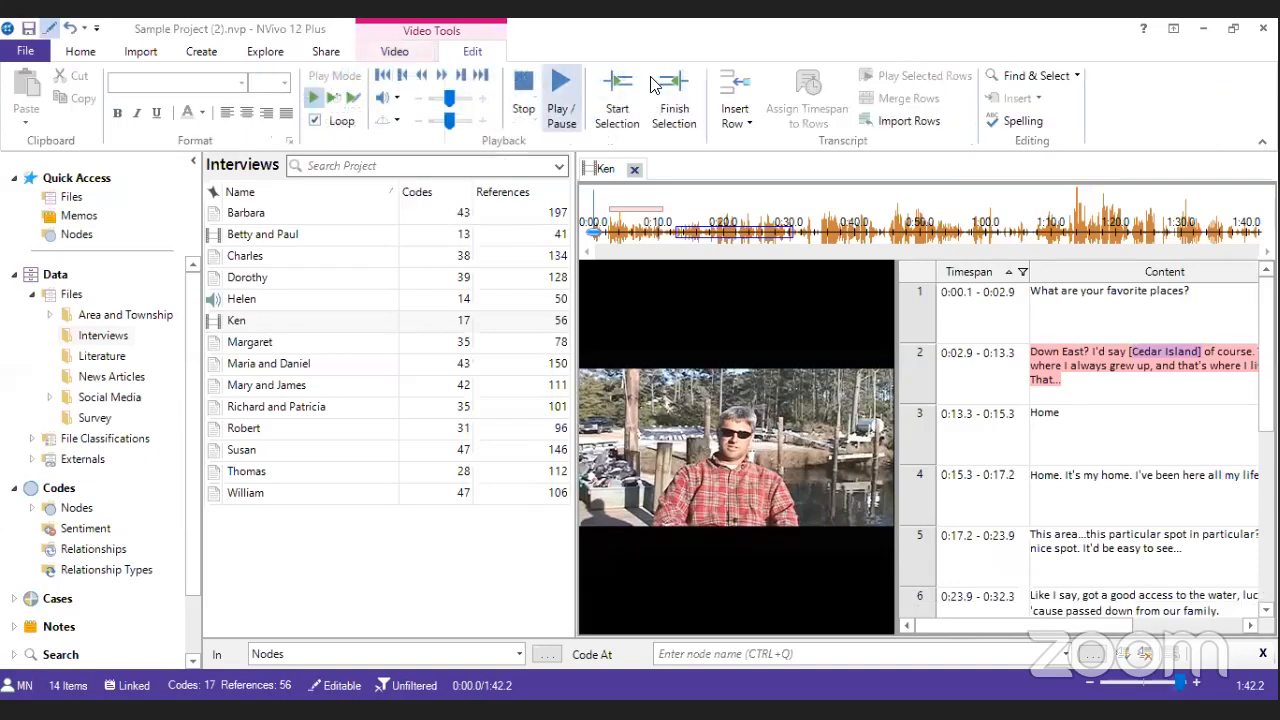
- Show coding stripes for all coding on the interview video and widen its detail view
{"action": "left_click", "coordinate": [136, 55]}
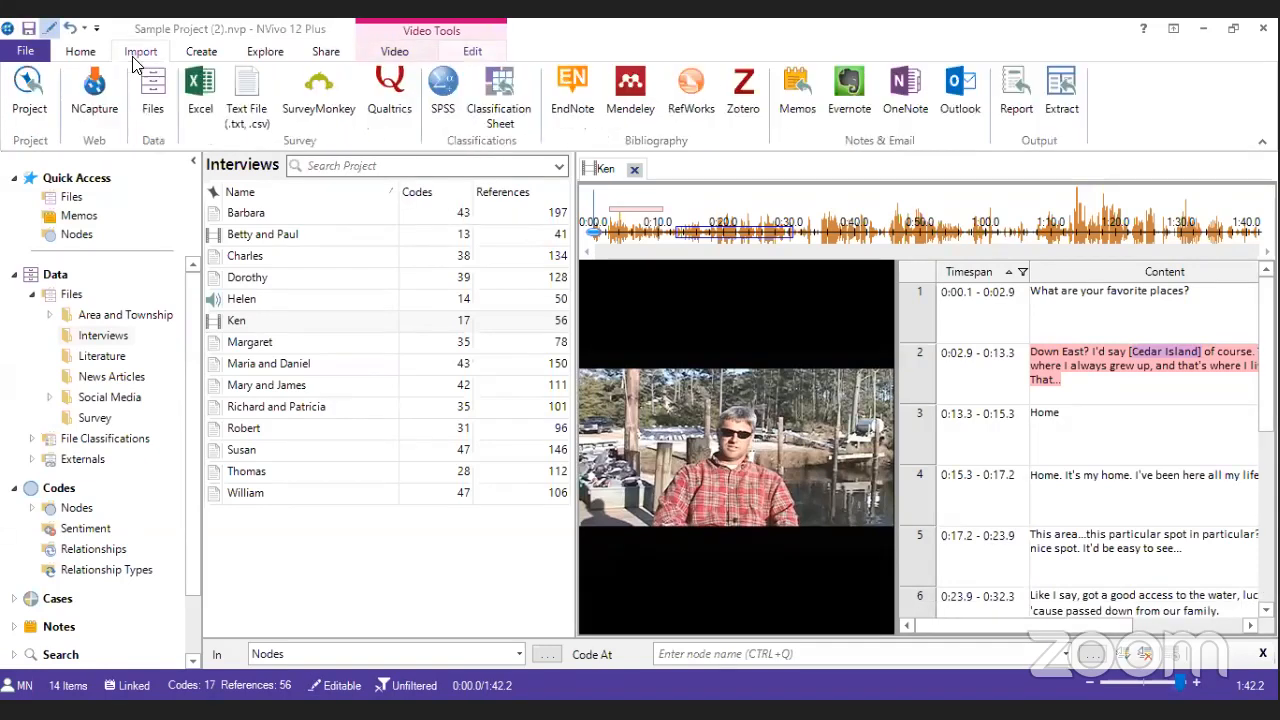
{"action": "left_click", "coordinate": [392, 54]}
{"action": "left_click", "coordinate": [360, 125]}
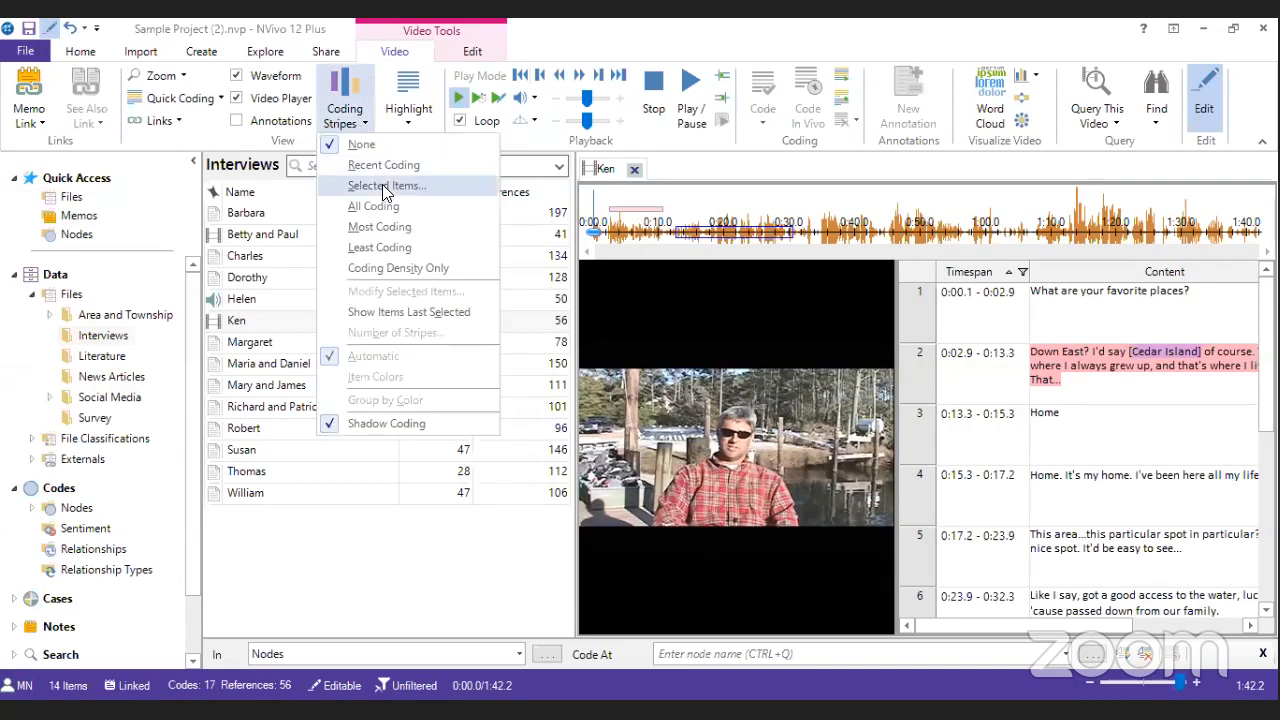
{"action": "left_click", "coordinate": [426, 206]}
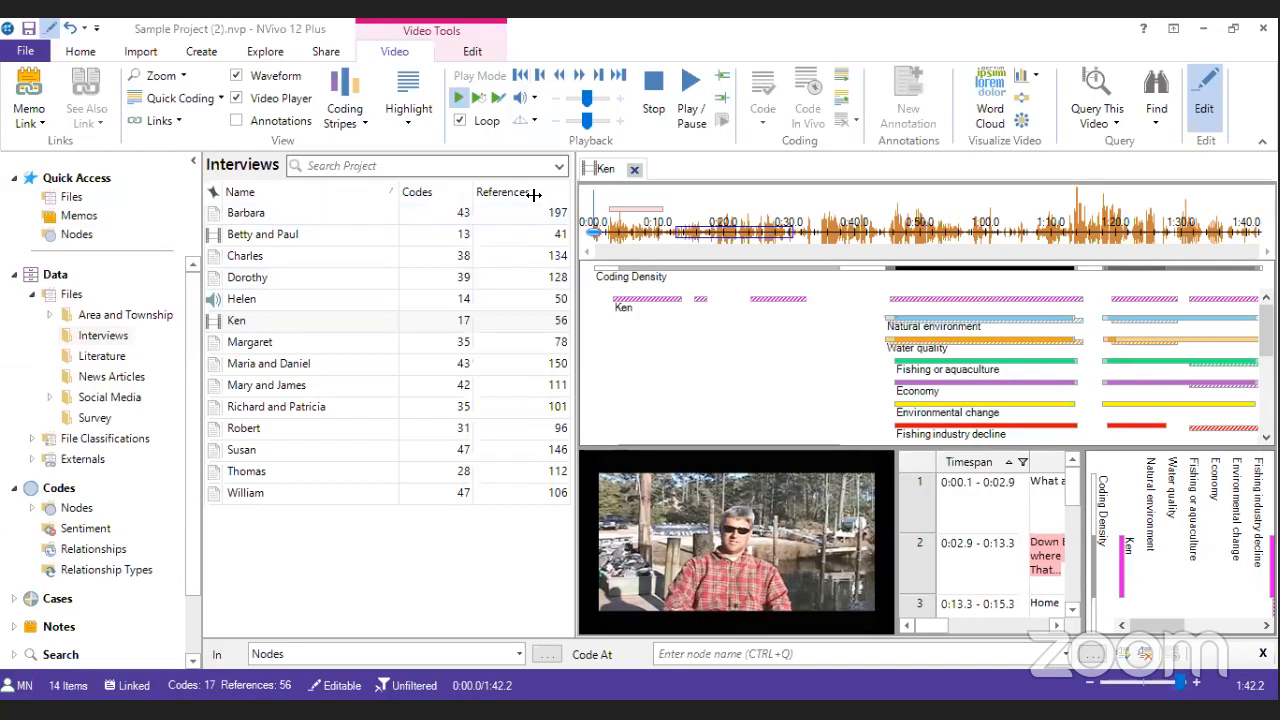
{"action": "left_click_drag", "start_coordinate": [577, 195], "coordinate": [387, 195]}
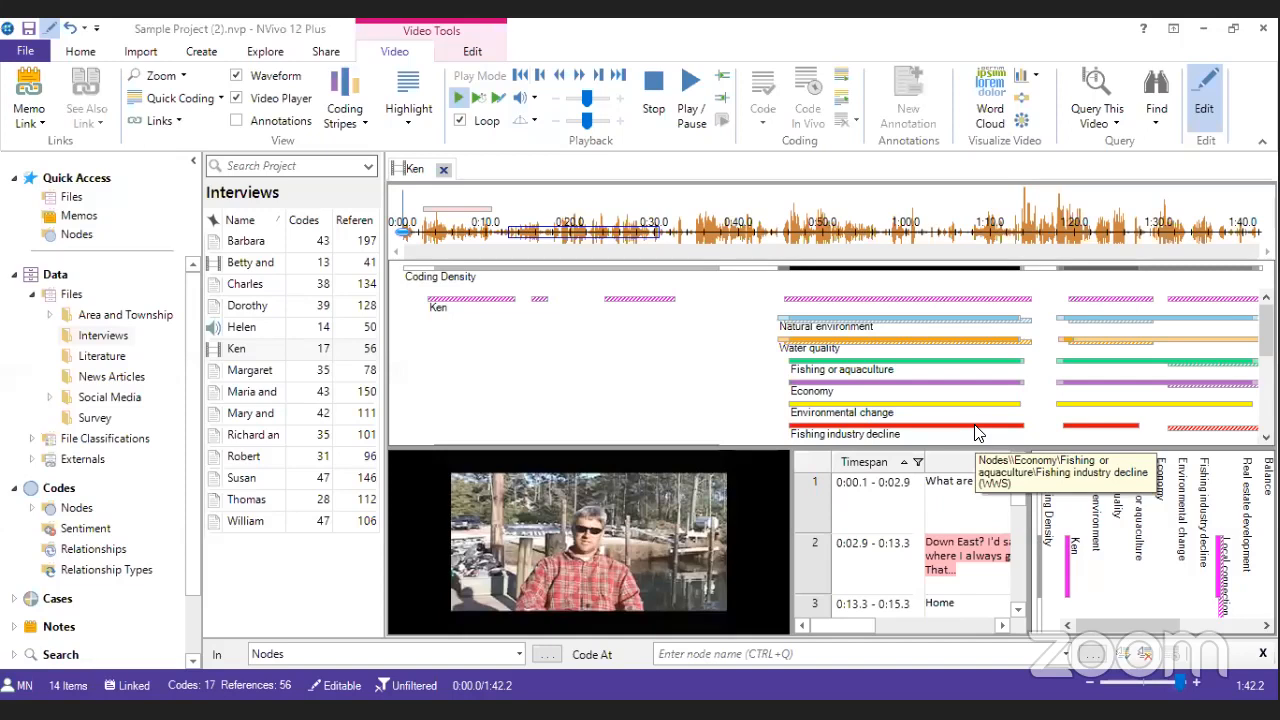
- List the project's nodes, expand Economy and its Fishing or aquaculture child, and close the interview video
{"action": "left_click", "coordinate": [80, 510]}
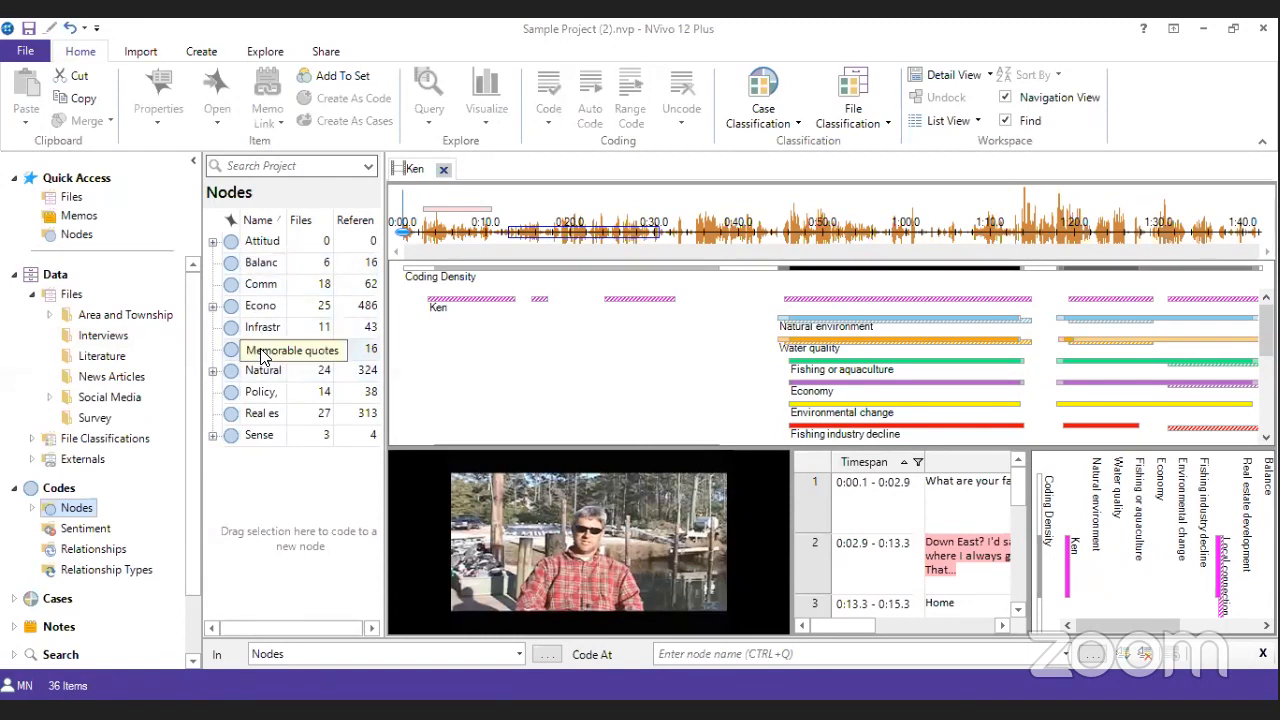
{"action": "left_click", "coordinate": [213, 306]}
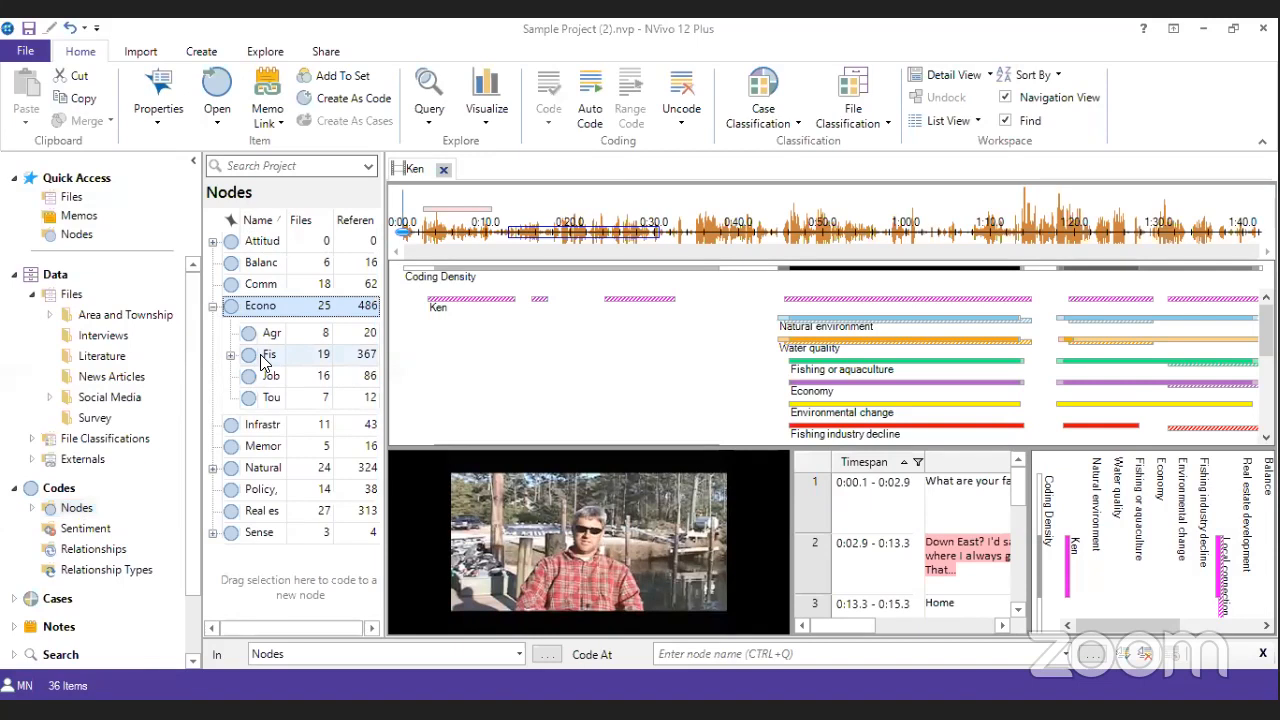
{"action": "left_click", "coordinate": [231, 355]}
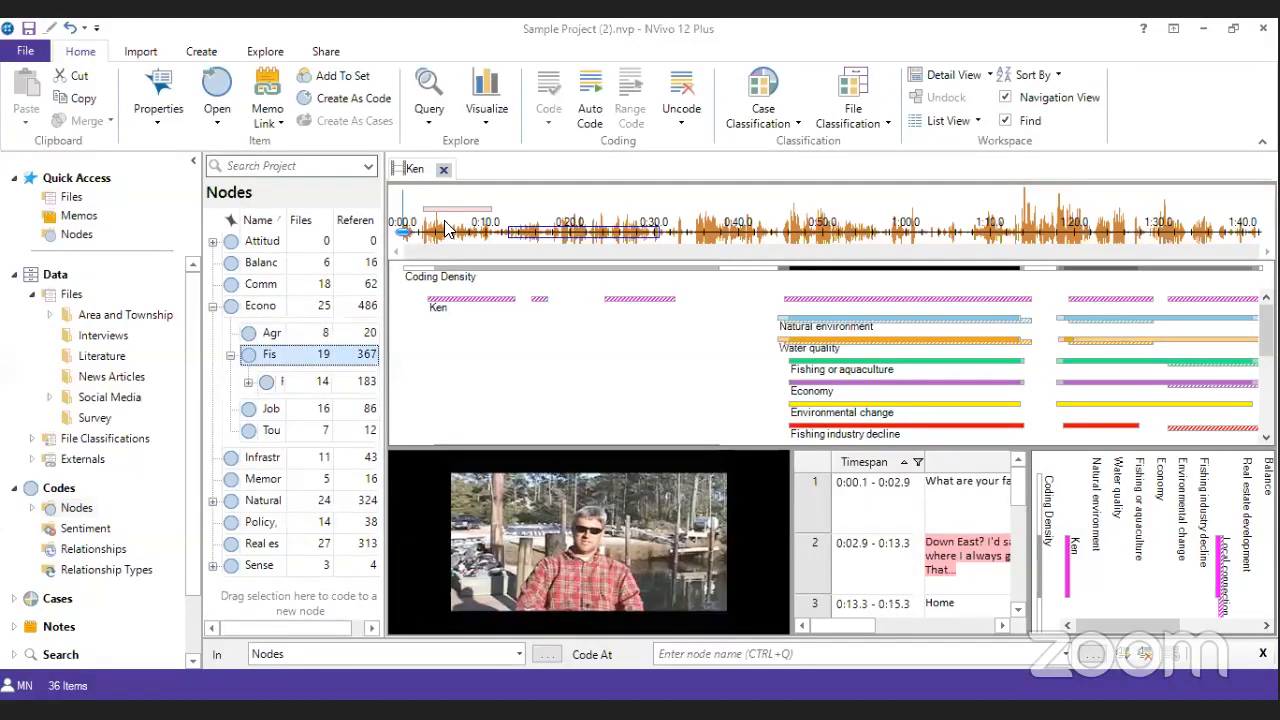
{"action": "left_click", "coordinate": [443, 169]}
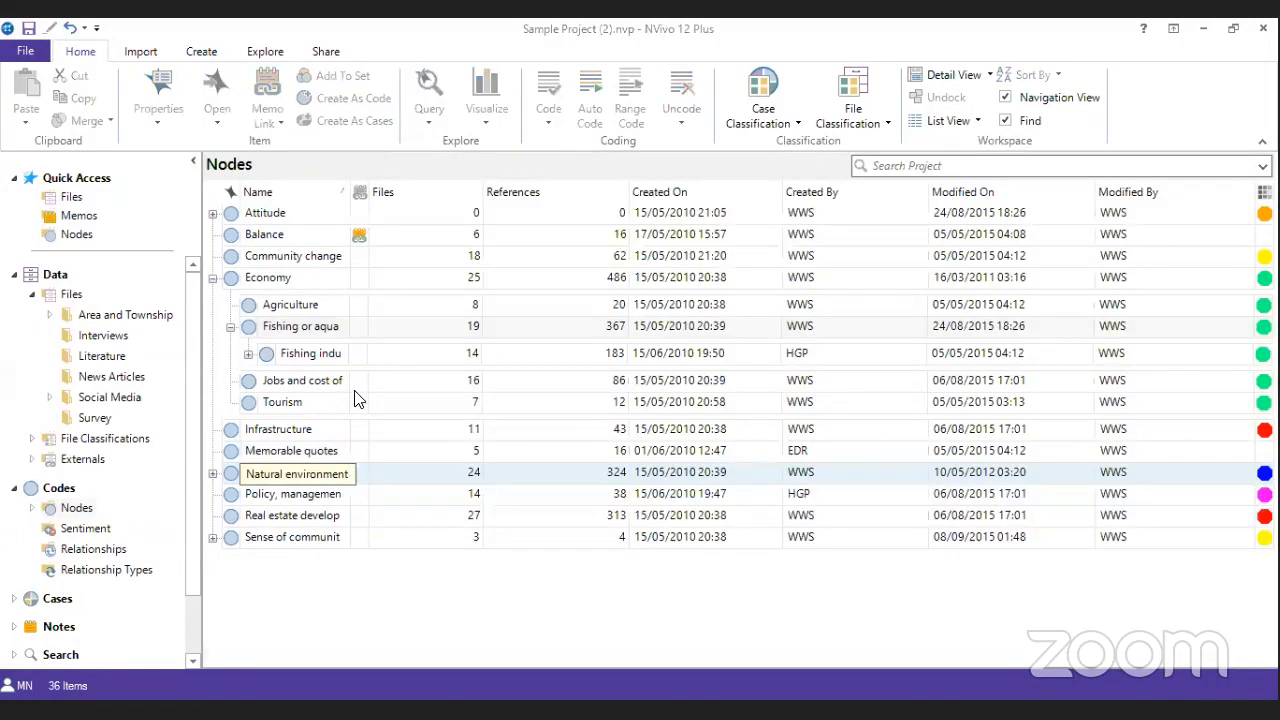
- Open the Fishing or aquaculture node under Economy and look through its coded references
{"action": "left_click", "coordinate": [298, 328]}
{"action": "key", "text": "F2"}
{"action": "key", "text": "End"}
{"action": "key", "text": "ctrl+shift+Left"}
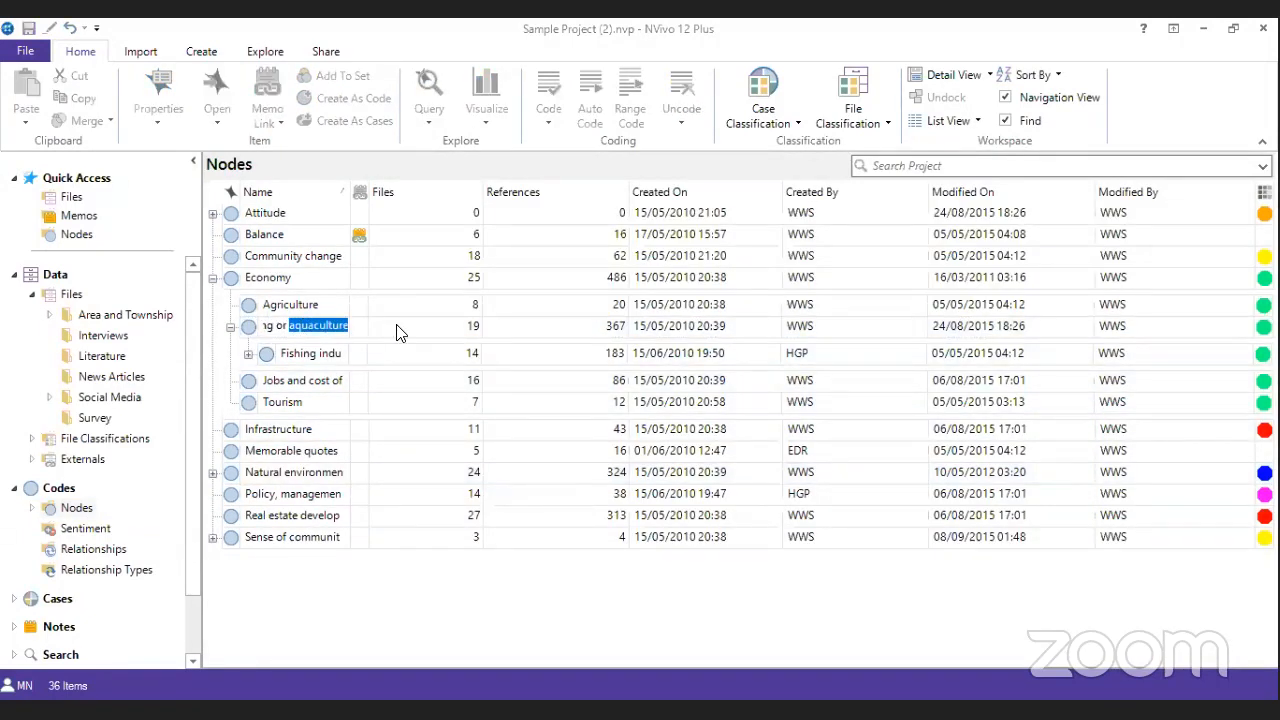
{"action": "key", "text": "Return"}
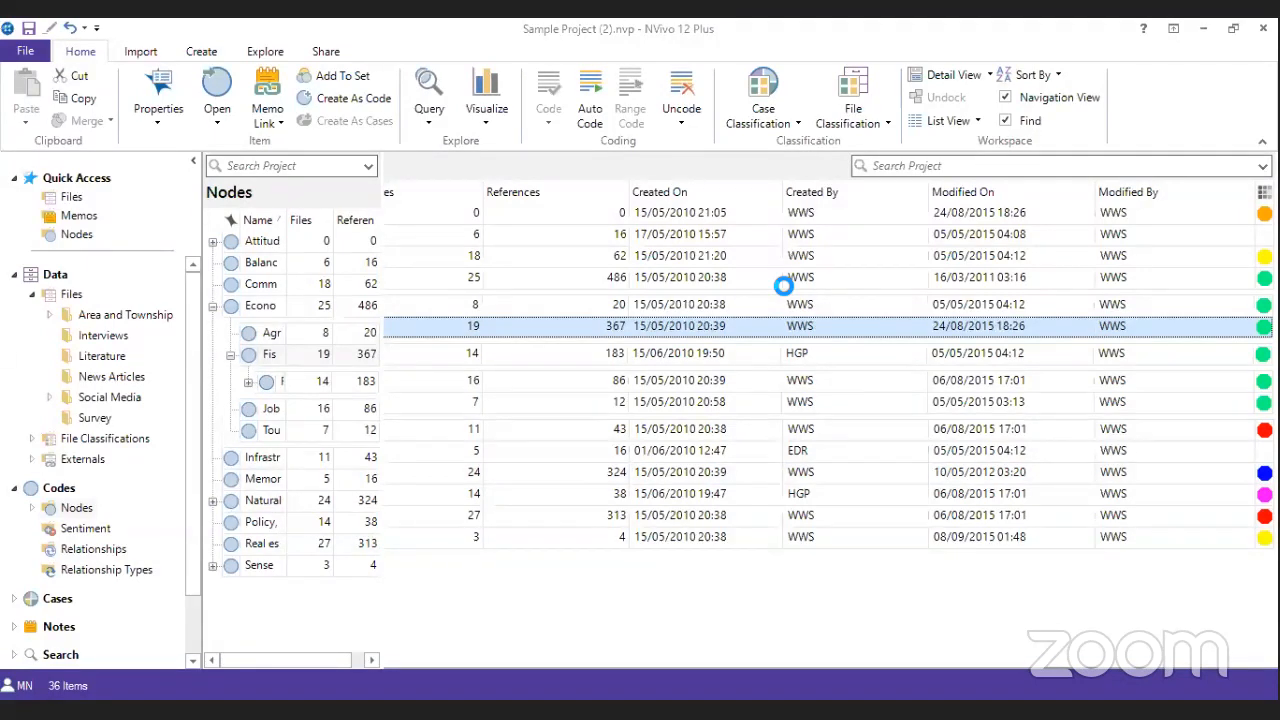
{"action": "key", "text": "alt+Tab"}
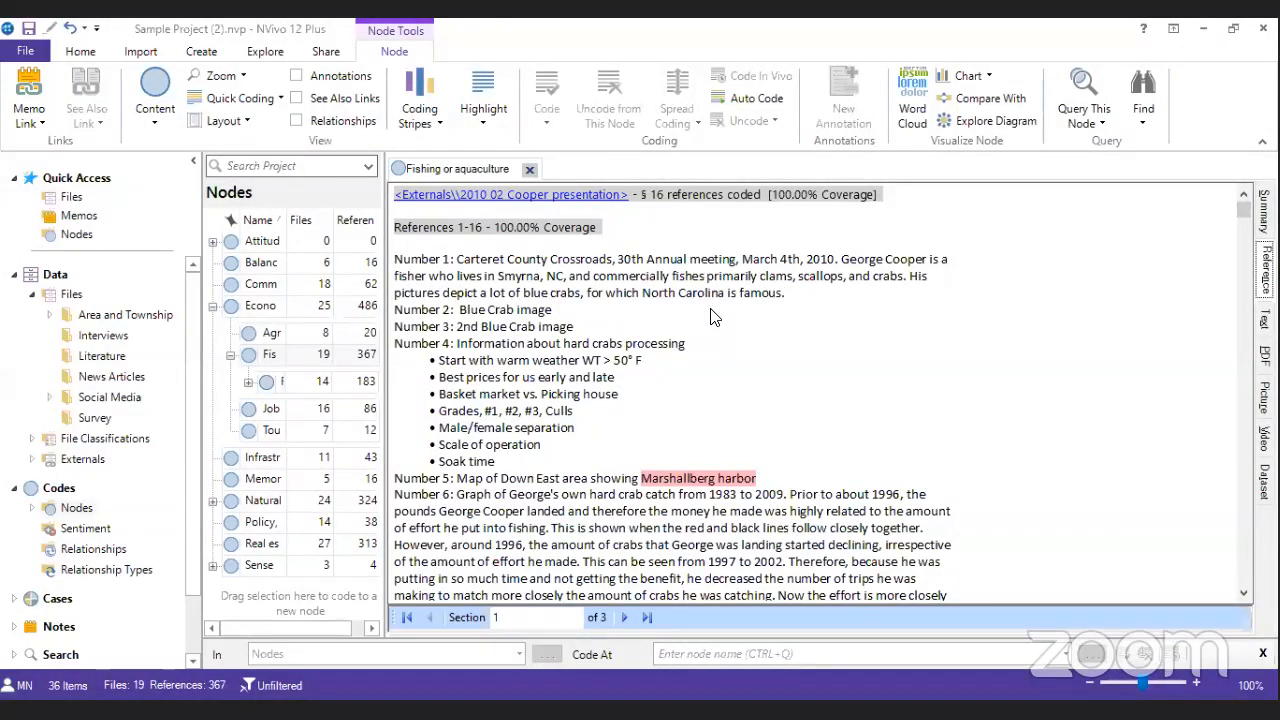
{"action": "scroll", "coordinate": [713, 316], "scroll_direction": "down", "scroll_amount": 10}
{"action": "scroll", "coordinate": [713, 316], "scroll_direction": "down", "scroll_amount": 10}
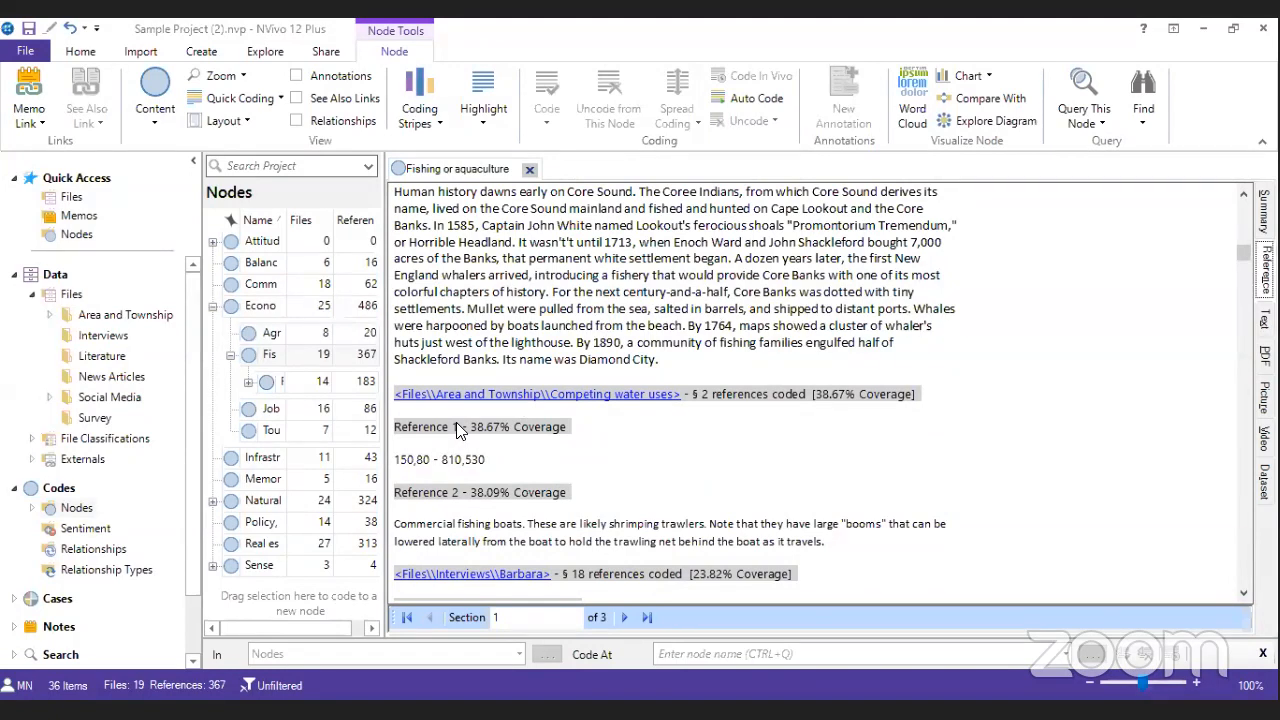
{"action": "scroll", "coordinate": [1121, 292], "scroll_direction": "up", "scroll_amount": 5}
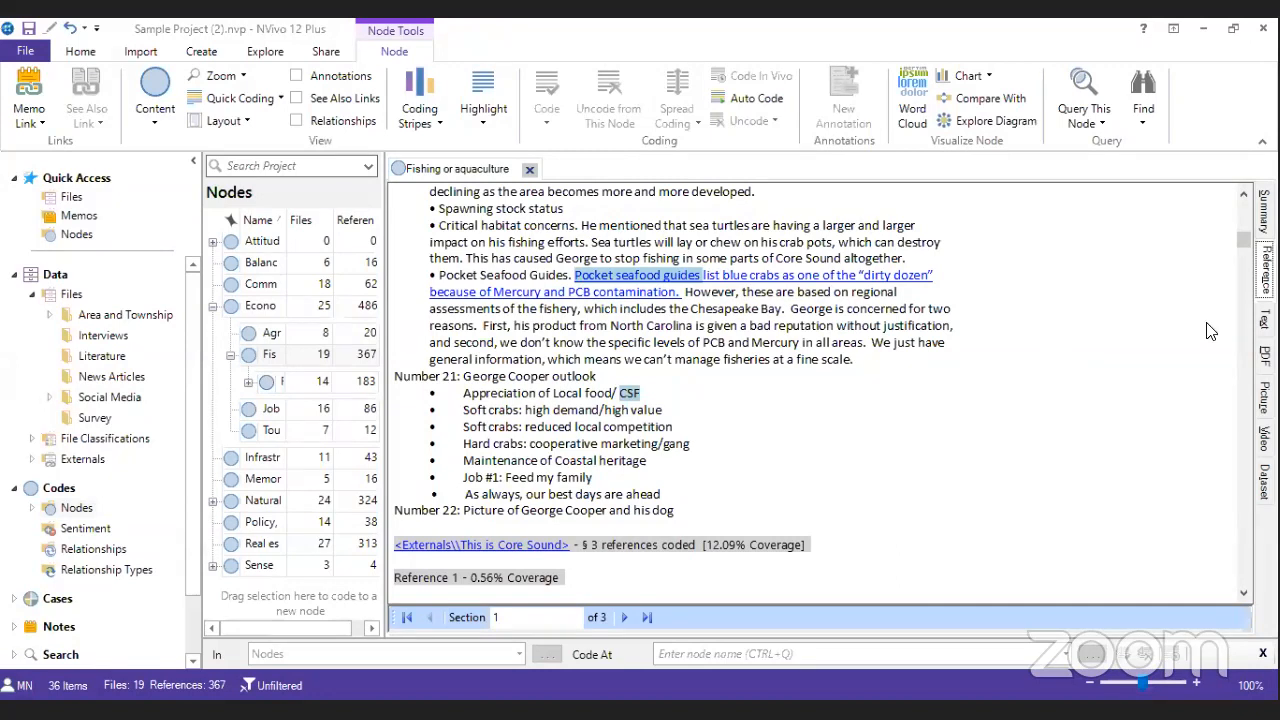
{"action": "scroll", "coordinate": [1208, 328], "scroll_direction": "up", "scroll_amount": 10}
- Review the Fishing or aquaculture node's coded content by source type: text, including the external presentation, picture and video
{"action": "left_click", "coordinate": [1264, 317]}
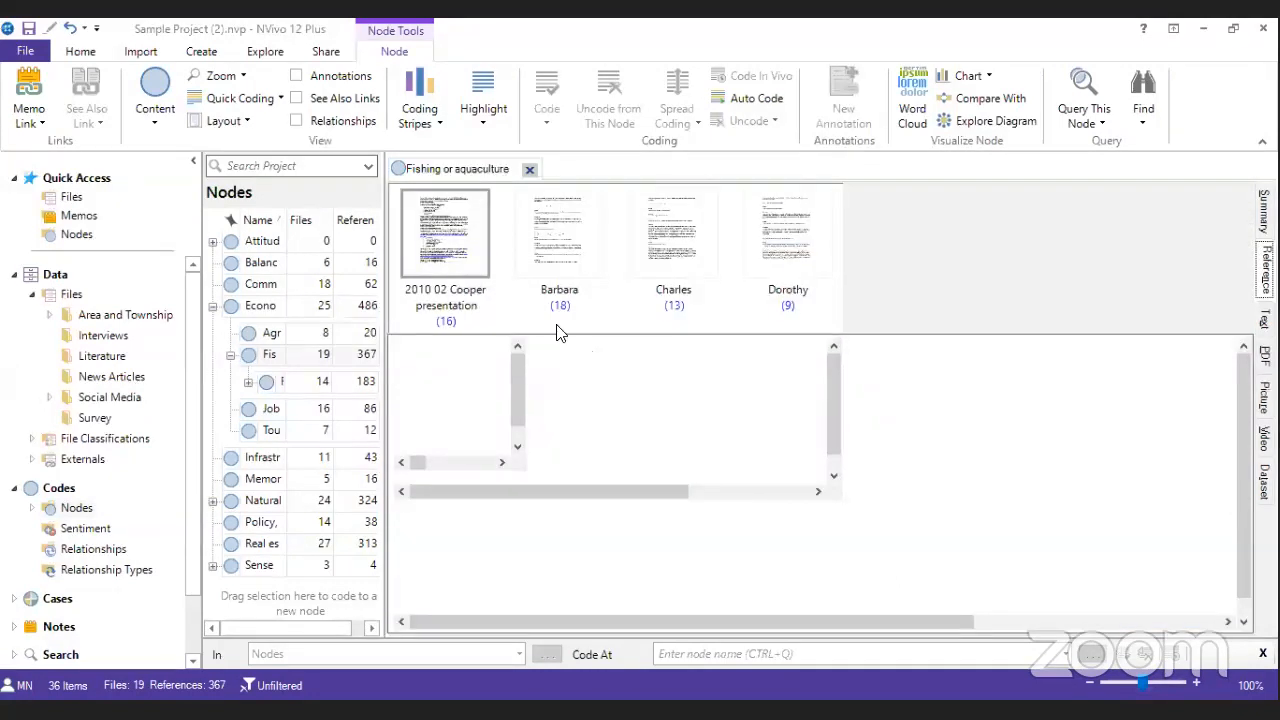
{"action": "left_click", "coordinate": [435, 278]}
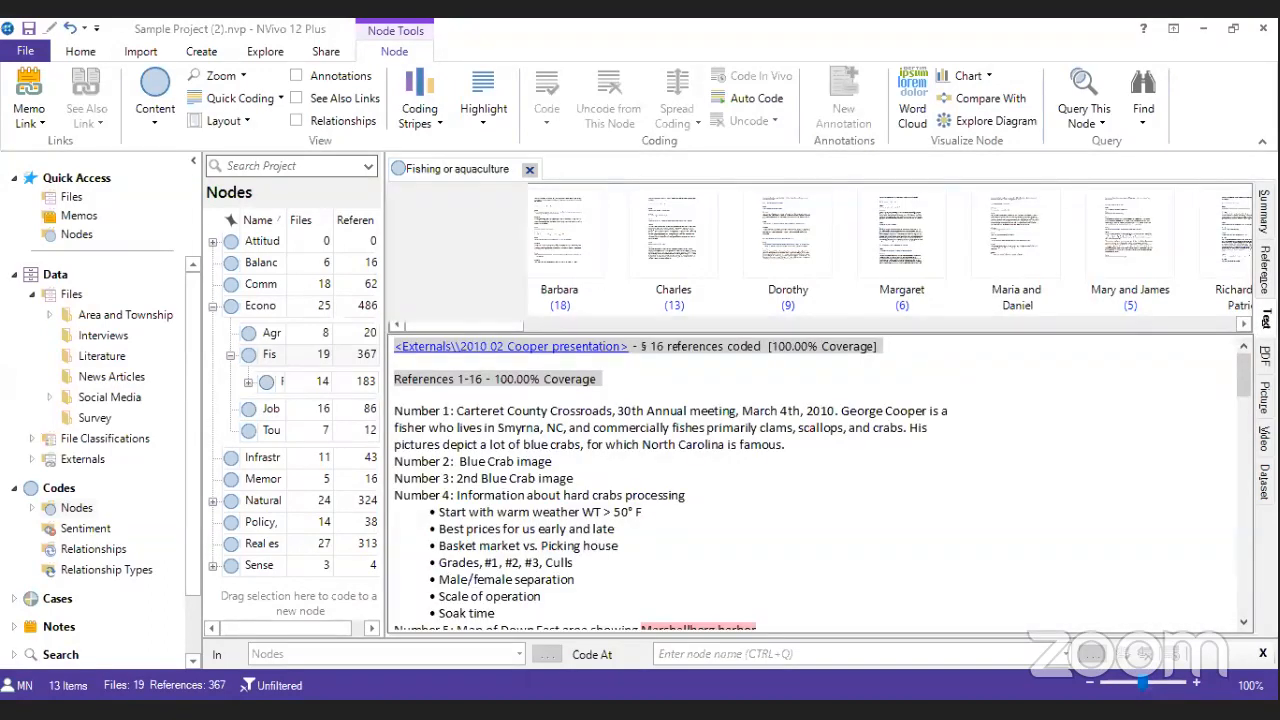
{"action": "left_click", "coordinate": [1265, 397]}
{"action": "left_click", "coordinate": [1265, 438]}
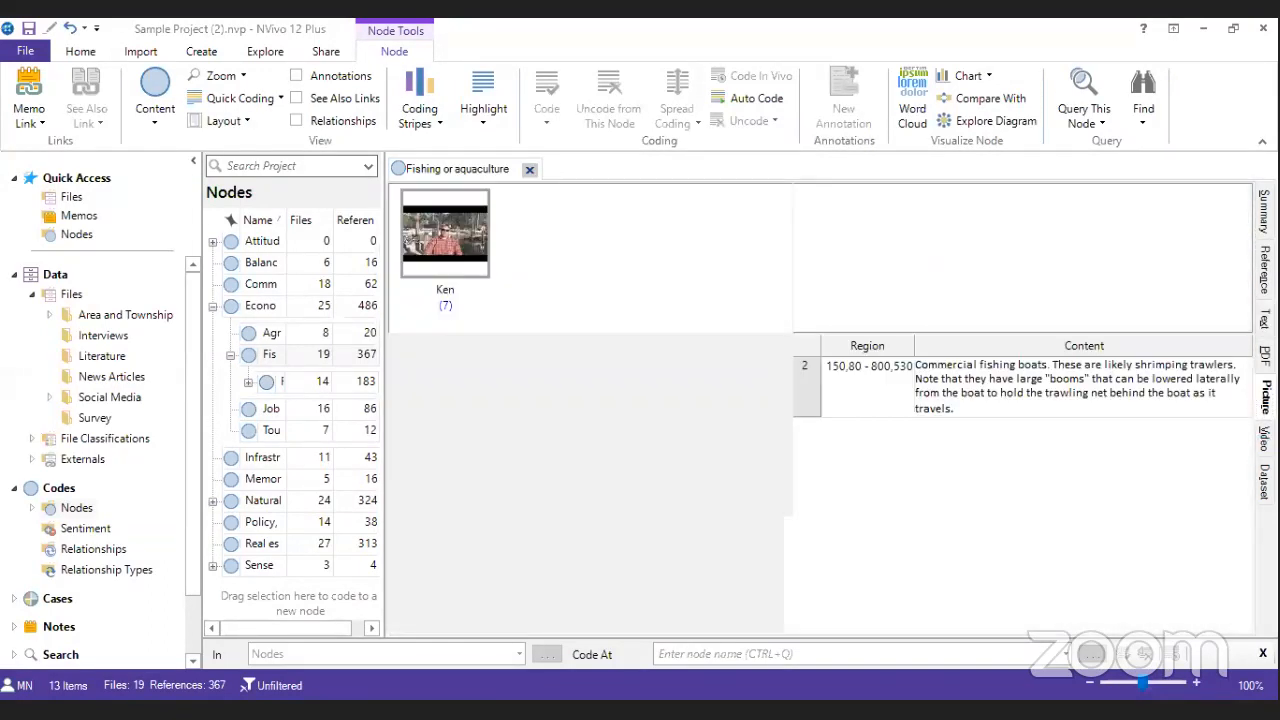